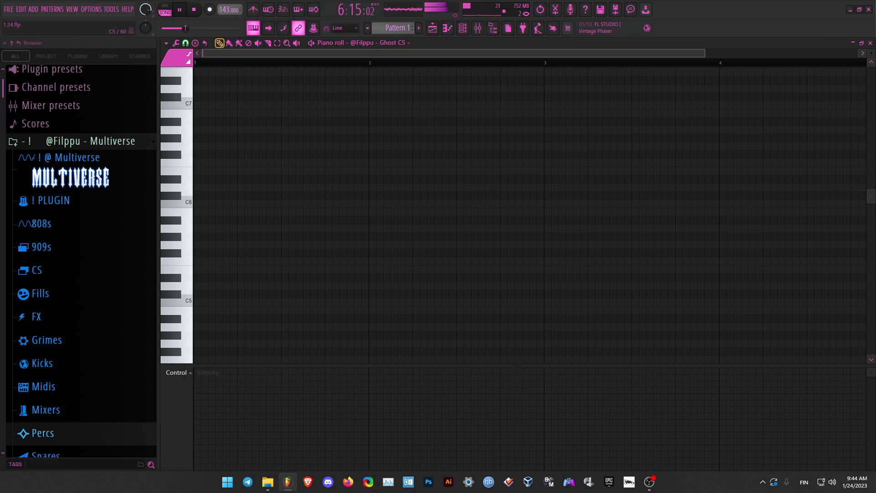
# Load the Basic Midi from the pack's Midis CS folder into the Ghost CS piano roll.
pyautogui.click(44, 387)
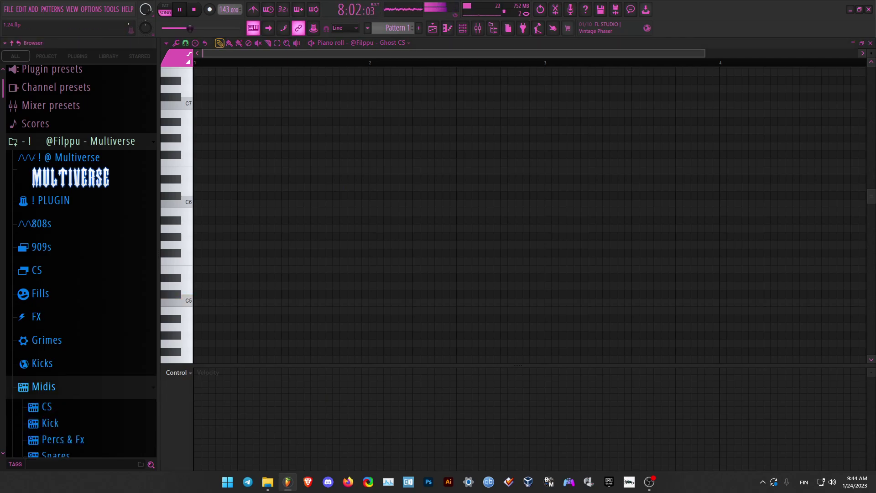
pyautogui.scroll(-3, 69, 319)
pyautogui.click(47, 232)
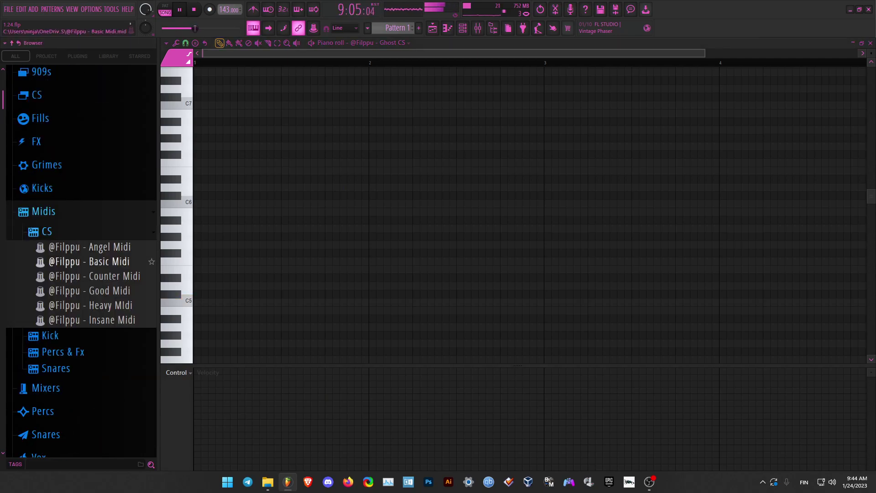
pyautogui.moveTo(89, 262); pyautogui.dragTo(853, 302)
pyautogui.scroll(-5, 259, 195)
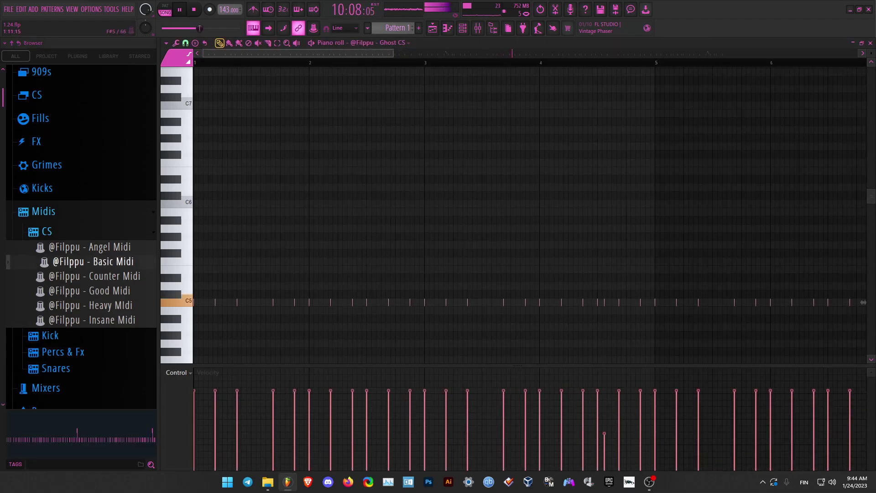
# Check the effects chain of mixer track 7.
pyautogui.click(477, 28)
pyautogui.press('F9')
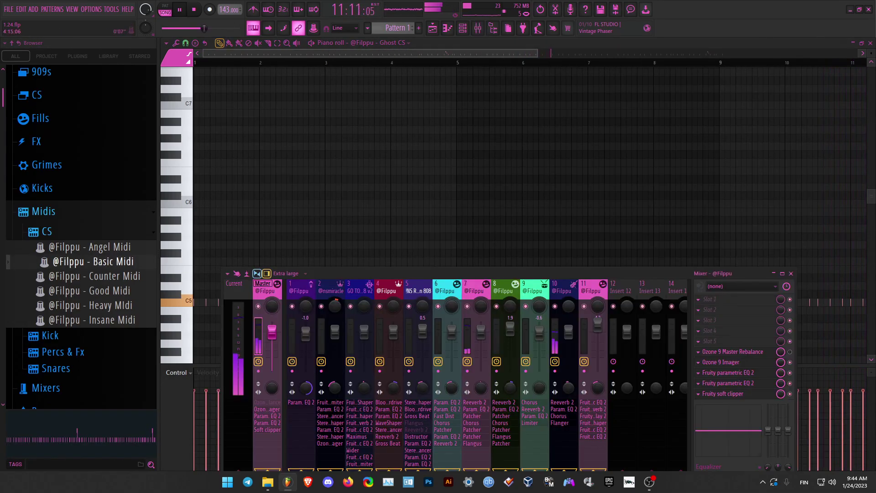
pyautogui.click(476, 292)
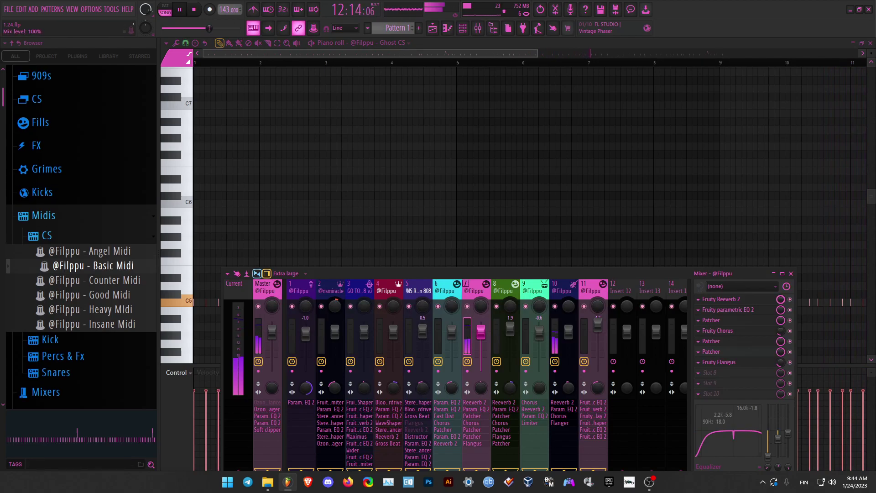
pyautogui.press('F9')
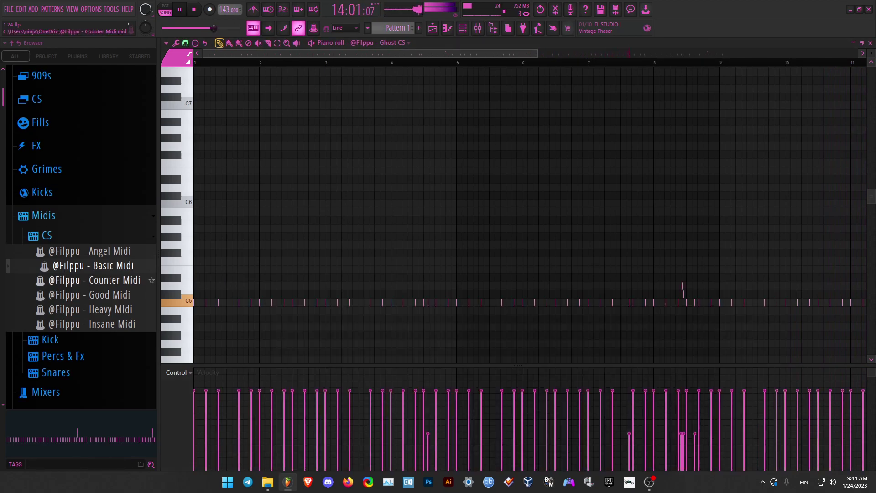
# Load the Good Midi into the Ghost CS piano roll in place of the current pattern and deselect its notes.
pyautogui.moveTo(100, 295); pyautogui.dragTo(341, 276)
pyautogui.scroll(-3, 328, 284)
pyautogui.keyDown('ctrl'); pyautogui.click(764, 285); pyautogui.keyUp('ctrl')
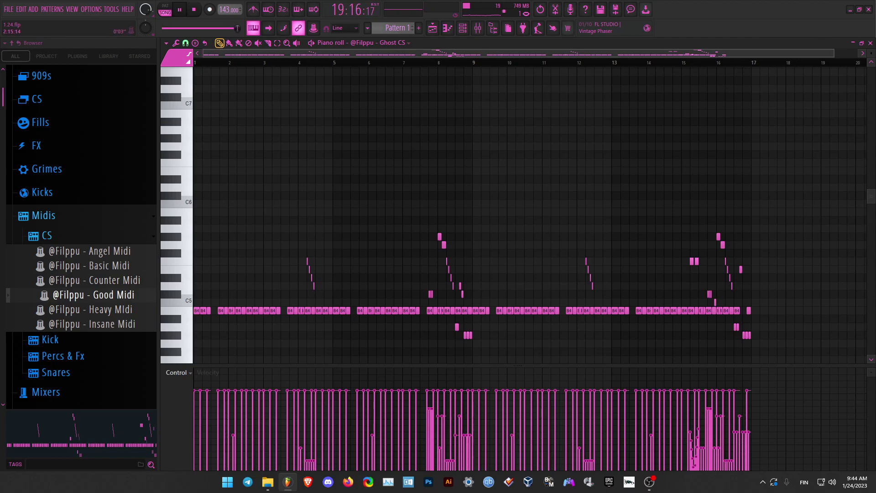
# Delete the C#5 notes just before bar 8 and the descending run of high notes at bar 8.
pyautogui.click(261, 63)
pyautogui.scroll(3, 336, 200)
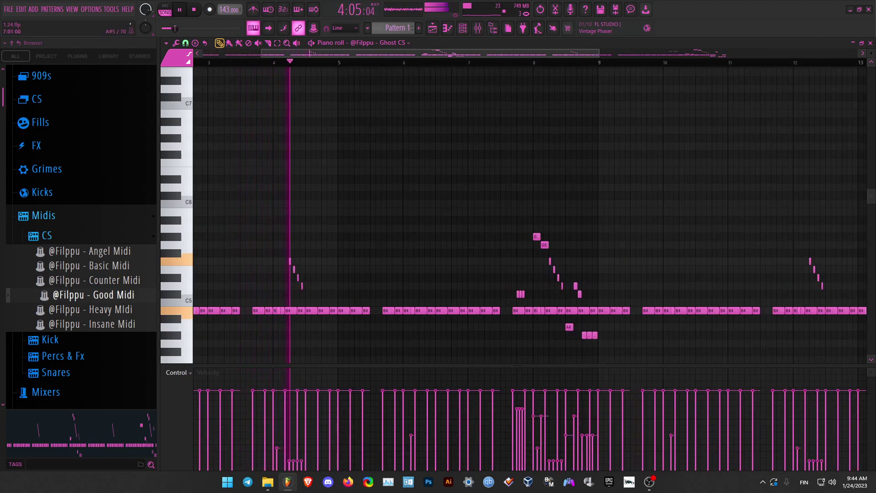
pyautogui.scroll(4, 565, 268)
pyautogui.moveTo(420, 257); pyautogui.dragTo(496, 297)
pyautogui.press('Delete')
pyautogui.moveTo(474, 209); pyautogui.dragTo(579, 288)
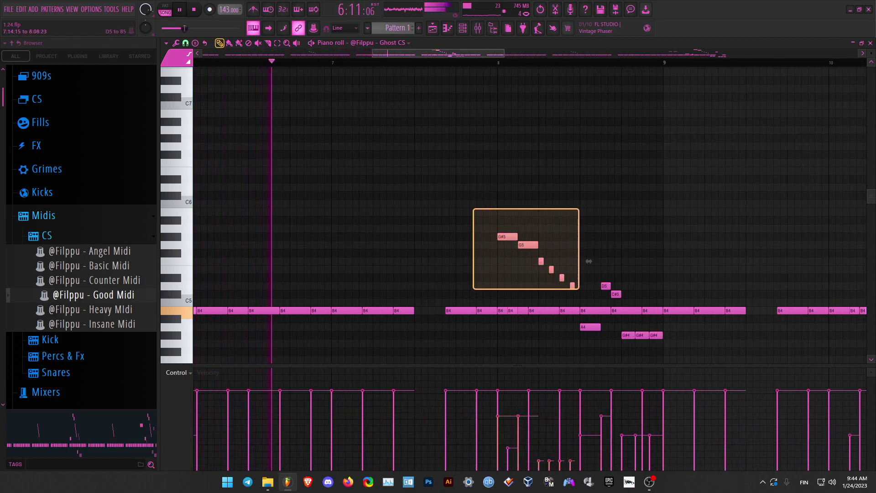
pyautogui.press('Delete')
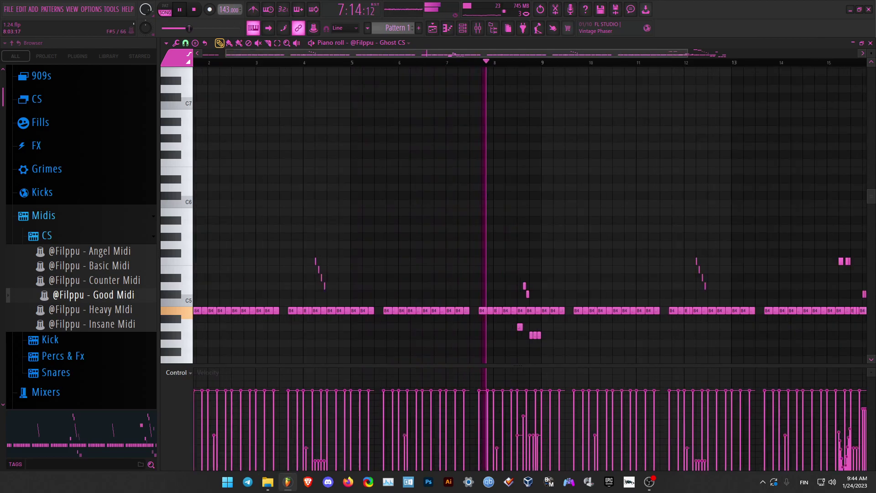
pyautogui.scroll(-2, 502, 251)
pyautogui.scroll(1, 503, 252)
pyautogui.scroll(-1, 483, 243)
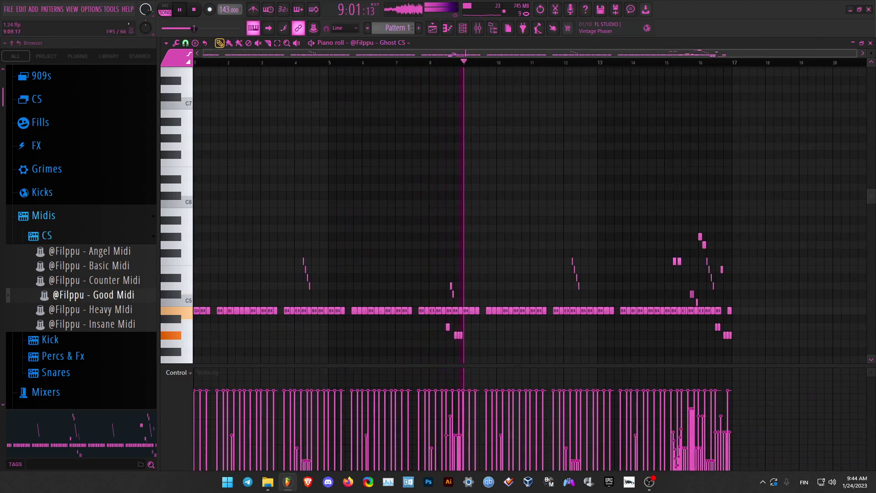
# Switch the piano roll to the RvRb CS channel and load the Counter Midi from the CS MIDI folder.
pyautogui.click(378, 42)
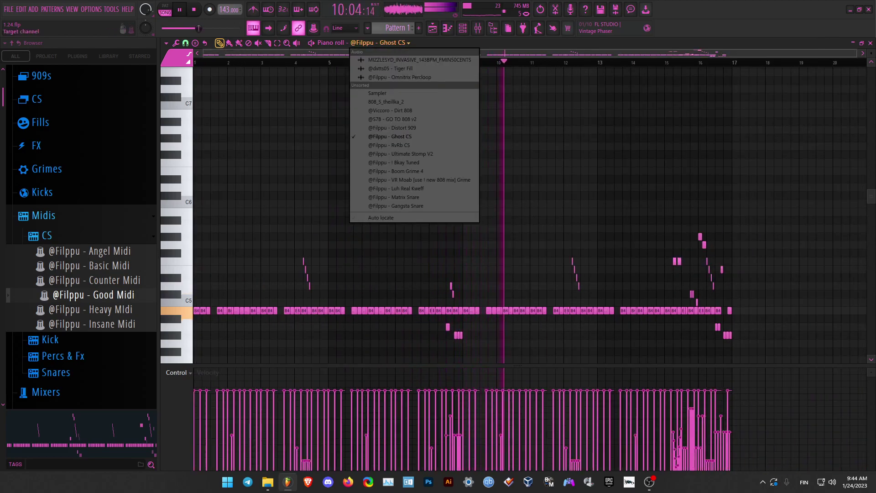
pyautogui.click(389, 146)
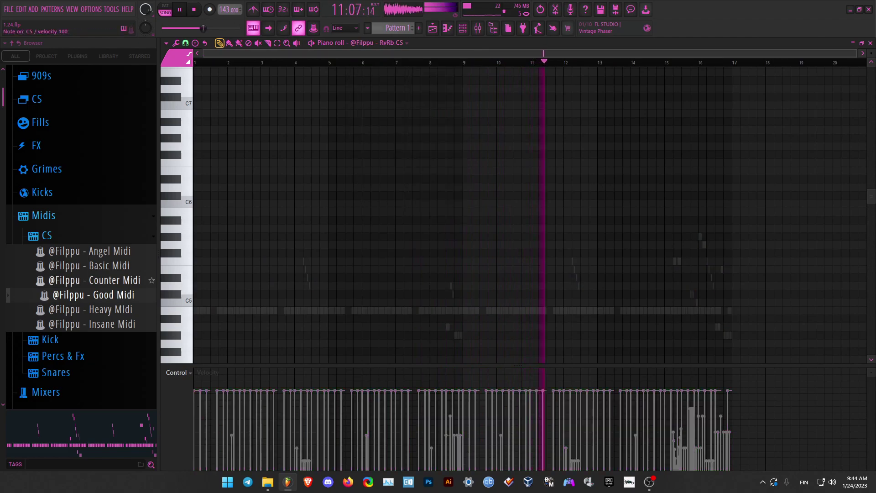
pyautogui.click(47, 236)
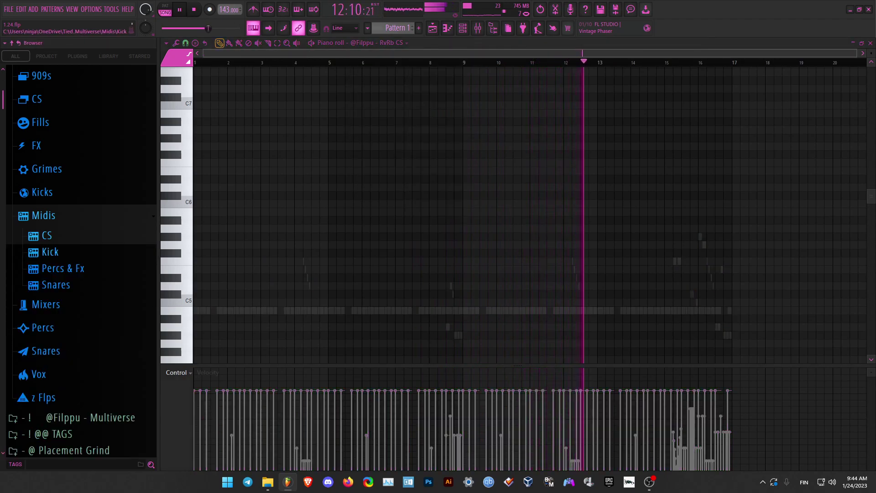
pyautogui.click(63, 268)
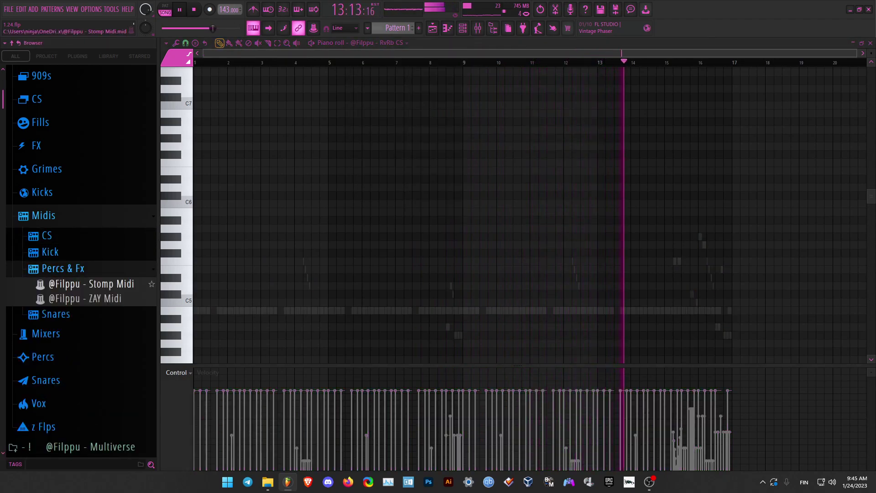
pyautogui.click(63, 268)
pyautogui.click(46, 235)
pyautogui.moveTo(95, 280); pyautogui.dragTo(346, 192)
# Enable Ping pong and raise the echo feedback in the RvRb CS channel settings, reached from the Unsorted channels.
pyautogui.click(463, 28)
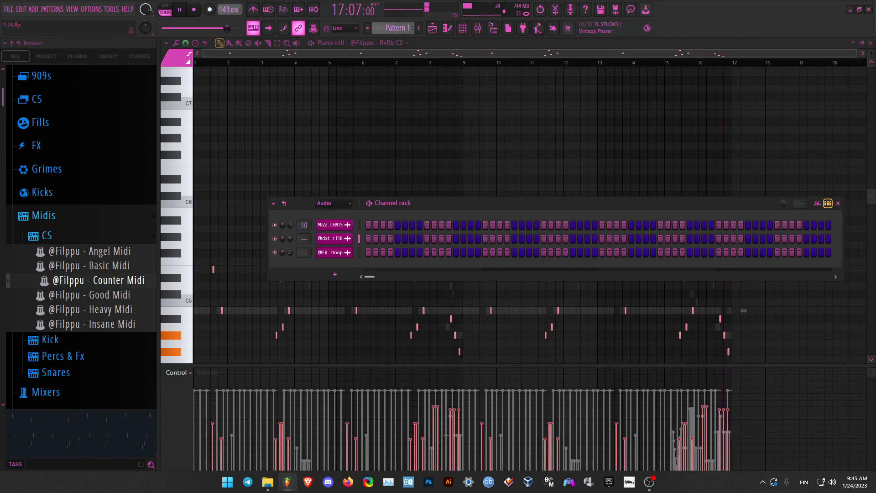
pyautogui.click(334, 204)
pyautogui.click(334, 233)
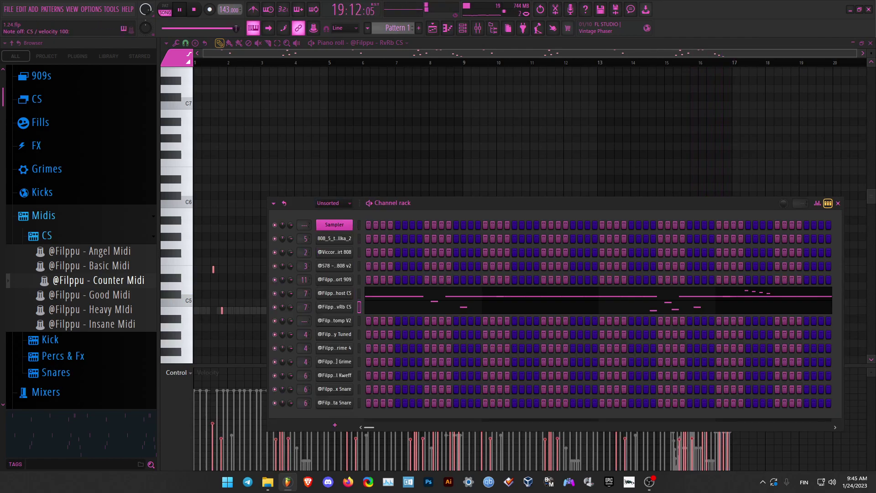
pyautogui.click(334, 307)
pyautogui.click(276, 161)
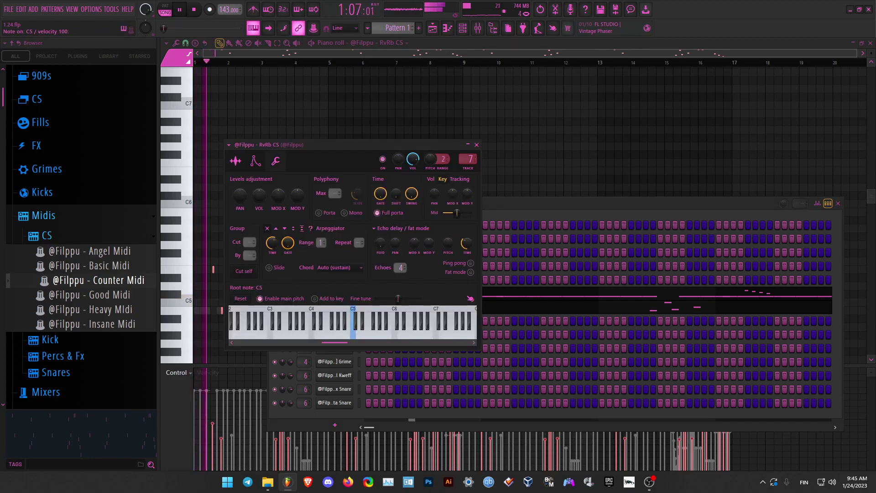
pyautogui.click(470, 263)
pyautogui.moveTo(380, 243); pyautogui.dragTo(380, 232)
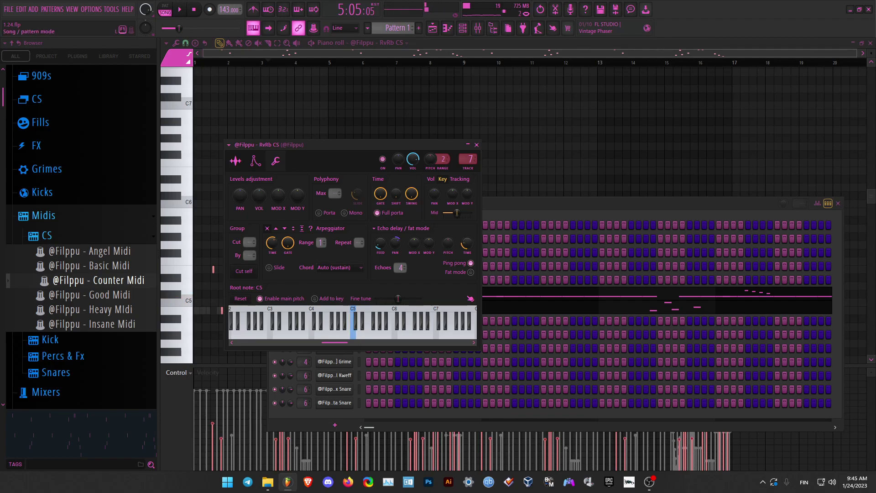
pyautogui.click(410, 100)
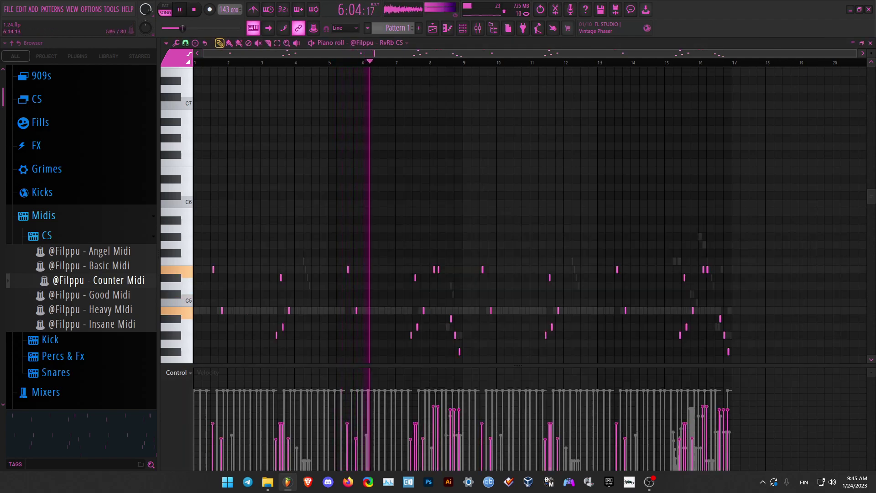
# Switch the piano roll to Ultimate Stomp V2, load the Stomp Midi from Percs & Fx and deselect its notes.
pyautogui.click(380, 43)
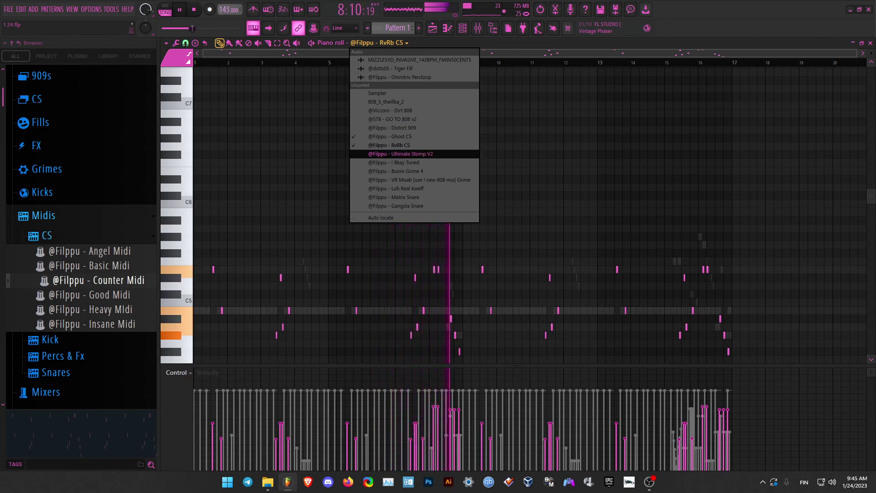
pyautogui.click(401, 154)
pyautogui.click(47, 236)
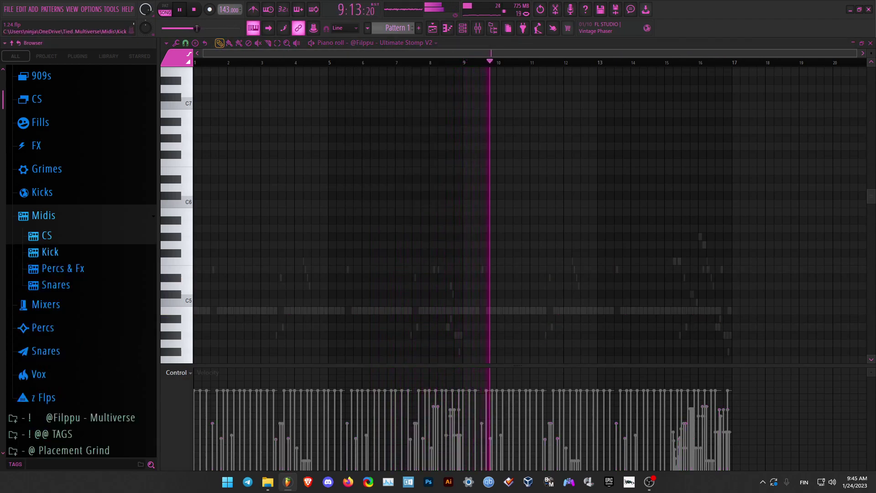
pyautogui.click(63, 269)
pyautogui.moveTo(95, 284); pyautogui.dragTo(365, 206)
pyautogui.hotkey('ctrl', 'd')
# Add the Zay Snip perc sample from the Percs folder as a channel below Ultimate Stomp V2 and route it to mixer track 7.
pyautogui.click(463, 28)
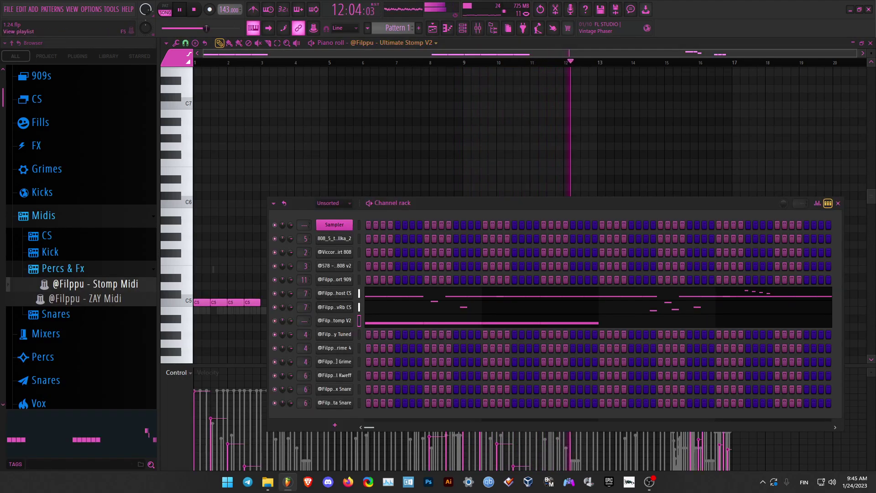
pyautogui.click(44, 215)
pyautogui.click(43, 260)
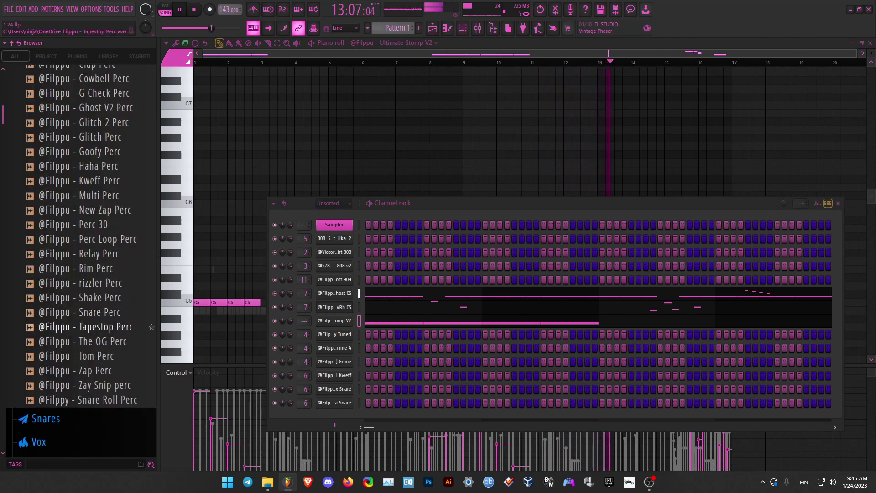
pyautogui.click(88, 400)
pyautogui.click(86, 386)
pyautogui.moveTo(86, 385); pyautogui.dragTo(332, 328)
pyautogui.press('z')
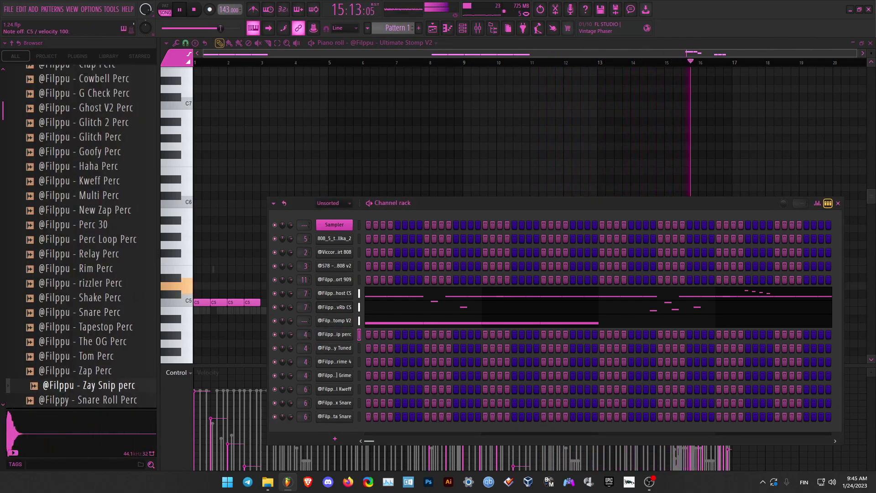
pyautogui.scroll(1, 305, 334)
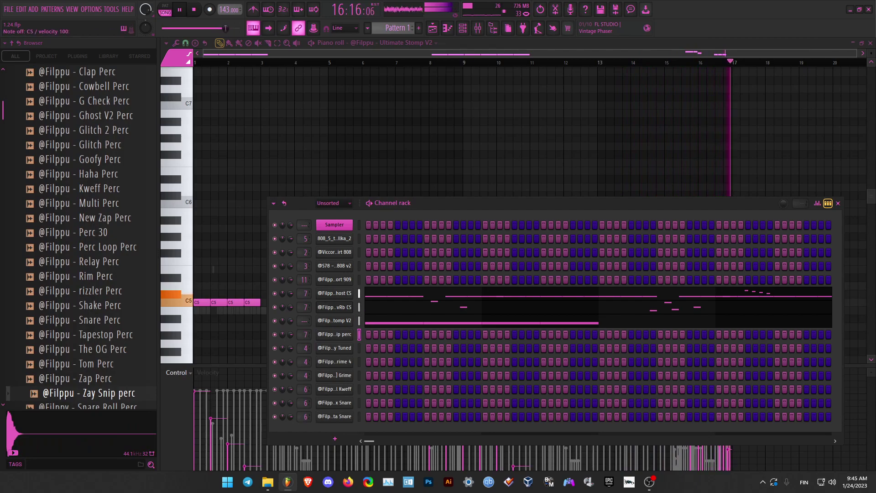
pyautogui.press('F6')
# Switch the piano roll to Zay Snip perc and load the ZAY Midi from the Percs & Fx MIDI folder.
pyautogui.click(391, 42)
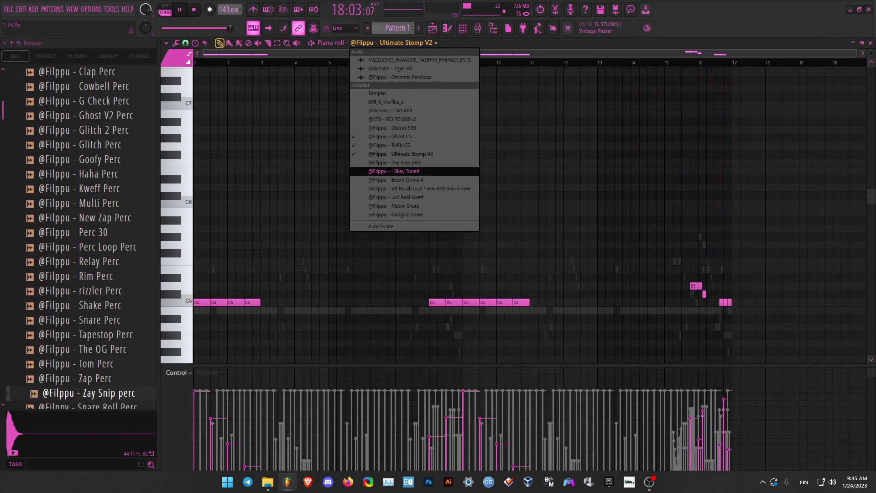
pyautogui.click(395, 162)
pyautogui.scroll(4, 69, 174)
pyautogui.click(50, 182)
pyautogui.click(51, 159)
pyautogui.click(50, 159)
pyautogui.click(49, 137)
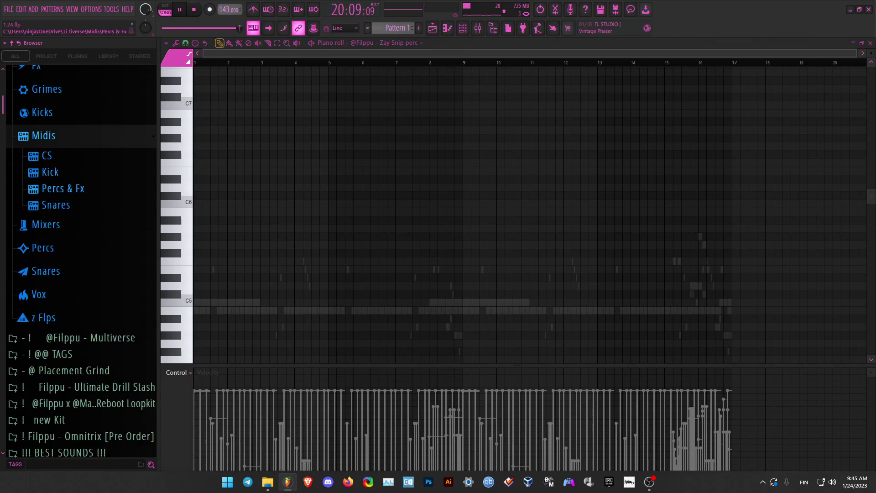
pyautogui.click(62, 189)
pyautogui.moveTo(86, 218); pyautogui.dragTo(272, 285)
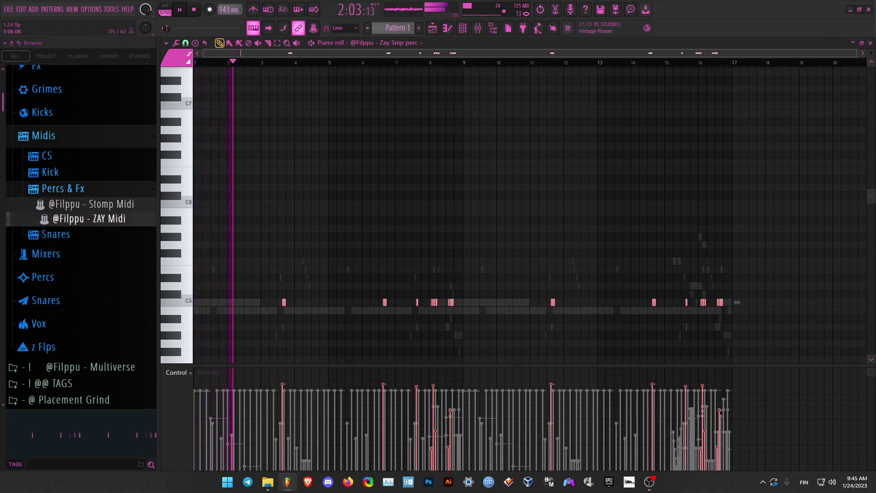
# Move all the Zay Snip perc notes about two bars earlier so the first one falls in bar 1.
pyautogui.scroll(4, 262, 292)
pyautogui.moveTo(327, 302); pyautogui.dragTo(144, 302)
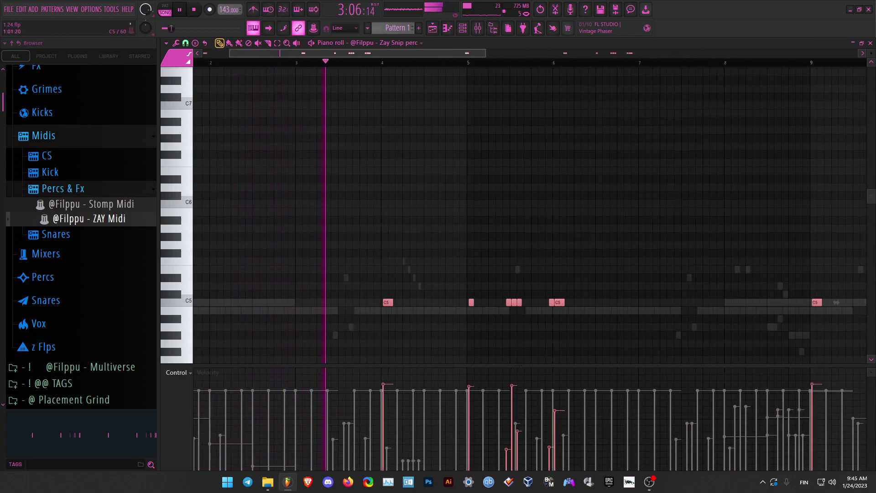
pyautogui.press('pageup')
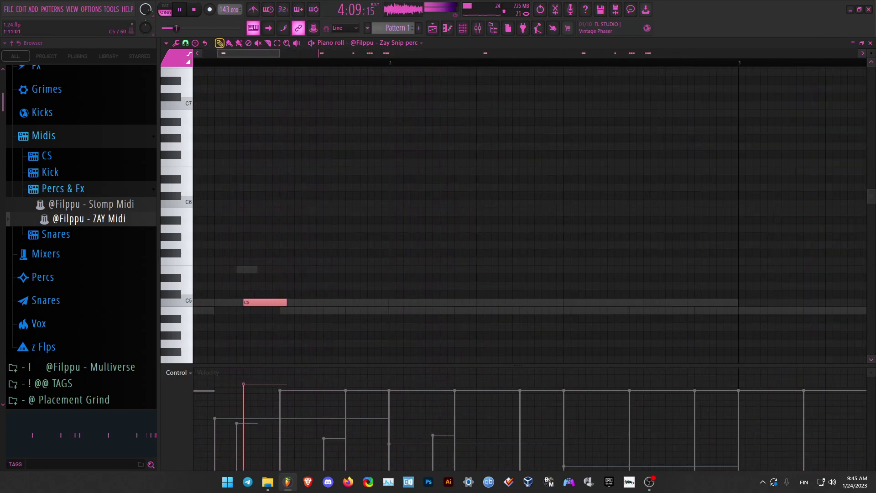
pyautogui.press('pagedown')
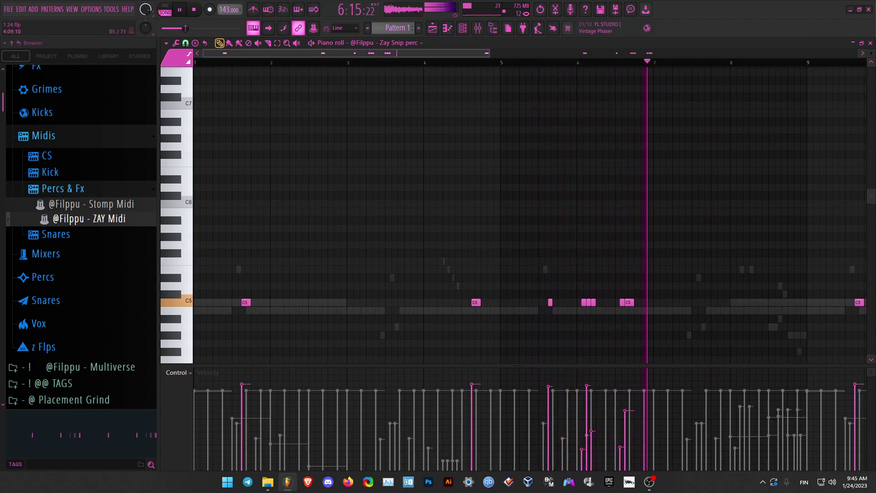
# Slope the Zay Snip perc note velocities downward across bars 4 to 6 and bars 12 to 14, and deselect the notes.
pyautogui.scroll(-4, 468, 202)
pyautogui.moveTo(452, 250); pyautogui.dragTo(287, 305)
pyautogui.moveTo(311, 385); pyautogui.dragTo(387, 452)
pyautogui.moveTo(712, 250); pyautogui.dragTo(458, 304)
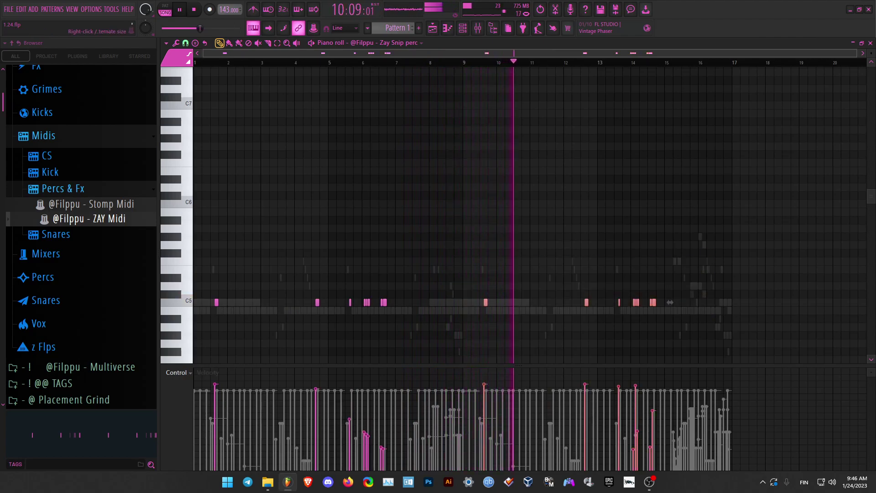
pyautogui.keyDown('ctrl'); pyautogui.click(670, 302); pyautogui.keyUp('ctrl')
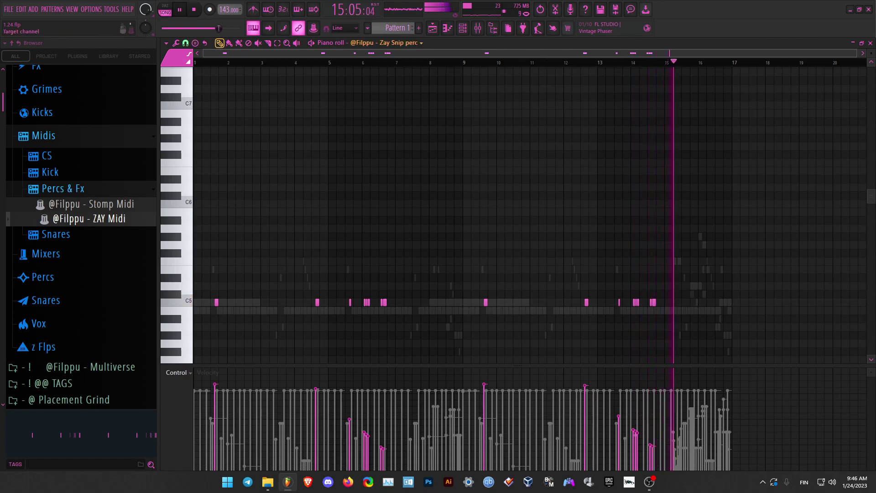
# Switch the piano roll to the ! Bkay Tuned channel and open its sampler settings.
pyautogui.click(387, 43)
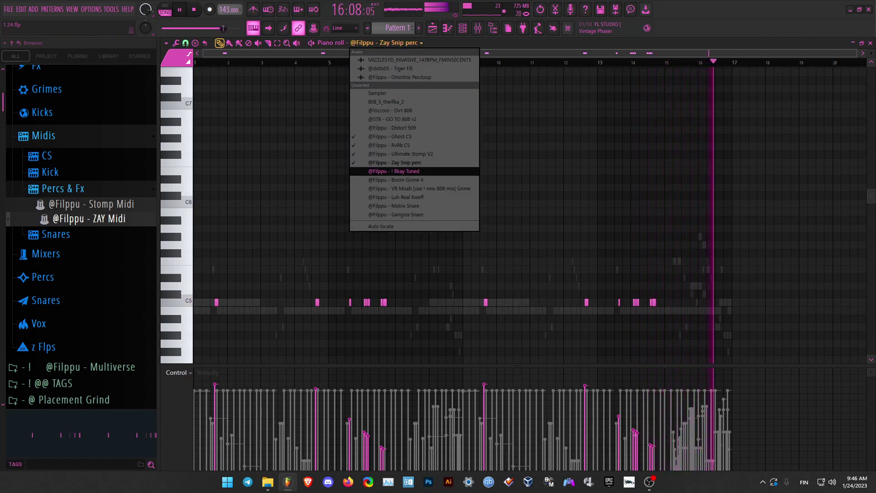
pyautogui.click(393, 171)
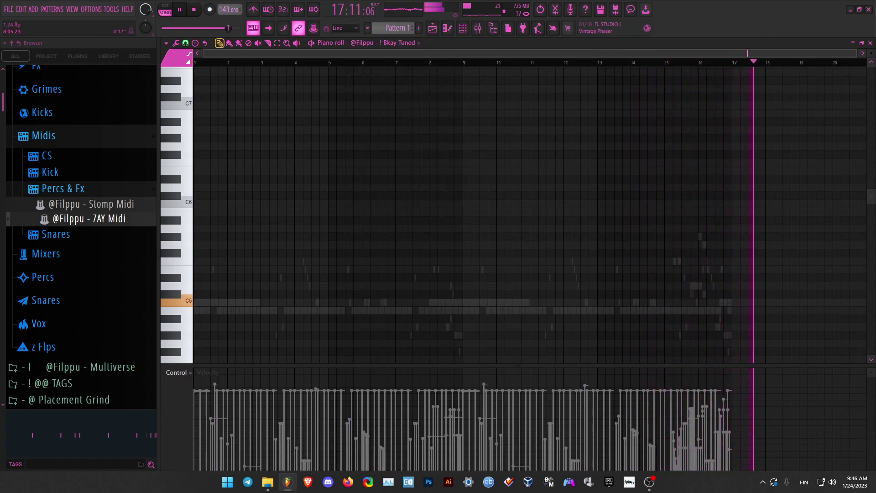
pyautogui.press('F6')
pyautogui.click(335, 348)
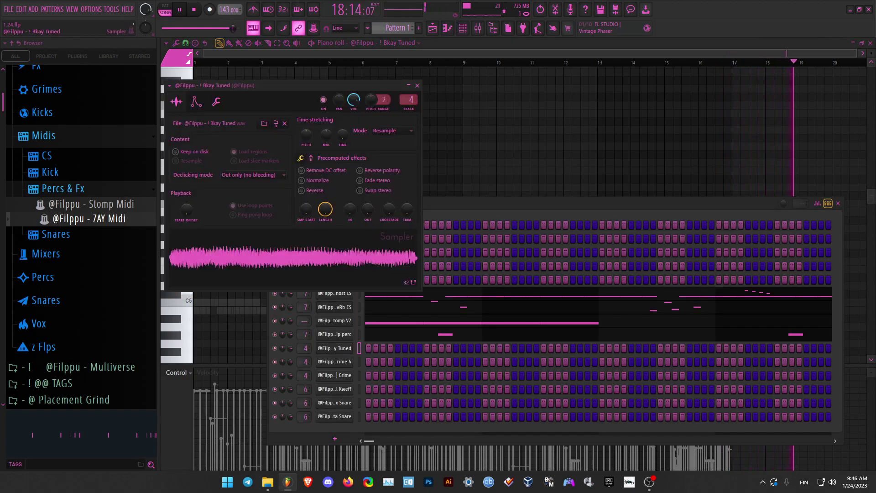
pyautogui.rightClick(371, 98)
pyautogui.click(383, 103)
# Inspect the Gross Beat effect on mixer track 4, the track of ! Bkay Tuned, and close it.
pyautogui.click(478, 29)
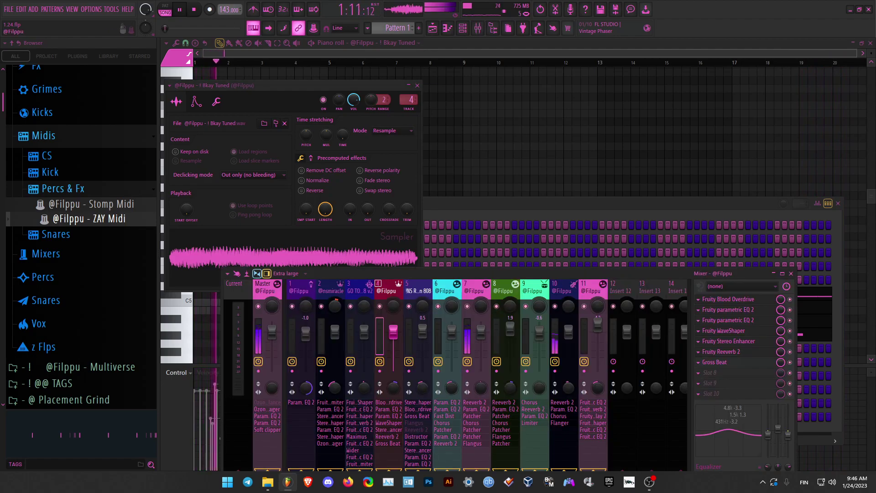
pyautogui.click(715, 362)
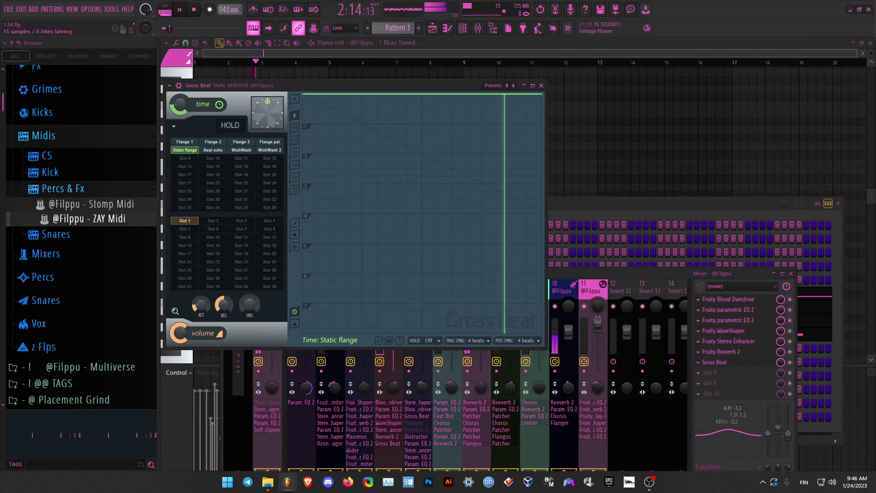
pyautogui.click(539, 85)
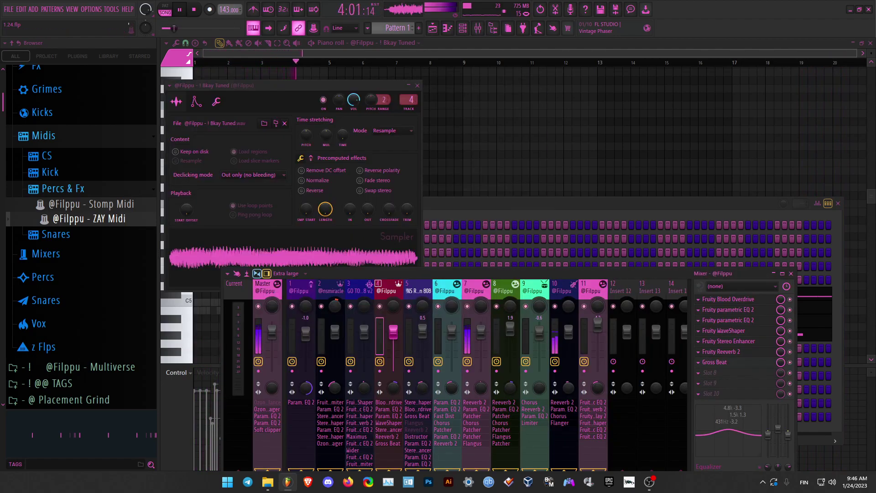
# Set ! Bkay Tuned's pitch range to 1 and shape its volume envelope with maximum hold and sustain and zero decay and release.
pyautogui.moveTo(371, 99); pyautogui.dragTo(371, 94)
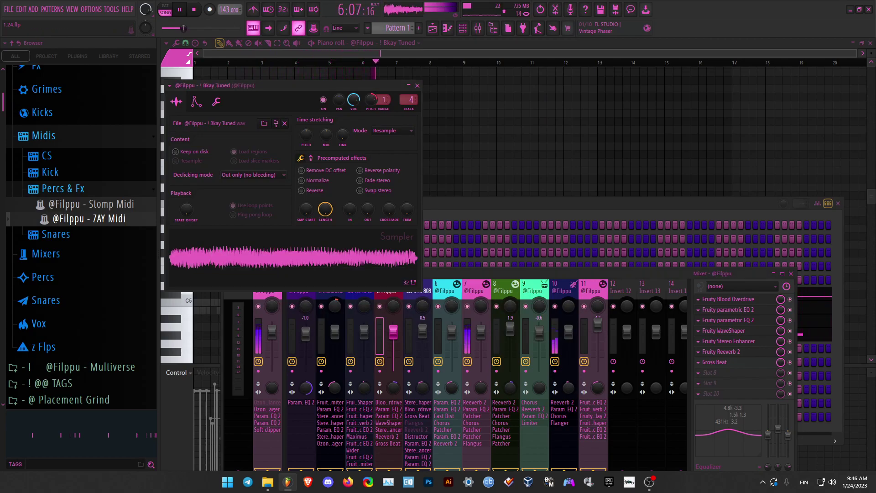
pyautogui.click(196, 101)
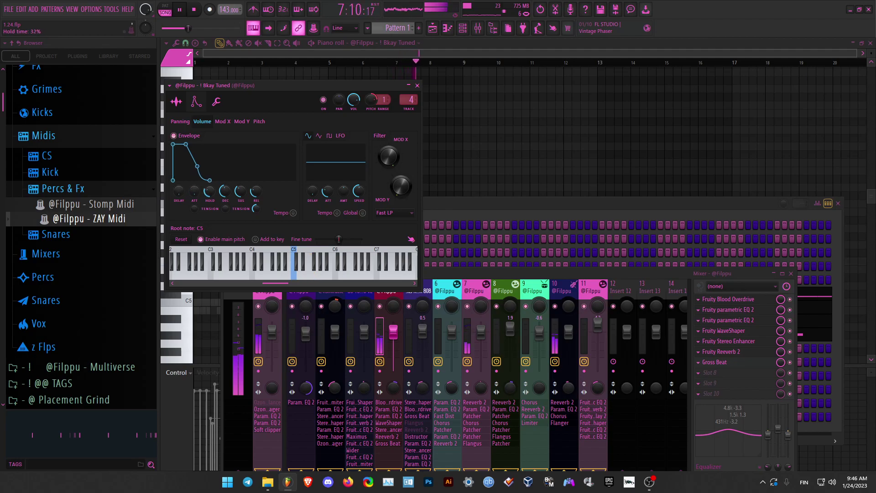
pyautogui.moveTo(224, 191); pyautogui.dragTo(241, 155)
pyautogui.moveTo(256, 191); pyautogui.dragTo(256, 219)
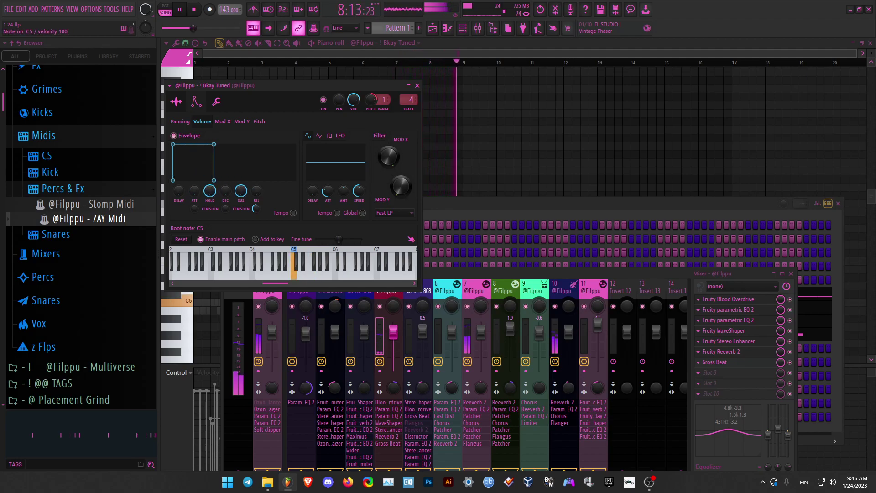
pyautogui.press('Escape')
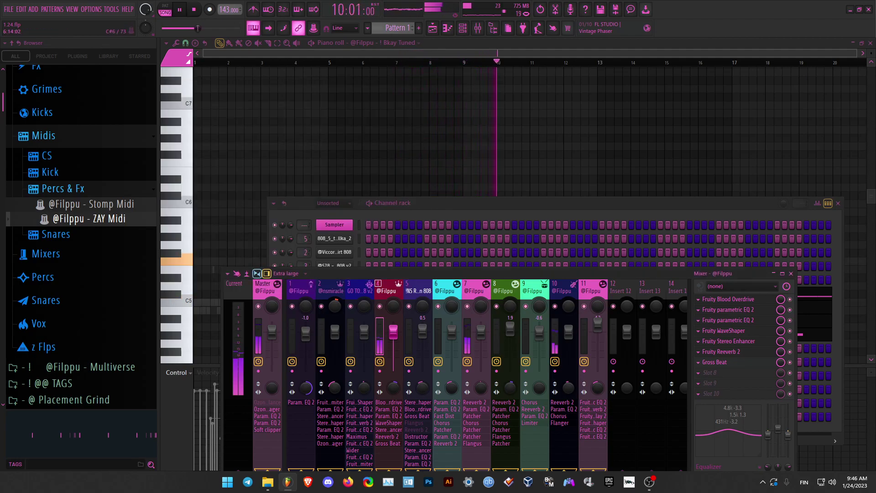
# Set Boom Grime 4's pitch range to 1 and give its volume envelope maximum hold with zero decay, sustain and release.
pyautogui.click(391, 204)
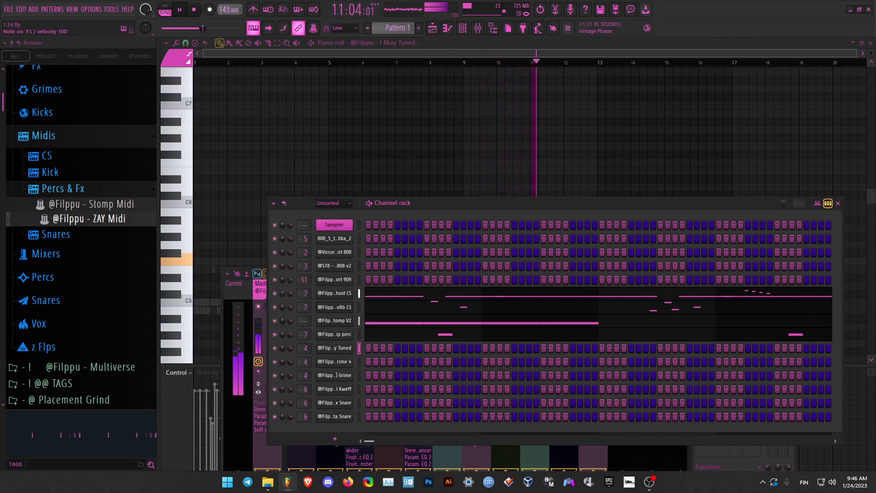
pyautogui.click(335, 361)
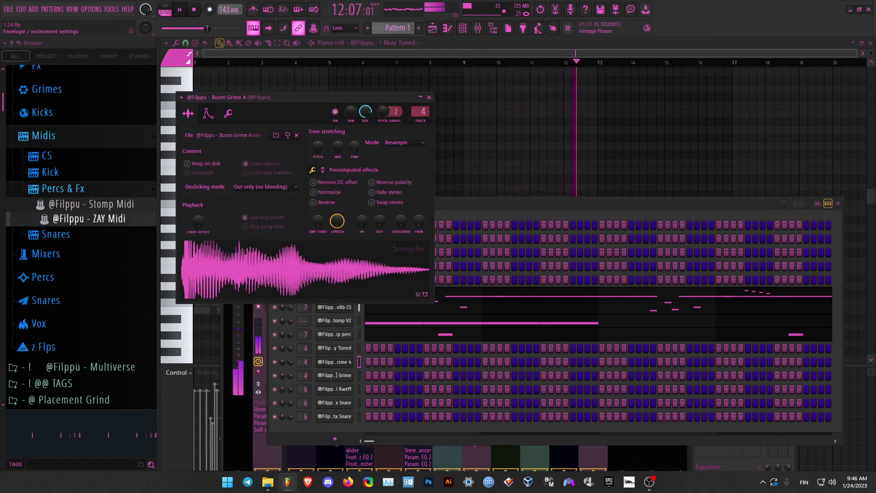
pyautogui.scroll(1, 82, 237)
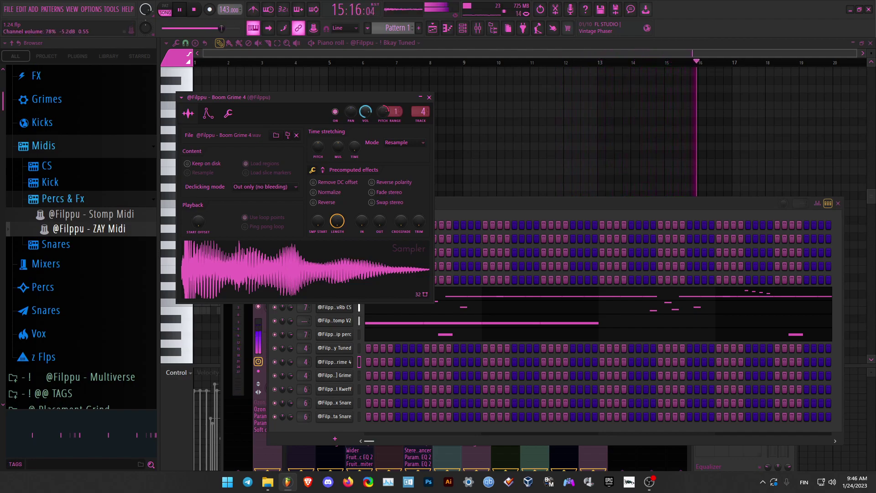
pyautogui.click(208, 114)
pyautogui.moveTo(206, 203); pyautogui.dragTo(222, 142)
pyautogui.moveTo(238, 203); pyautogui.dragTo(238, 248)
pyautogui.moveTo(253, 203); pyautogui.dragTo(253, 249)
pyautogui.moveTo(420, 112); pyautogui.dragTo(420, 106)
pyautogui.scroll(-1, 423, 111)
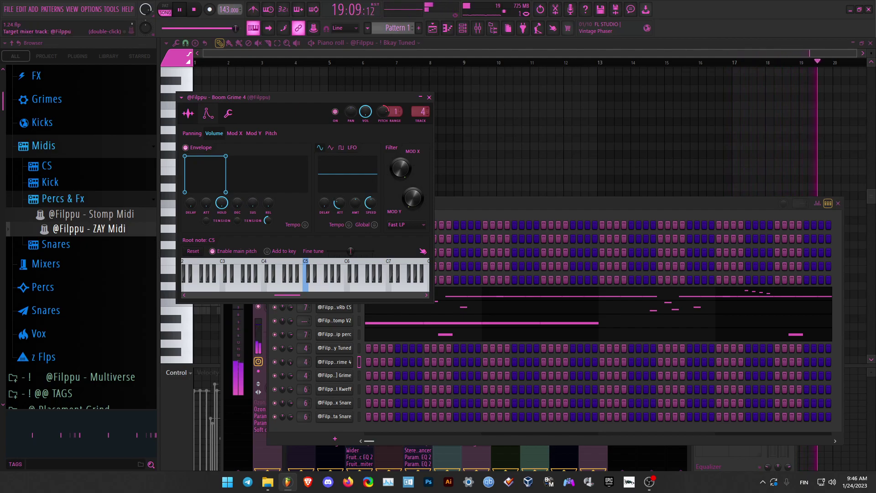
pyautogui.click(429, 97)
pyautogui.click(195, 62)
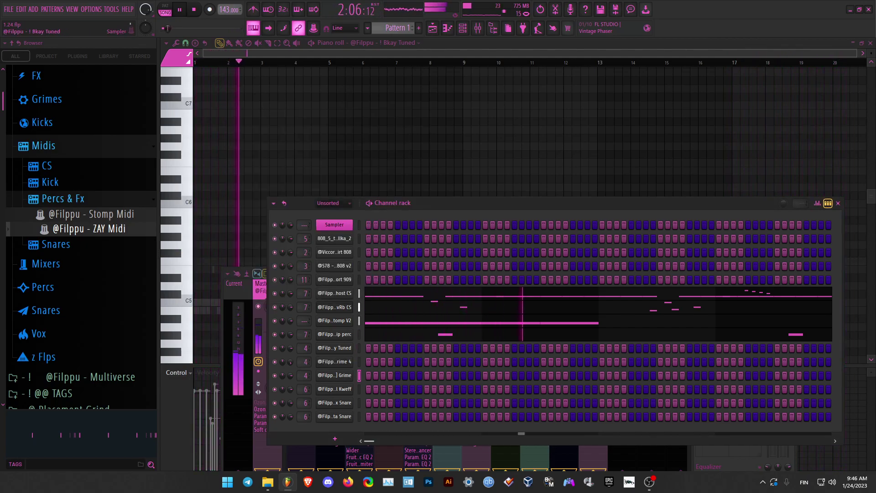
# Normalize the ! Bkay Tuned and VR Moab Grime samples, setting VR Moab's pitch range to 1 and channel pitch to +51 cents.
pyautogui.click(335, 348)
pyautogui.click(177, 101)
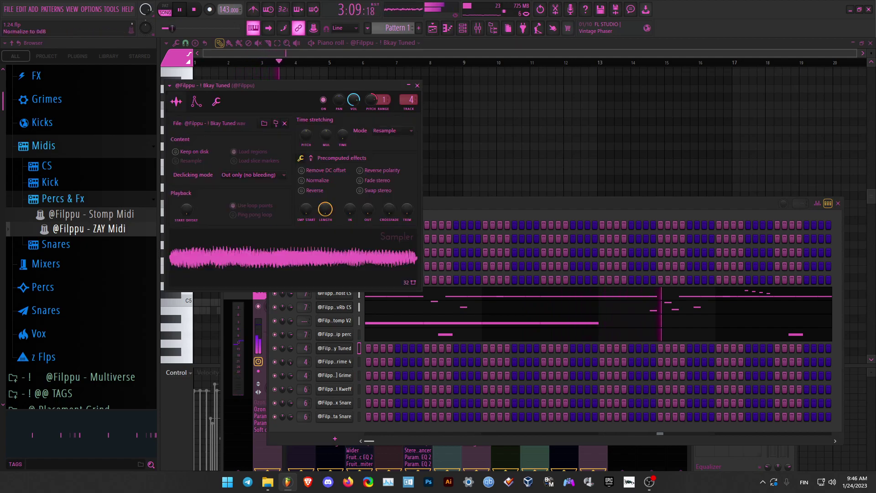
pyautogui.click(301, 180)
pyautogui.click(335, 375)
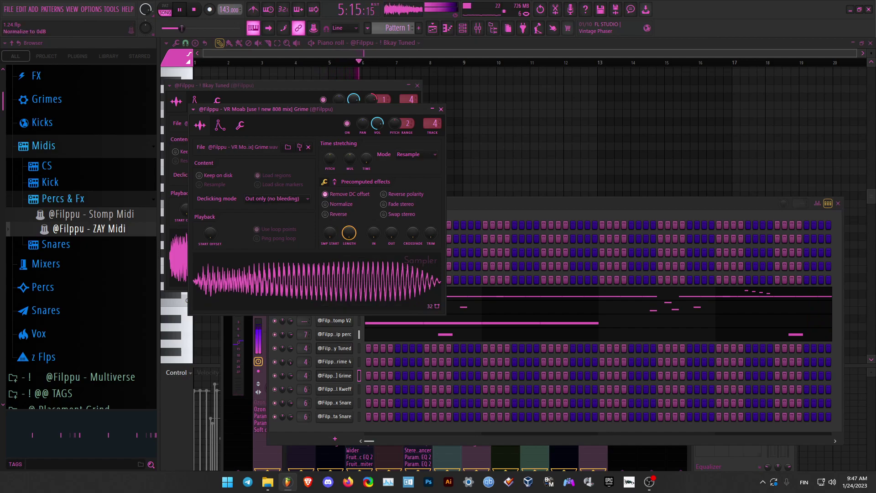
pyautogui.click(325, 204)
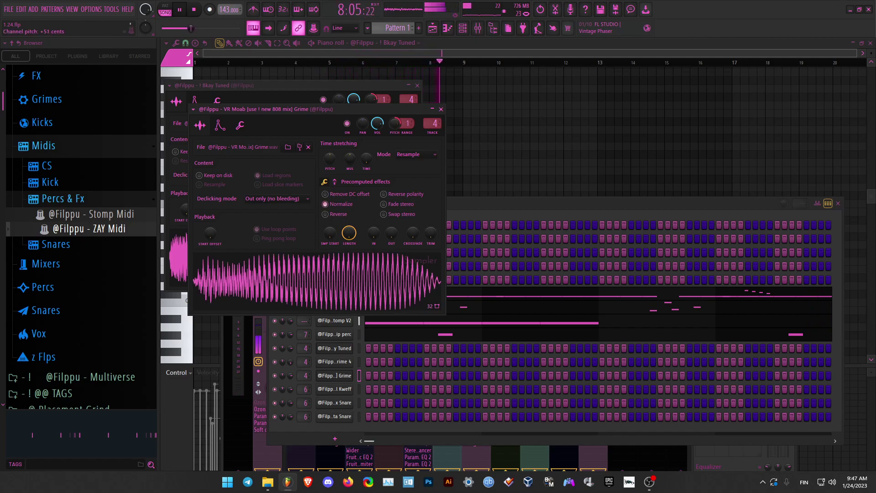
# Give VR Moab Grime's volume envelope maximum hold with zero decay and sustain, and audition a few notes.
pyautogui.click(220, 125)
pyautogui.moveTo(218, 214); pyautogui.dragTo(248, 237)
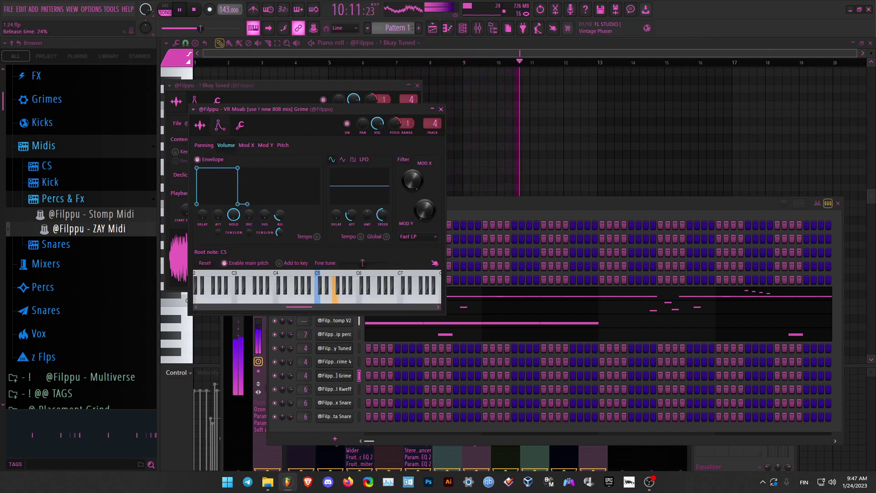
pyautogui.press('e')
pyautogui.press('b')
pyautogui.press('c')
pyautogui.press('Escape')
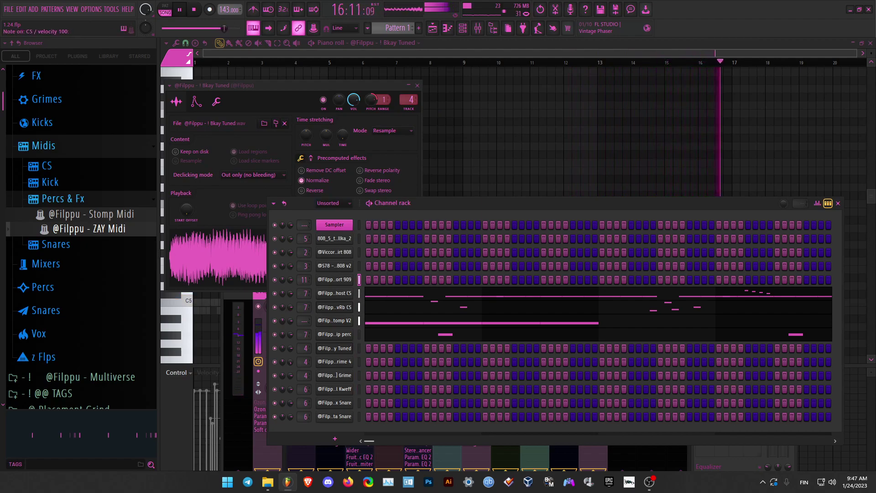
# Set Distort 909's pitch to +52 cents in range 1 and its volume envelope to maximum hold with zero decay, sustain and release.
pyautogui.click(334, 279)
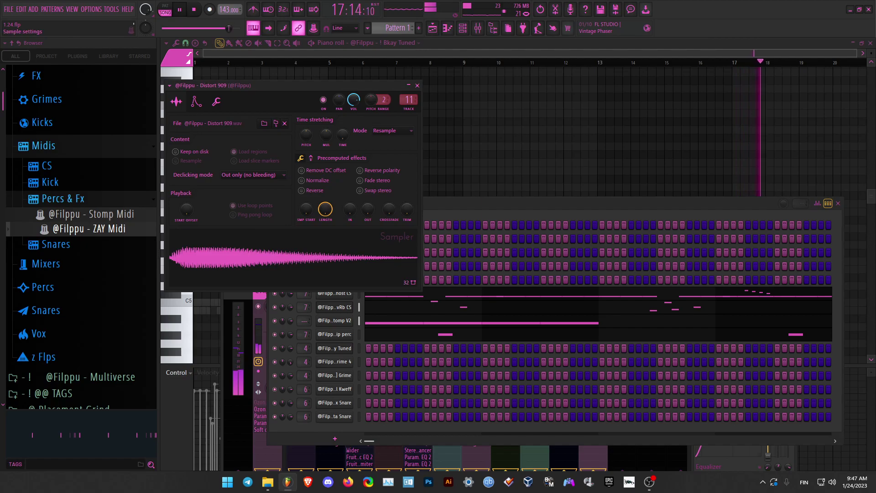
pyautogui.click(196, 101)
pyautogui.moveTo(194, 191); pyautogui.dragTo(210, 150)
pyautogui.moveTo(225, 191); pyautogui.dragTo(225, 219)
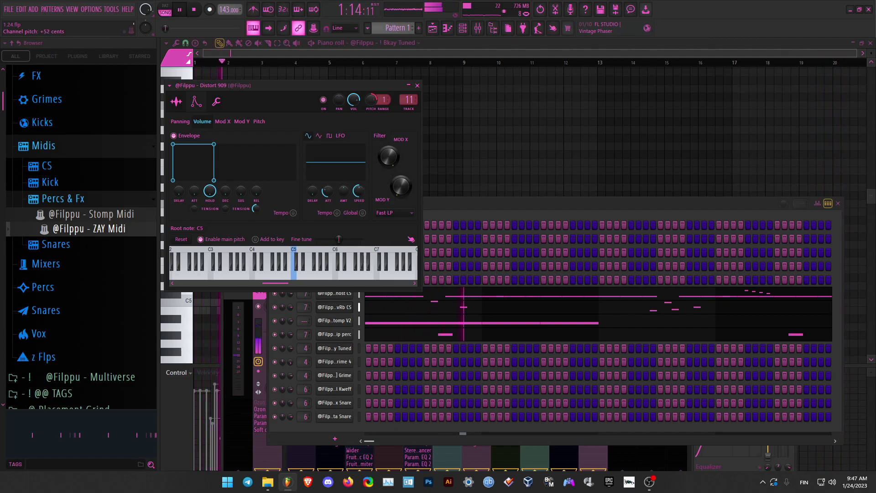
pyautogui.click(417, 85)
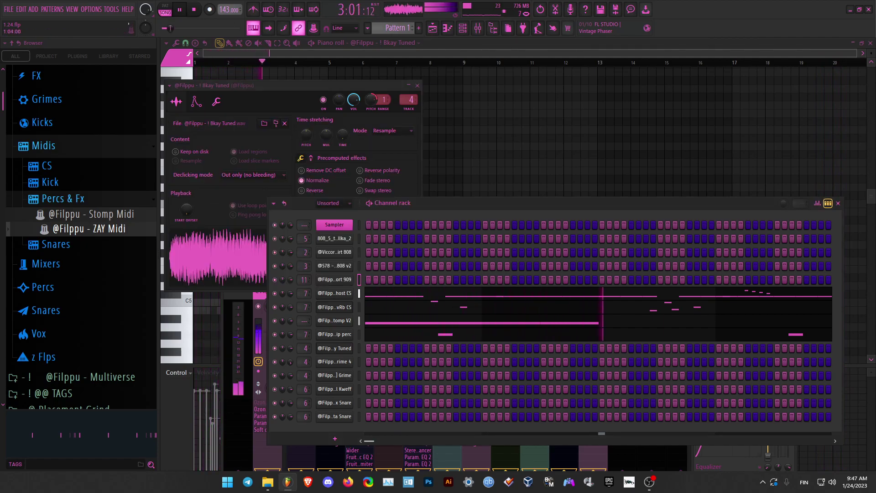
# Check the GO TO 808 v2 channel, close the sampler windows and restart playback in the piano roll.
pyautogui.click(334, 266)
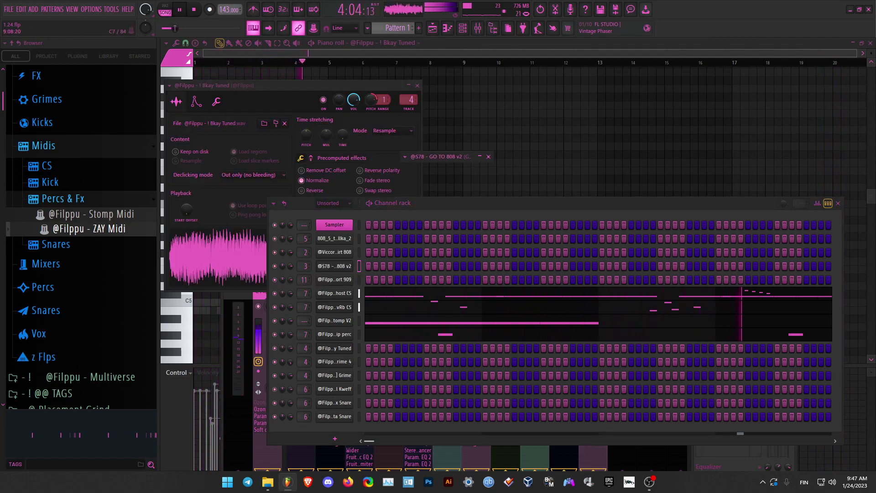
pyautogui.press('Escape')
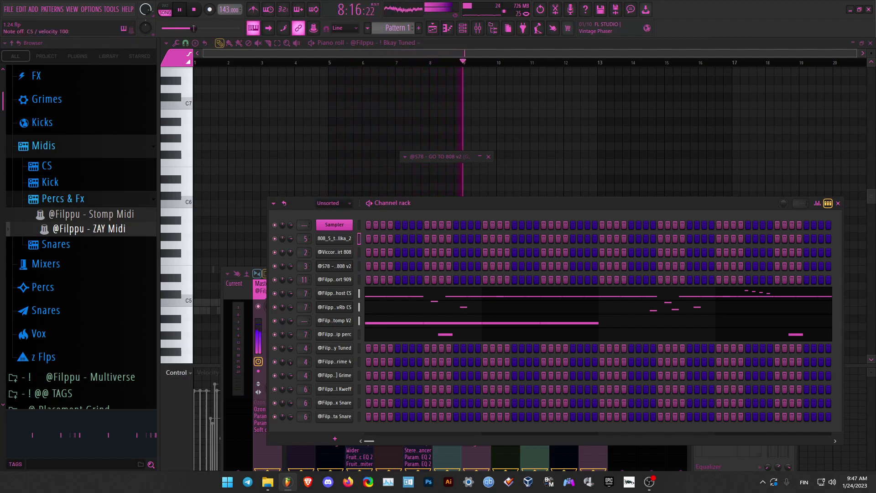
pyautogui.press('F7')
pyautogui.press('space')
pyautogui.press('space')
# Switch the piano roll to GO TO 808 v2 and place an F5 note about half a bar long at the start of bar 1.
pyautogui.click(385, 43)
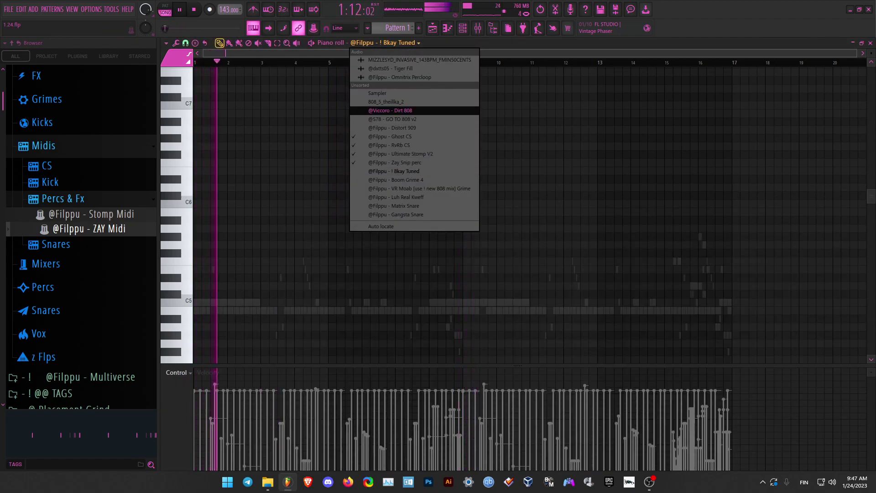
pyautogui.click(390, 110)
pyautogui.click(384, 43)
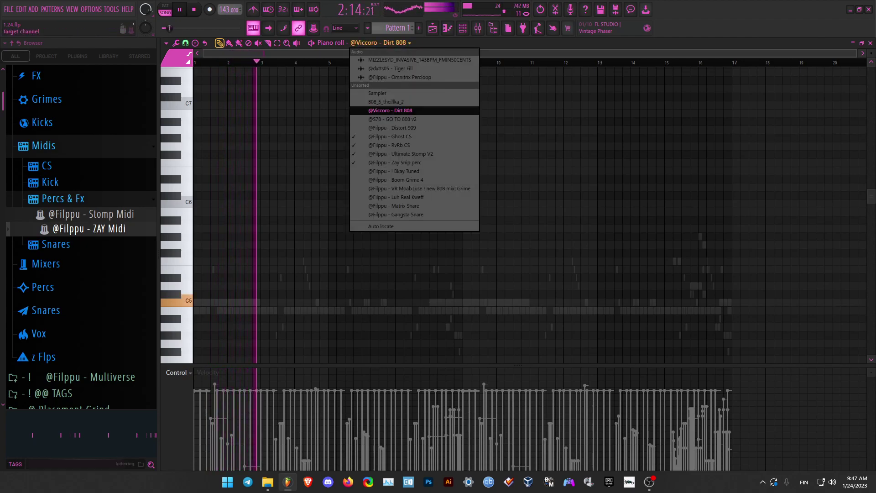
pyautogui.click(393, 119)
pyautogui.click(196, 294)
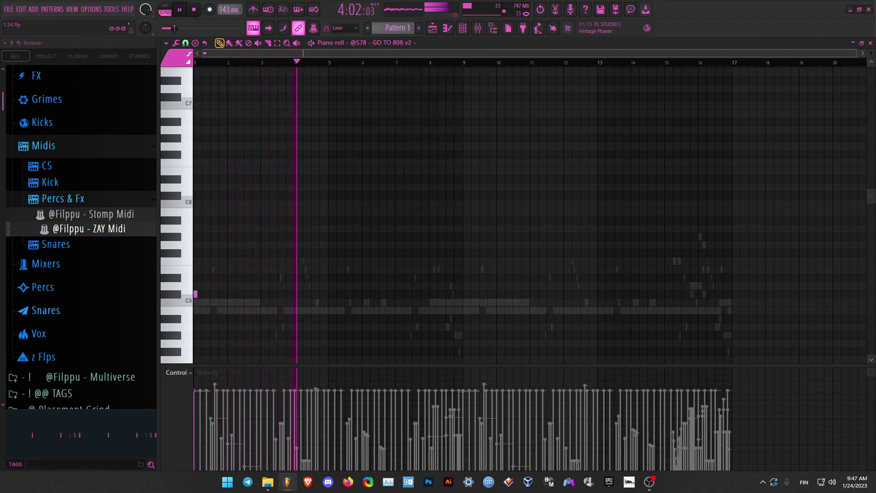
pyautogui.scroll(5, 154, 294)
pyautogui.scroll(8, 196, 294)
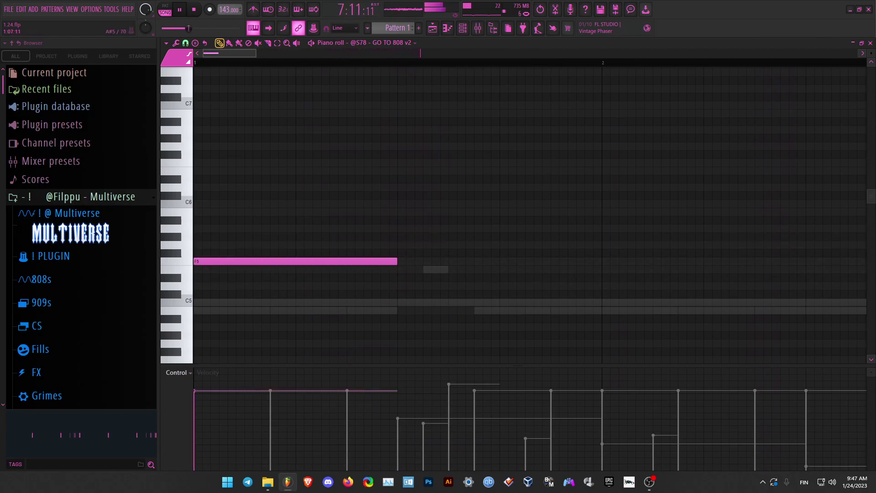
pyautogui.scroll(-6, 283, 192)
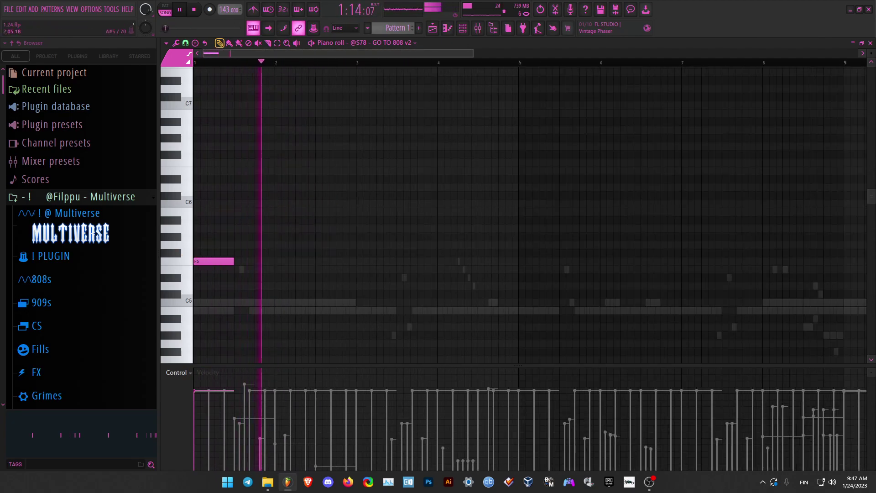
# Switch playback to pattern mode and bring the GO TO 808 v2 piano roll view back to the start of bar 1.
pyautogui.press('l')
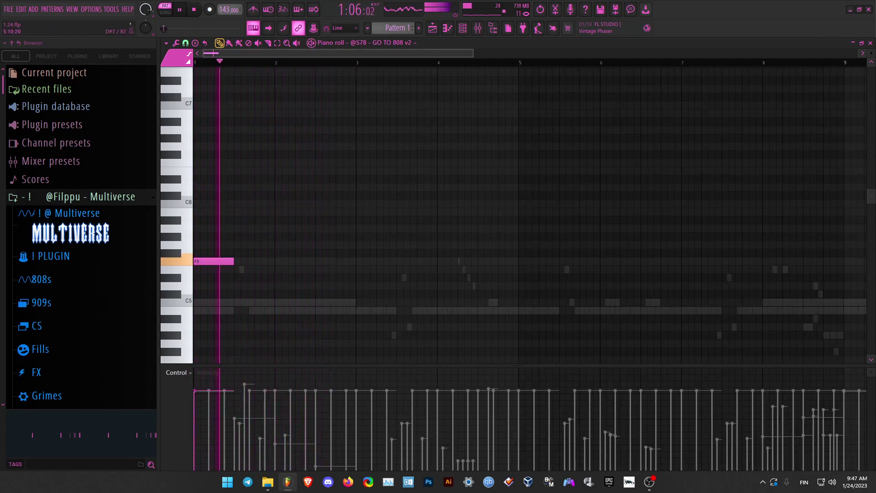
pyautogui.press('F7')
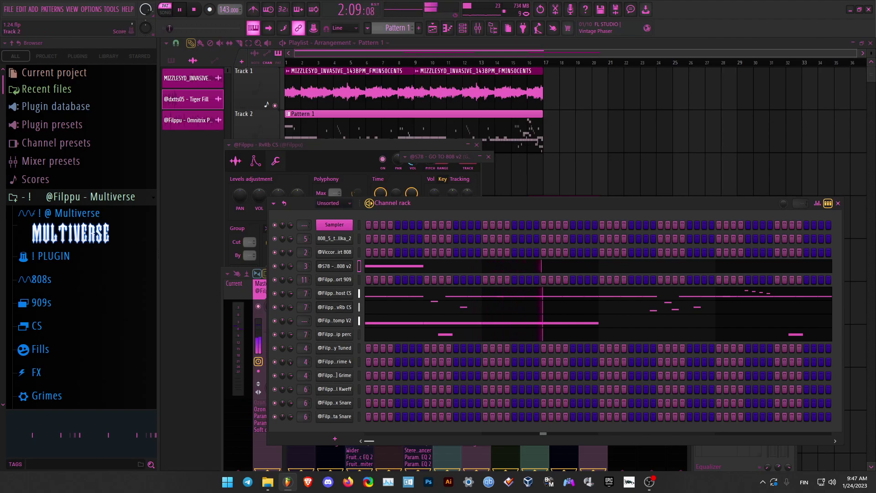
pyautogui.press('F7')
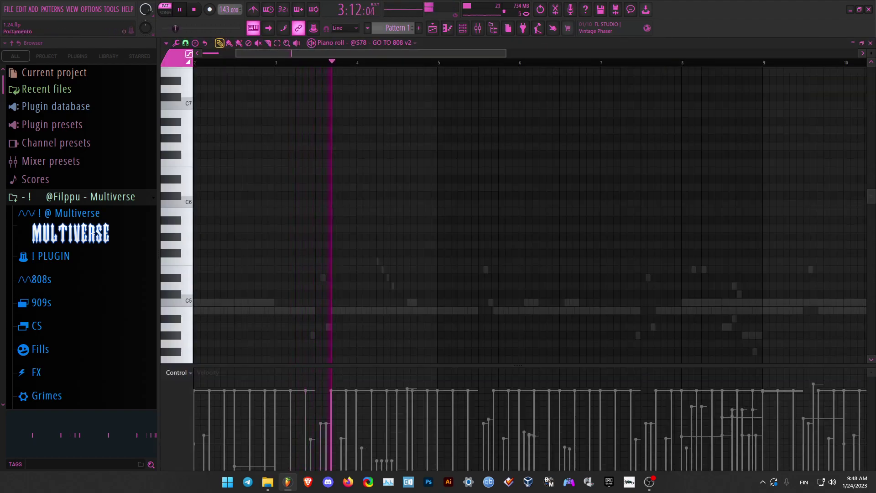
pyautogui.moveTo(202, 63); pyautogui.dragTo(183, 62)
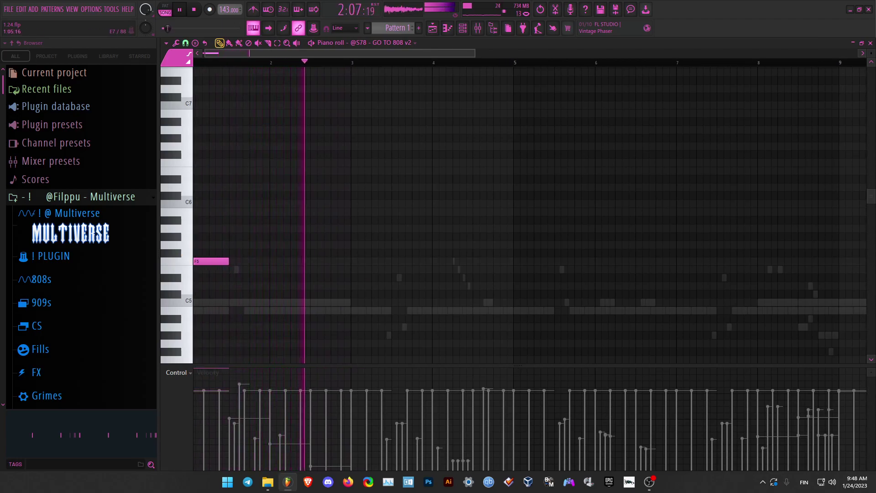
pyautogui.click(196, 63)
# Switch the piano roll to Luh Real Kweff and load the Snare Midi from the Midis > Snares folder into it.
pyautogui.click(383, 43)
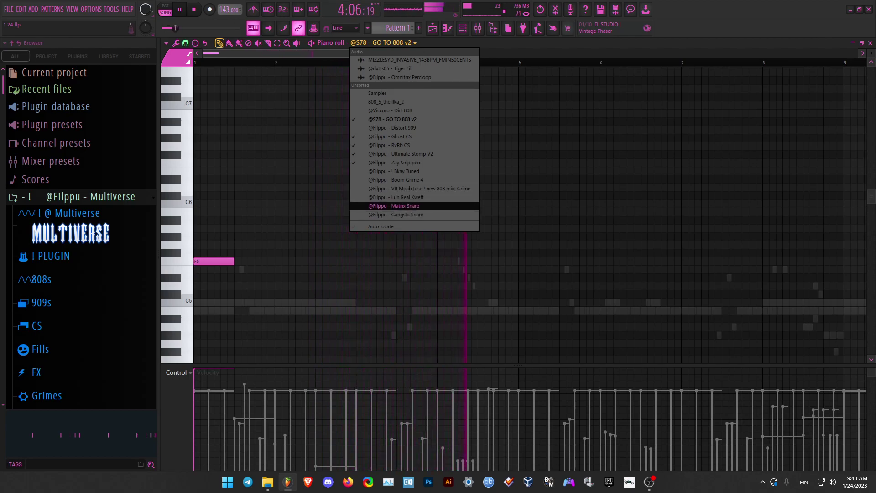
pyautogui.click(396, 197)
pyautogui.scroll(-4, 91, 336)
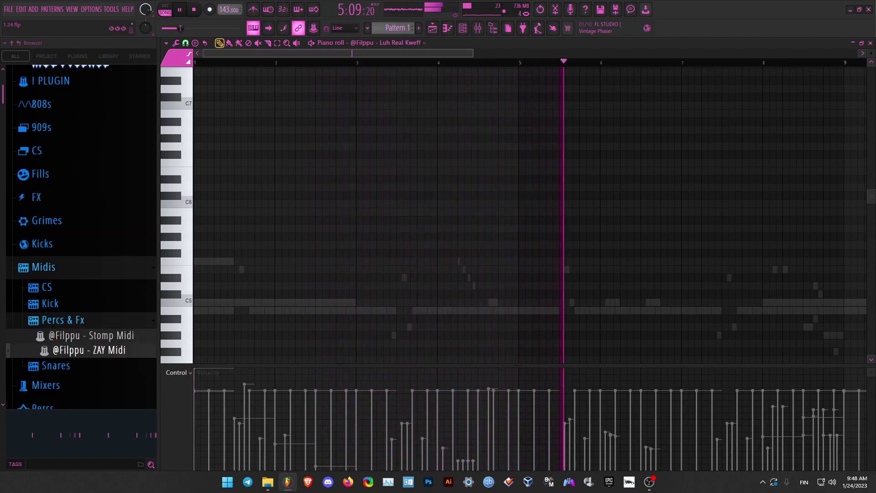
pyautogui.click(62, 365)
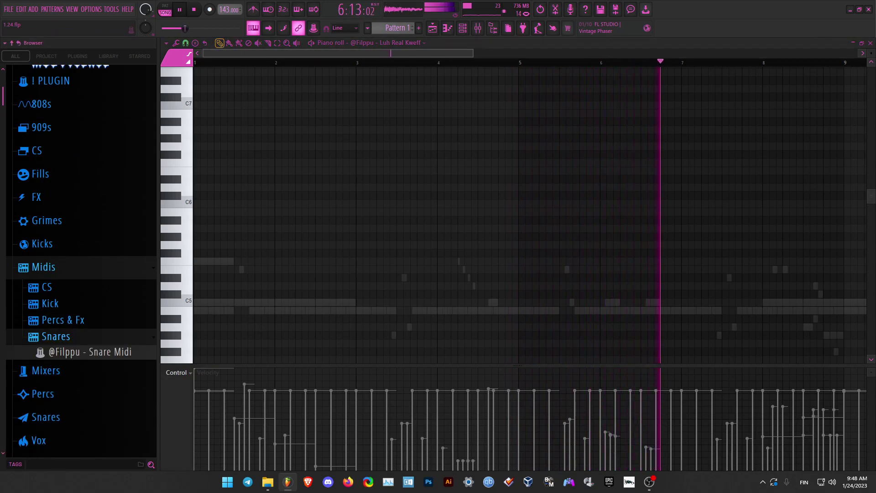
pyautogui.moveTo(94, 352); pyautogui.dragTo(327, 302)
# Select all the imported Luh Real Kweff snare notes and lengthen them to about two steps each.
pyautogui.scroll(1, 828, 302)
pyautogui.scroll(-3, 298, 302)
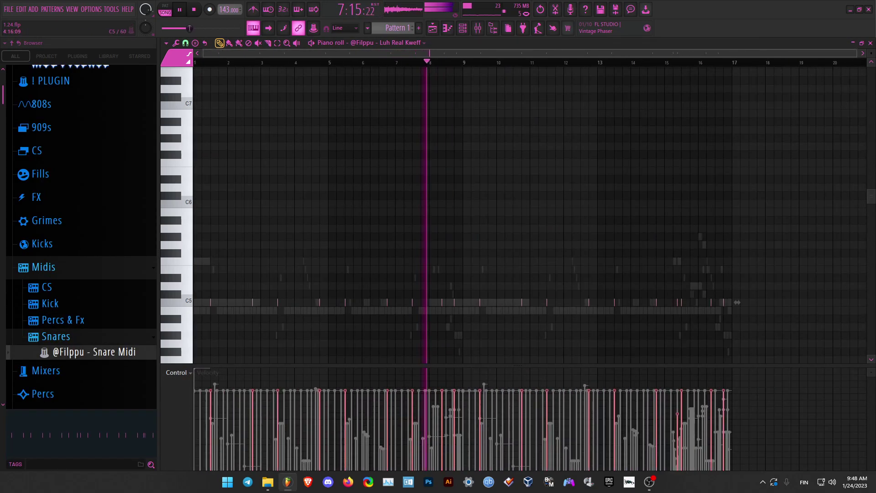
pyautogui.moveTo(794, 248); pyautogui.dragTo(199, 355)
pyautogui.scroll(3, 209, 302)
pyautogui.scroll(6, 209, 302)
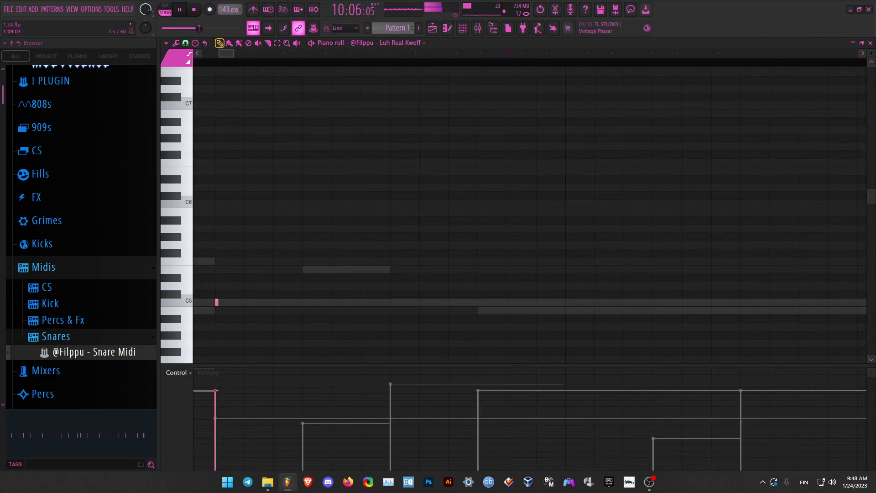
pyautogui.moveTo(240, 302); pyautogui.dragTo(397, 309)
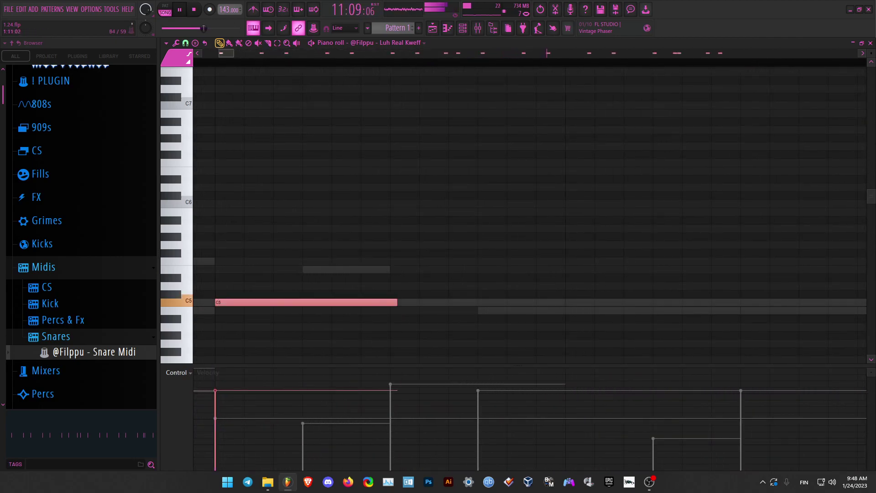
pyautogui.hotkey('shift', 'Up')
pyautogui.hotkey('shift', 'Up')
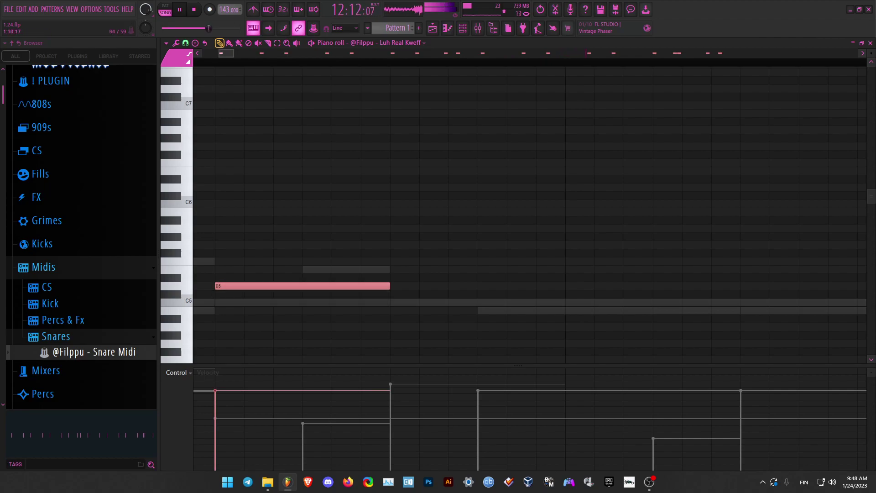
pyautogui.hotkey('shift', 'Down')
pyautogui.hotkey('shift', 'Down')
# Raise the velocity of all the Luh Real Kweff snare notes.
pyautogui.scroll(-5, 406, 311)
pyautogui.scroll(-9, 463, 312)
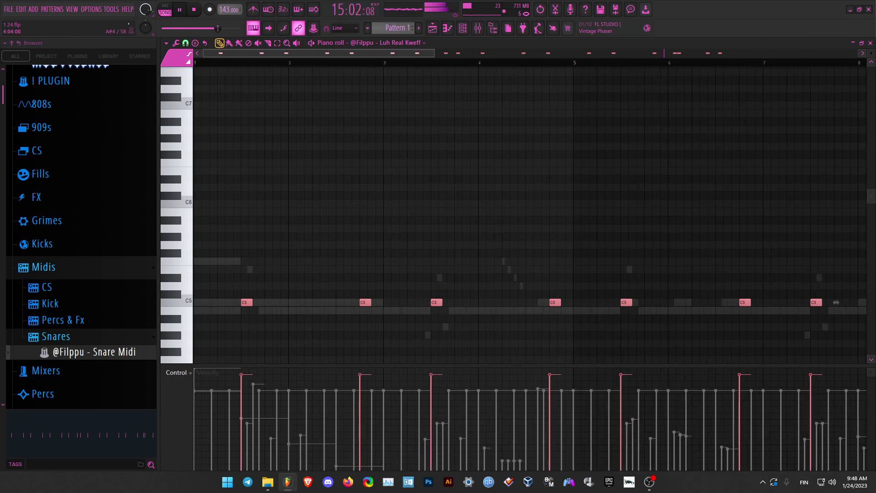
pyautogui.scroll(1, 724, 310)
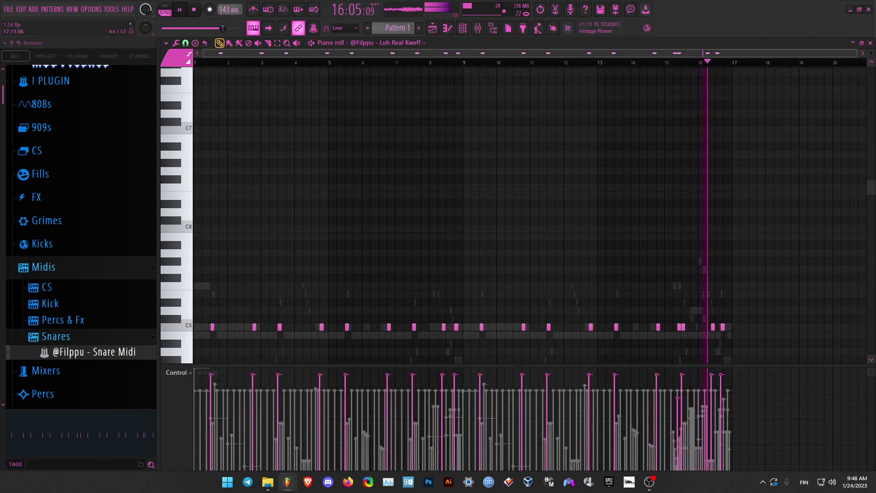
# Rework the snare fill, moving one bar 15 note to C6 on beat 4 and adding a quieter C5 note on beat 2 of bar 16.
pyautogui.scroll(8, 723, 310)
pyautogui.scroll(-2, 724, 310)
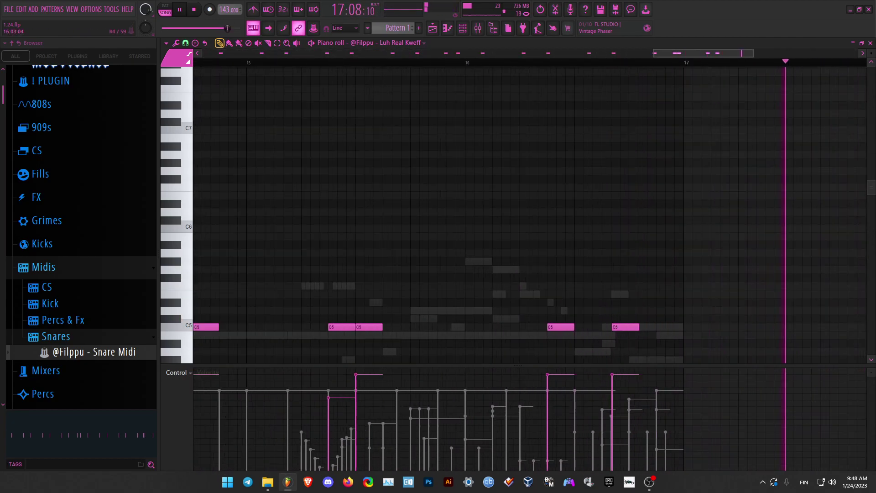
pyautogui.moveTo(283, 62); pyautogui.dragTo(179, 63)
pyautogui.scroll(3, 657, 316)
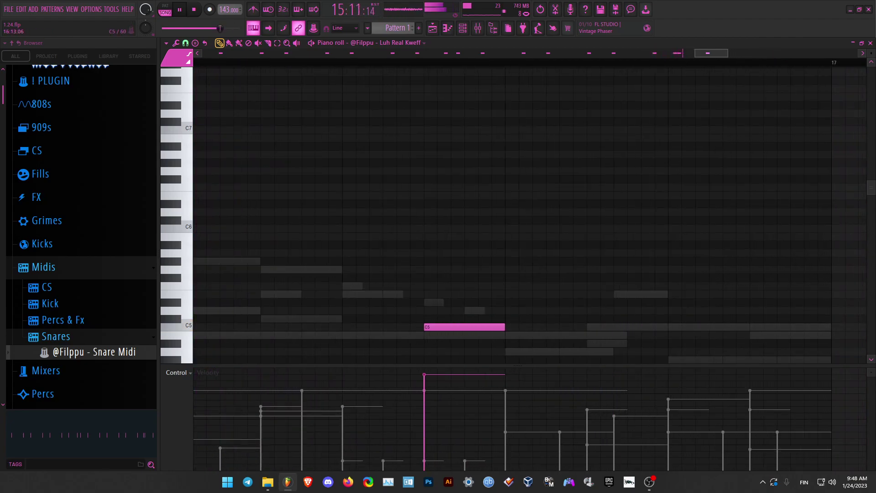
pyautogui.scroll(-5, 632, 319)
pyautogui.scroll(5, 284, 325)
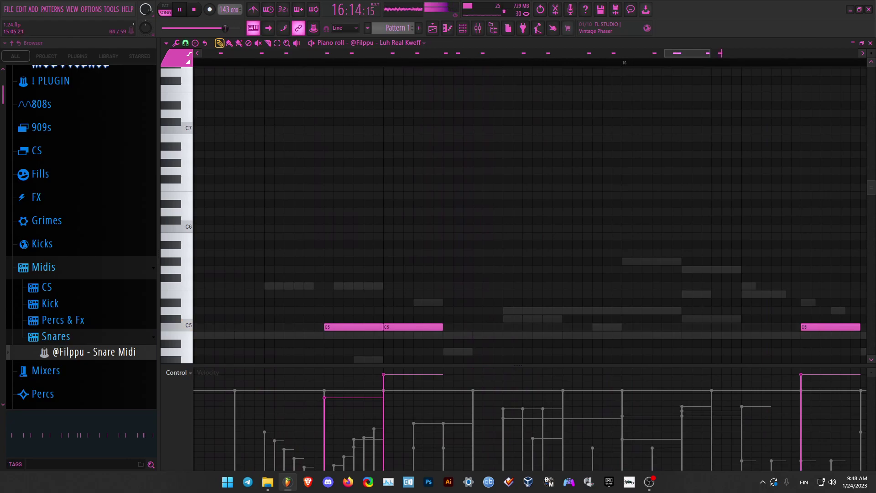
pyautogui.scroll(-3, 723, 310)
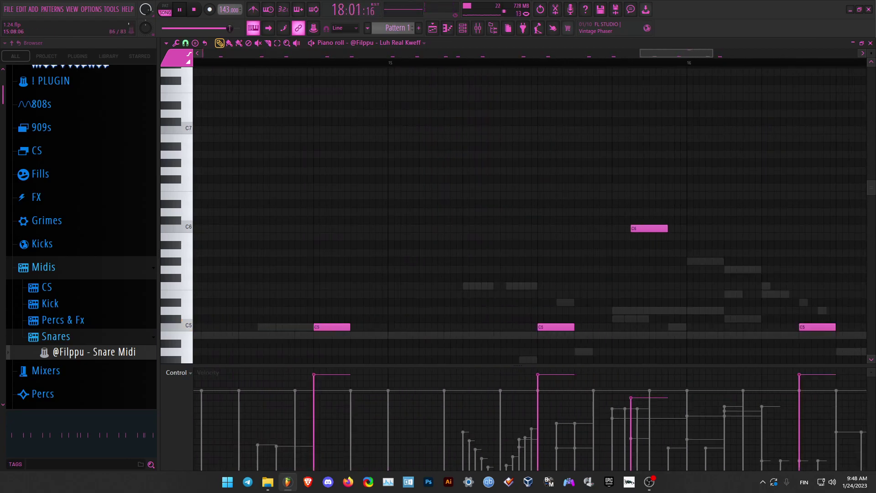
pyautogui.scroll(2, 723, 310)
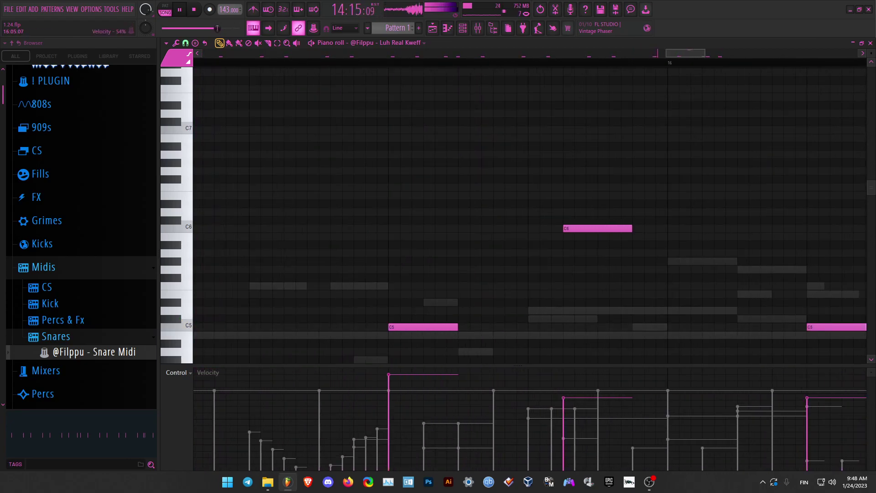
pyautogui.moveTo(596, 228); pyautogui.dragTo(561, 229)
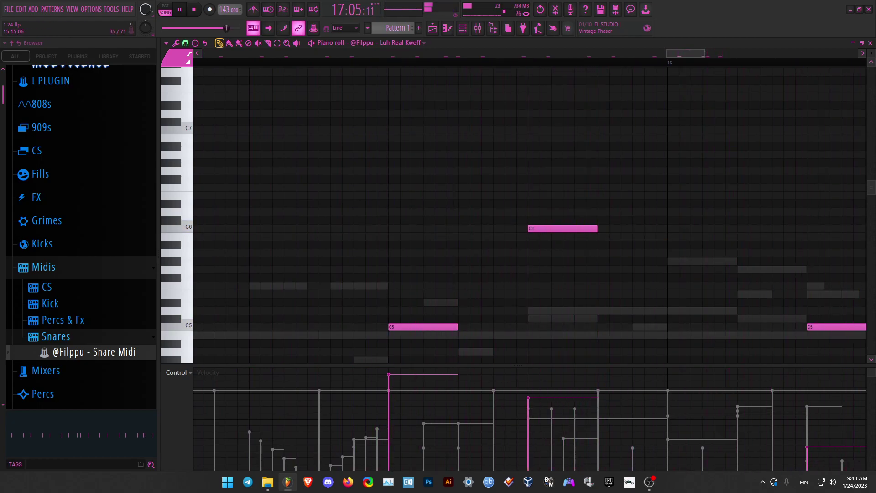
# Copy all the Luh Real Kweff notes into the Gangsta Snare channel.
pyautogui.scroll(-8, 501, 194)
pyautogui.moveTo(720, 177); pyautogui.dragTo(60, 322)
pyautogui.scroll(-4, 799, 278)
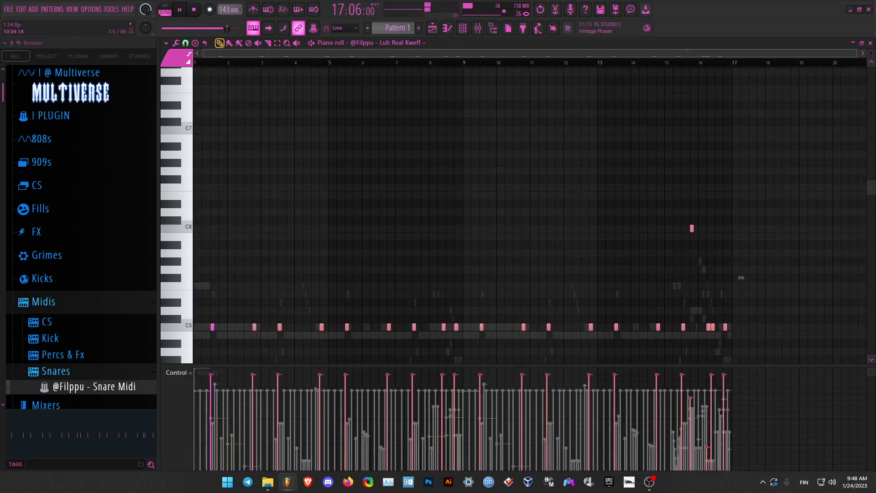
pyautogui.moveTo(760, 194); pyautogui.dragTo(192, 323)
pyautogui.click(423, 42)
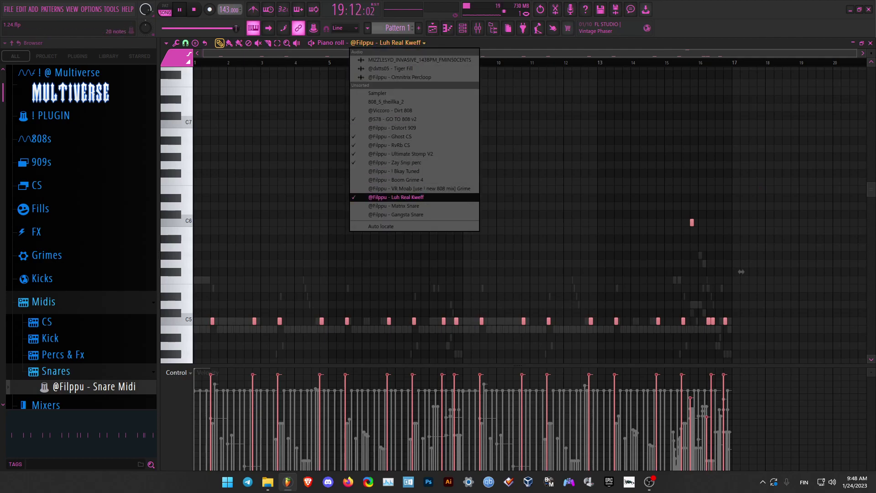
pyautogui.click(392, 197)
pyautogui.moveTo(678, 321); pyautogui.dragTo(209, 321)
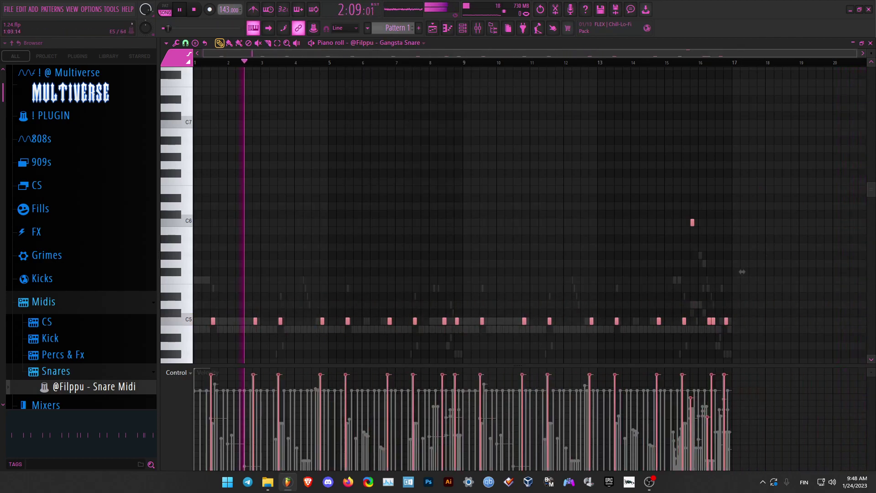
pyautogui.scroll(10, 212, 321)
pyautogui.click(364, 329)
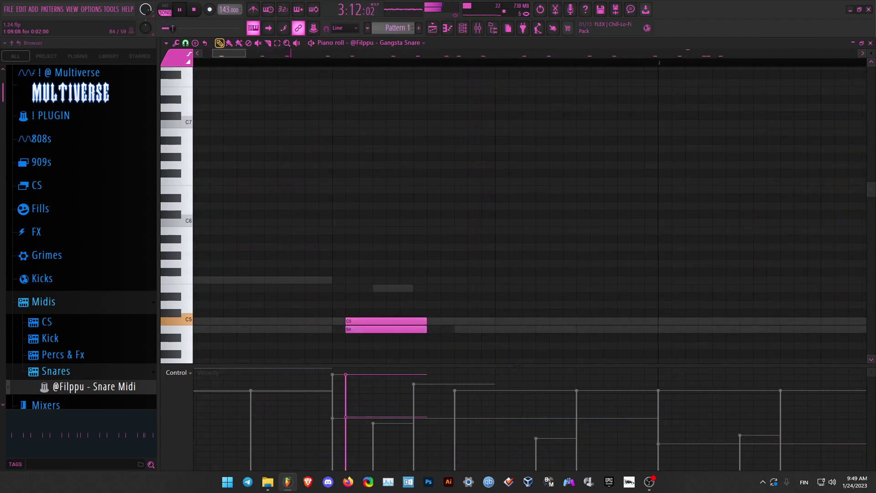
pyautogui.hotkey('ctrl', 'z')
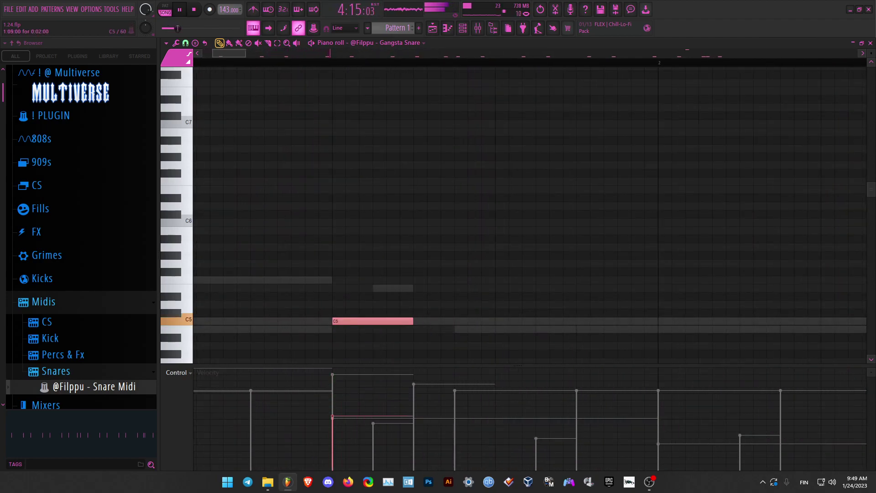
pyautogui.scroll(-4, 735, 320)
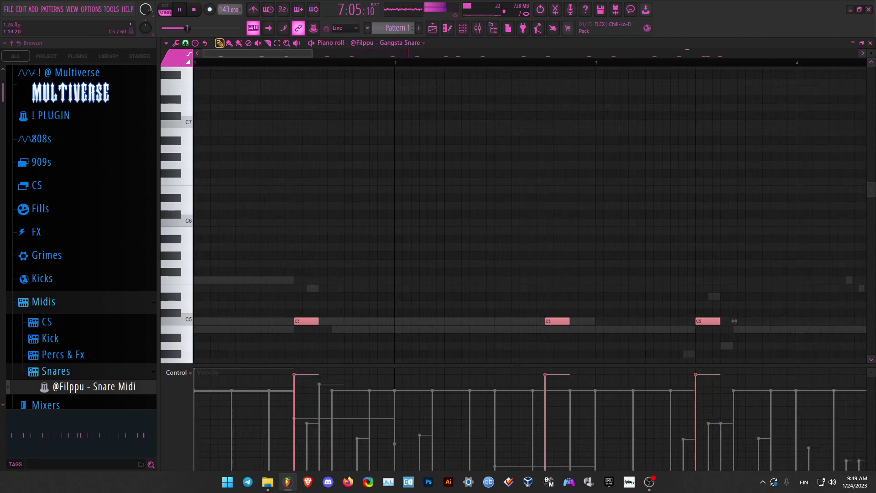
# Thin the Gangsta Snare part to one C5 hit in bar 8, the C6 note in bar 15 and two bar 16 hits, with reduced velocities.
pyautogui.scroll(-7, 735, 320)
pyautogui.moveTo(426, 337); pyautogui.dragTo(196, 310)
pyautogui.press('Delete')
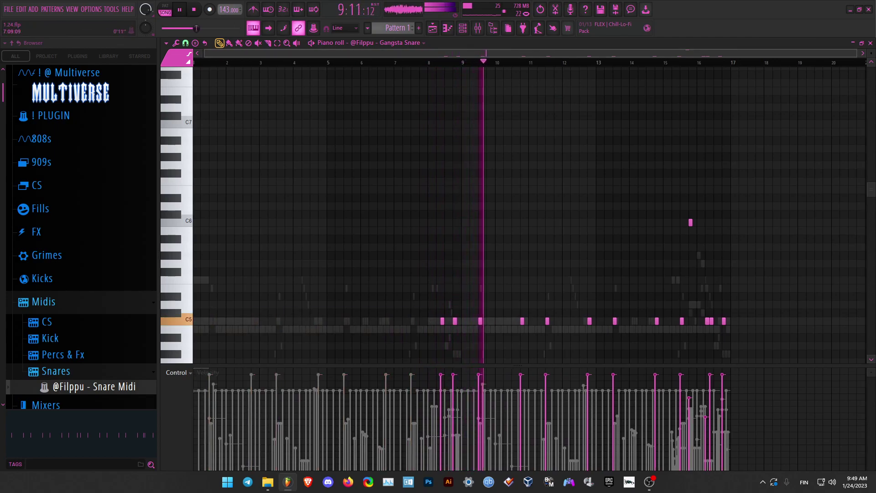
pyautogui.press('Delete')
pyautogui.moveTo(747, 305); pyautogui.dragTo(454, 332)
pyautogui.press('Delete')
pyautogui.moveTo(776, 178); pyautogui.dragTo(348, 300)
pyautogui.moveTo(794, 153)
pyautogui.mouseDown()
pyautogui.moveTo(757, 235)
pyautogui.moveTo(423, 341)
pyautogui.mouseUp()
pyautogui.scroll(-4, 463, 329)
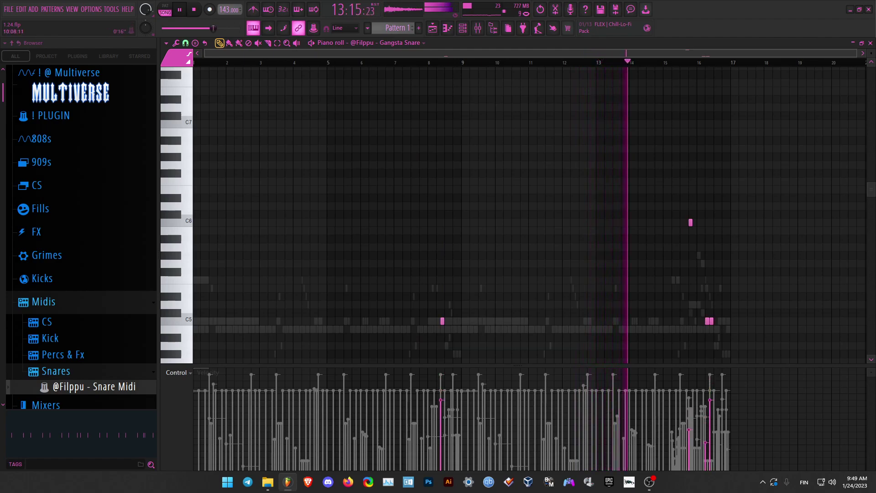
# Switch the piano roll to Matrix Snare and place a two-step C5 note on beat 3 of bar 7.
pyautogui.click(421, 42)
pyautogui.click(393, 206)
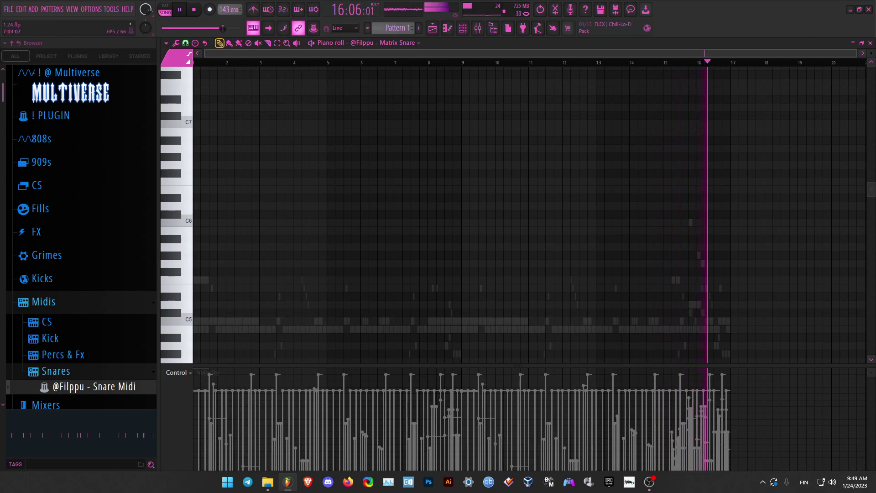
pyautogui.scroll(7, 424, 330)
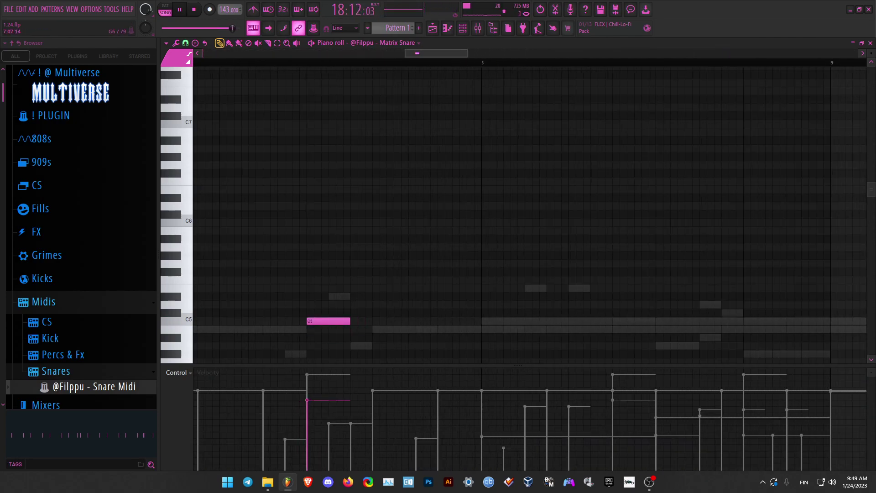
# Place two-step C5 Matrix Snare notes in bar 8 at steps 7, 11 and 13.
pyautogui.scroll(-4, 329, 321)
pyautogui.scroll(3, 460, 321)
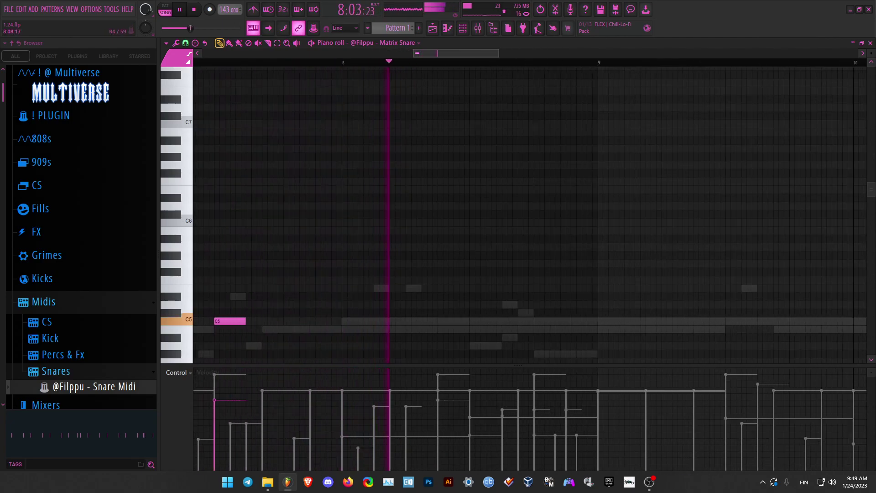
pyautogui.click(451, 313)
pyautogui.click(458, 321)
pyautogui.rightClick(452, 313)
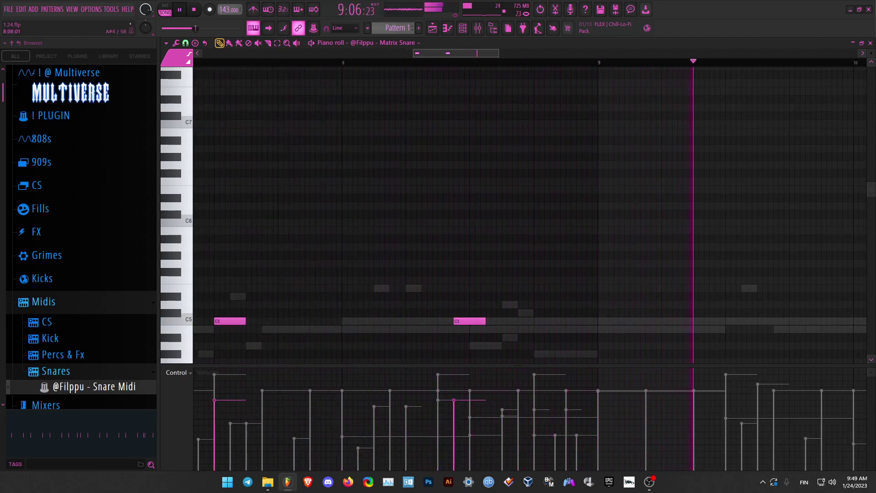
pyautogui.rightClick(463, 322)
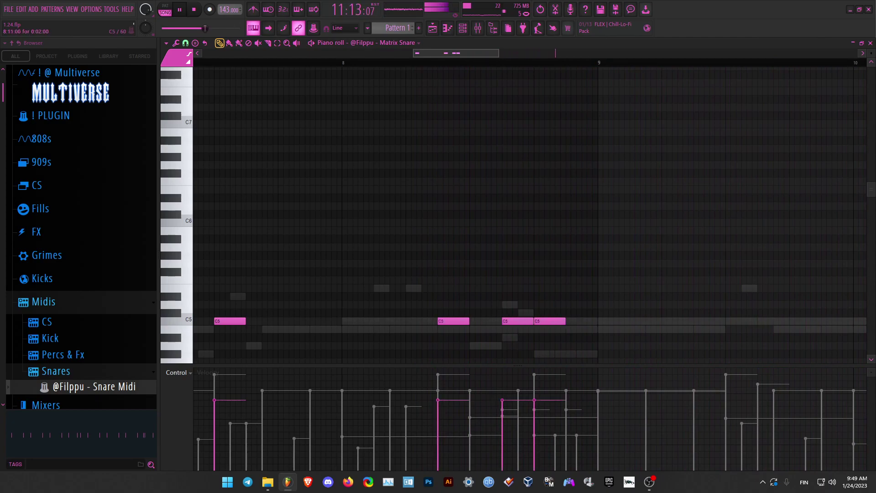
# Adjust the velocities of the four Matrix Snare notes, keeping the third hit the softest.
pyautogui.scroll(-5, 530, 206)
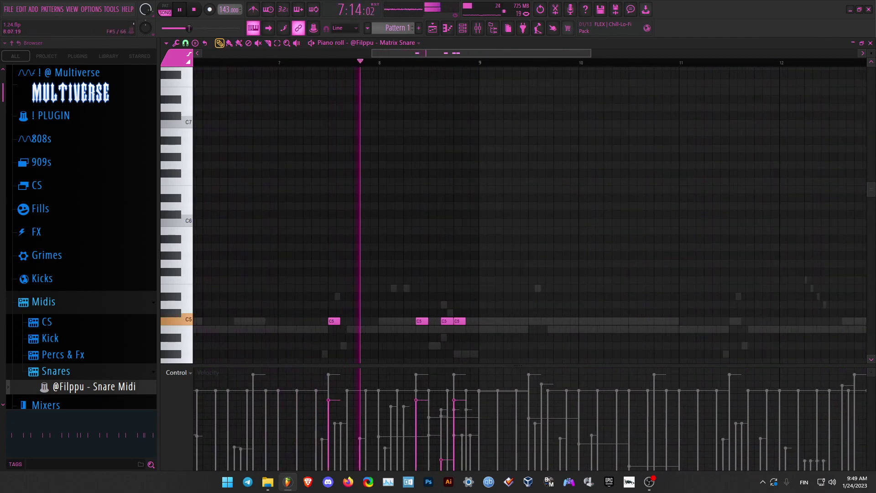
pyautogui.moveTo(473, 263); pyautogui.dragTo(353, 325)
pyautogui.scroll(5, 365, 205)
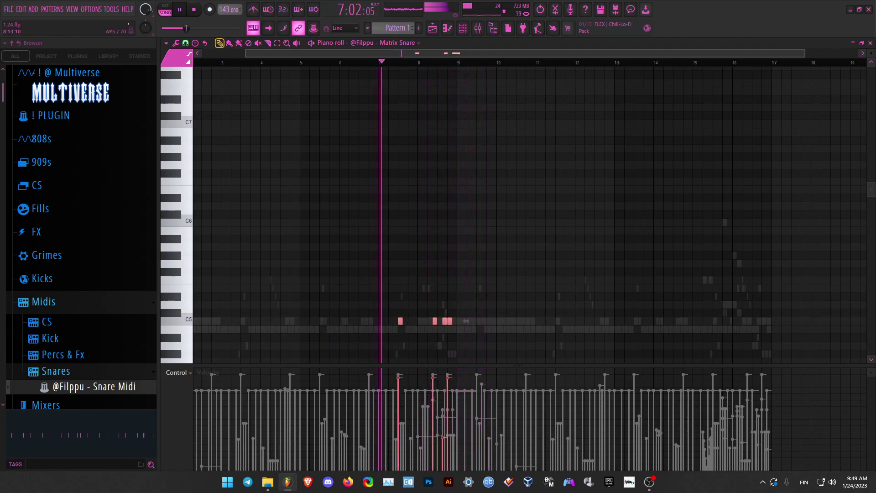
pyautogui.hotkey('ctrl', 'd')
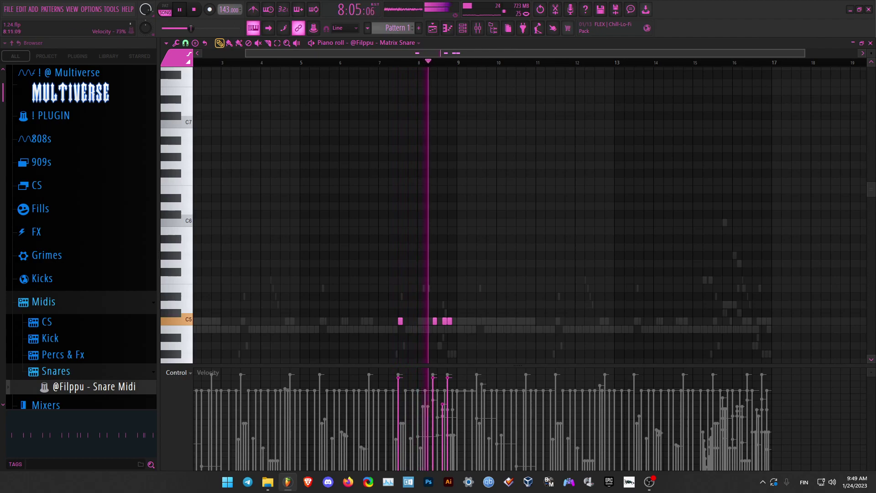
pyautogui.scroll(5, 432, 328)
pyautogui.moveTo(541, 293); pyautogui.dragTo(325, 342)
pyautogui.scroll(-5, 352, 163)
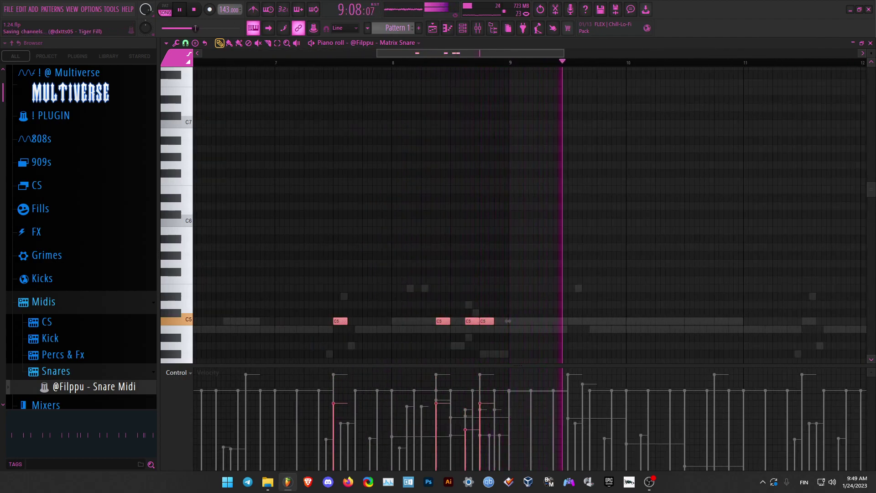
pyautogui.scroll(-5, 491, 138)
pyautogui.hotkey('ctrl', 'd')
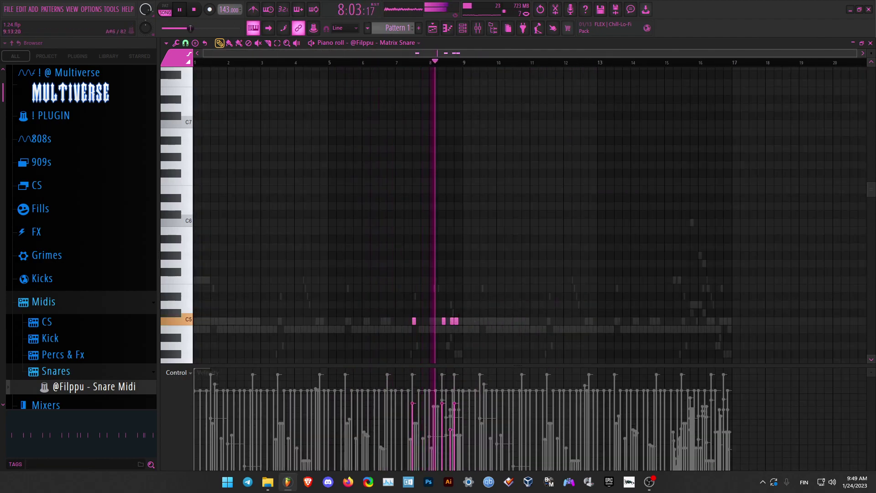
# Duplicate the Matrix Snare part from bars 1–8 into bars 9–16.
pyautogui.hotkey('ctrl', 'a')
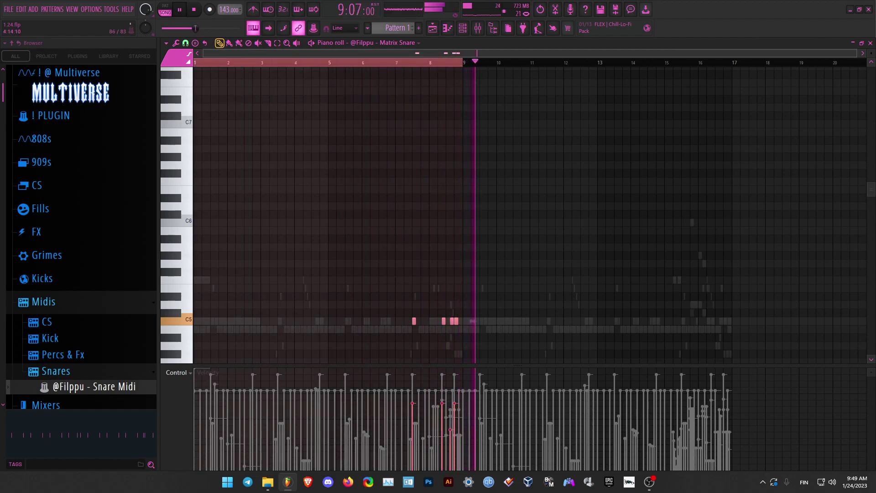
pyautogui.scroll(5, 492, 136)
pyautogui.hotkey('ctrl', 'b')
pyautogui.scroll(-3, 479, 144)
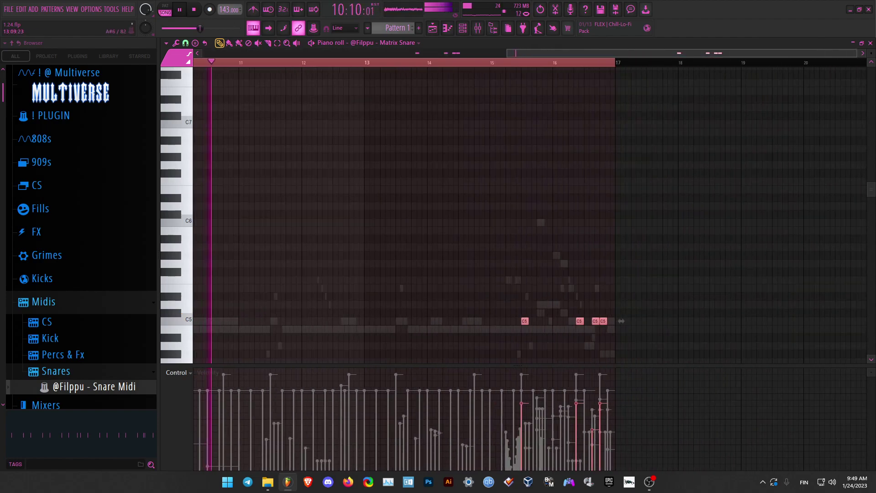
# Audition the VR Moab, Boom Grime 4, ! Bkay Tuned and Dirt 808 channels, ending on GO TO 808 v2 in the piano roll.
pyautogui.scroll(-3, 621, 320)
pyautogui.hotkey('ctrl', 'd')
pyautogui.click(392, 43)
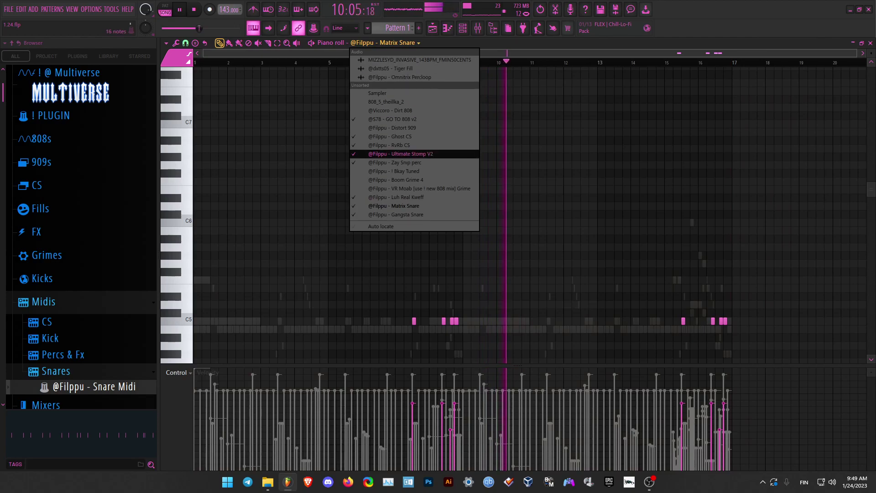
pyautogui.click(407, 188)
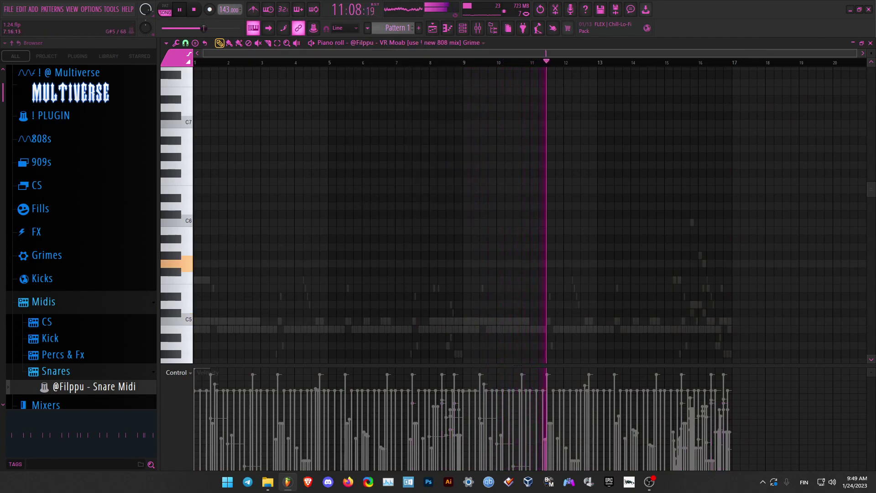
pyautogui.click(396, 43)
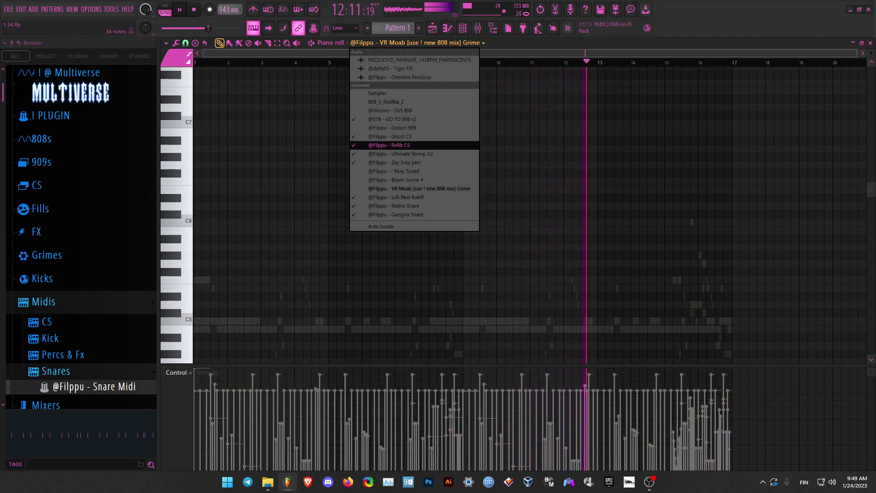
pyautogui.click(392, 180)
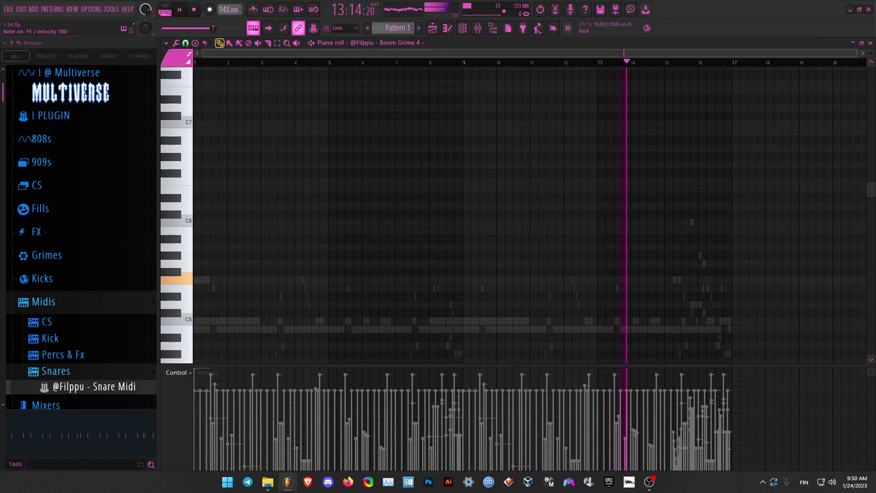
pyautogui.click(392, 43)
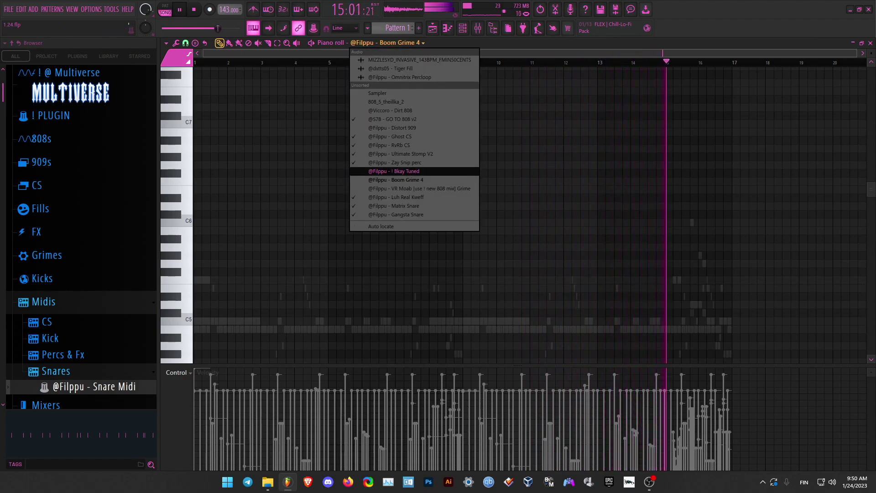
pyautogui.click(393, 171)
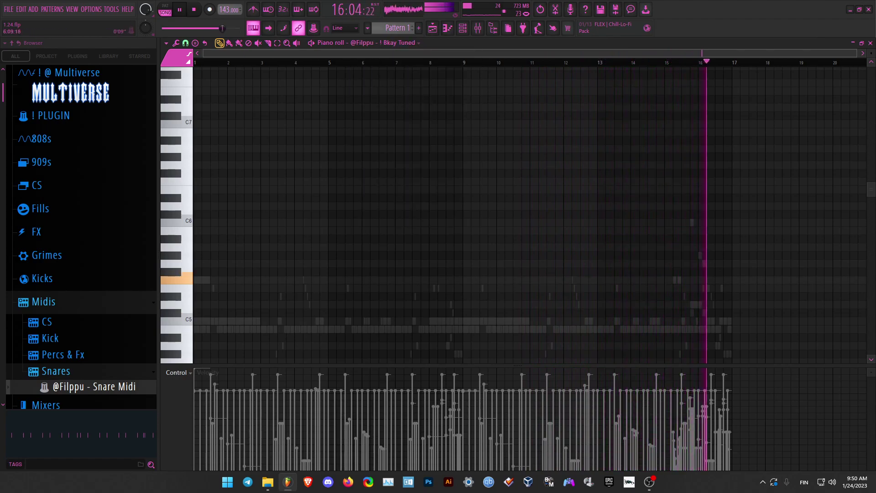
pyautogui.click(391, 43)
pyautogui.click(390, 110)
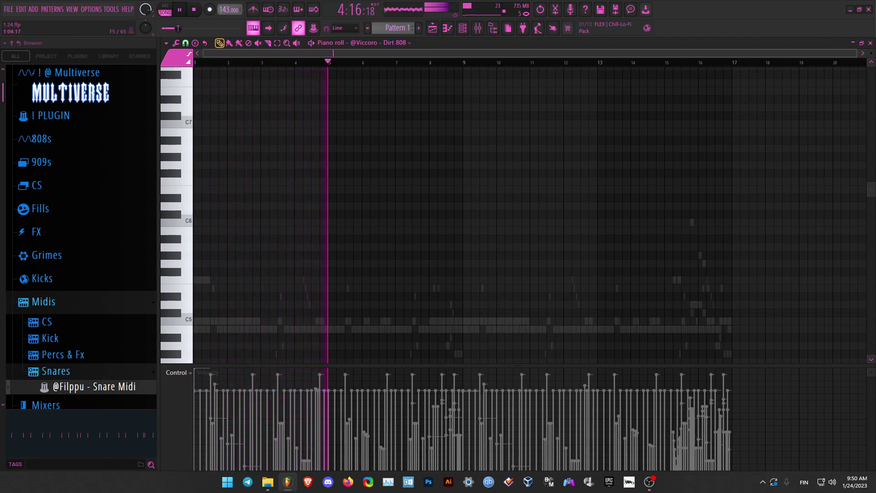
pyautogui.press('v')
pyautogui.press('Up')
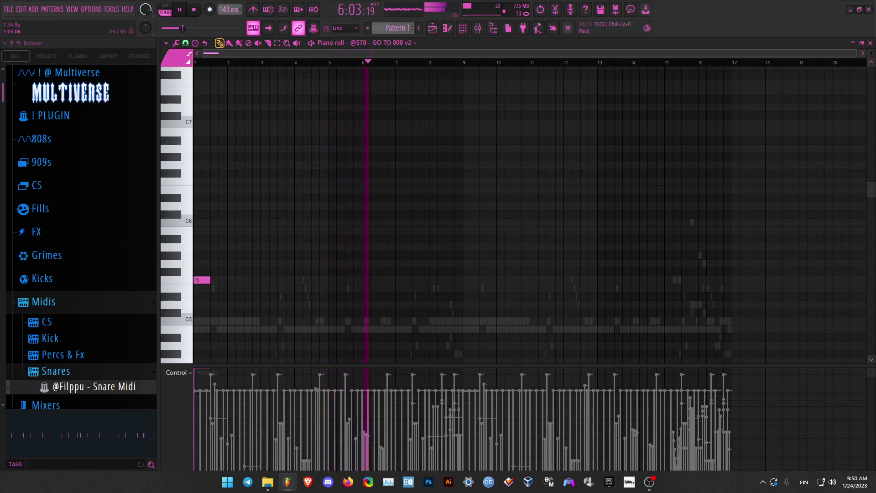
# Inspect the melody audio clip's pitch setting from the playlist, and return to Pattern 1's GO TO 808 v2 notes.
pyautogui.press('F5')
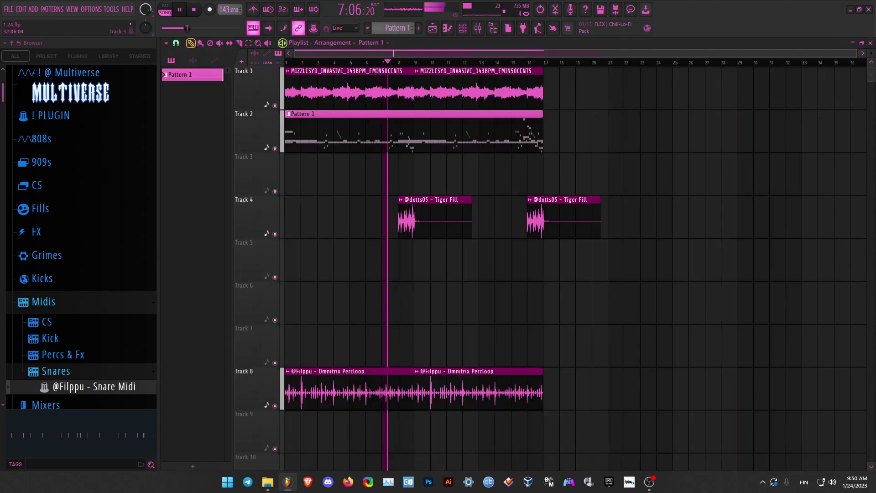
pyautogui.click(456, 91)
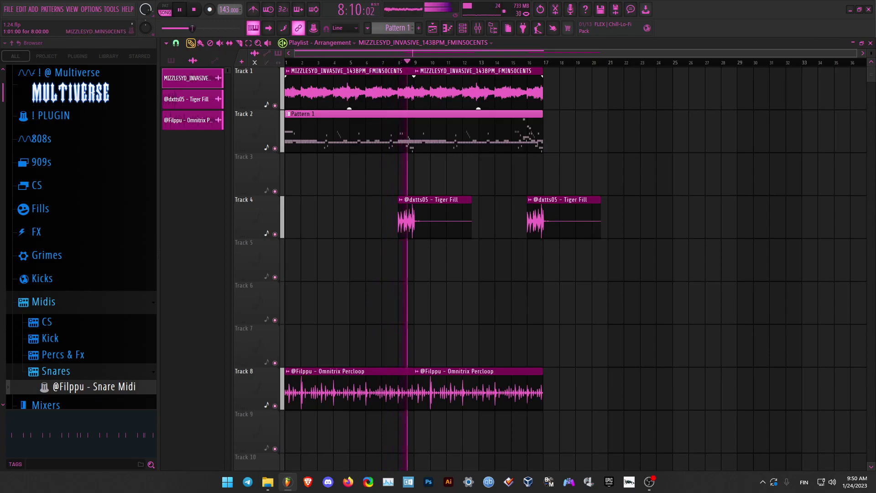
pyautogui.doubleClick(356, 91)
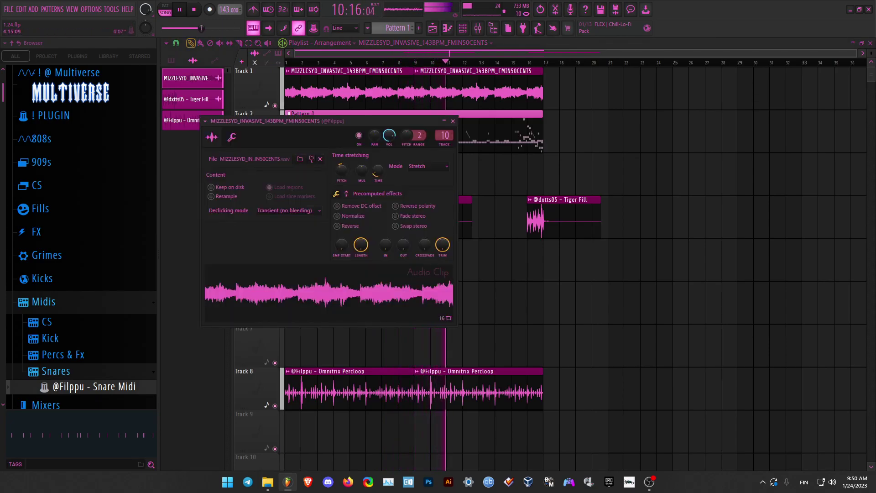
pyautogui.rightClick(339, 171)
pyautogui.click(357, 186)
pyautogui.click(453, 121)
pyautogui.doubleClick(449, 146)
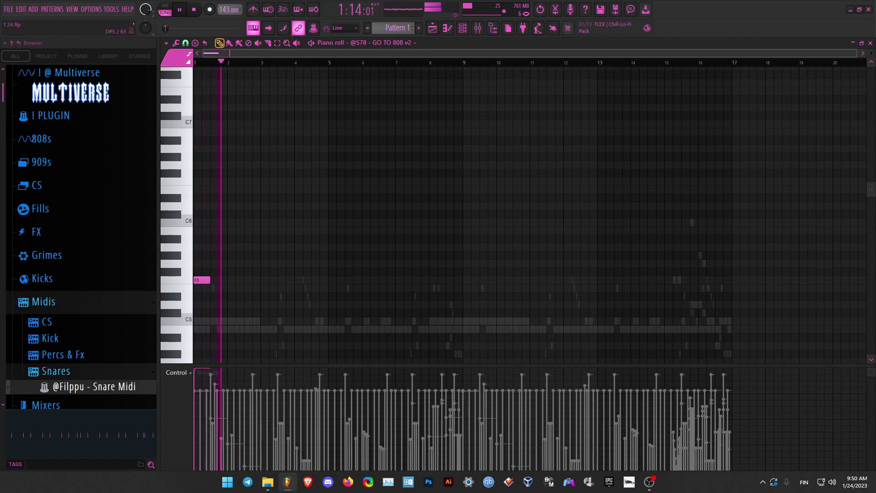
# Show the channel rack, open the 808s sample folder and audition samples such as Whack 808, Wok 808 and ctm707.
pyautogui.scroll(4, 276, 131)
pyautogui.click(462, 28)
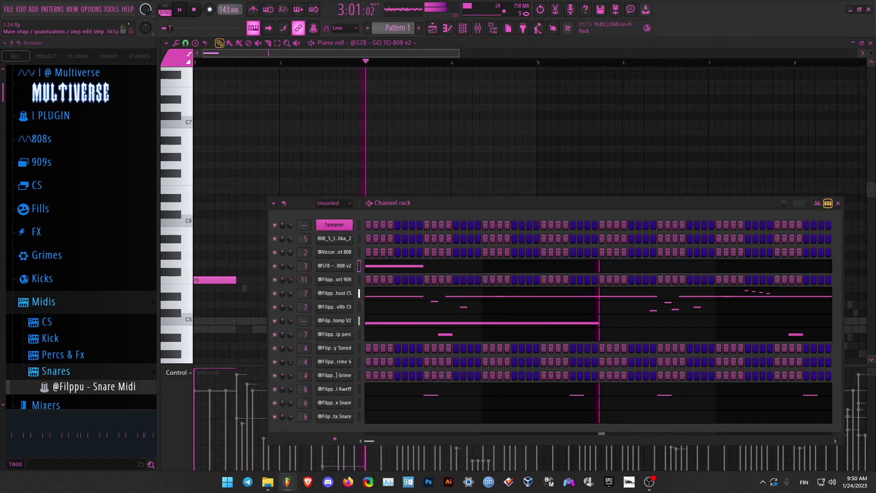
pyautogui.click(42, 138)
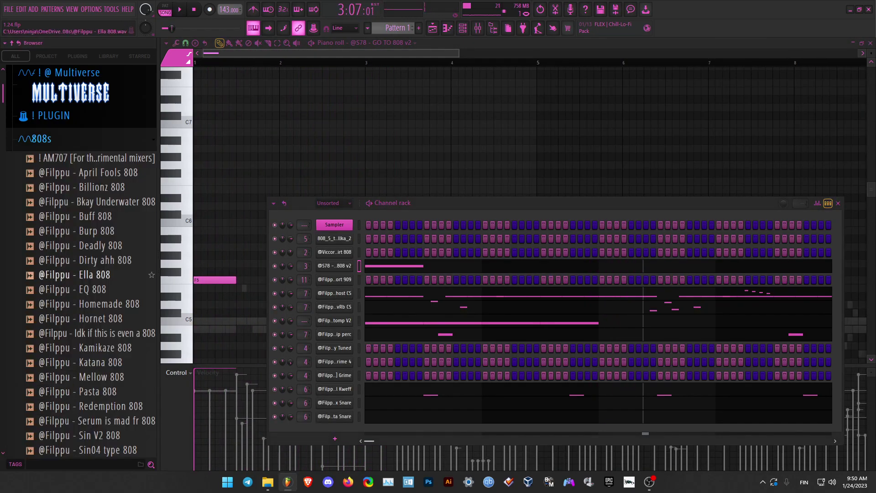
pyautogui.click(73, 290)
pyautogui.click(77, 304)
pyautogui.scroll(-4, 78, 304)
pyautogui.click(79, 143)
pyautogui.scroll(2, 80, 196)
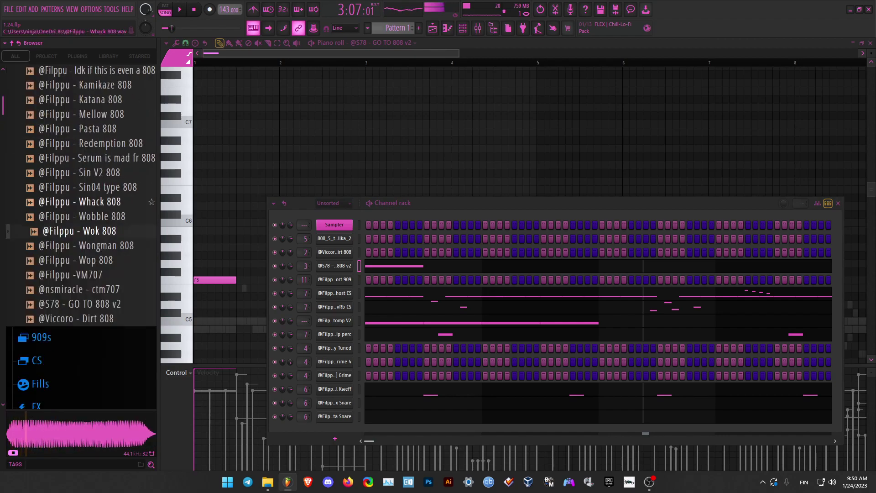
pyautogui.click(79, 348)
pyautogui.press('Down')
pyautogui.press('Down')
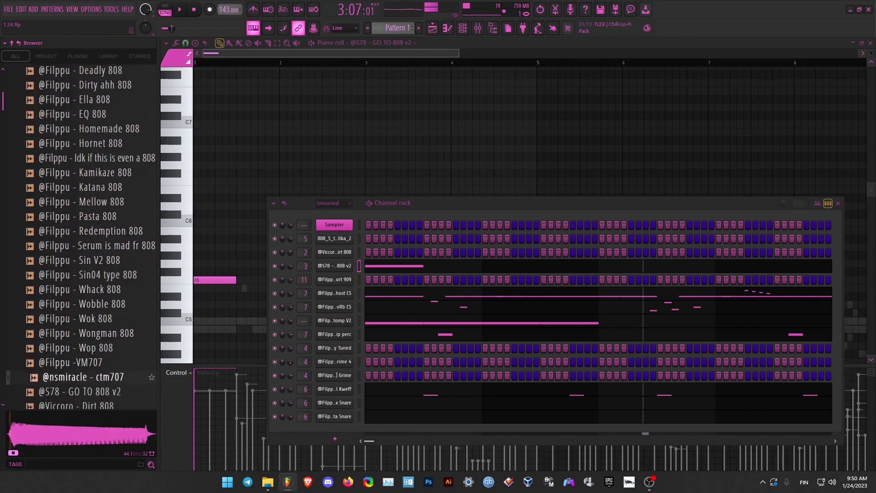
pyautogui.click(71, 362)
pyautogui.scroll(3, 76, 328)
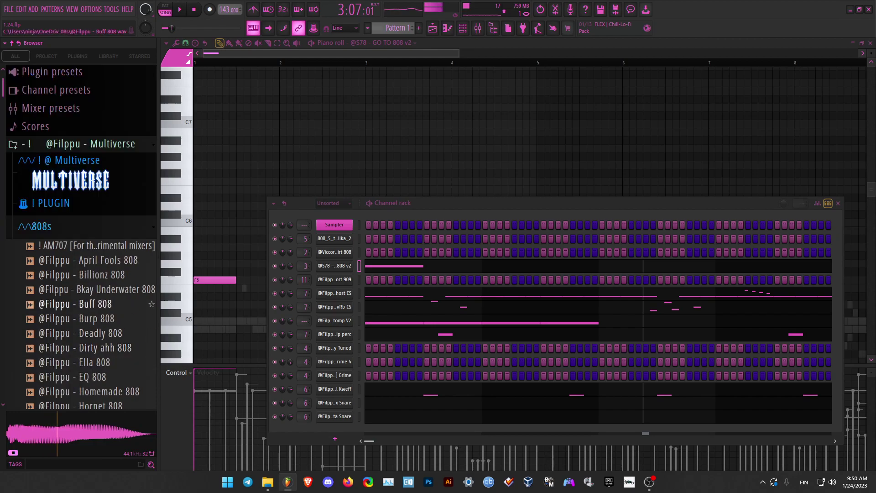
# Audition the 808 samples from Billionz 808 down to EQ 808 in the sample folder.
pyautogui.click(82, 275)
pyautogui.press('Down')
pyautogui.press('Down')
pyautogui.press('Down')
pyautogui.press('Down')
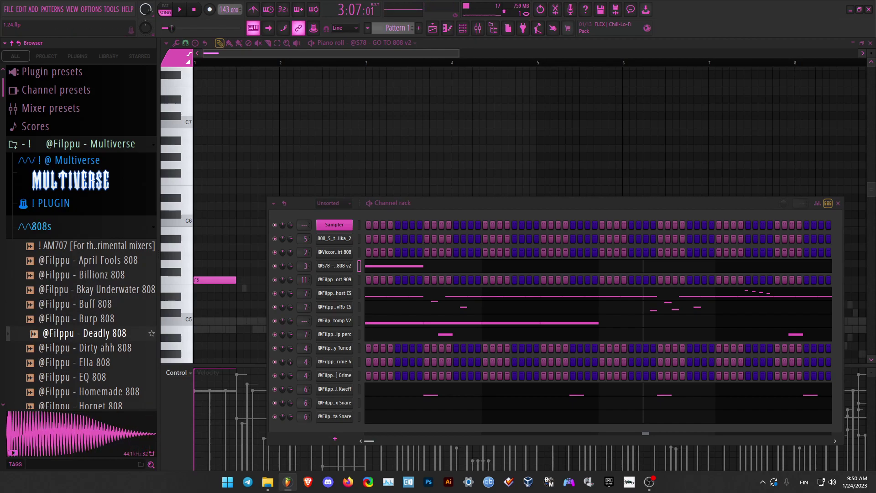
pyautogui.press('Down')
pyautogui.press('Down')
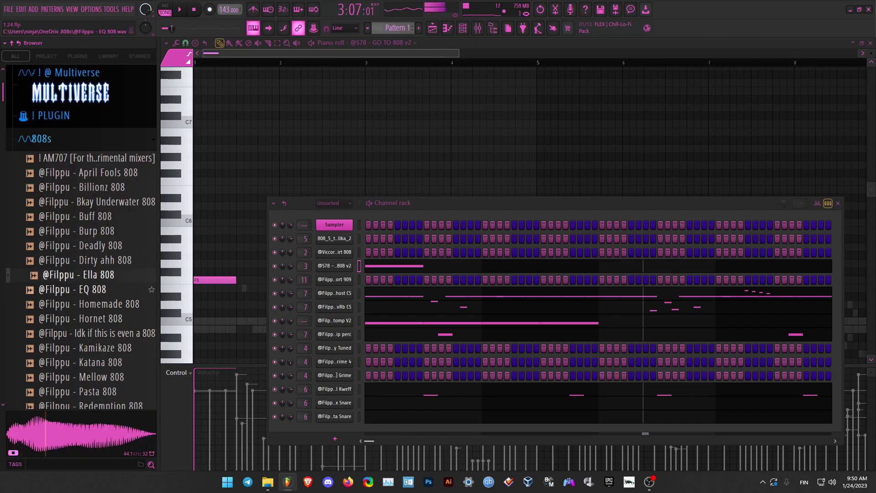
# Replace the GO TO 808 v2 channel's sample with Ella 808 and play the beat with it.
pyautogui.moveTo(79, 274); pyautogui.dragTo(334, 266)
pyautogui.press('q')
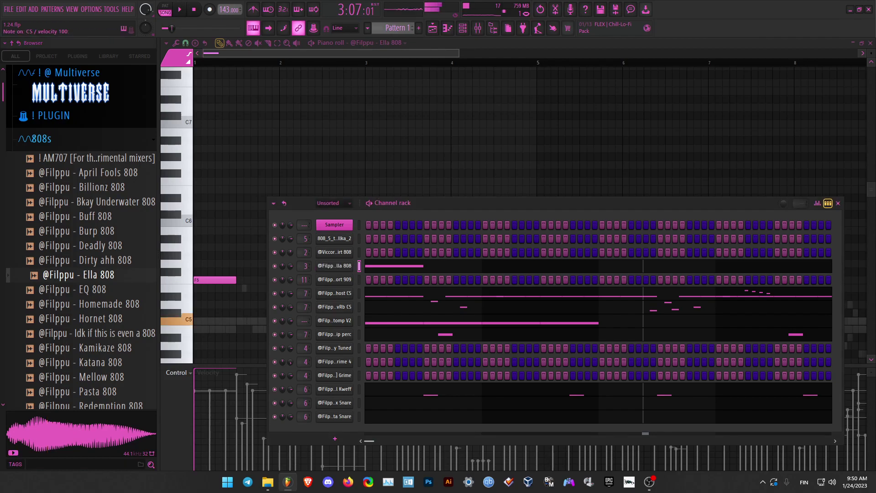
pyautogui.press('space')
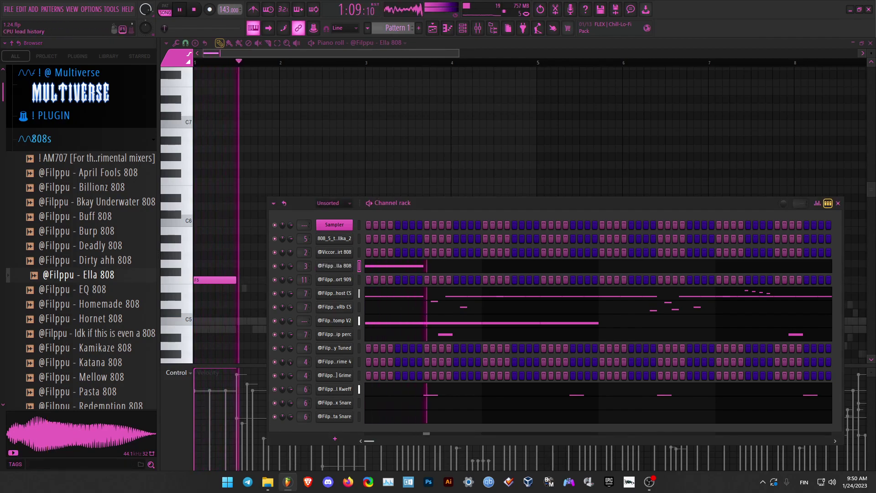
# Select mixer track 3 and show the 808s mixer presets in the browser, collapsing the 808s sample and Midis folders.
pyautogui.press('F9')
pyautogui.click(478, 28)
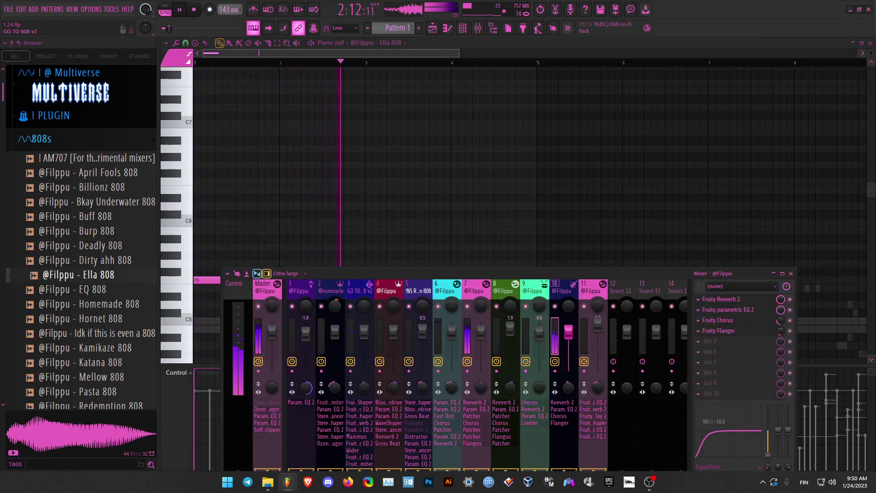
pyautogui.click(359, 291)
pyautogui.click(42, 139)
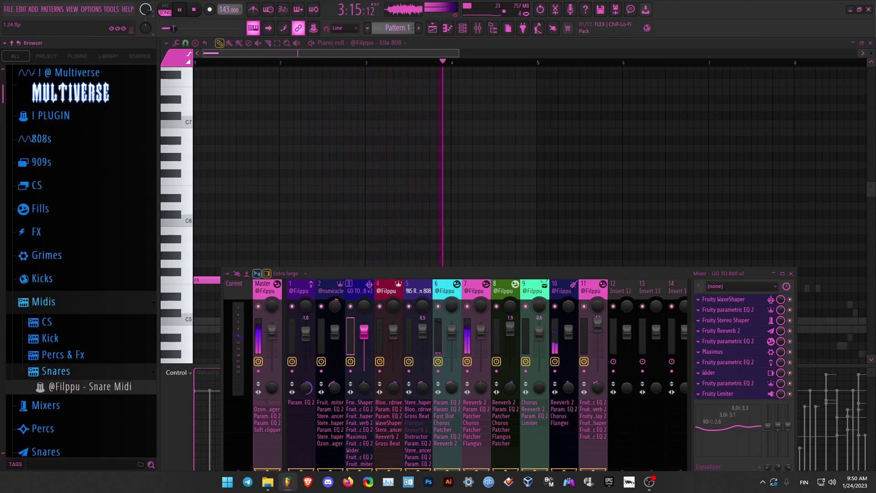
pyautogui.click(43, 302)
pyautogui.click(47, 255)
pyautogui.click(46, 255)
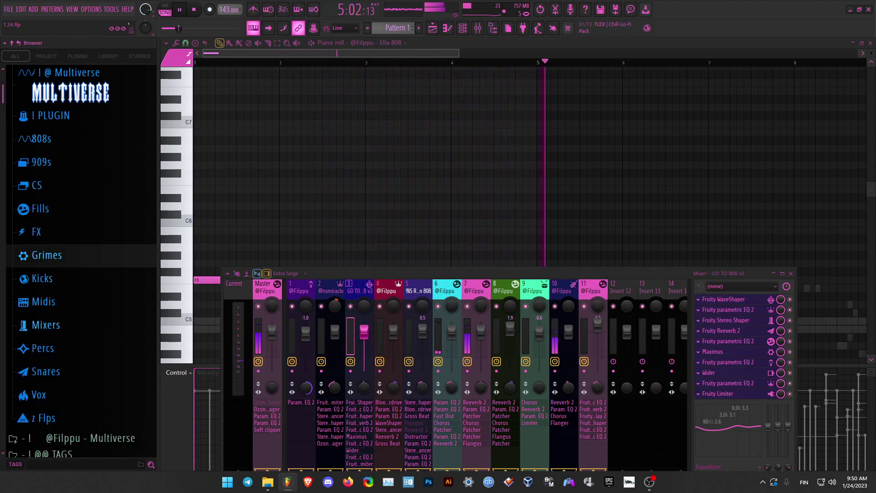
pyautogui.click(46, 324)
pyautogui.click(51, 345)
# Load the Sin 808 mixer preset onto track 3 and try a slot in its Gross Beat effect.
pyautogui.moveTo(94, 389); pyautogui.dragTo(360, 347)
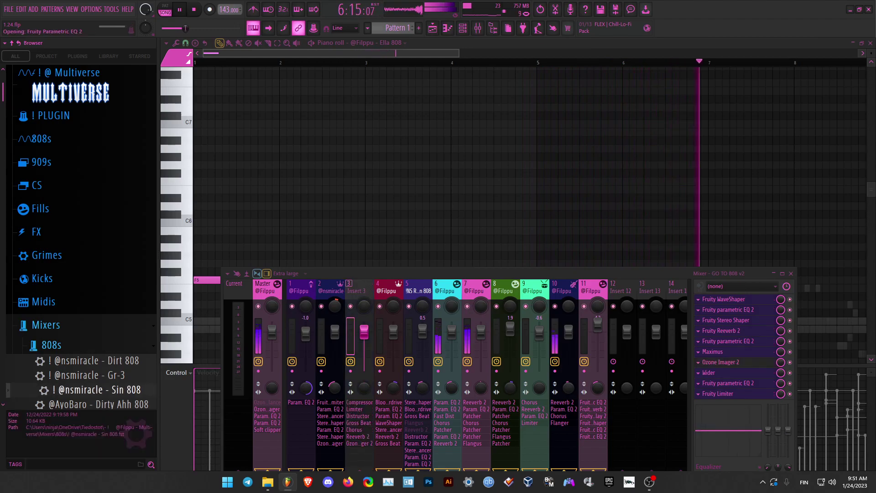
pyautogui.press('Return')
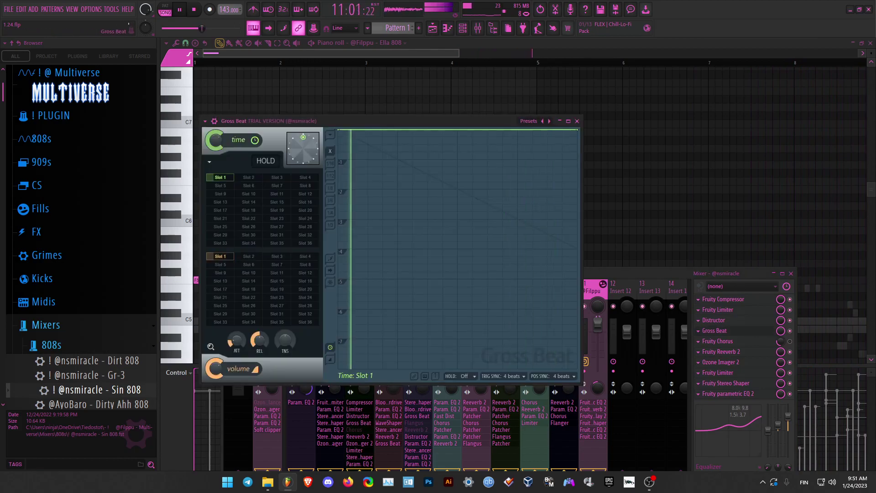
pyautogui.click(220, 186)
pyautogui.rightClick(215, 81)
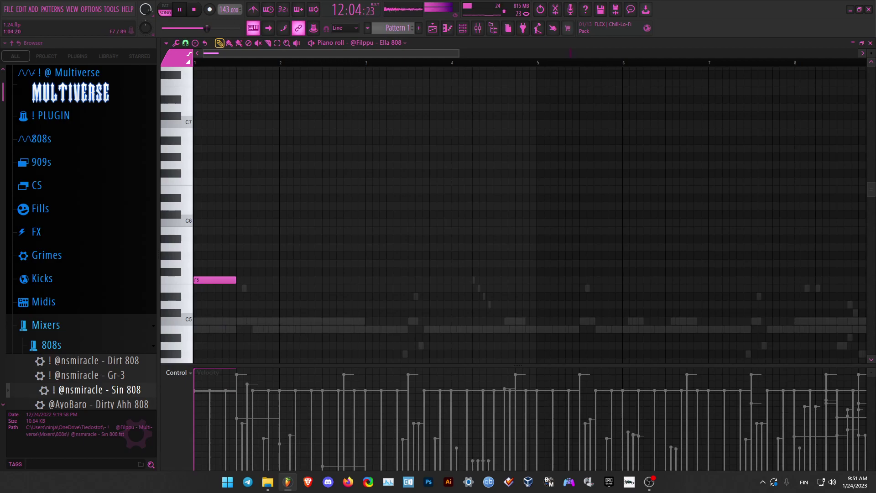
# Load the Matrix 808 mixer preset onto track 3 in place of the Sin 808 effects.
pyautogui.scroll(3, 529, 215)
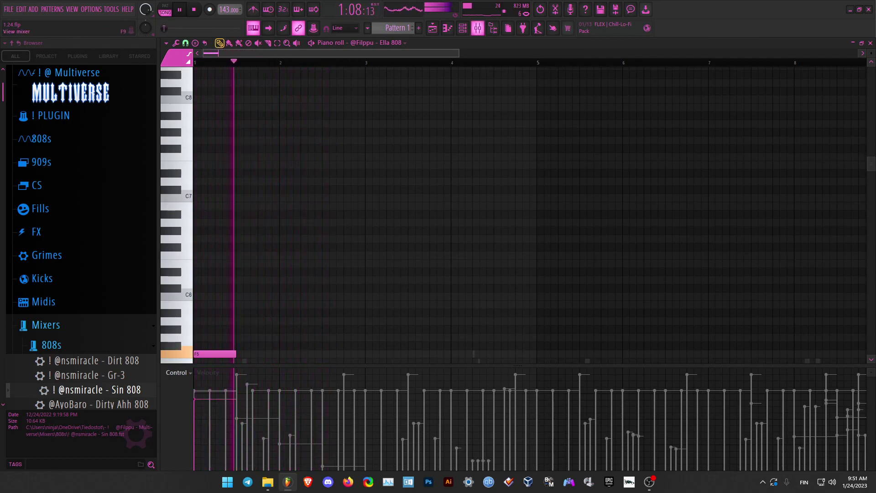
pyautogui.press('F9')
pyautogui.scroll(-8, 91, 201)
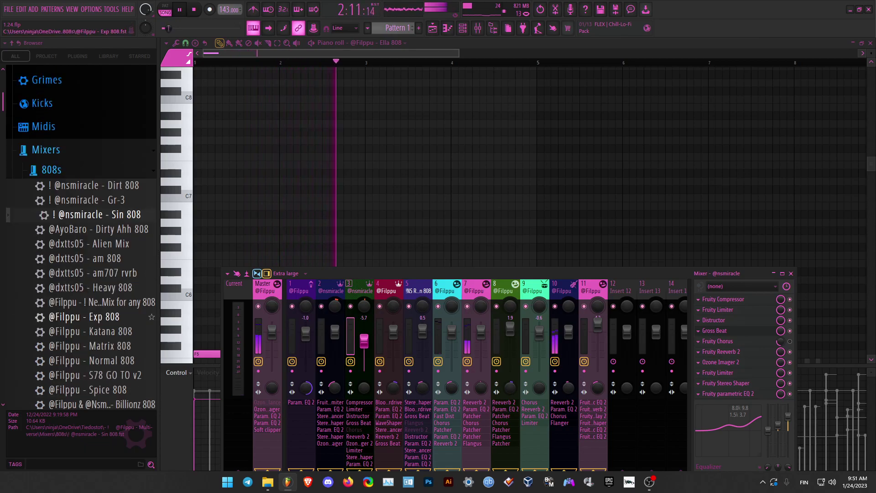
pyautogui.moveTo(94, 171); pyautogui.dragTo(219, 228)
pyautogui.moveTo(351, 330); pyautogui.dragTo(360, 340)
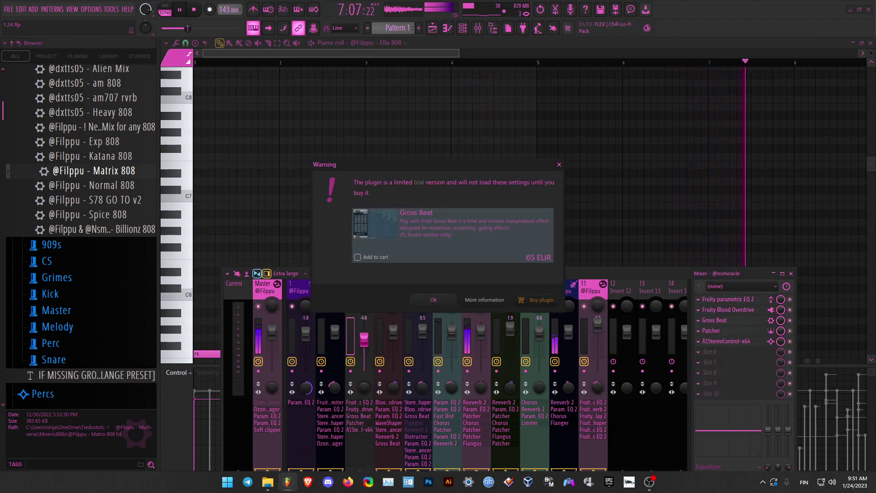
pyautogui.press('Return')
pyautogui.press('F9')
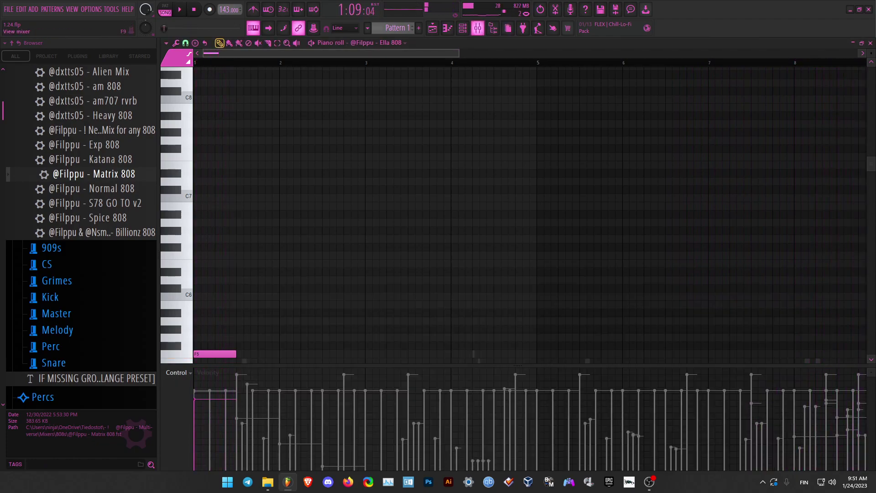
# Open the Ella 808 channel's sampler settings.
pyautogui.press('F9')
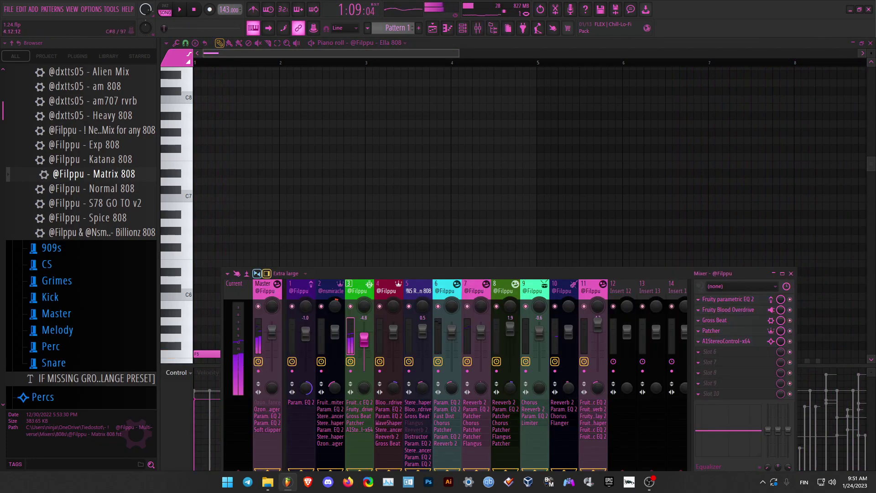
pyautogui.click(462, 28)
pyautogui.click(334, 266)
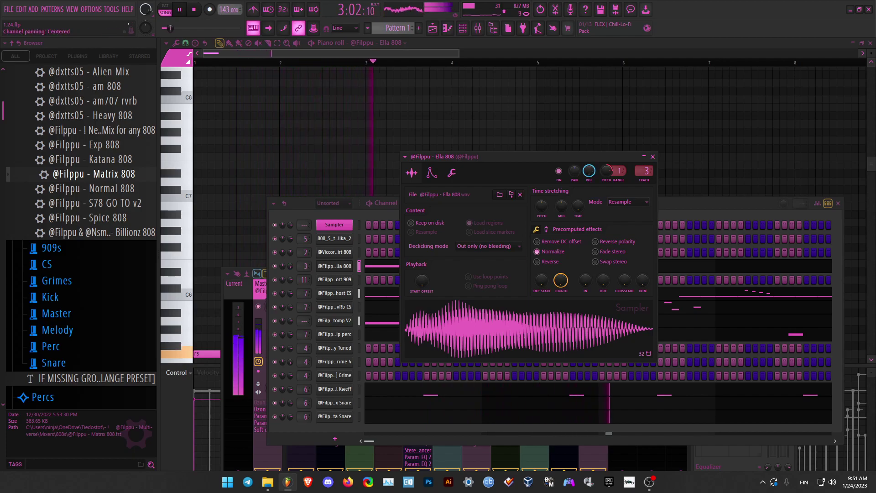
# Set the Gross Beat effect on mixer track 3 to the Flanging preset with the Static flange time slot.
pyautogui.press('F9')
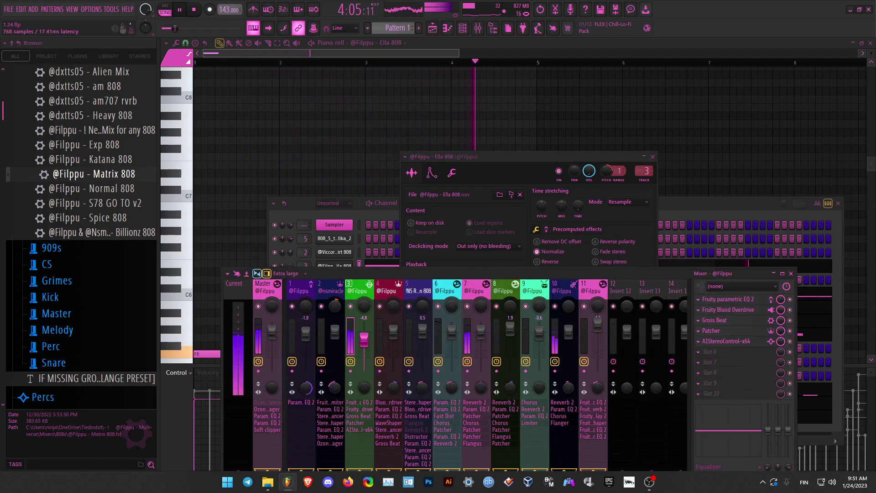
pyautogui.click(720, 320)
pyautogui.click(506, 86)
pyautogui.click(507, 86)
pyautogui.click(185, 150)
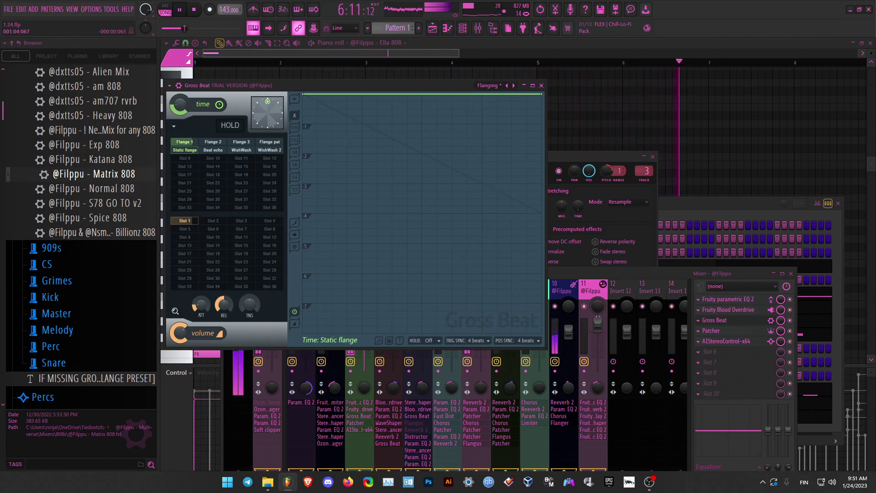
# Close the Gross Beat window and open the Ella 808 sample in the Edison audio editor to examine it.
pyautogui.click(541, 85)
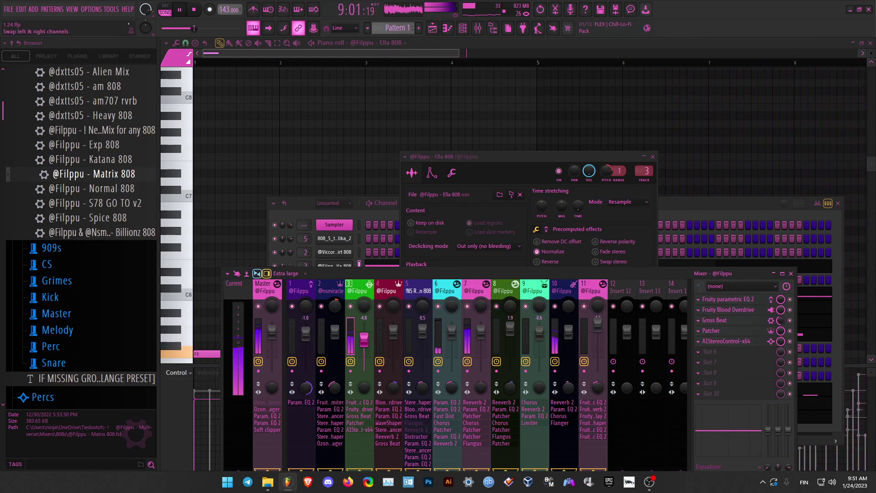
pyautogui.click(579, 211)
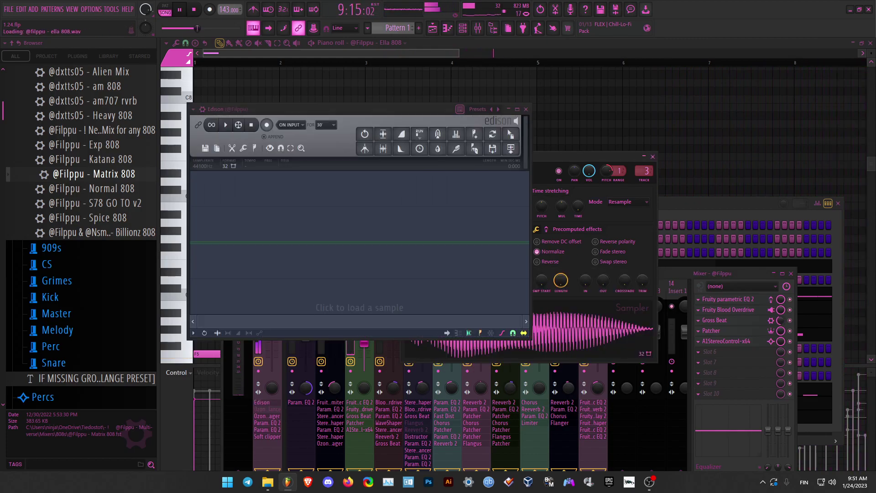
pyautogui.click(255, 149)
pyautogui.click(280, 277)
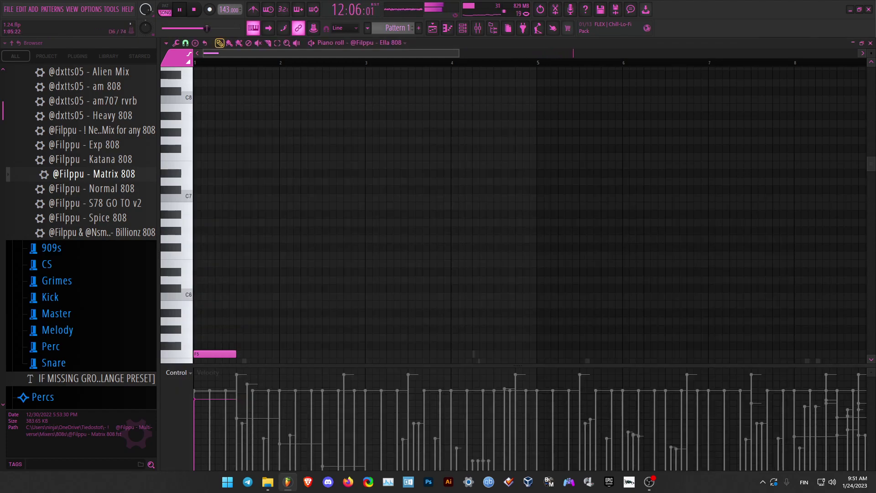
# Lower the bar 1 Ella 808 note five semitones to C5 and raise it an octave to C6.
pyautogui.scroll(-6, 530, 212)
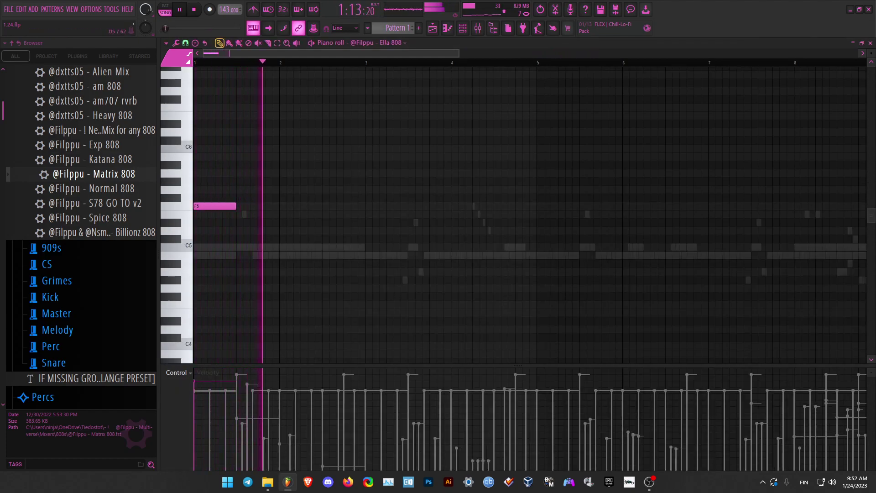
pyautogui.hotkey('shift', 'Down')
pyautogui.hotkey('shift', 'Down')
pyautogui.hotkey('shift', 'Down')
pyautogui.hotkey('shift', 'Down')
pyautogui.hotkey('shift', 'Down')
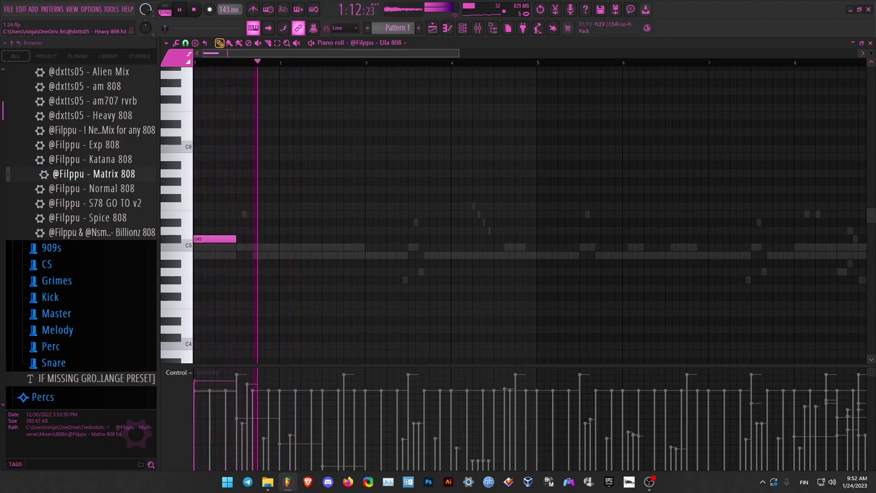
pyautogui.hotkey('ctrl', 'Up')
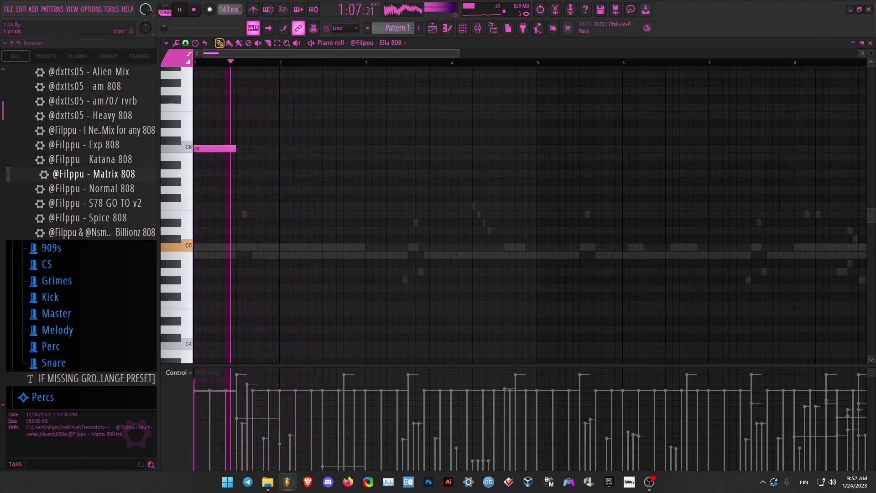
# Raise the bar 1 Ella 808 note five semitones to F6 and restart playback.
pyautogui.press('Up')
pyautogui.press('Up')
pyautogui.press('Up')
pyautogui.press('Up')
pyautogui.press('Up')
pyautogui.press('space')
pyautogui.press('space')
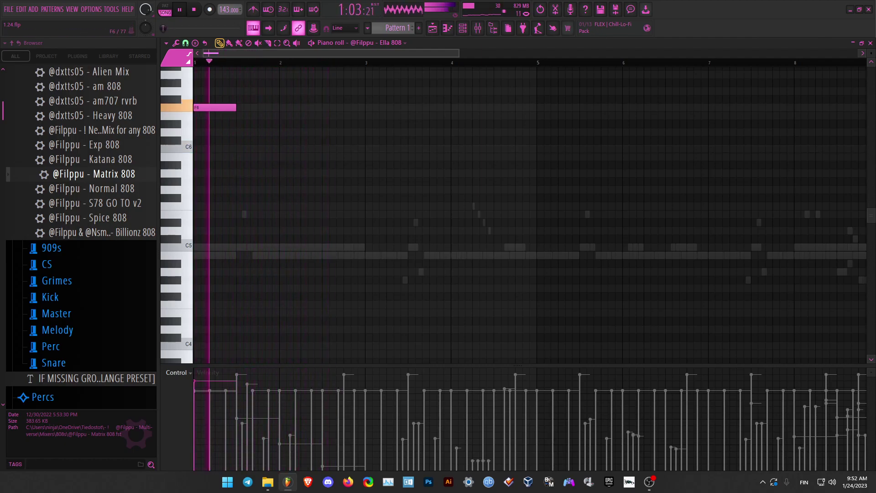
# Add a second Ella 808 note at F6 at the start of bar 3.
pyautogui.scroll(2, 351, 115)
pyautogui.scroll(2, 371, 137)
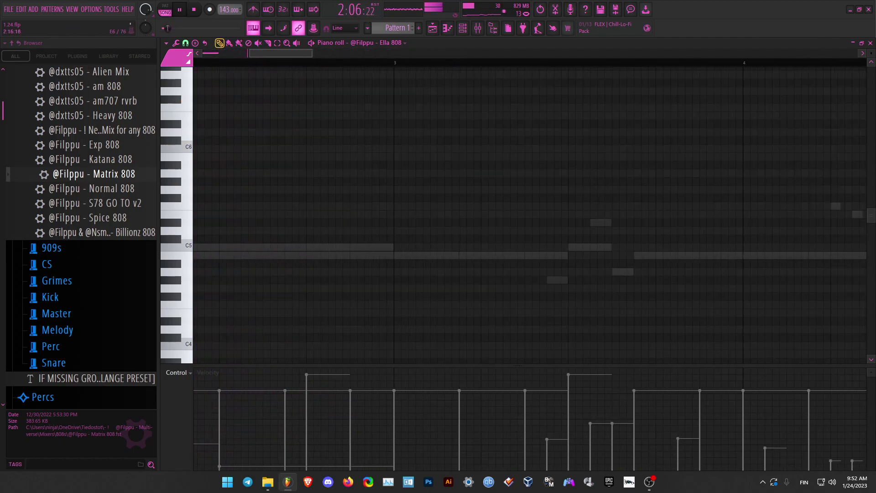
pyautogui.click(396, 108)
pyautogui.scroll(-4, 488, 160)
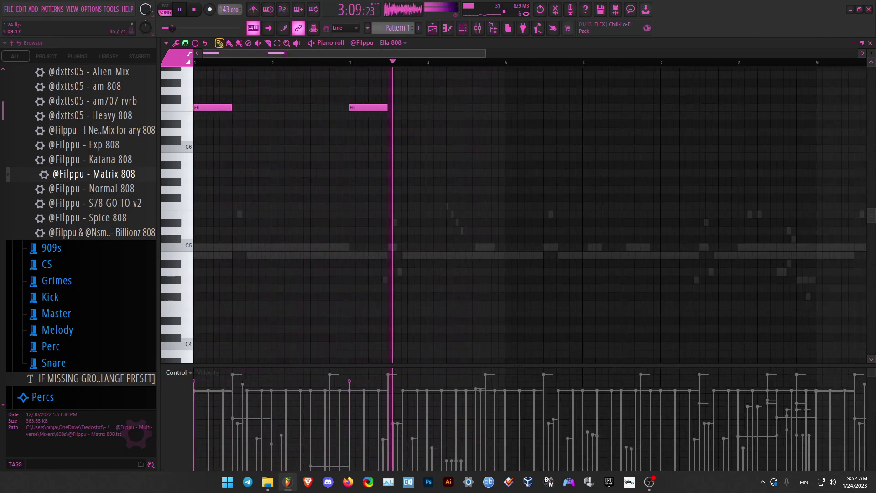
# Duplicate the two F6 notes to bars 5 and 7, and delete the copy at bar 7.
pyautogui.scroll(4, 530, 215)
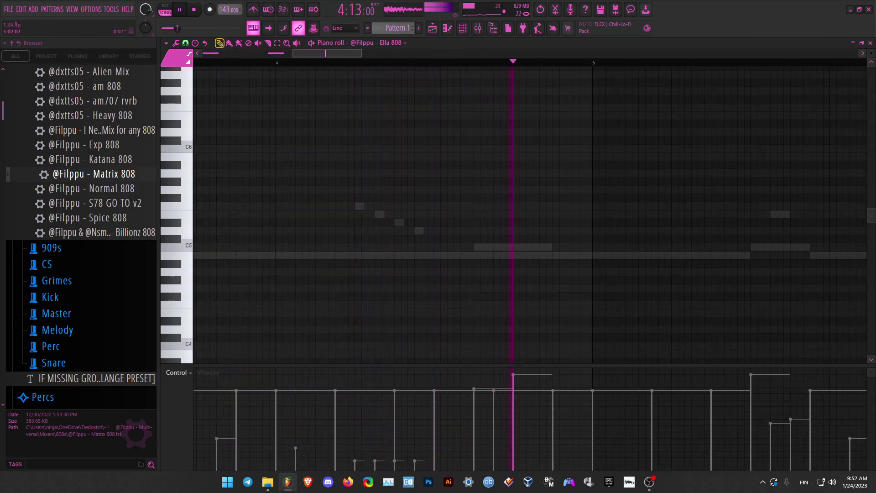
pyautogui.scroll(-5, 530, 214)
pyautogui.hotkey('ctrl', 'b')
pyautogui.scroll(4, 383, 165)
pyautogui.moveTo(298, 108); pyautogui.dragTo(593, 107)
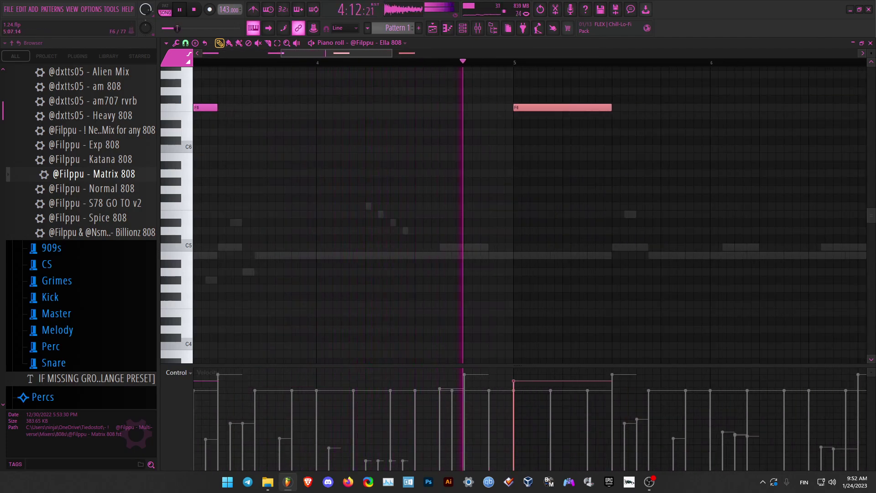
pyautogui.scroll(-3, 448, 107)
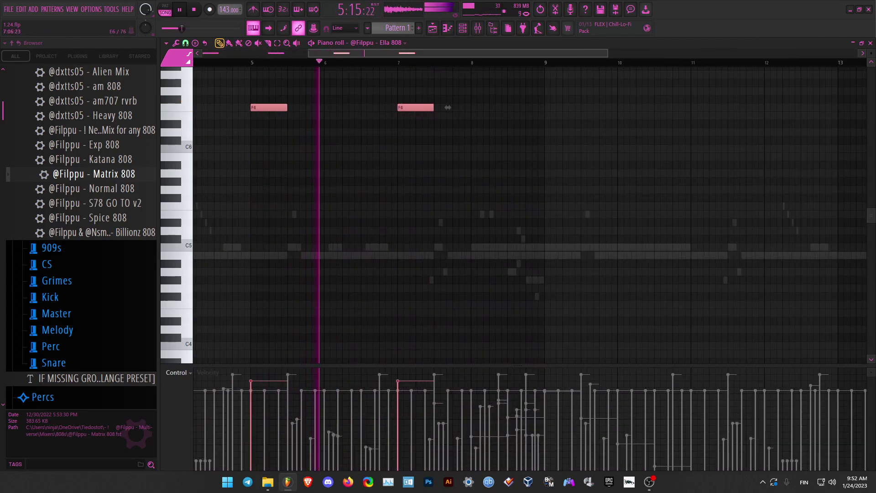
pyautogui.scroll(3, 415, 107)
pyautogui.rightClick(414, 107)
# Switch the piano roll to the Distort 909 channel and place an eight-step C#5 note at step 5 of bar 2.
pyautogui.click(378, 43)
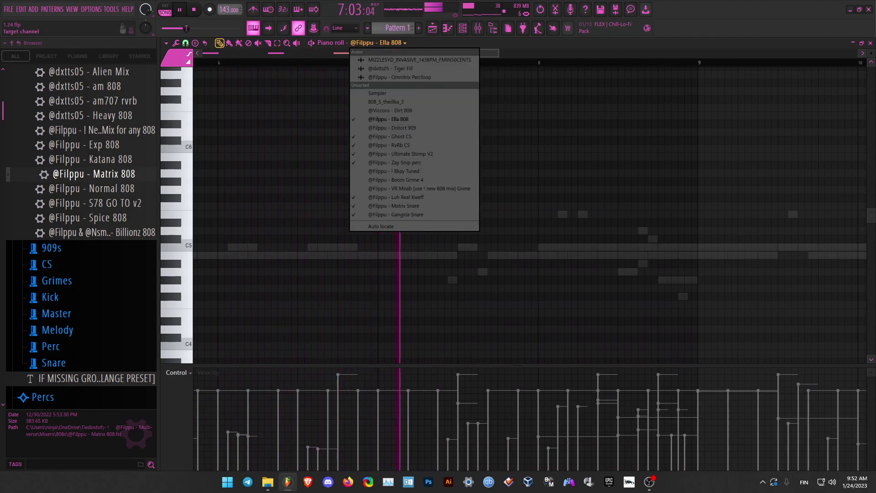
pyautogui.click(392, 128)
pyautogui.moveTo(153, 95); pyautogui.dragTo(256, 104)
pyautogui.rightClick(256, 104)
pyautogui.scroll(-2, 248, 104)
pyautogui.moveTo(173, 28); pyautogui.dragTo(162, 29)
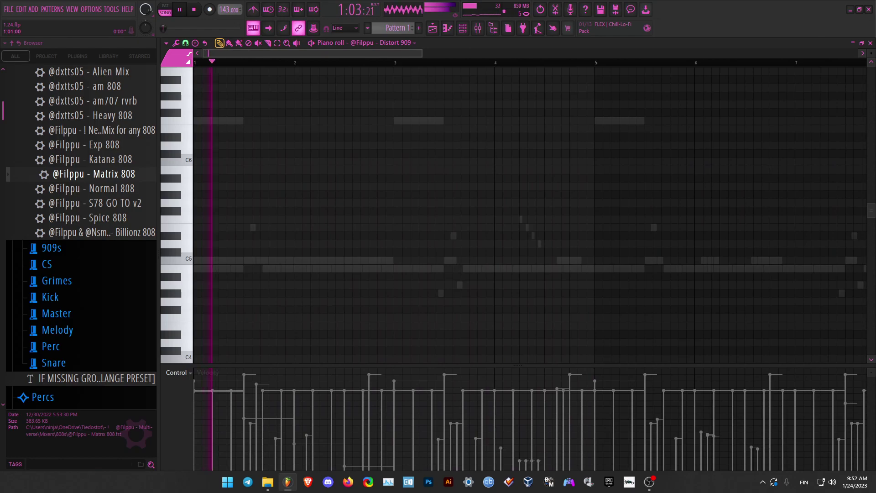
pyautogui.scroll(2, 364, 183)
pyautogui.click(276, 251)
pyautogui.scroll(3, 277, 251)
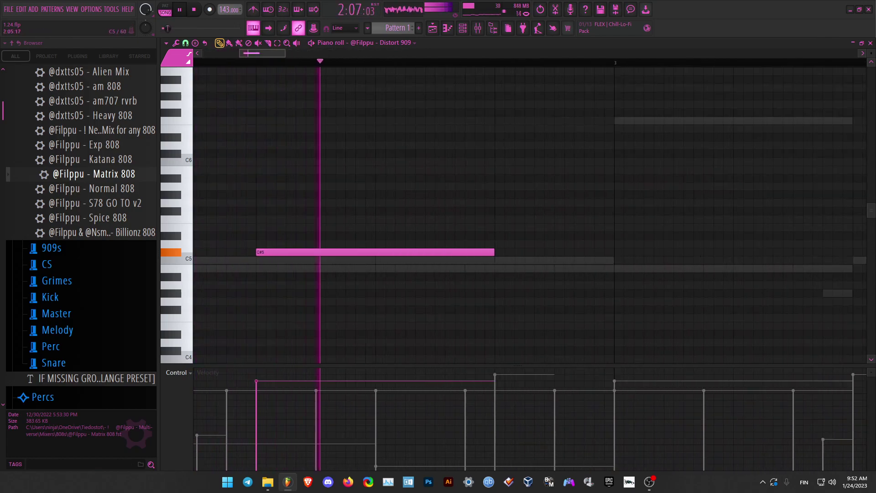
# Lower the Distort 909 note to C5, shorten it to two steps and duplicate it three times in a row.
pyautogui.hotkey('shift', 'Down')
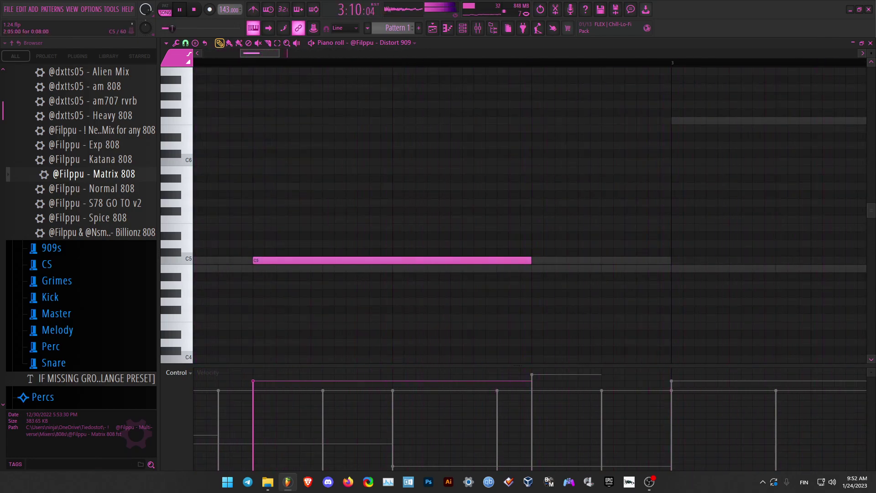
pyautogui.moveTo(530, 260); pyautogui.dragTo(321, 260)
pyautogui.hotkey('ctrl', 'b')
pyautogui.hotkey('ctrl', 'b')
pyautogui.hotkey('ctrl', 'b')
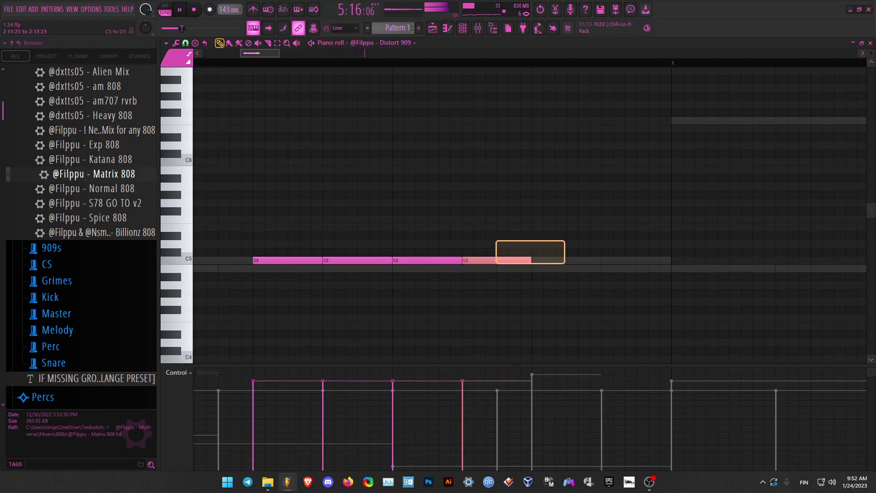
# Set the four C5 notes' velocity to minimum and place slide notes at C#6 and C6 above the first two.
pyautogui.moveTo(525, 256); pyautogui.dragTo(195, 265)
pyautogui.moveTo(256, 469); pyautogui.dragTo(510, 469)
pyautogui.hotkey('ctrl', 'd')
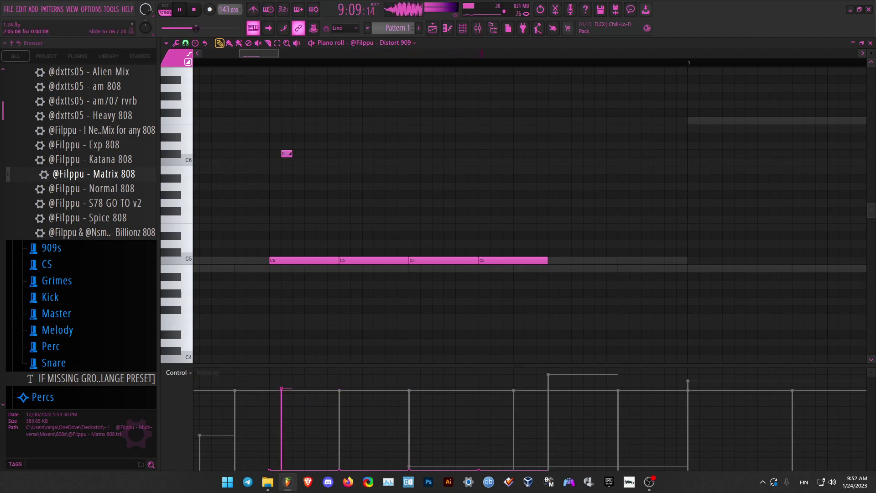
pyautogui.scroll(2, 293, 154)
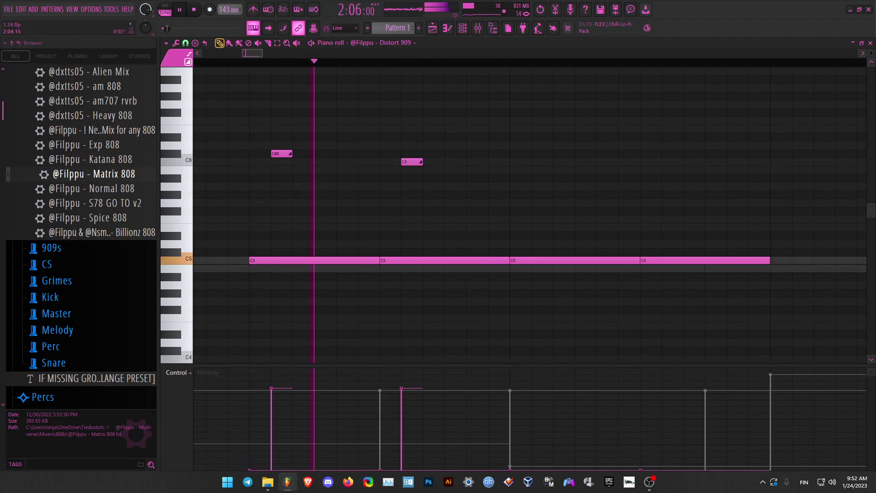
pyautogui.scroll(-3, 315, 156)
# Select both slide notes and raise them an octave to C#7 and C7.
pyautogui.moveTo(407, 120); pyautogui.dragTo(194, 203)
pyautogui.scroll(-3, 285, 182)
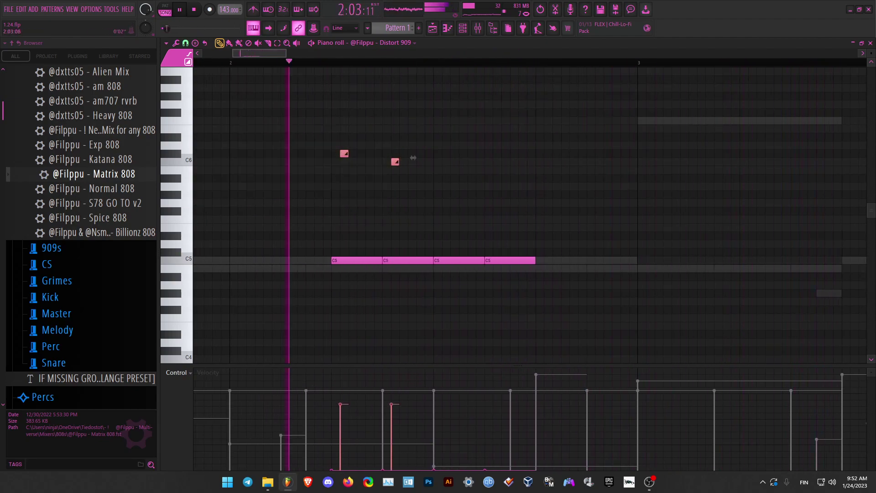
pyautogui.click(246, 62)
pyautogui.hotkey('ctrl', 'Up')
pyautogui.moveTo(219, 63); pyautogui.dragTo(57, 71)
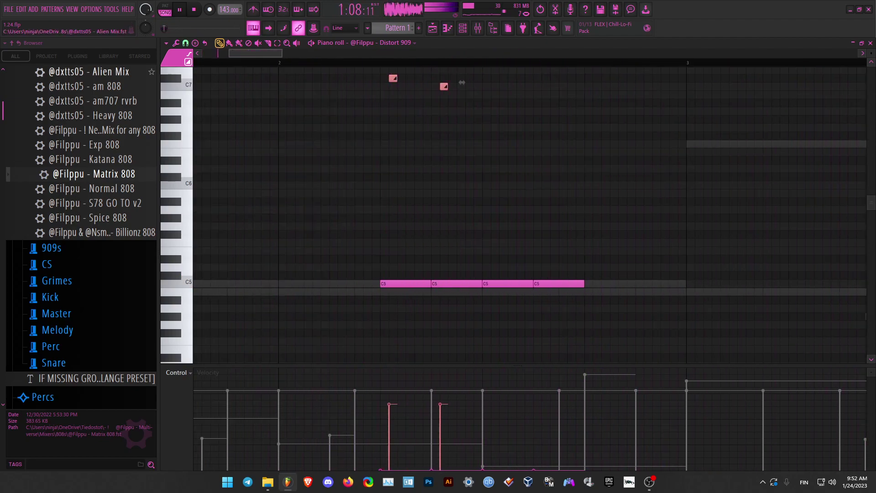
# Duplicate the slide pair over the third and fourth C5 notes and lower the copies to G#6 and G6.
pyautogui.scroll(2, 462, 82)
pyautogui.hotkey('ctrl', 'b')
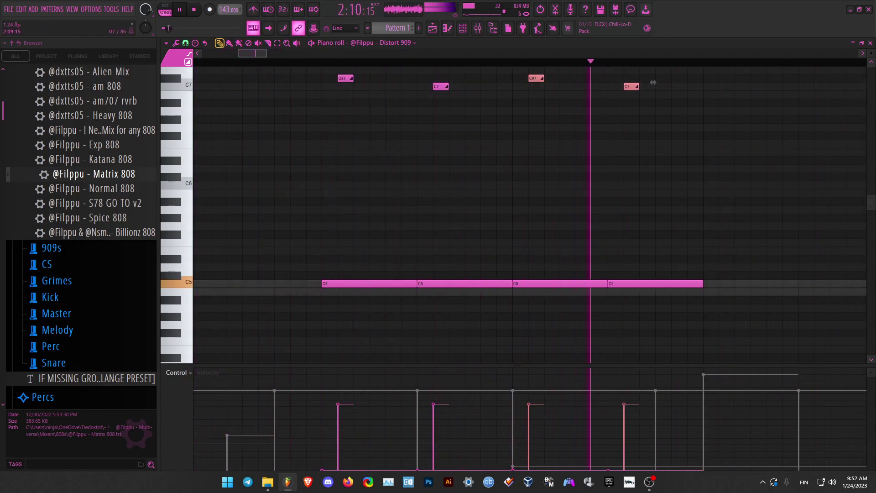
pyautogui.moveTo(653, 82); pyautogui.dragTo(653, 132)
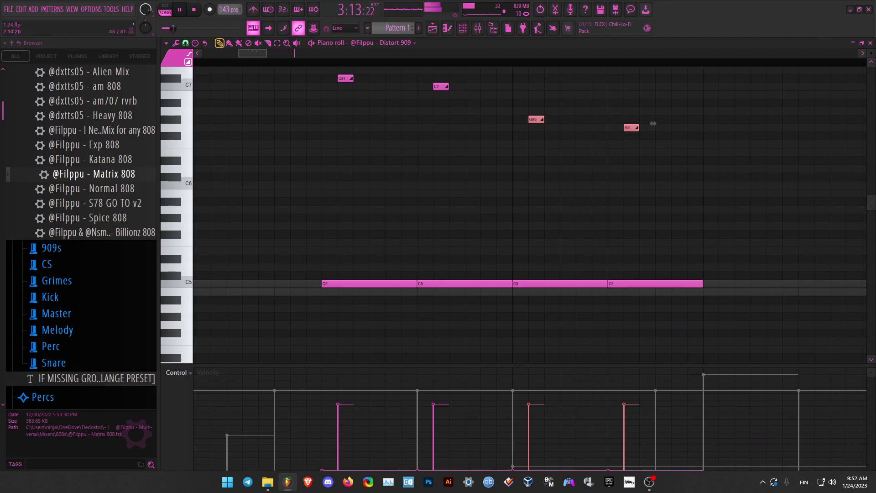
pyautogui.scroll(-8, 653, 123)
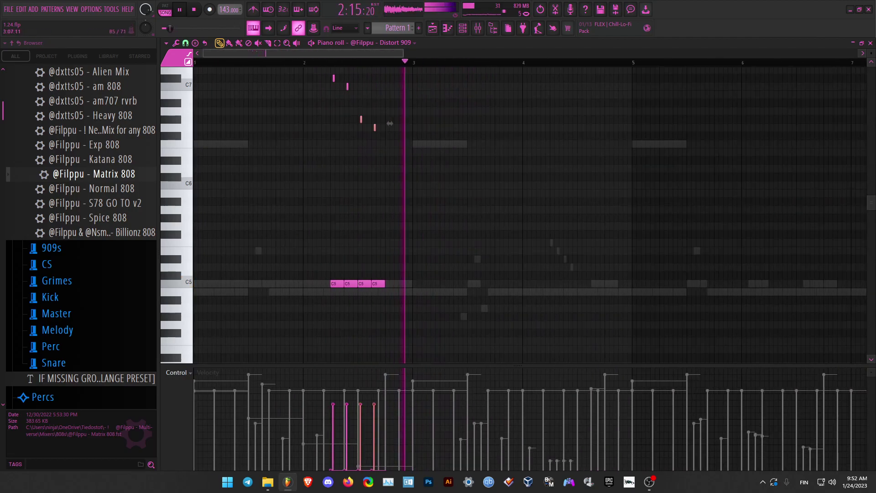
pyautogui.scroll(8, 389, 123)
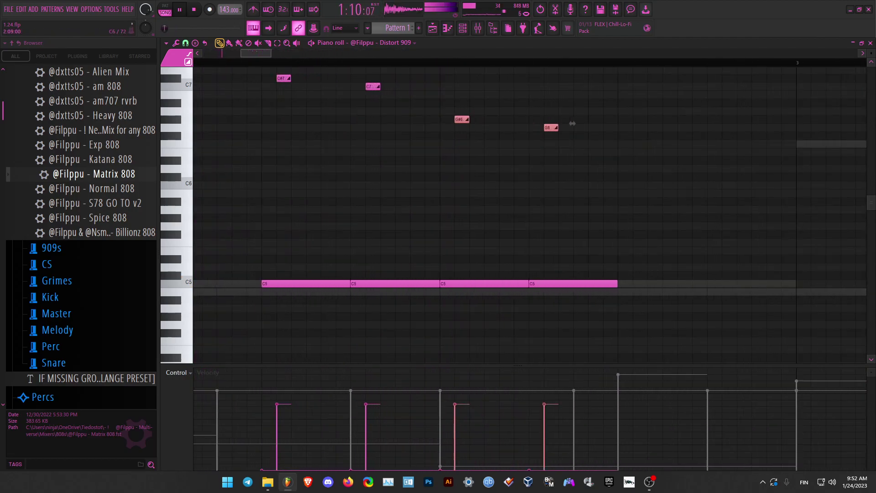
# Shift the G#6 and G6 slide notes and the last two C5 notes to the final four steps of bar 2.
pyautogui.moveTo(572, 124); pyautogui.dragTo(735, 123)
pyautogui.moveTo(659, 231); pyautogui.dragTo(593, 284)
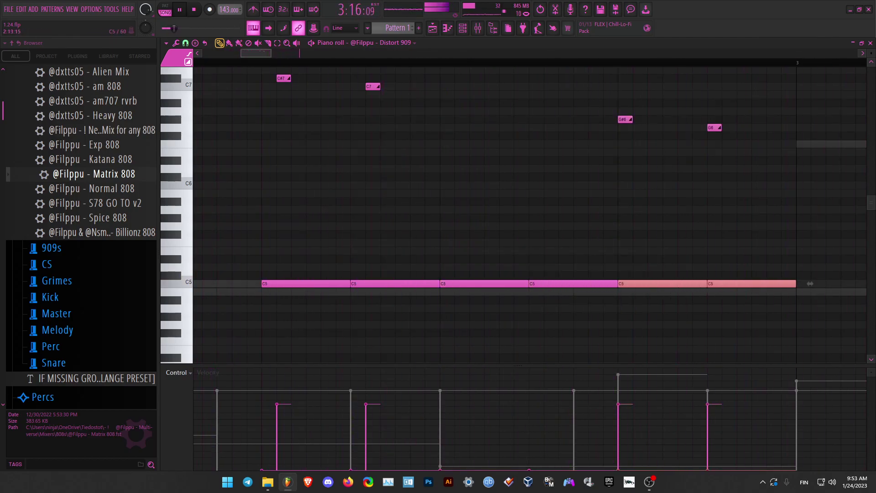
pyautogui.rightClick(516, 284)
pyautogui.keyDown('ctrl'); pyautogui.click(449, 218); pyautogui.keyUp('ctrl')
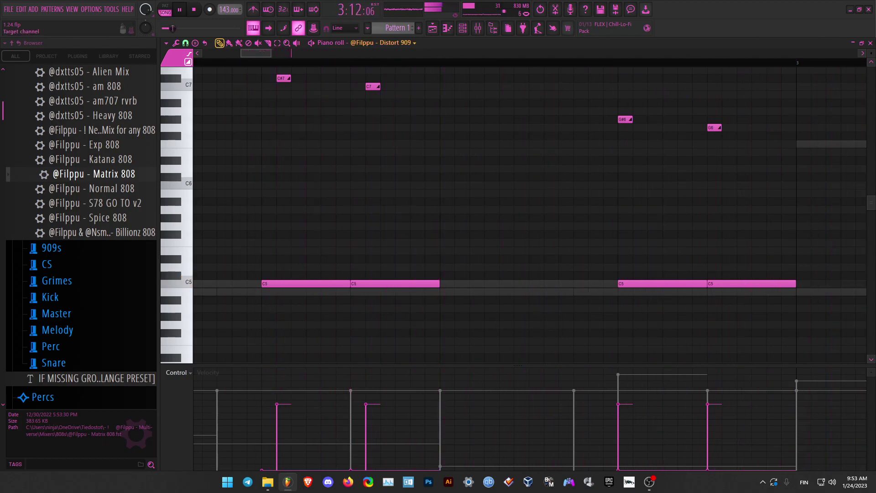
# Delete the C5 notes and slide notes in the final four steps of bar 2.
pyautogui.moveTo(812, 91); pyautogui.dragTo(593, 304)
pyautogui.press('Delete')
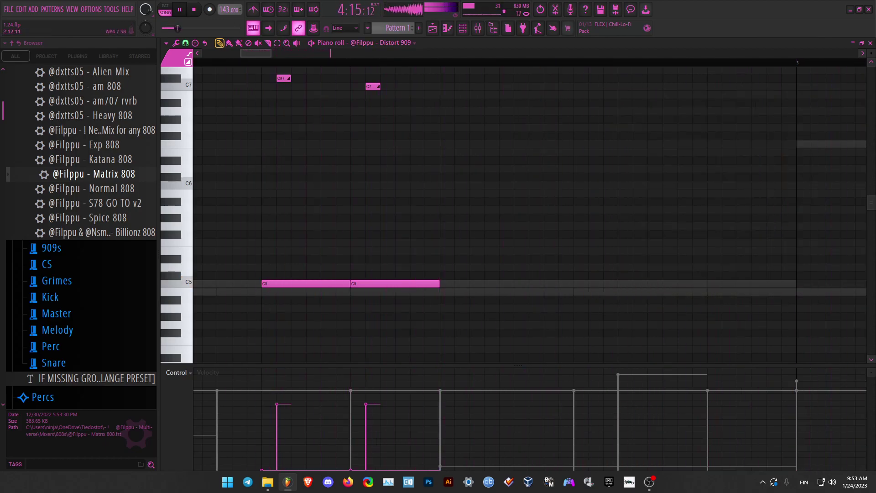
# Lower the two remaining slide notes two octaves to C#5 and C5 and listen to the pattern.
pyautogui.scroll(-3, 484, 182)
pyautogui.moveTo(465, 73); pyautogui.dragTo(302, 116)
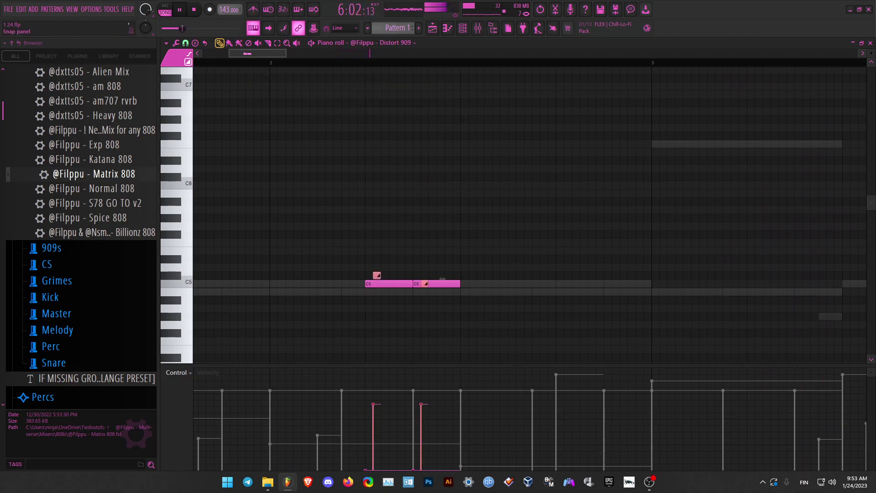
pyautogui.scroll(1, 356, 77)
pyautogui.click(338, 71)
pyautogui.press('space')
pyautogui.press('space')
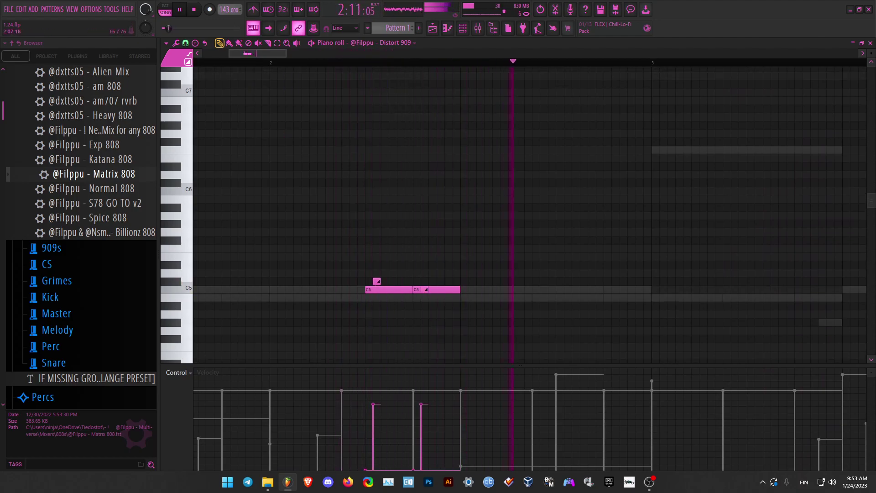
# Set both Distort 909 slide notes to C#6, with the two main notes placed at C5.
pyautogui.click(337, 76)
pyautogui.hotkey('ctrl', 'z')
pyautogui.moveTo(459, 187); pyautogui.dragTo(407, 294)
pyautogui.moveTo(511, 262); pyautogui.dragTo(364, 317)
pyautogui.moveTo(474, 285); pyautogui.dragTo(474, 186)
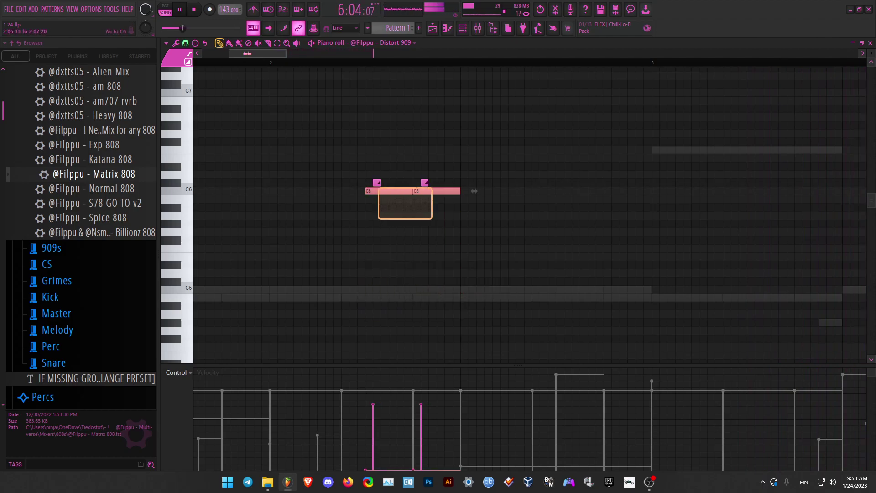
pyautogui.moveTo(474, 187); pyautogui.dragTo(474, 289)
# Try the Ella 808 notes a semitone higher at F#6, restore them to F6, and return to the Distort 909 notes.
pyautogui.rightClick(685, 149)
pyautogui.rightClick(684, 148)
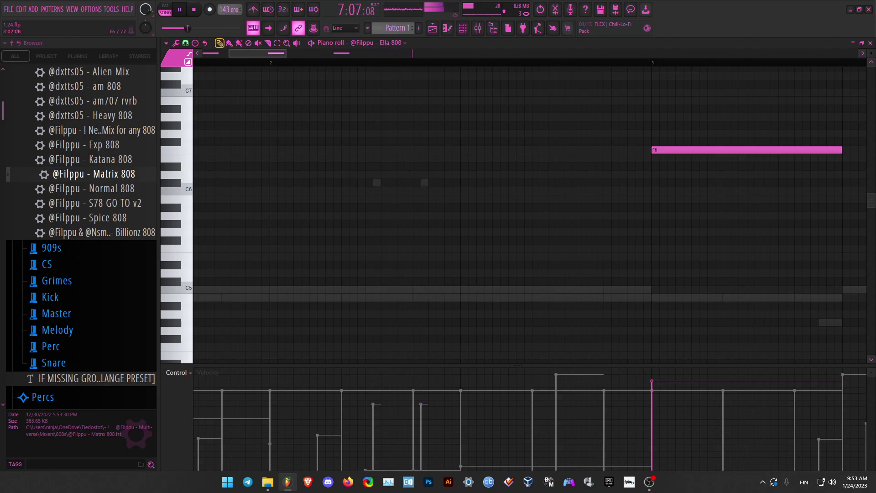
pyautogui.scroll(-2, 685, 149)
pyautogui.hotkey('shift', 'Up')
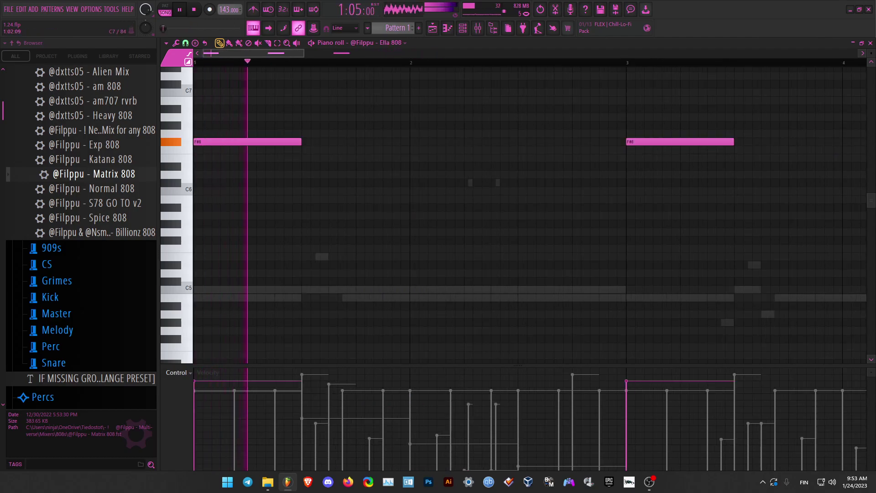
pyautogui.hotkey('shift', 'Down')
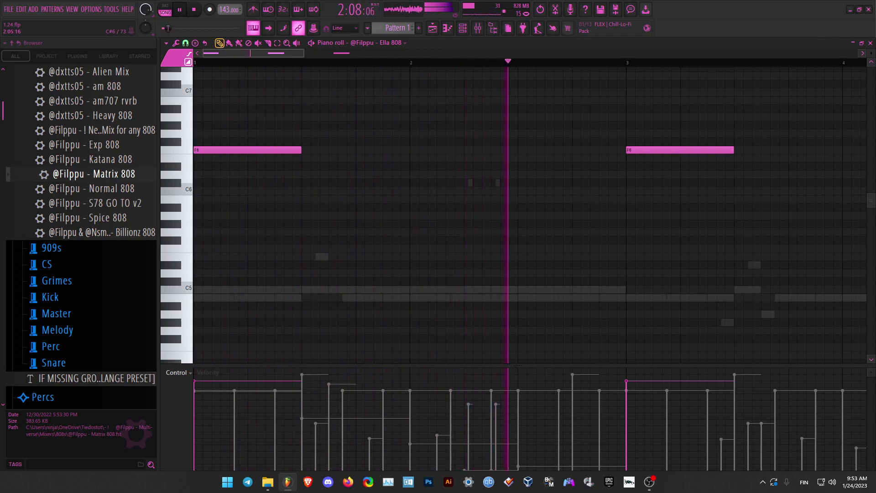
pyautogui.rightClick(470, 183)
pyautogui.rightClick(469, 183)
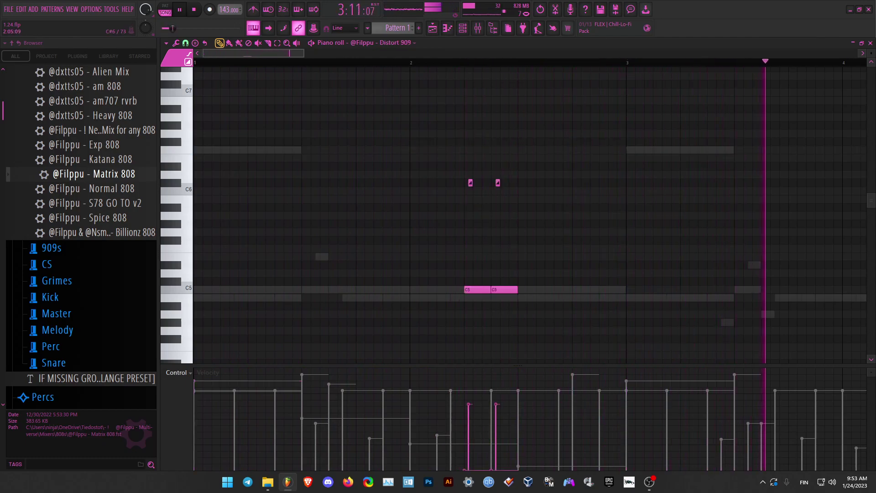
# Copy the Distort 909 notes and slides to step 11 of bar 2 a semitone lower, at B4 with C6 slides.
pyautogui.scroll(2, 497, 215)
pyautogui.scroll(1, 566, 236)
pyautogui.moveTo(304, 137); pyautogui.dragTo(561, 319)
pyautogui.moveTo(553, 236); pyautogui.dragTo(663, 244)
pyautogui.scroll(-3, 850, 237)
pyautogui.scroll(2, 757, 236)
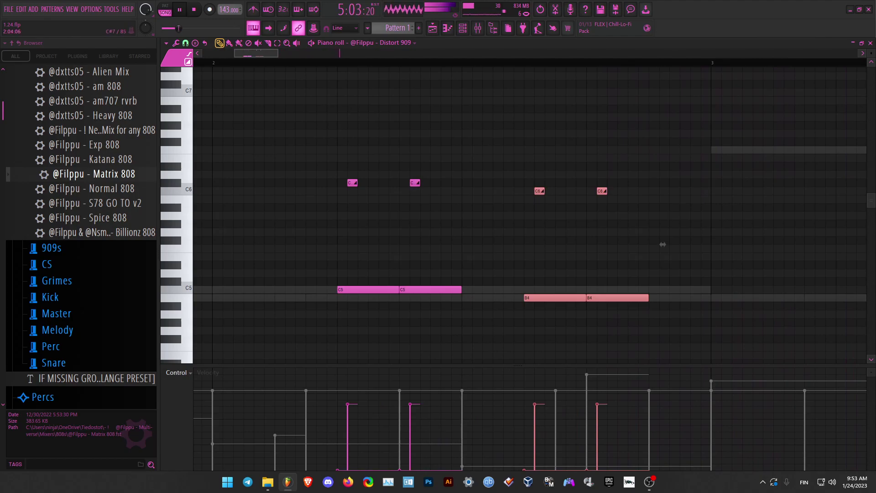
pyautogui.click(290, 69)
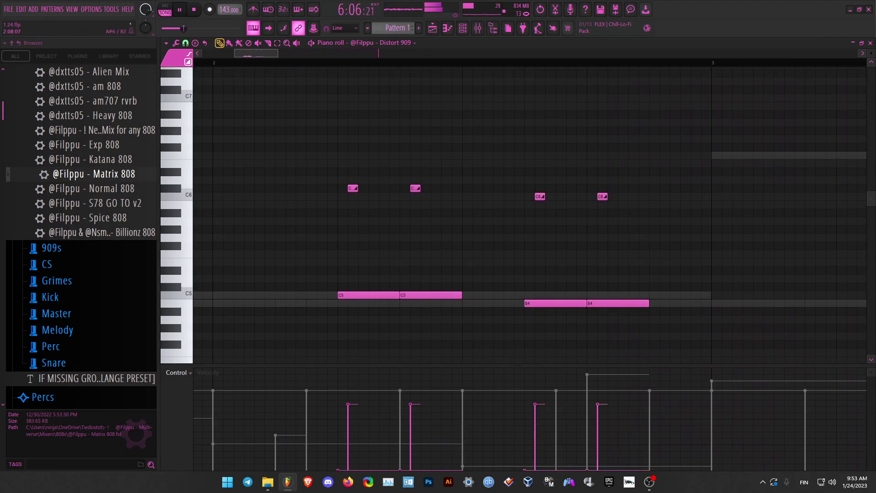
# Raise the two copied Distort 909 main notes in bar 2 a semitone to C5.
pyautogui.click(245, 63)
pyautogui.moveTo(510, 280); pyautogui.dragTo(614, 312)
pyautogui.hotkey('shift', 'Up')
pyautogui.keyDown('ctrl'); pyautogui.click(512, 229); pyautogui.keyUp('ctrl')
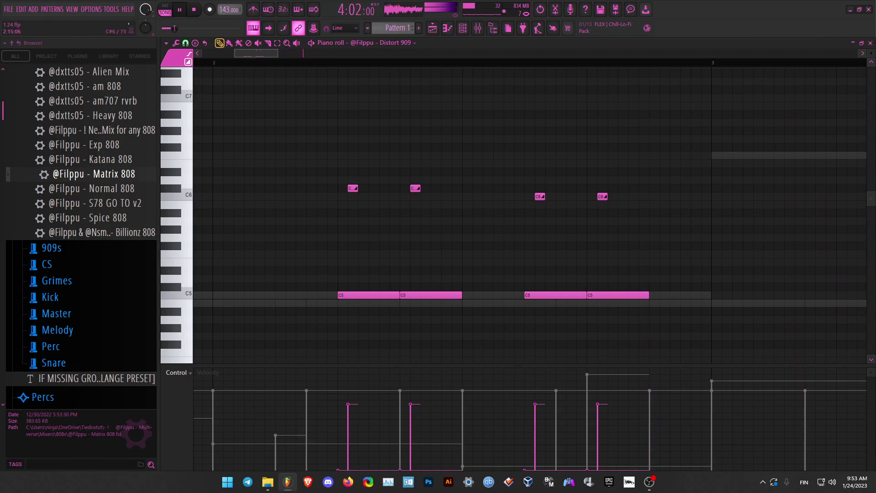
# Go to the Ella 808 notes and lower all of them one octave to F5.
pyautogui.scroll(-5, 510, 174)
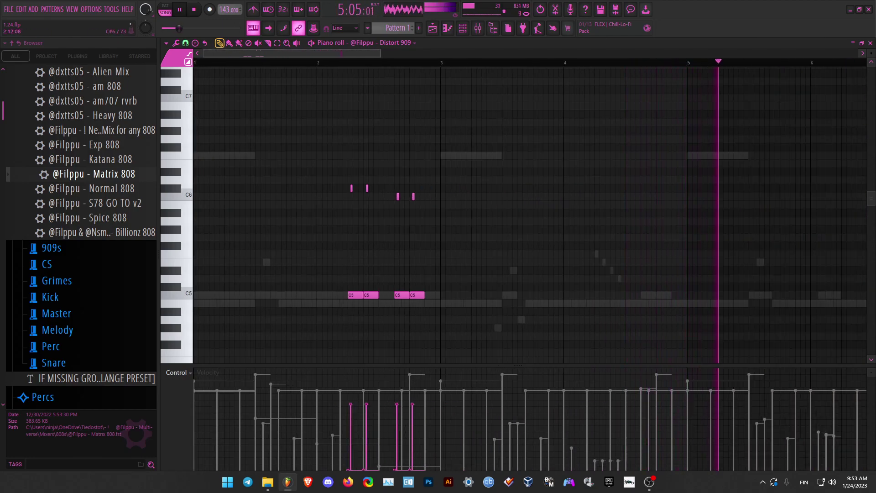
pyautogui.rightClick(456, 155)
pyautogui.rightClick(455, 155)
pyautogui.hotkey('ctrl', 'Down')
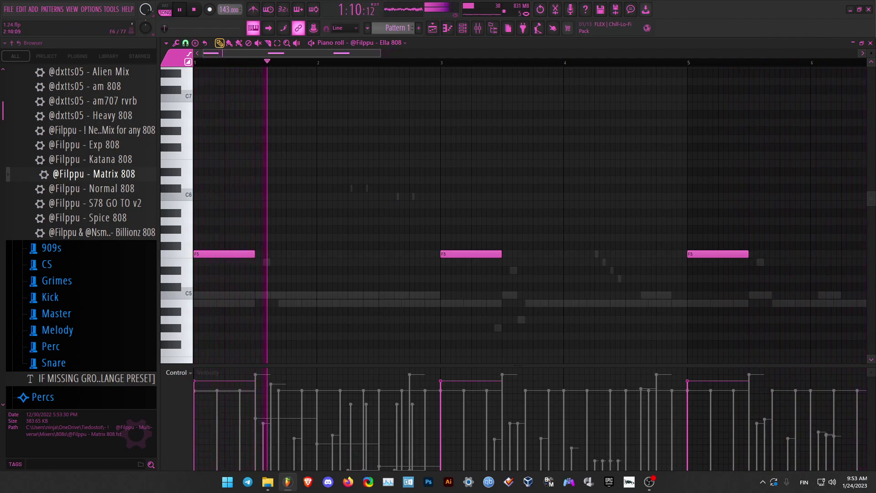
# On the 808_5_theillka_2 channel, place two consecutive six-step F5 notes starting at step 5 of bar 4.
pyautogui.click(376, 43)
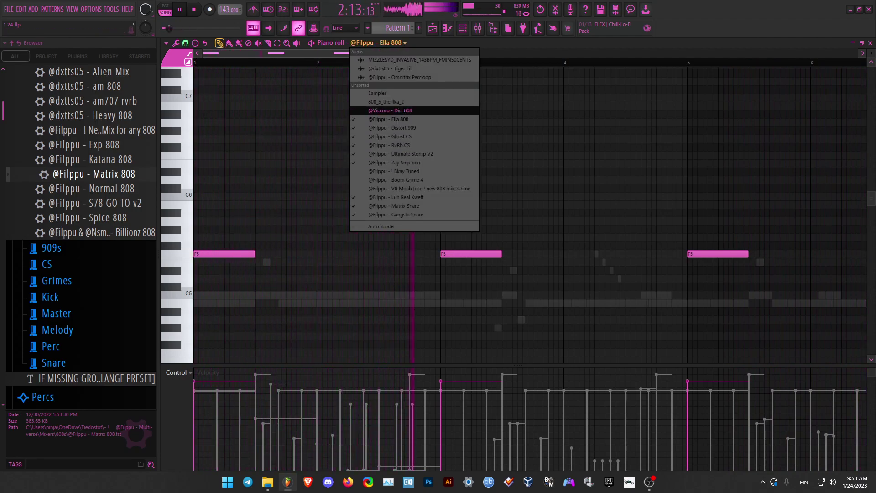
pyautogui.click(386, 102)
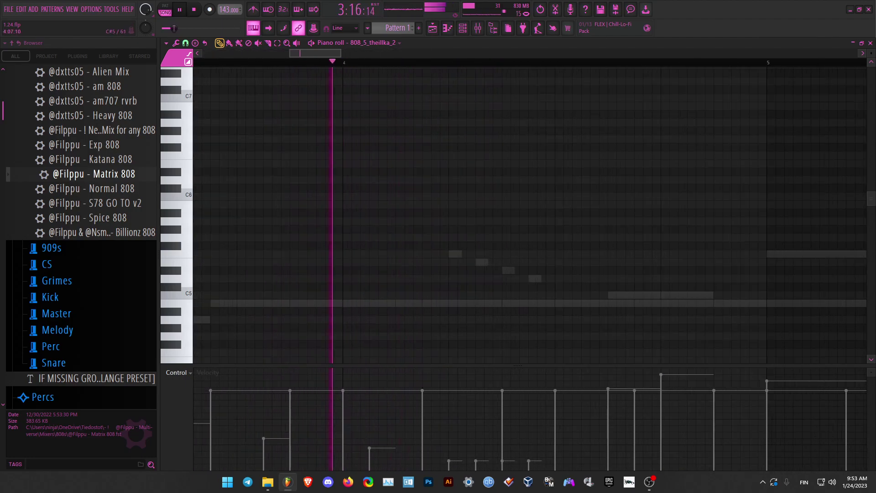
pyautogui.click(453, 253)
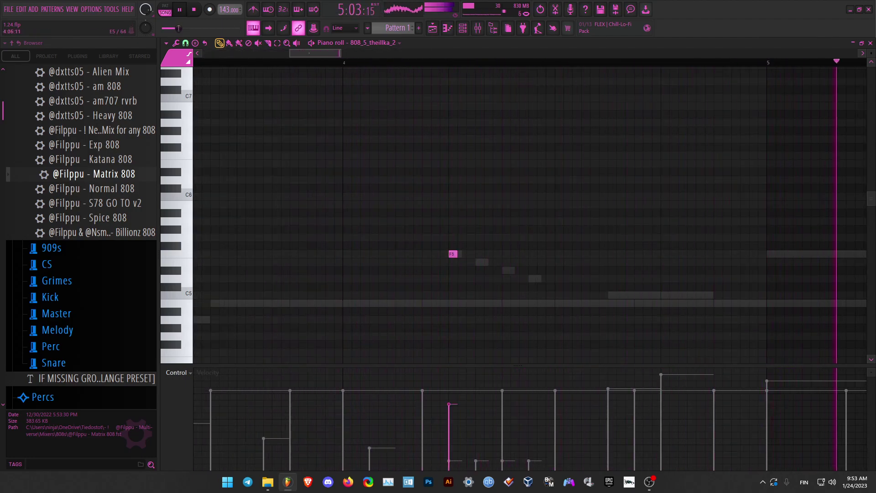
pyautogui.scroll(2, 462, 253)
pyautogui.moveTo(450, 254); pyautogui.dragTo(583, 254)
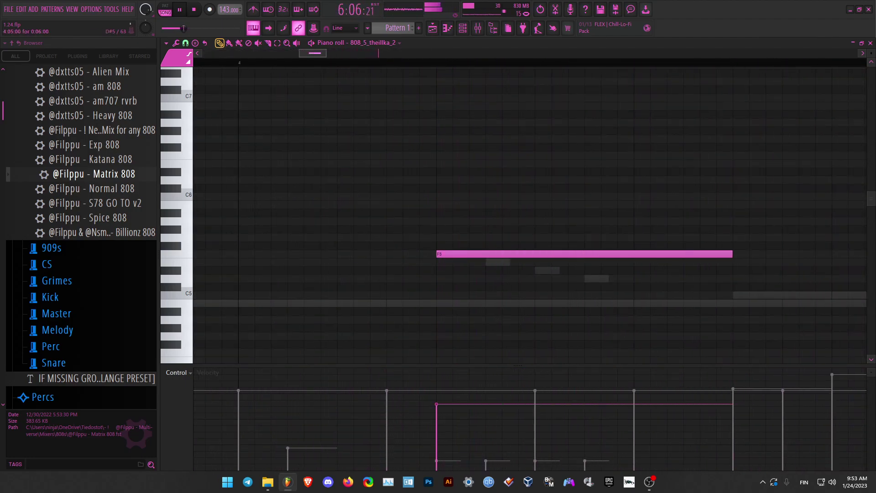
pyautogui.click(741, 253)
pyautogui.scroll(-3, 714, 253)
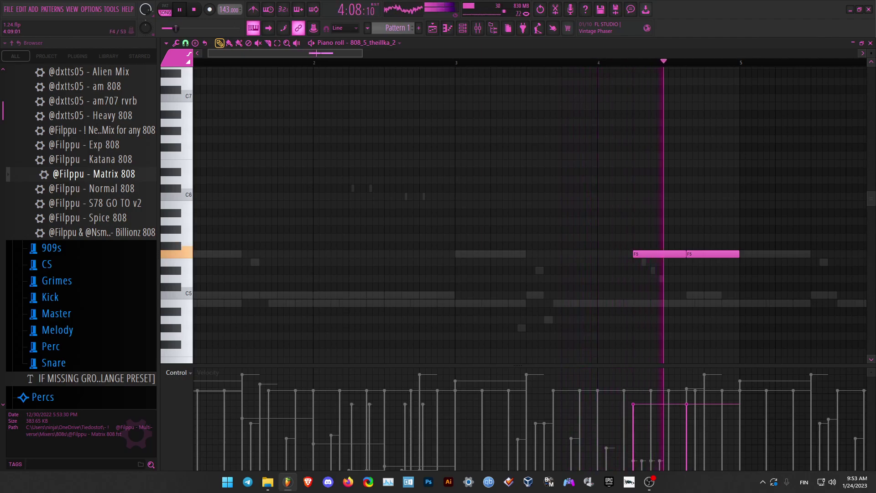
pyautogui.scroll(-1, 725, 294)
pyautogui.scroll(4, 621, 295)
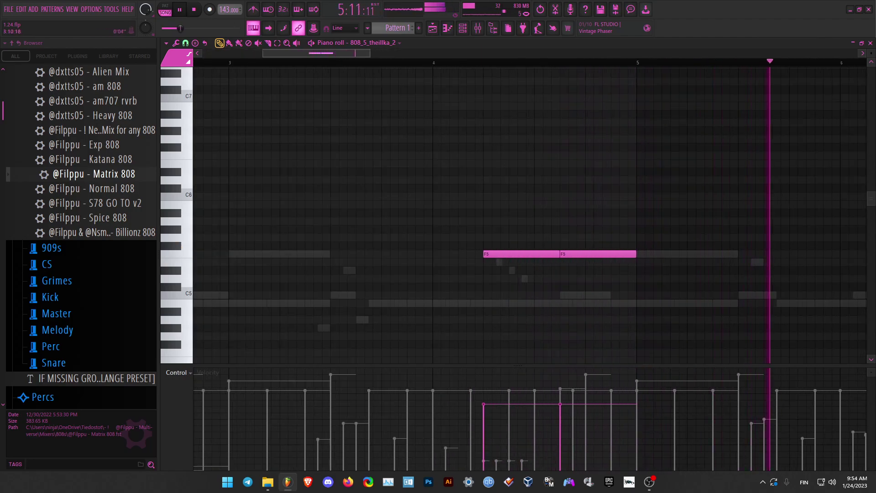
# Move both 808_5_theillka_2 notes down to C5 at the start of bar 4.
pyautogui.moveTo(621, 294); pyautogui.dragTo(667, 294)
pyautogui.scroll(4, 666, 295)
pyautogui.moveTo(757, 202); pyautogui.dragTo(635, 248)
pyautogui.moveTo(758, 248); pyautogui.dragTo(837, 303)
pyautogui.moveTo(520, 301); pyautogui.dragTo(519, 294)
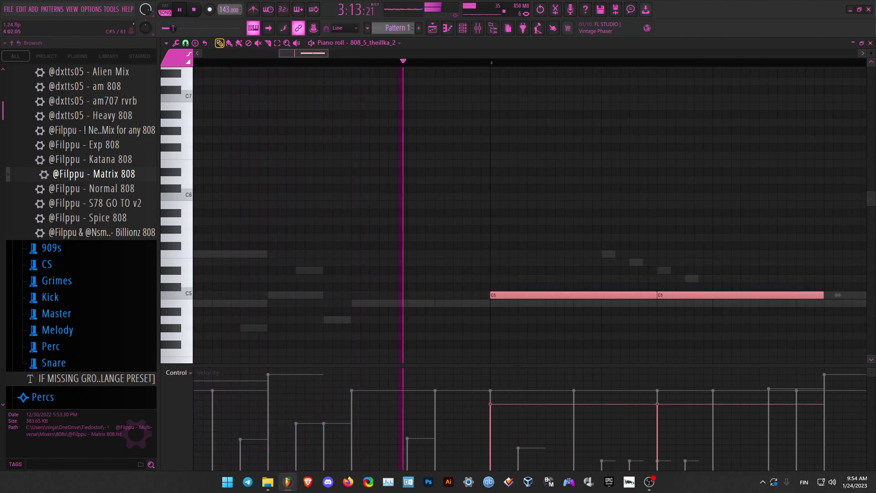
pyautogui.scroll(-4, 517, 294)
pyautogui.hotkey('ctrl', 'd')
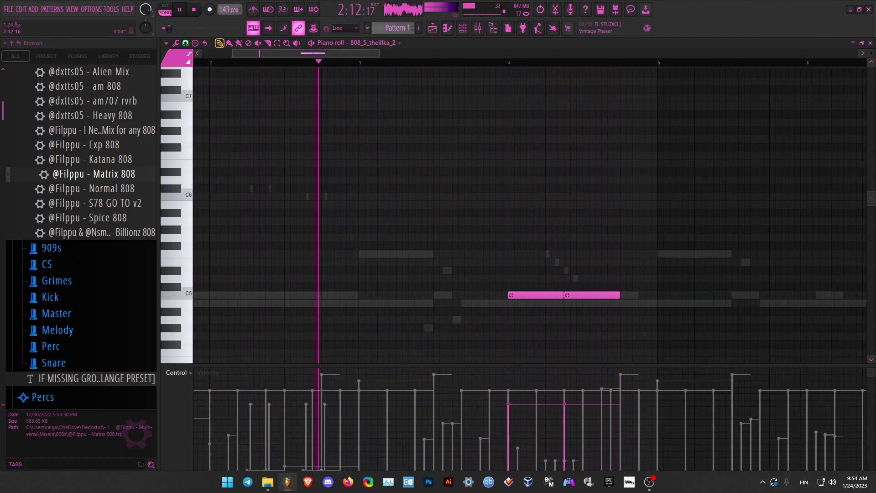
# Shift the two C5 notes four steps later so they fill bar 4 from step 5 to its end.
pyautogui.scroll(4, 493, 295)
pyautogui.moveTo(712, 295); pyautogui.dragTo(793, 295)
pyautogui.hotkey('ctrl', 'd')
pyautogui.scroll(-4, 662, 294)
# On the Dirt 808 channel, place two C#6 notes and a C6 note back to back from the start of bar 7.
pyautogui.click(373, 43)
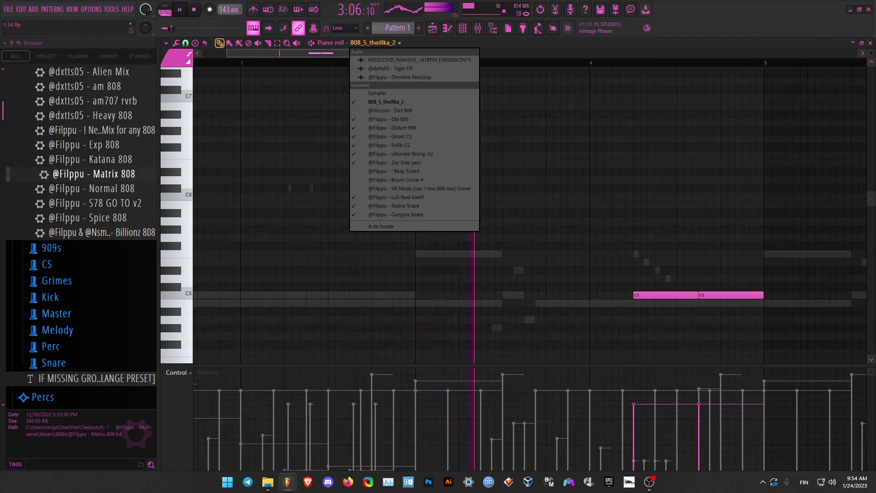
pyautogui.click(392, 110)
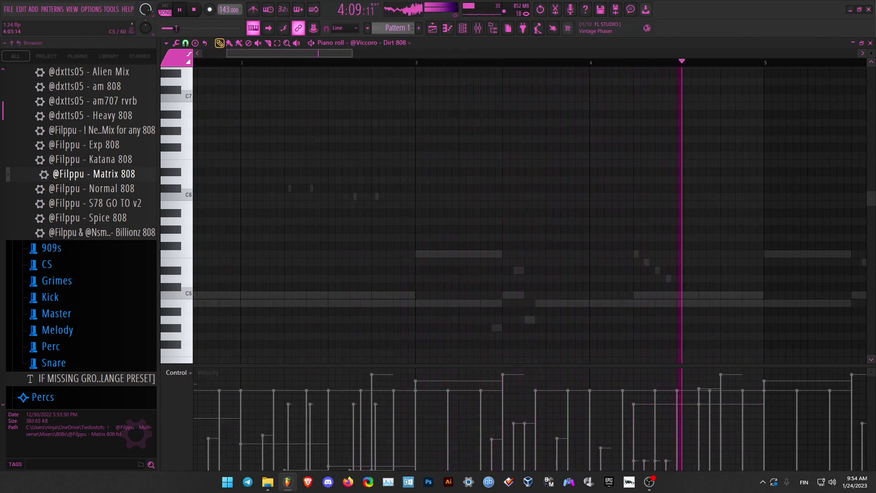
pyautogui.scroll(-6, 618, 295)
pyautogui.scroll(4, 445, 311)
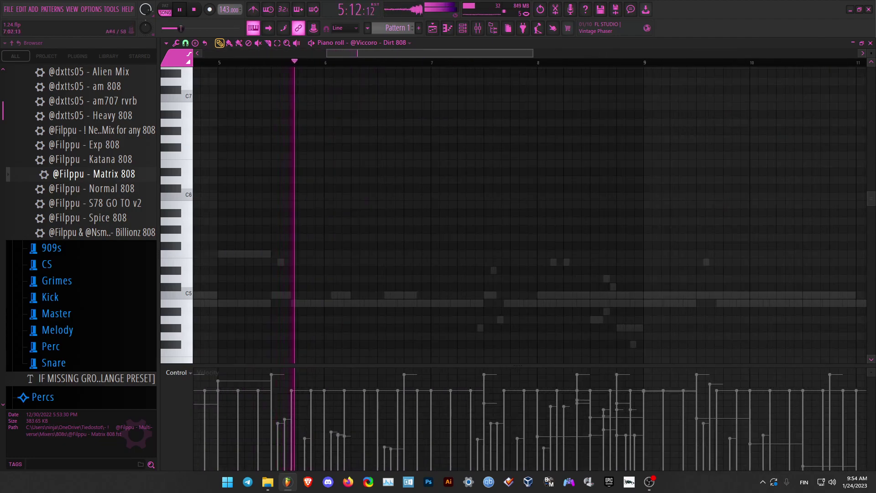
pyautogui.scroll(3, 445, 311)
pyautogui.click(426, 253)
pyautogui.scroll(2, 447, 253)
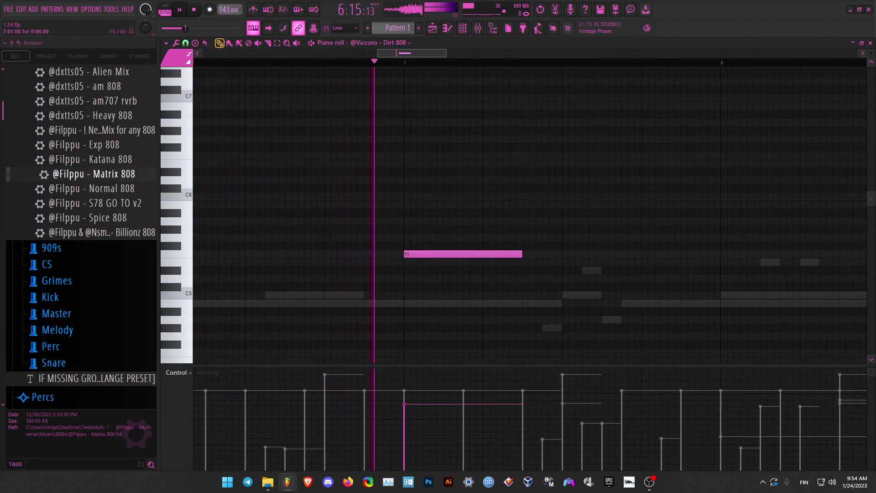
pyautogui.moveTo(422, 253); pyautogui.dragTo(422, 188)
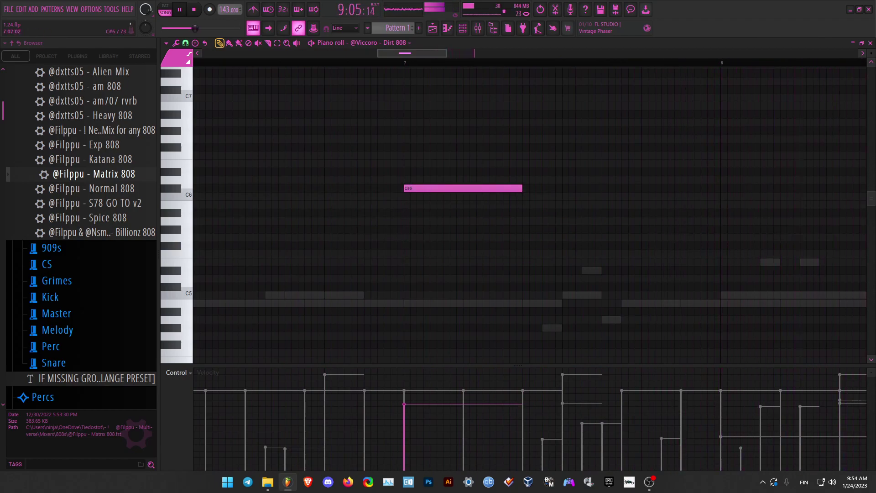
pyautogui.click(524, 188)
pyautogui.click(651, 196)
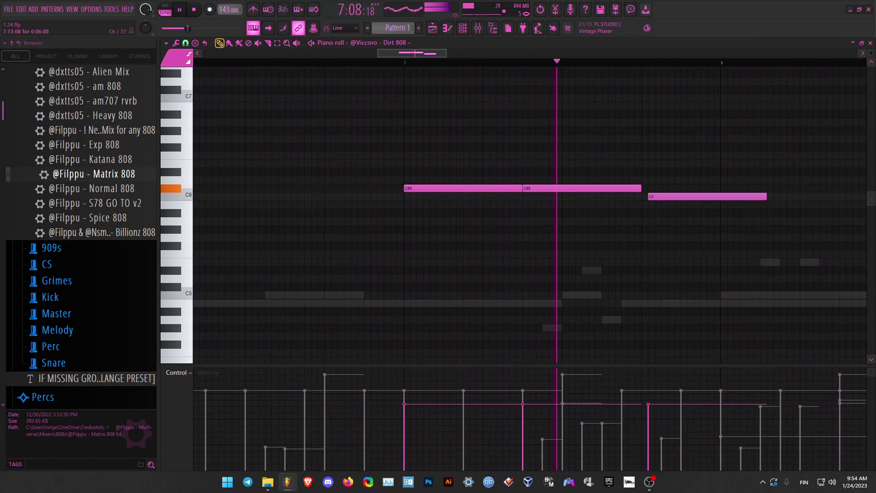
pyautogui.moveTo(650, 197); pyautogui.dragTo(643, 197)
# Raise the velocity of the three Dirt 808 notes and copy them one octave lower to C#5 and C5.
pyautogui.moveTo(348, 159); pyautogui.dragTo(711, 267)
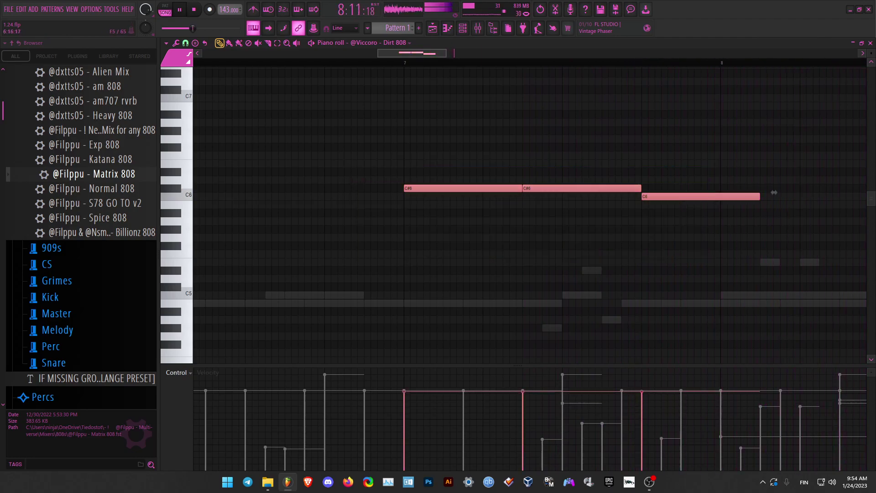
pyautogui.click(358, 68)
pyautogui.rightClick(360, 68)
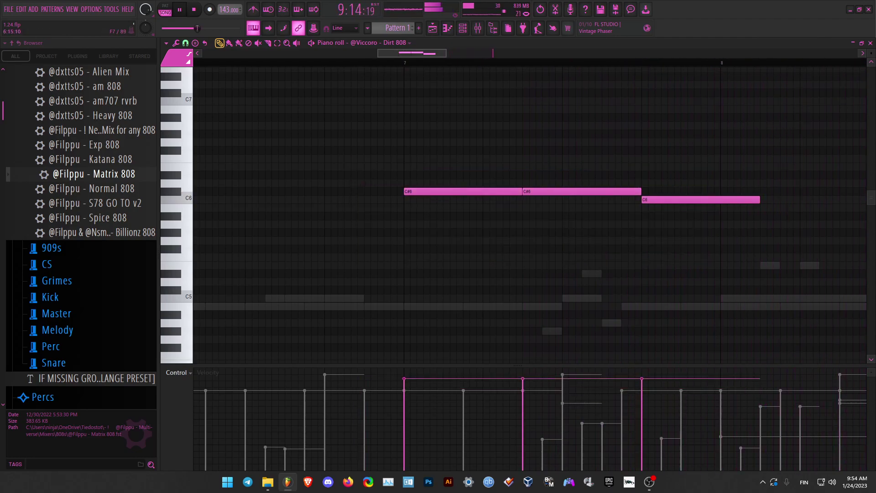
pyautogui.click(364, 63)
pyautogui.moveTo(801, 188); pyautogui.dragTo(320, 261)
pyautogui.moveTo(773, 203); pyautogui.dragTo(773, 303)
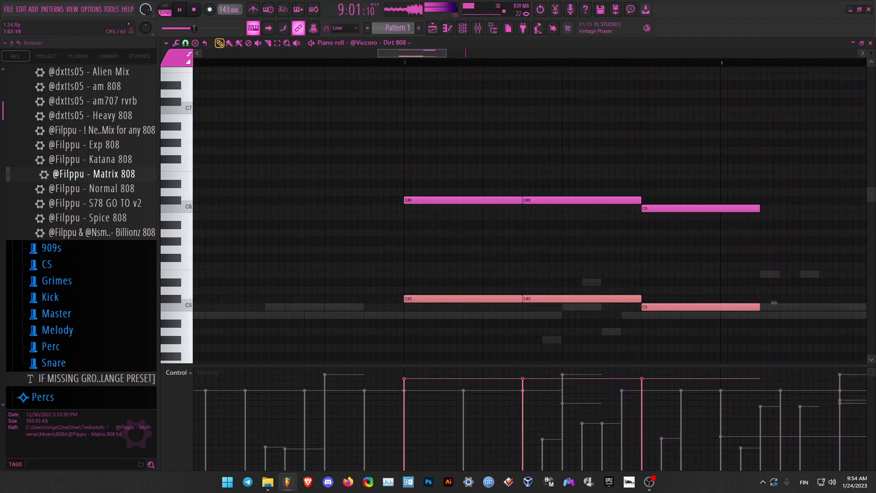
# Lower the velocity of the upper C#6 and C6 Dirt 808 notes and listen to the pattern.
pyautogui.moveTo(782, 173); pyautogui.dragTo(313, 286)
pyautogui.scroll(-7, 438, 200)
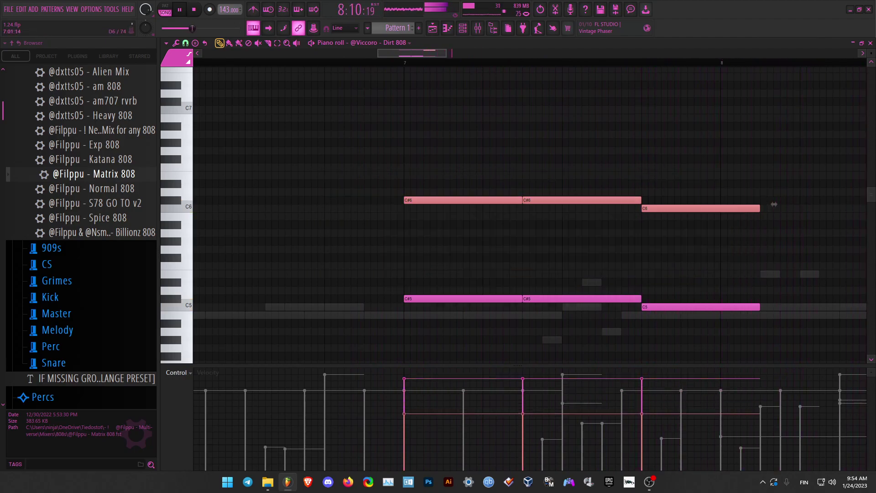
pyautogui.press('space')
pyautogui.press('space')
pyautogui.moveTo(788, 147); pyautogui.dragTo(446, 242)
pyautogui.scroll(-5, 787, 205)
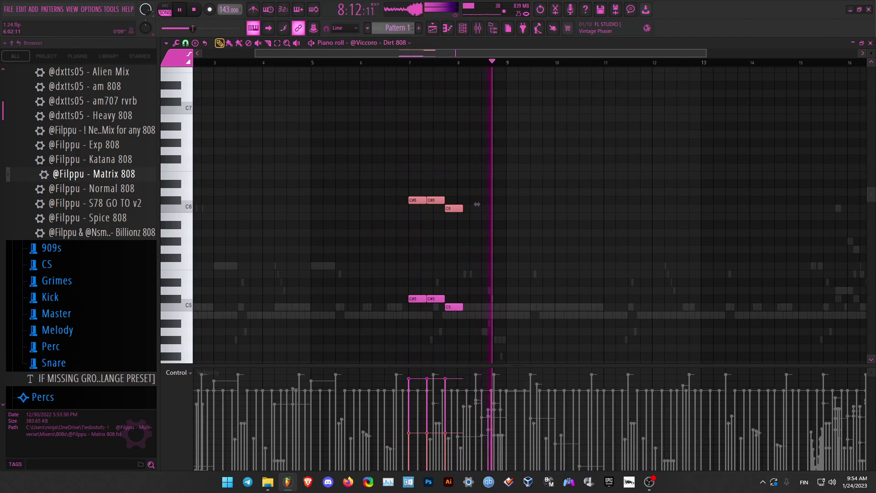
pyautogui.scroll(4, 360, 204)
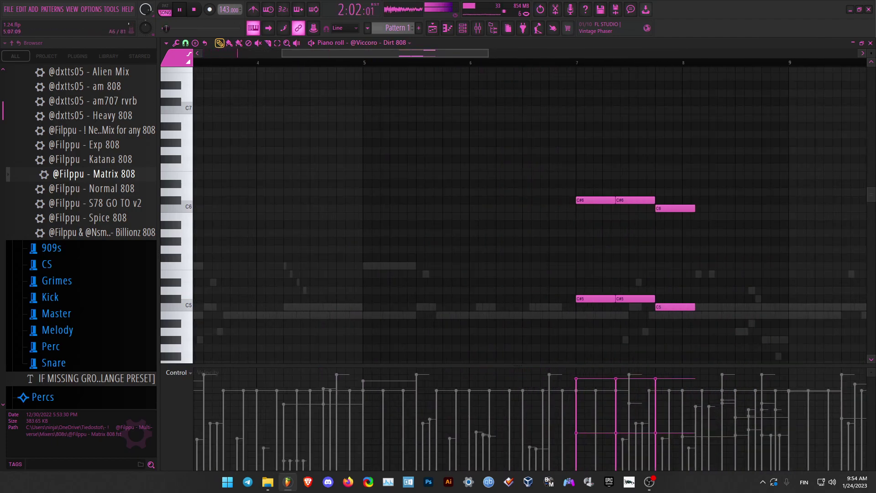
# On the ! Bkay Tuned channel, place a six-step C5 note starting at step 13 of bar 3.
pyautogui.click(378, 42)
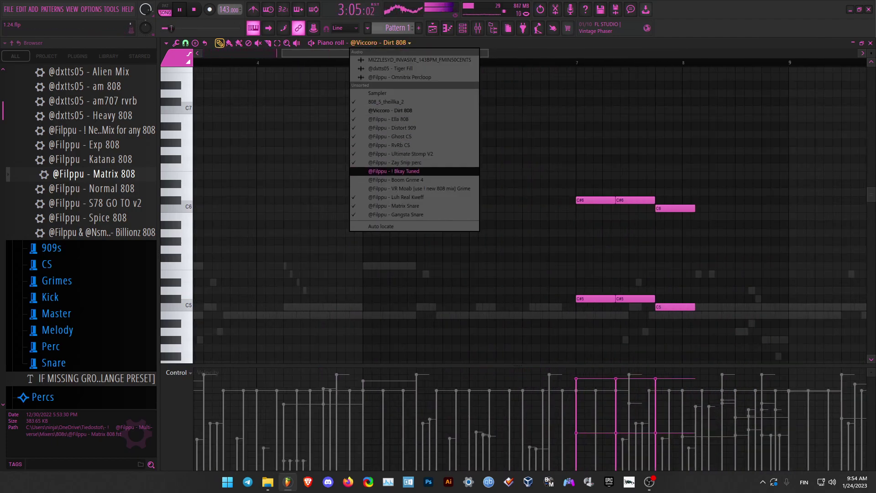
pyautogui.click(393, 171)
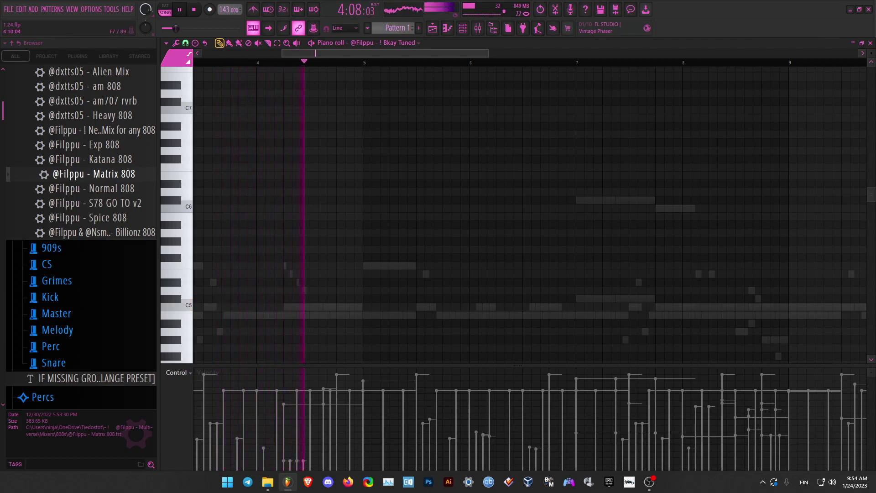
pyautogui.press('space')
pyautogui.press('space')
pyautogui.scroll(2, 494, 292)
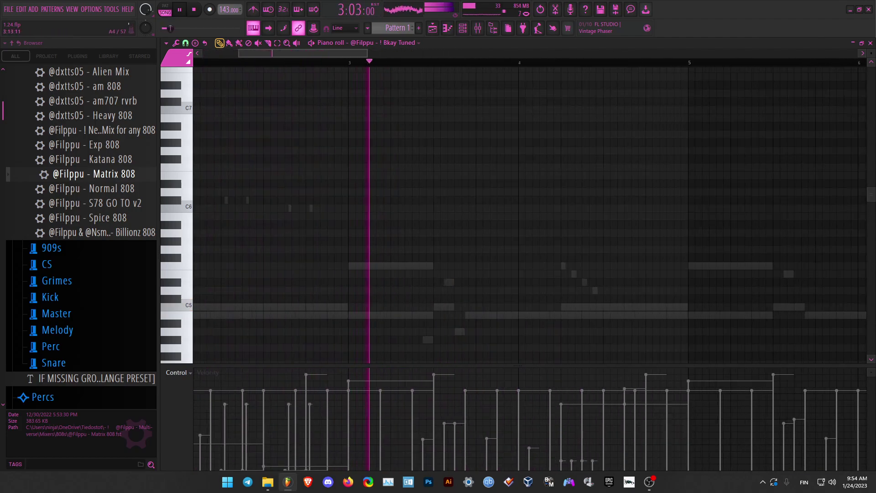
pyautogui.click(484, 315)
pyautogui.click(551, 307)
pyautogui.rightClick(552, 307)
pyautogui.moveTo(553, 315); pyautogui.dragTo(553, 307)
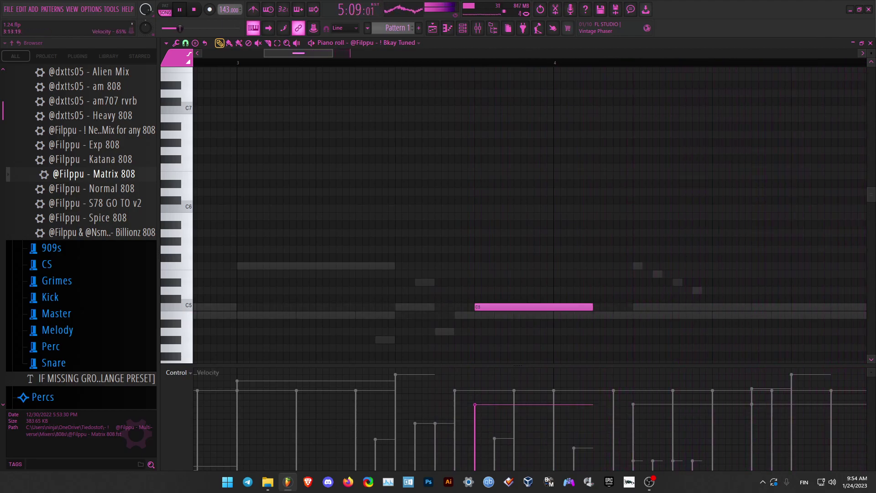
# Move the ! Bkay Tuned note to step 15 of bar 3 and raise both 808_5_theillka_2 notes to C#5.
pyautogui.rightClick(656, 307)
pyautogui.rightClick(656, 307)
pyautogui.moveTo(849, 290); pyautogui.dragTo(658, 340)
pyautogui.hotkey('shift', 'Up')
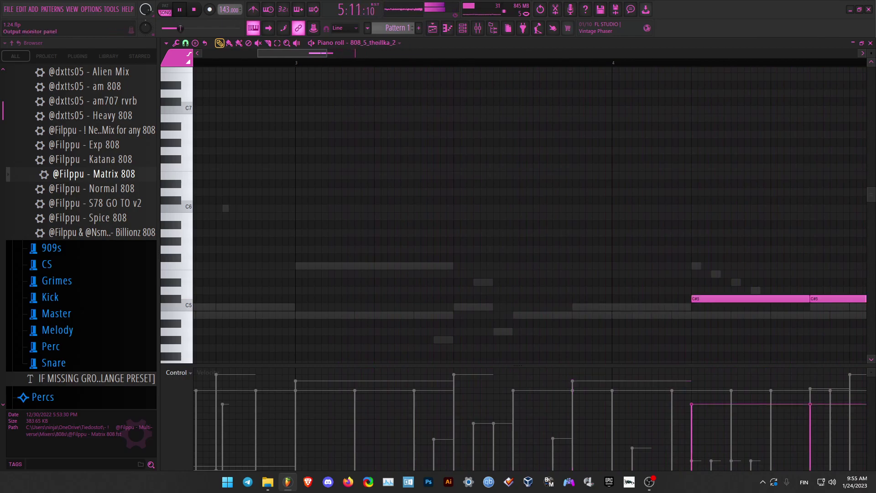
# Open the 808_5_theillka_2 sample in Edison from its channel settings and detect its pitch regions.
pyautogui.press('F6')
pyautogui.click(335, 238)
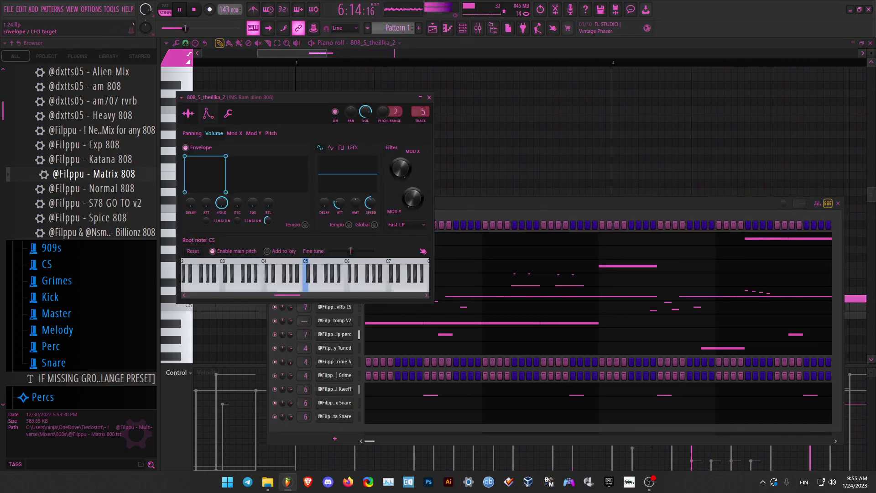
pyautogui.click(188, 113)
pyautogui.hotkey('ctrl', 'e')
pyautogui.click(255, 148)
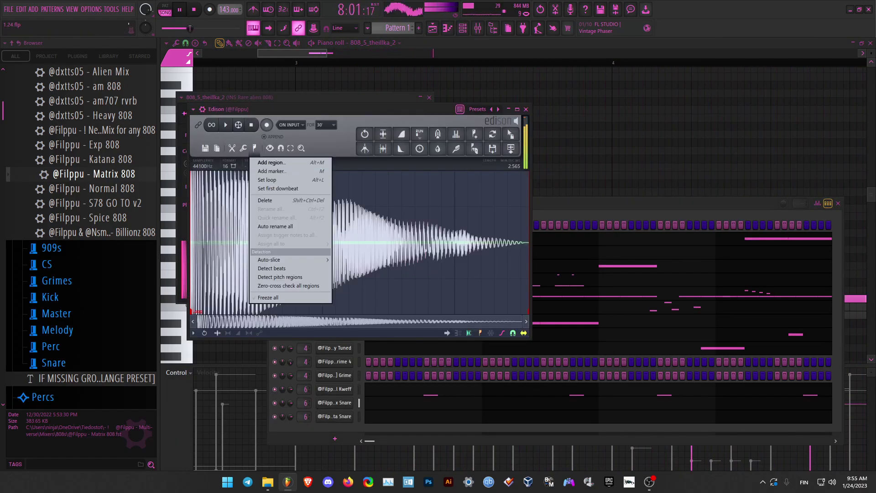
pyautogui.click(278, 277)
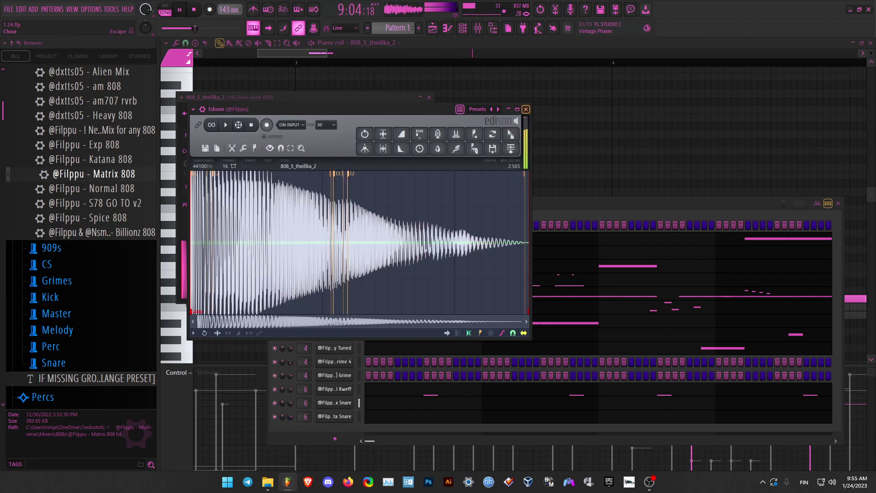
# Set the 808_5_theillka_2 channel's pitch range to 1 and pitch to +50 cents, and return to its notes.
pyautogui.click(525, 109)
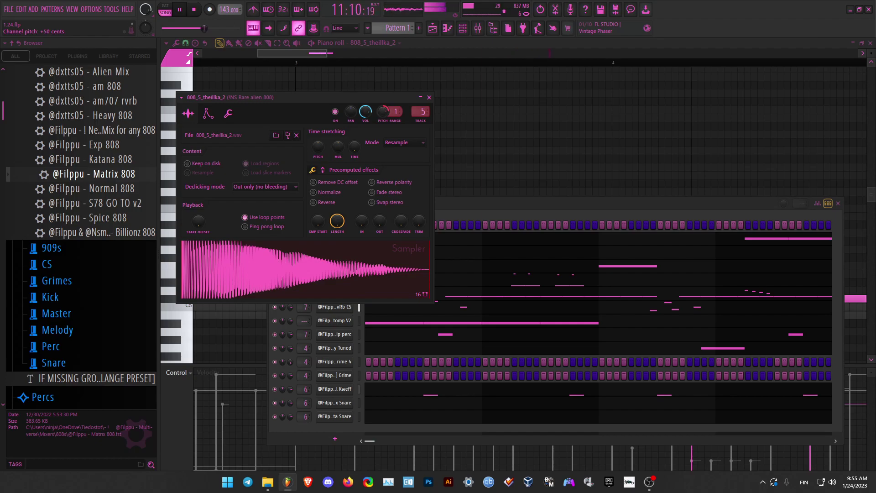
pyautogui.rightClick(483, 141)
pyautogui.click(535, 69)
pyautogui.rightClick(534, 72)
pyautogui.click(535, 63)
pyautogui.scroll(-5, 519, 253)
pyautogui.press('pagedown')
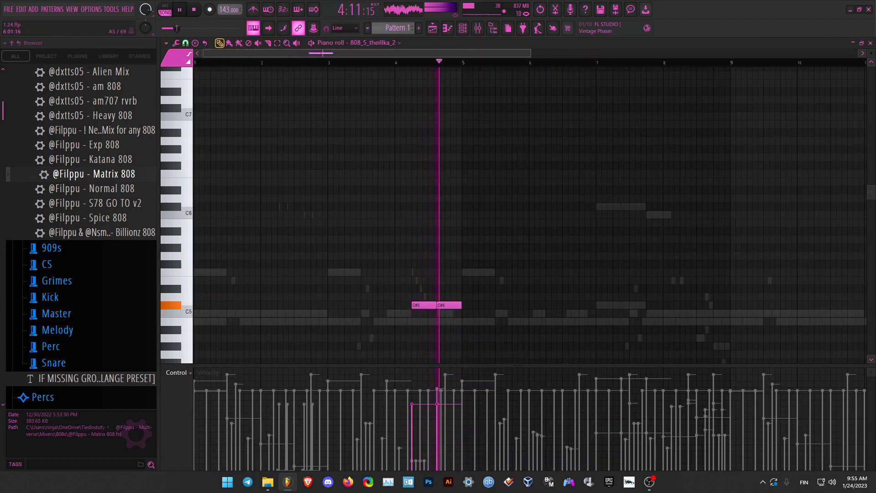
# Lower both 808_5_theillka_2 notes in bar 4 to C5 and replay the passage from an earlier position.
pyautogui.scroll(3, 529, 214)
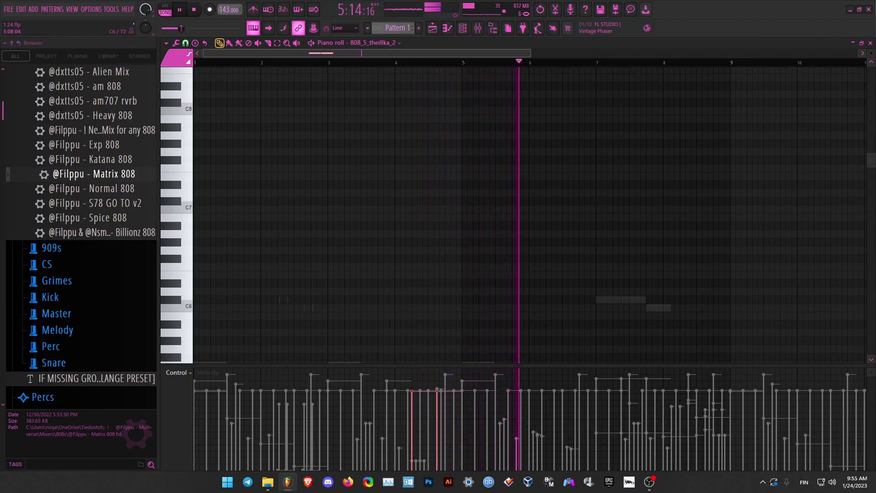
pyautogui.scroll(-5, 475, 253)
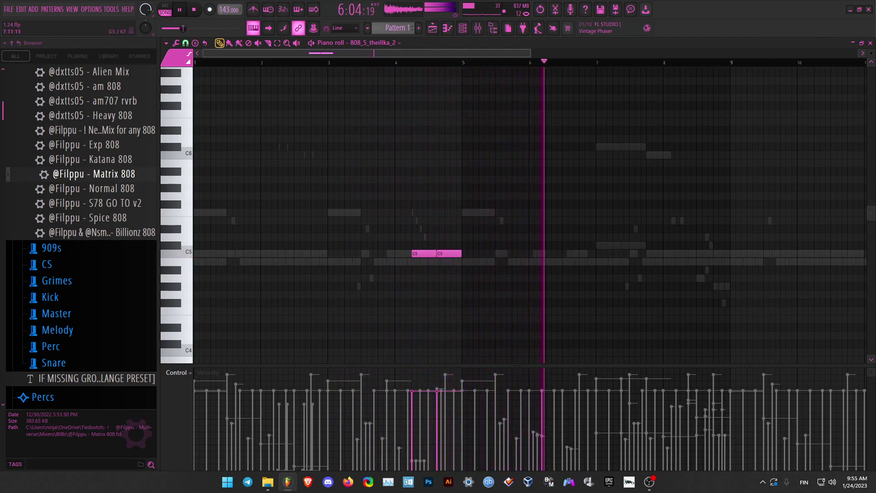
pyautogui.moveTo(185, 29); pyautogui.dragTo(163, 28)
pyautogui.click(374, 43)
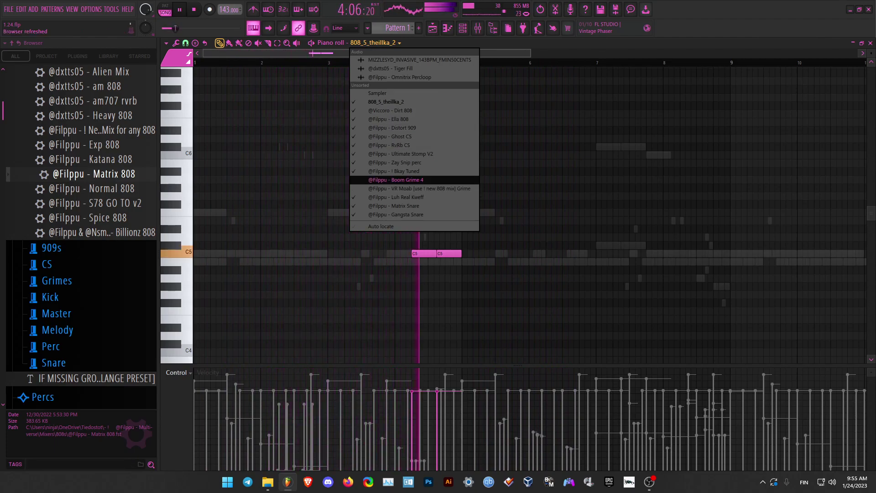
pyautogui.click(395, 179)
pyautogui.scroll(-7, 463, 237)
pyautogui.scroll(2, 524, 137)
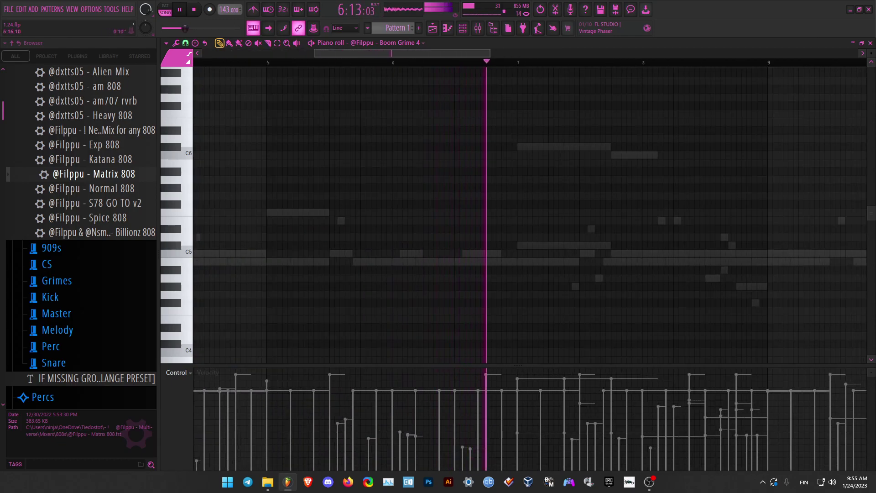
pyautogui.scroll(2, 494, 106)
# On the VR Moab Grime channel, place two-step C5 notes at steps 9 and 11 of bar 6.
pyautogui.click(383, 43)
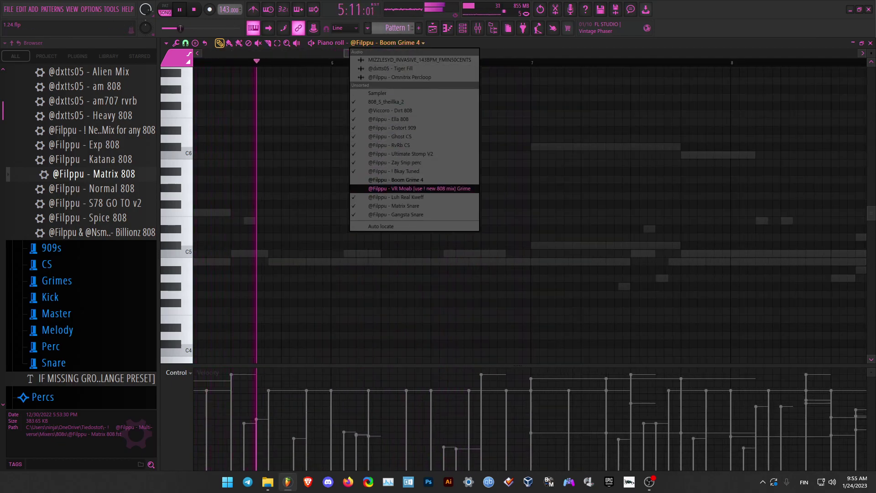
pyautogui.click(433, 188)
pyautogui.click(386, 220)
pyautogui.scroll(3, 409, 220)
pyautogui.moveTo(409, 220); pyautogui.dragTo(530, 253)
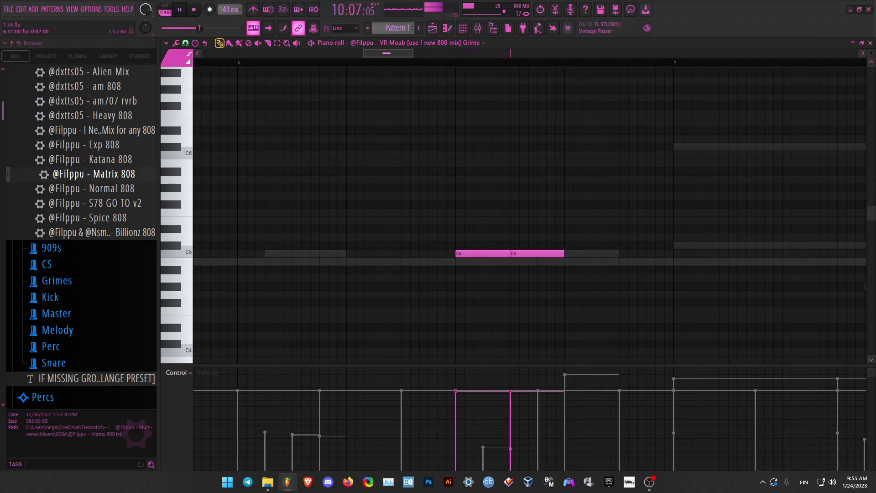
# Layer VR Moab octaves in bar 6: C6 at step 11, and C5, C6 and C7 at step 13.
pyautogui.moveTo(640, 209); pyautogui.dragTo(516, 265)
pyautogui.moveTo(642, 253); pyautogui.dragTo(580, 82)
pyautogui.scroll(1, 597, 159)
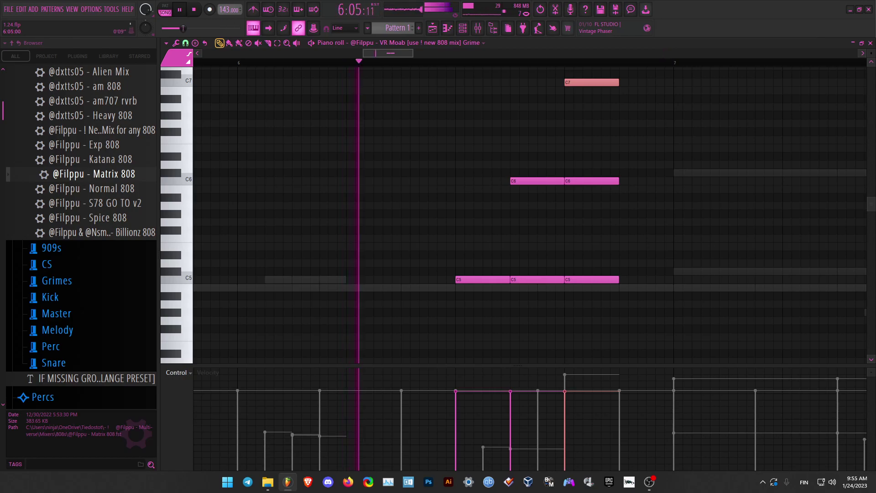
# Delete the VR Moab C7 note and raise the velocities progressively for the notes at steps 11 and 13 of bar 6.
pyautogui.scroll(-6, 564, 160)
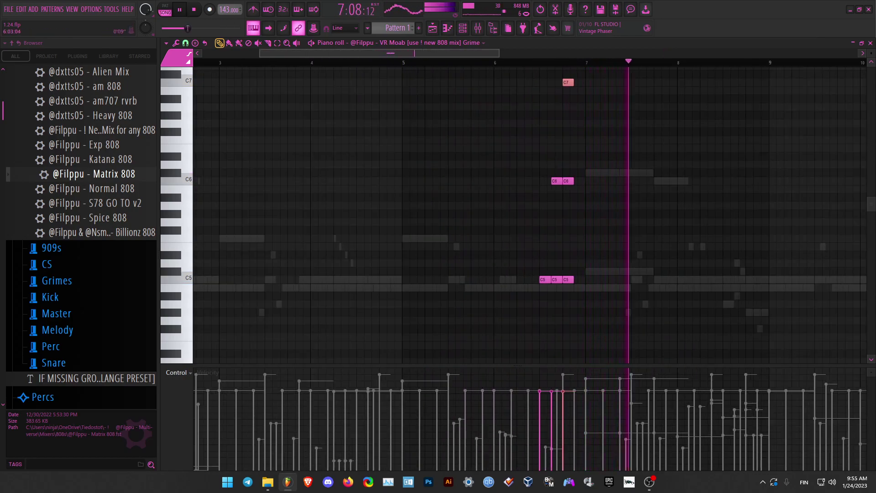
pyautogui.scroll(8, 583, 183)
pyautogui.moveTo(573, 136); pyautogui.dragTo(412, 316)
pyautogui.keyDown('ctrl'); pyautogui.click(410, 345); pyautogui.keyUp('ctrl')
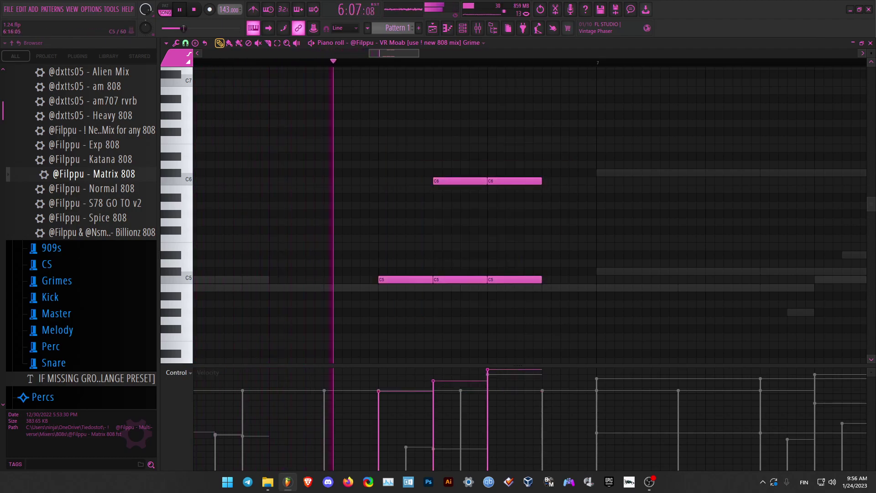
pyautogui.rightClick(611, 271)
pyautogui.rightClick(612, 271)
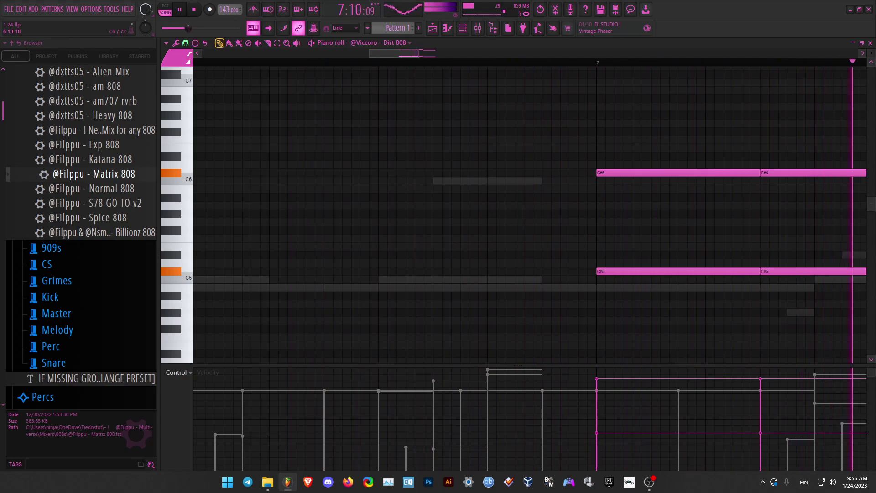
pyautogui.moveTo(631, 114)
pyautogui.mouseDown()
pyautogui.moveTo(627, 132)
pyautogui.moveTo(491, 304)
pyautogui.mouseUp()
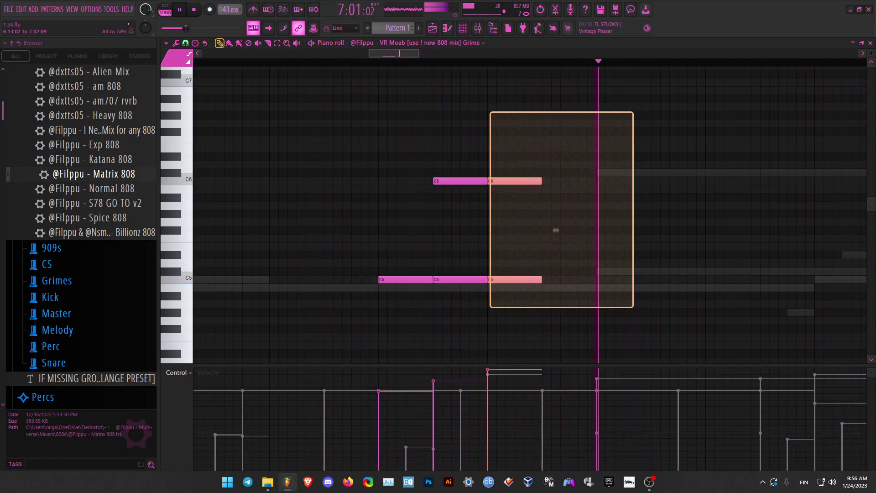
pyautogui.moveTo(555, 231)
pyautogui.mouseDown()
pyautogui.moveTo(455, 230)
pyautogui.moveTo(556, 230)
pyautogui.mouseUp()
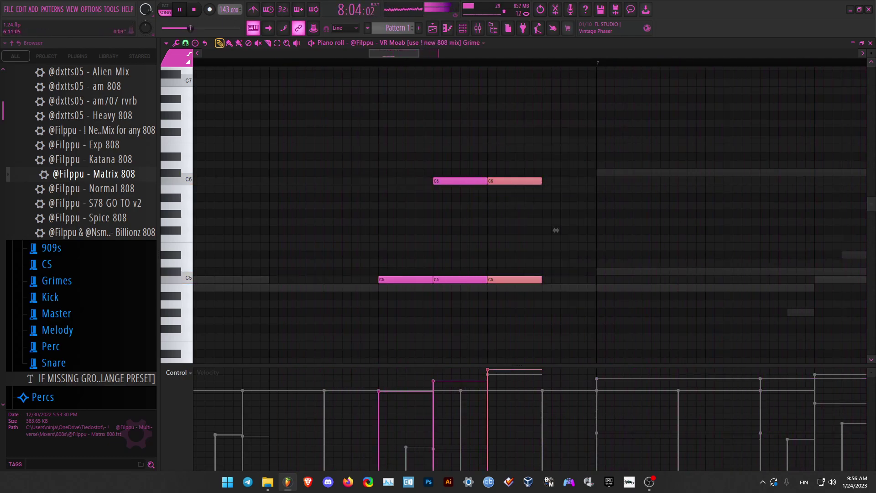
pyautogui.press('F6')
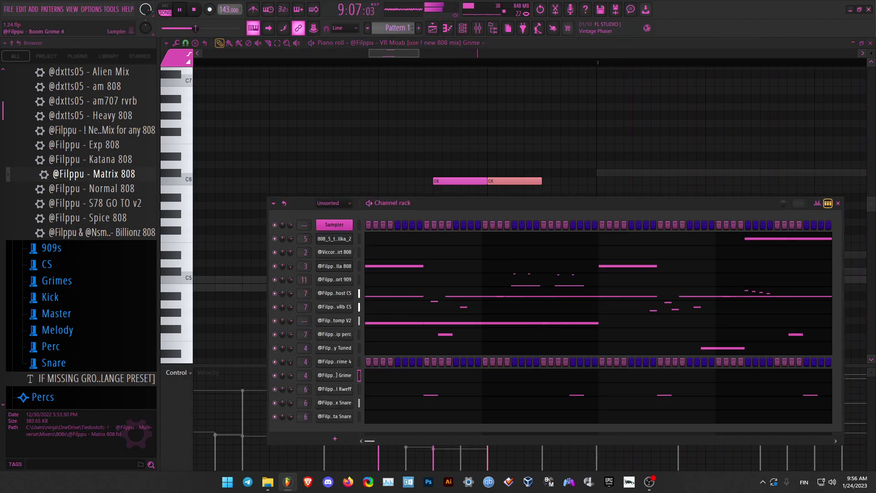
pyautogui.click(335, 375)
pyautogui.rightClick(366, 83)
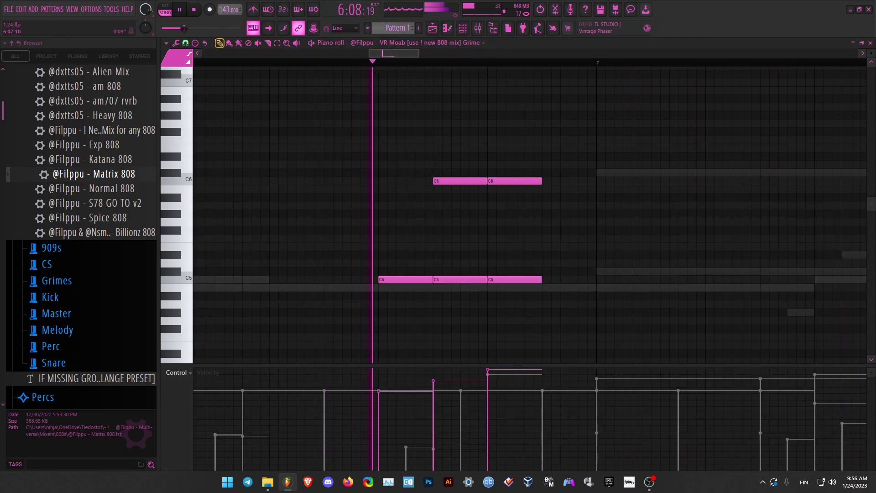
pyautogui.moveTo(499, 180); pyautogui.dragTo(565, 305)
# Open the VR Moab sample in Edison from its channel settings, detect its pitch regions and return to its notes.
pyautogui.click(462, 29)
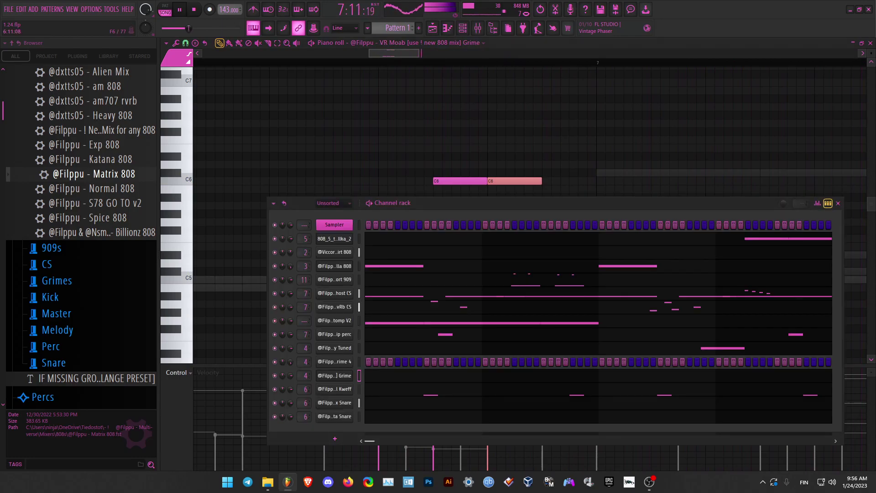
pyautogui.click(334, 375)
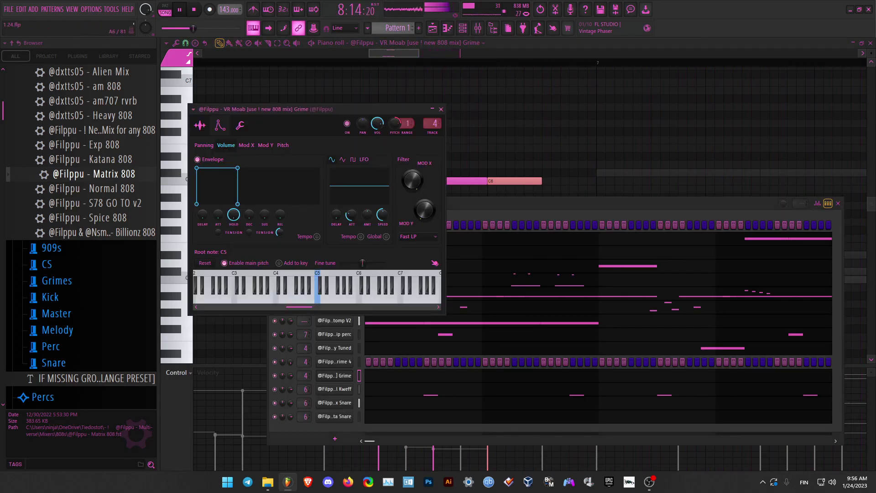
pyautogui.click(199, 125)
pyautogui.hotkey('ctrl', 'e')
pyautogui.click(255, 148)
pyautogui.click(279, 276)
pyautogui.press('F7')
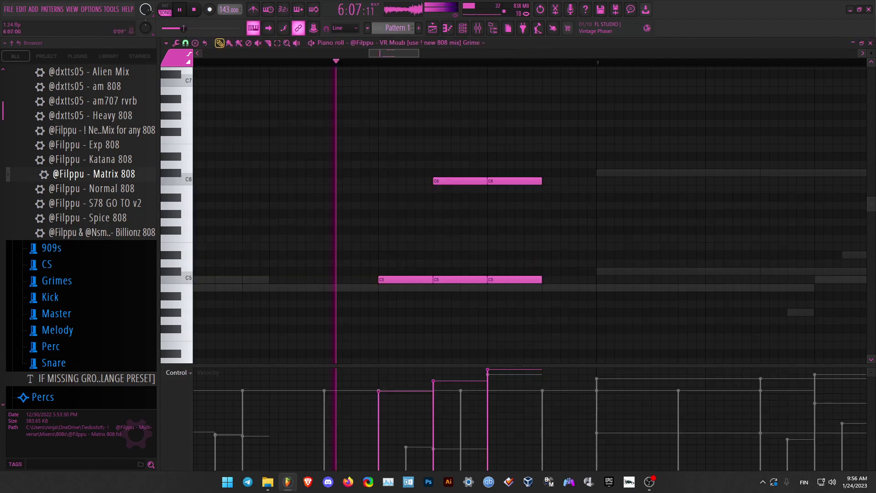
# Transpose all VR Moab notes in bar 6 up five semitones to F5 and F6 and replay them.
pyautogui.moveTo(583, 146); pyautogui.dragTo(384, 328)
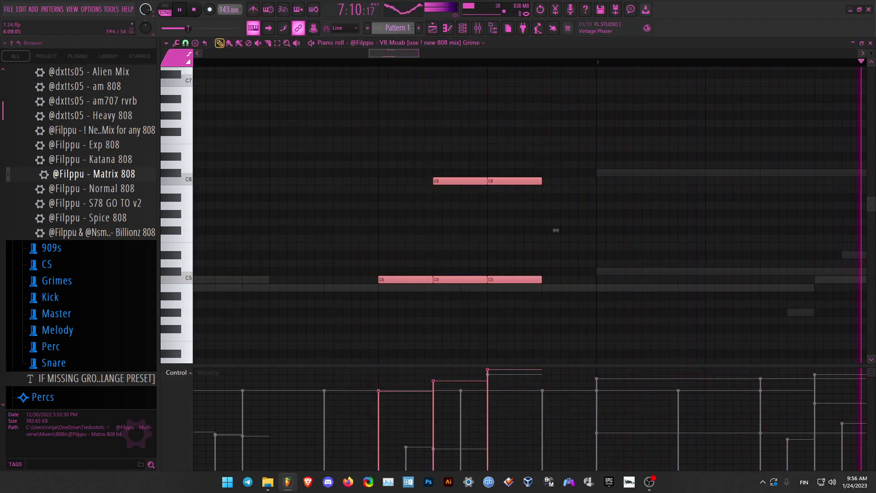
pyautogui.hotkey('shift', 'Up')
pyautogui.hotkey('shift', 'Up')
pyautogui.hotkey('shift', 'Up')
pyautogui.hotkey('shift', 'Up')
pyautogui.hotkey('shift', 'Up')
pyautogui.click(315, 63)
# Duplicate the VR Moab F5 and F6 notes at step 13 of bar 6 to step 15 and clear the selection.
pyautogui.moveTo(564, 111); pyautogui.dragTo(538, 267)
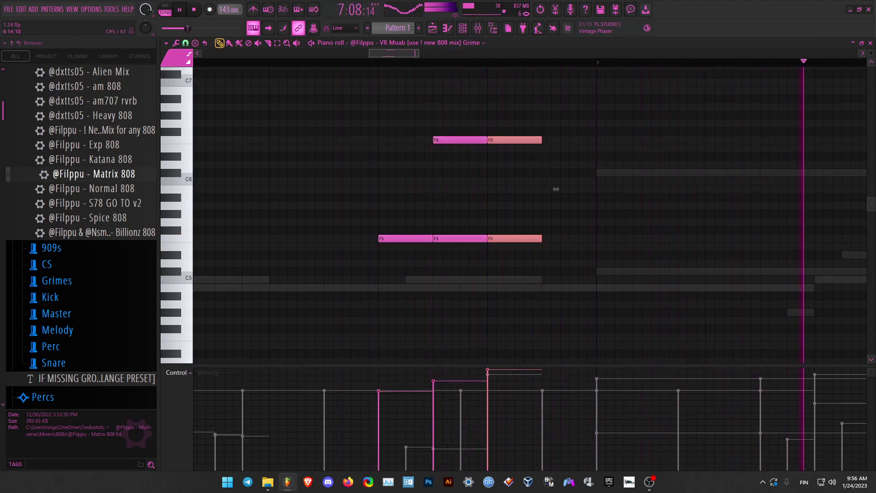
pyautogui.moveTo(556, 189); pyautogui.dragTo(610, 189)
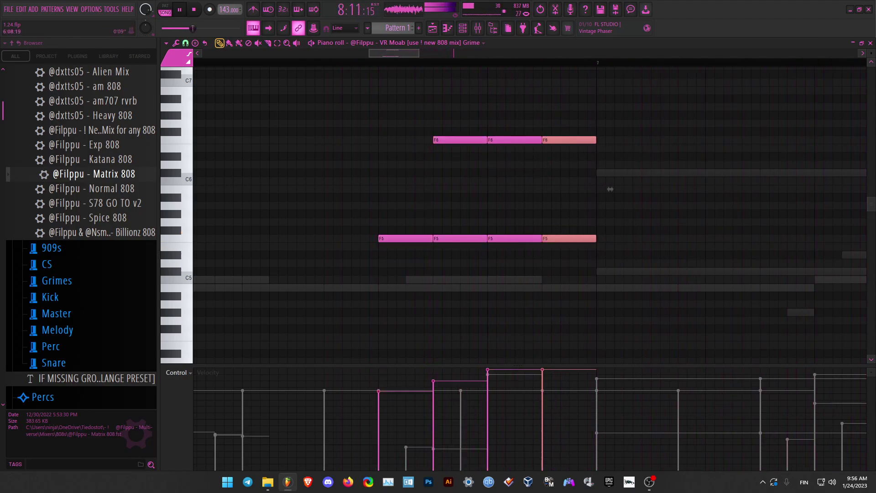
pyautogui.click(359, 63)
pyautogui.hotkey('ctrl', 'd')
# Route the VR Moab Grime channel to mixer track 12.
pyautogui.click(478, 28)
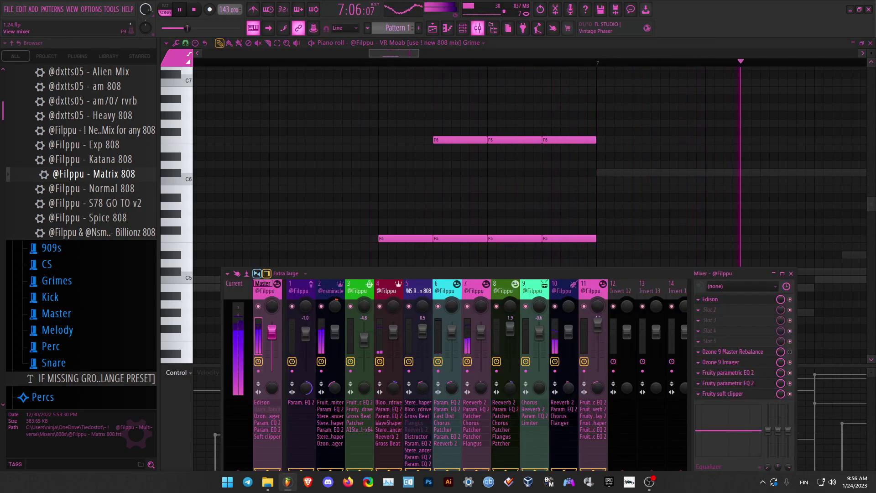
pyautogui.press('F6')
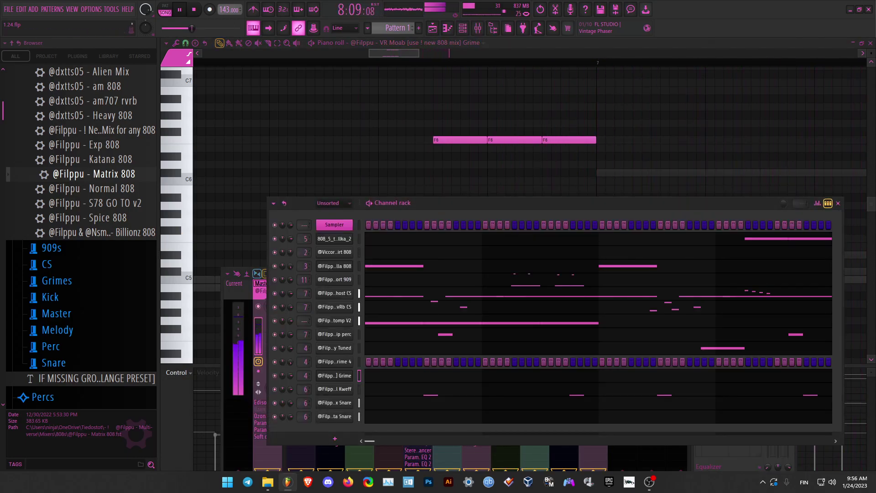
pyautogui.scroll(10, 81, 237)
pyautogui.click(46, 328)
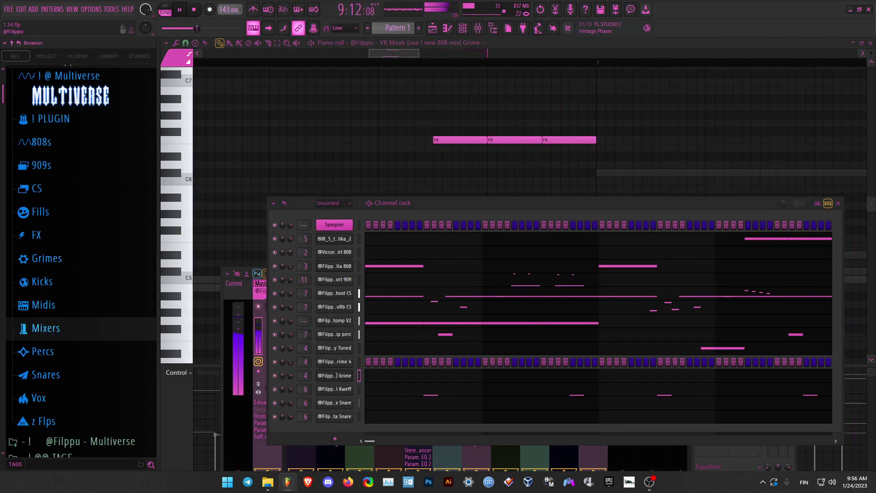
pyautogui.moveTo(304, 376); pyautogui.dragTo(304, 370)
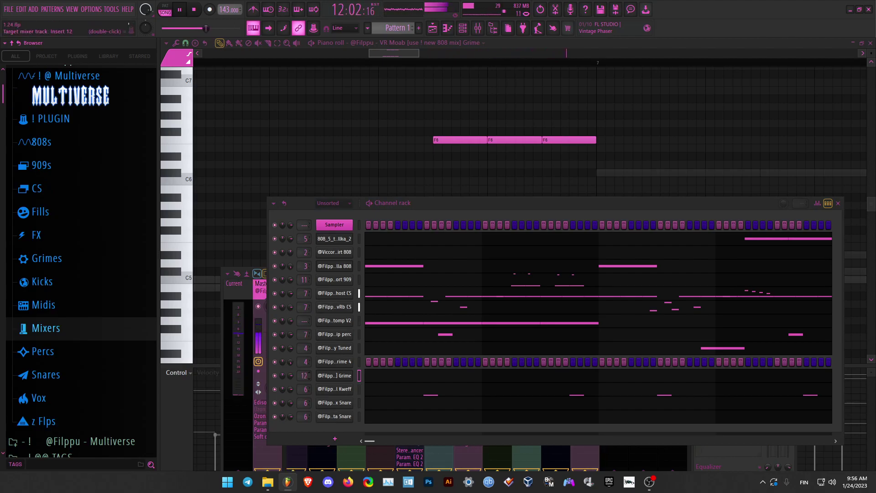
# Load the "! New Favourite Mix for any 808" preset from the Mixers 808s folder onto mixer insert 13.
pyautogui.click(643, 457)
pyautogui.click(46, 259)
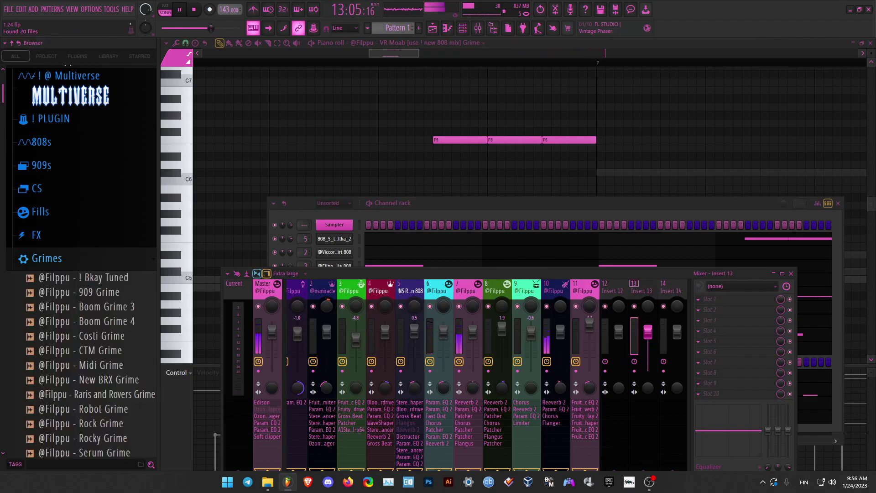
pyautogui.scroll(1, 51, 276)
pyautogui.click(51, 274)
pyautogui.click(46, 341)
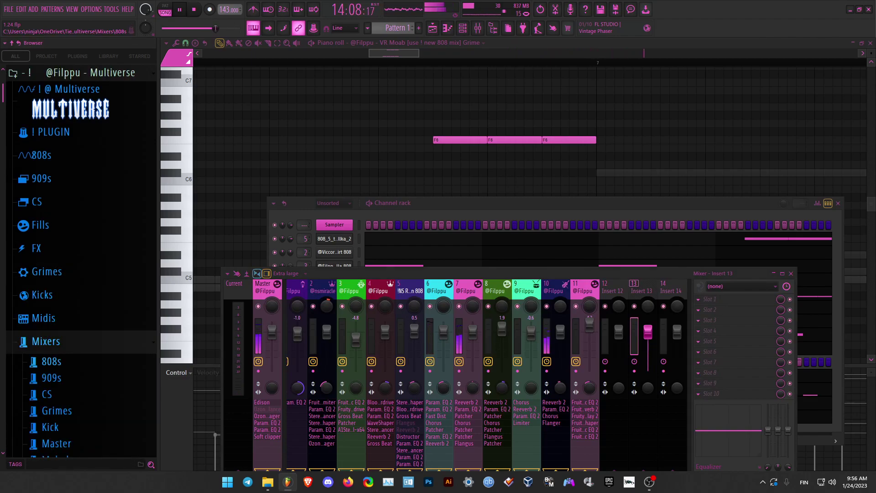
pyautogui.click(52, 361)
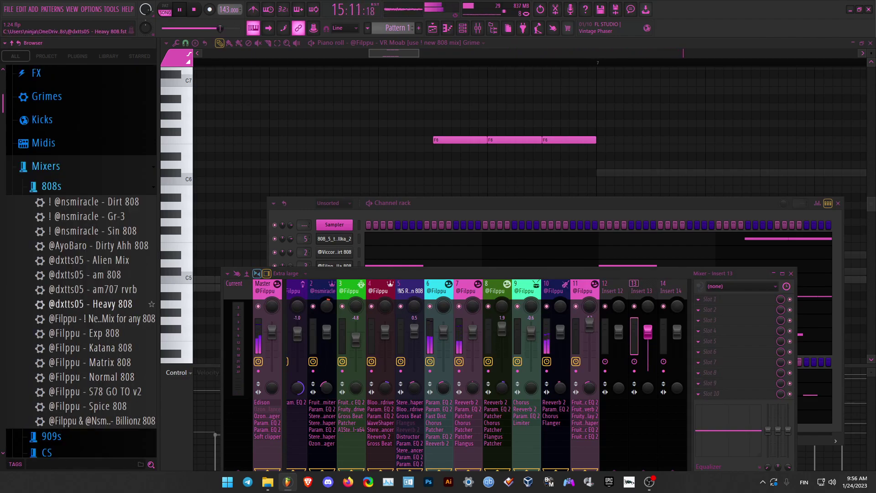
pyautogui.click(101, 319)
pyautogui.moveTo(100, 319); pyautogui.dragTo(643, 347)
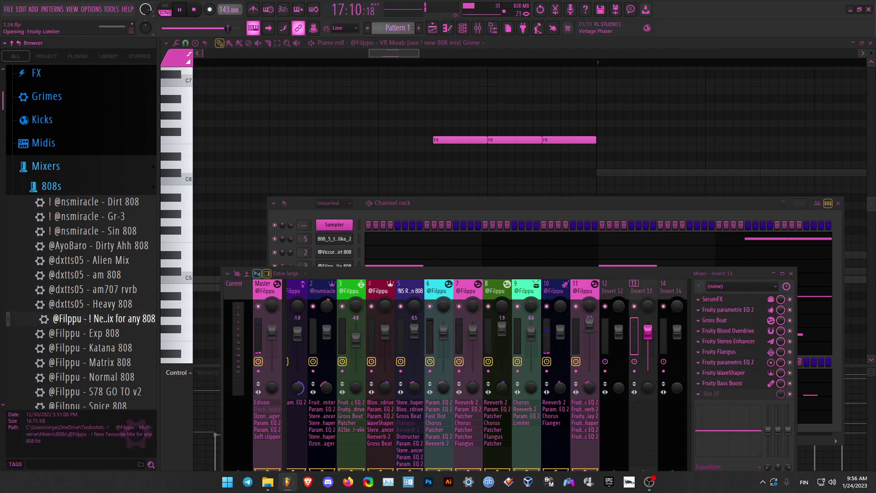
pyautogui.press('Return')
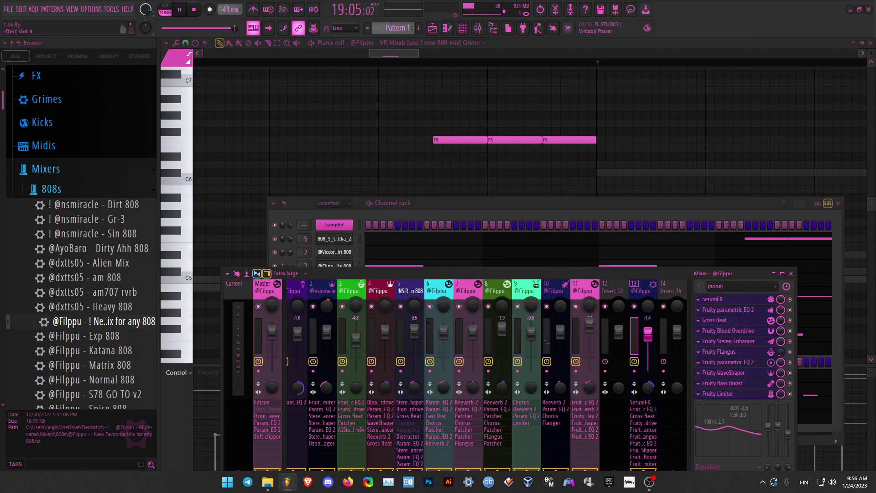
# Advance Gross Beat on mixer insert 13 to its next preset, choose time slot 5 and return to the VR Moab notes.
pyautogui.click(714, 320)
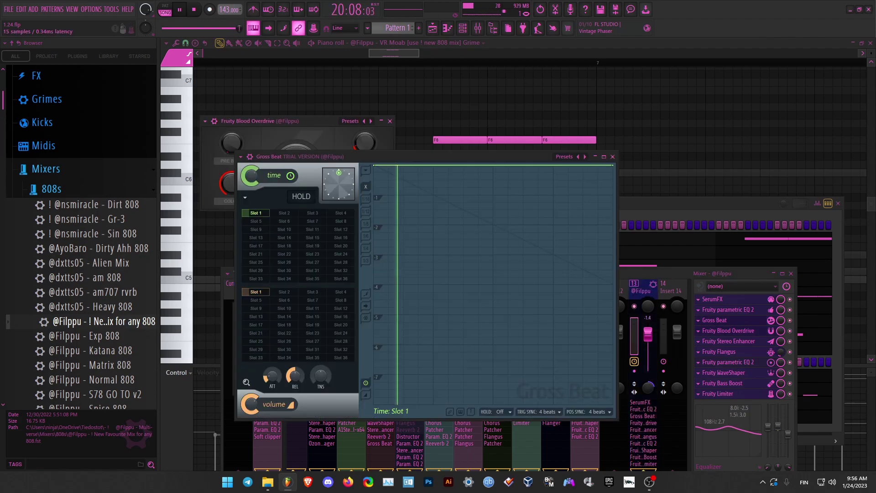
pyautogui.click(584, 156)
pyautogui.click(255, 221)
pyautogui.click(682, 115)
pyautogui.click(287, 62)
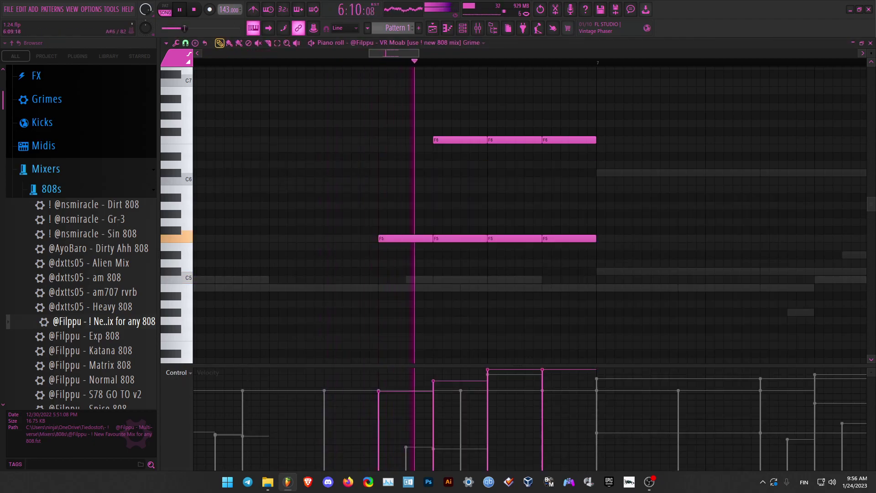
# Delete the VR Moab F6 note at step 11 of bar 6.
pyautogui.scroll(-3, 286, 63)
pyautogui.moveTo(398, 63); pyautogui.dragTo(197, 63)
pyautogui.scroll(4, 516, 137)
pyautogui.moveTo(542, 112); pyautogui.dragTo(452, 158)
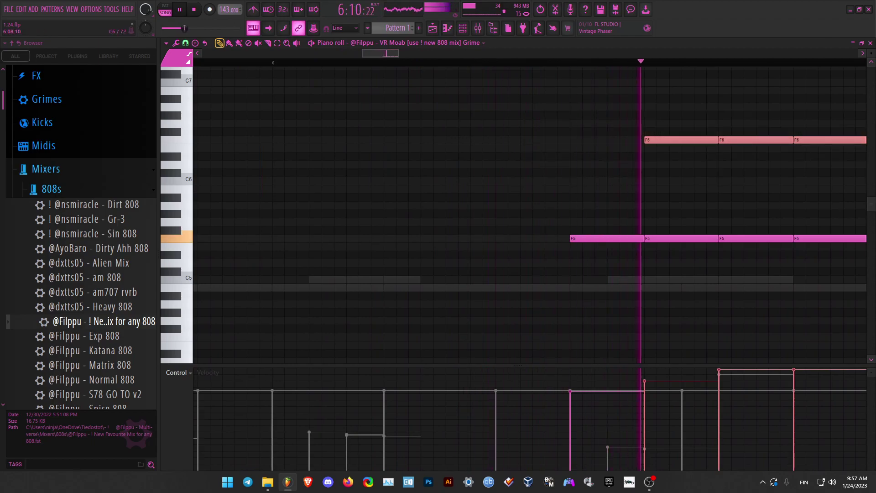
pyautogui.scroll(-2, 546, 146)
pyautogui.rightClick(629, 140)
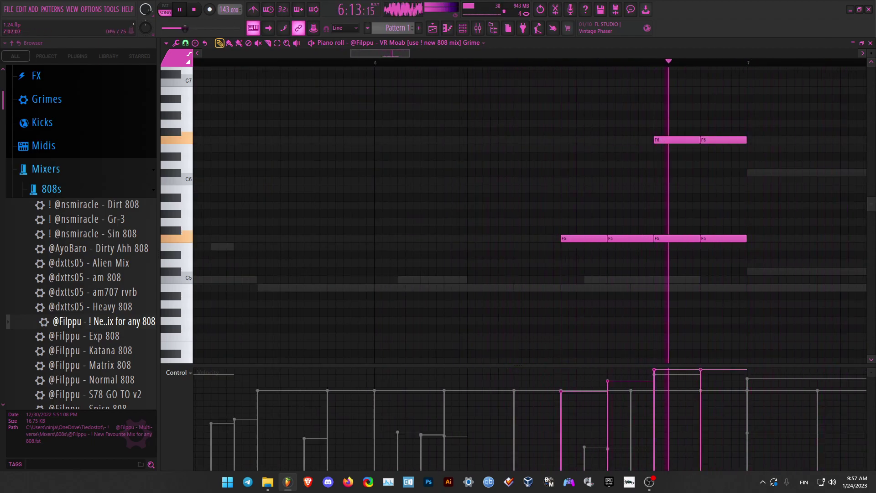
# Transpose the VR Moab notes in bar 6 to C5 and C6, and delete the two C6 notes.
pyautogui.moveTo(498, 62); pyautogui.dragTo(196, 62)
pyautogui.moveTo(769, 120); pyautogui.dragTo(551, 290)
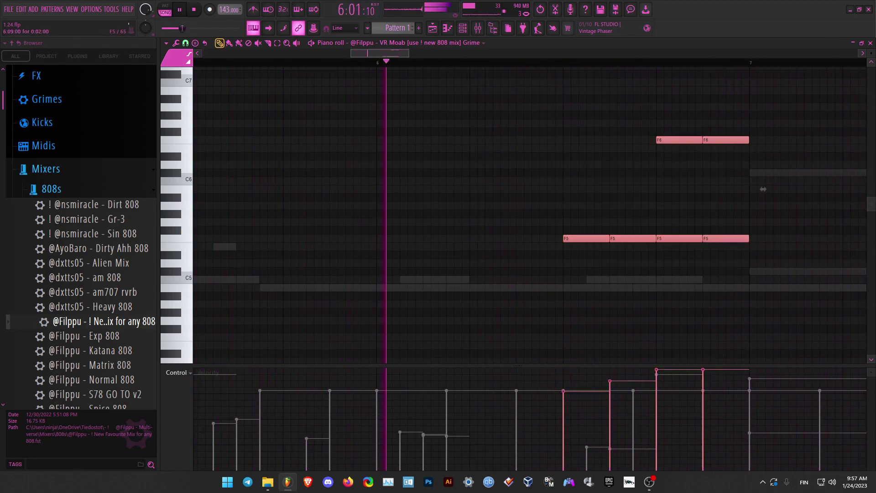
pyautogui.click(597, 229)
pyautogui.rightClick(619, 229)
pyautogui.moveTo(780, 112); pyautogui.dragTo(563, 291)
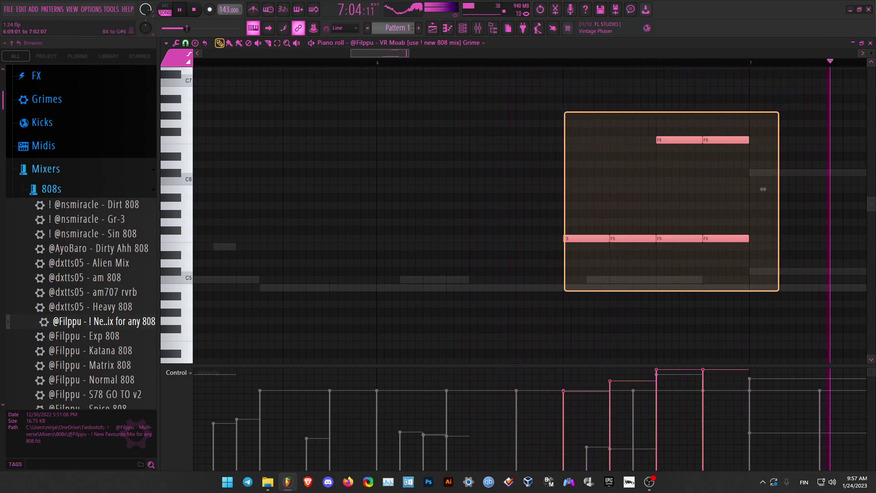
pyautogui.moveTo(594, 238); pyautogui.dragTo(601, 287)
pyautogui.moveTo(770, 238); pyautogui.dragTo(763, 230)
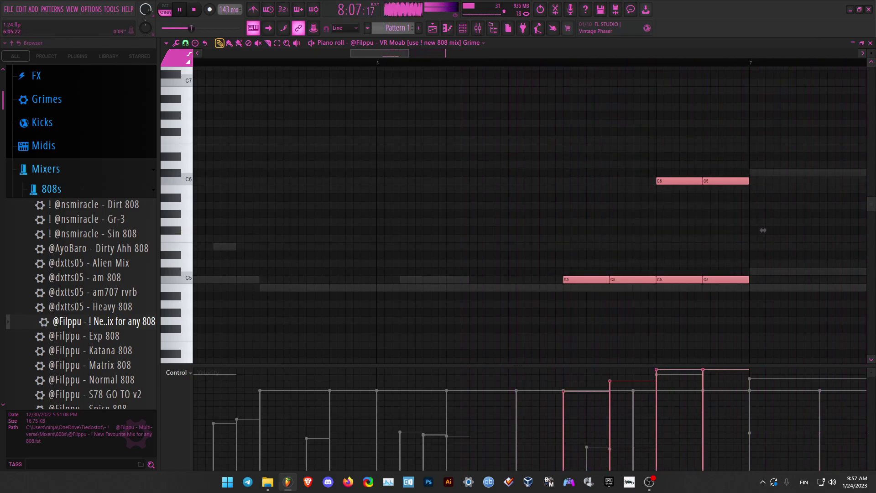
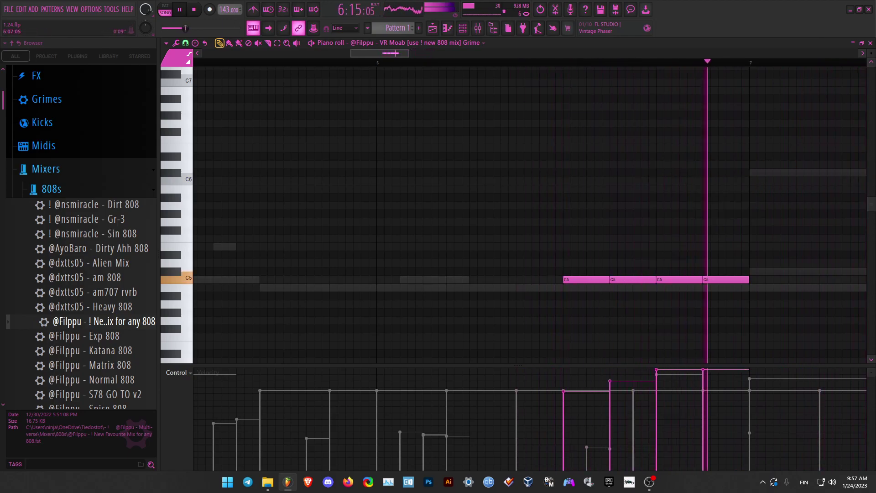
pyautogui.scroll(1, 529, 210)
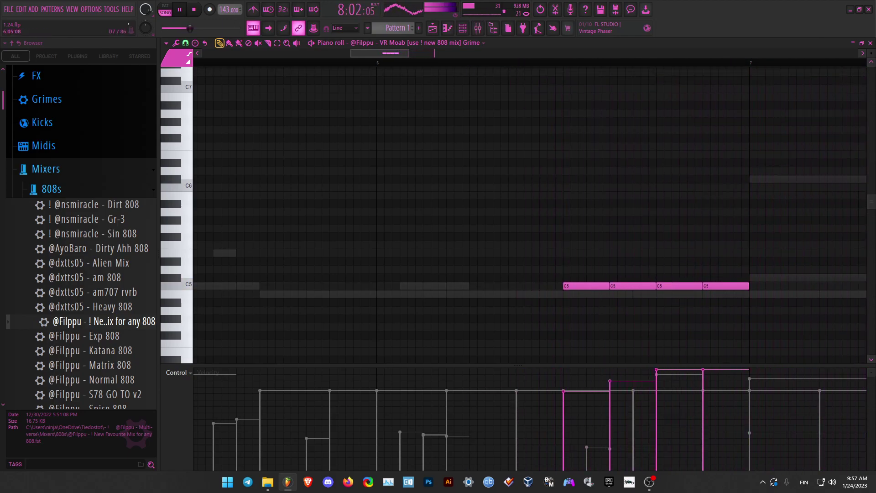
pyautogui.scroll(-4, 652, 292)
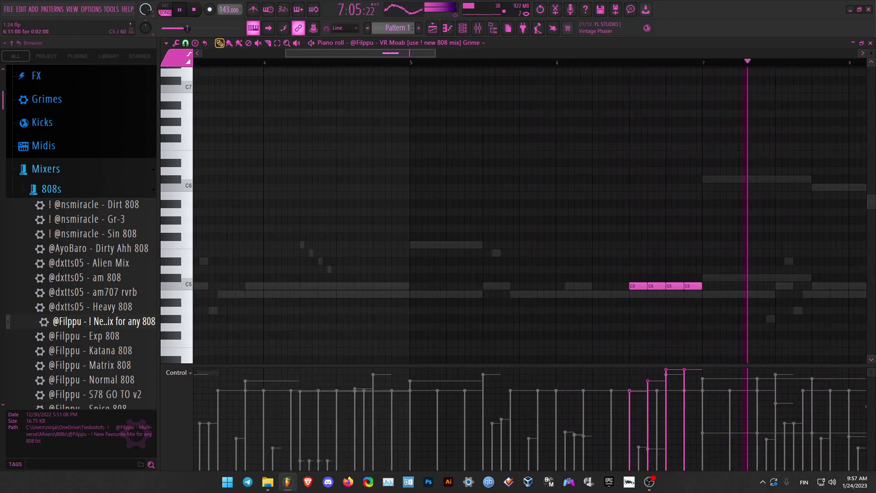
pyautogui.scroll(4, 586, 286)
# Bring up the channel rack and audition the Raris and Rovers Grime sample from the Grimes folder.
pyautogui.click(463, 28)
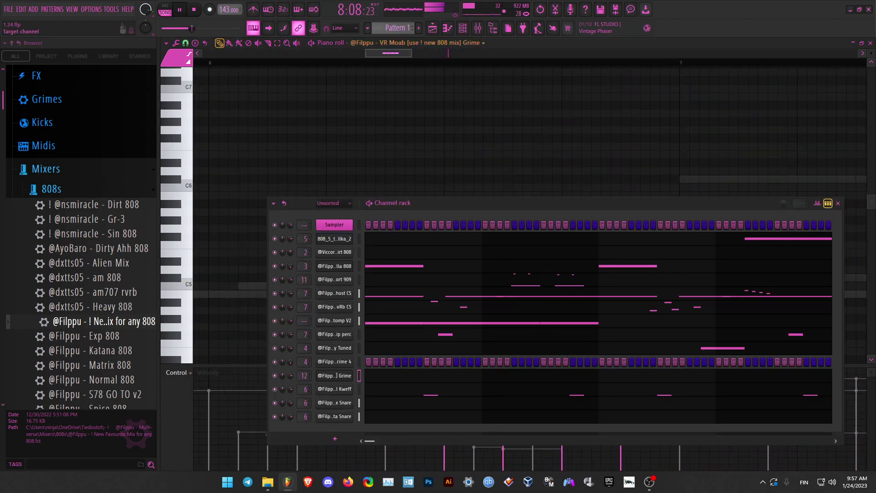
pyautogui.click(46, 170)
pyautogui.click(46, 99)
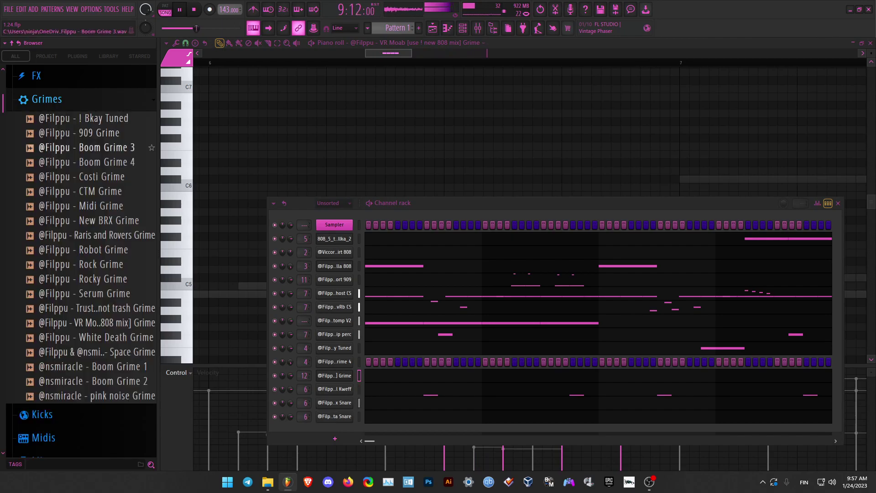
pyautogui.click(92, 235)
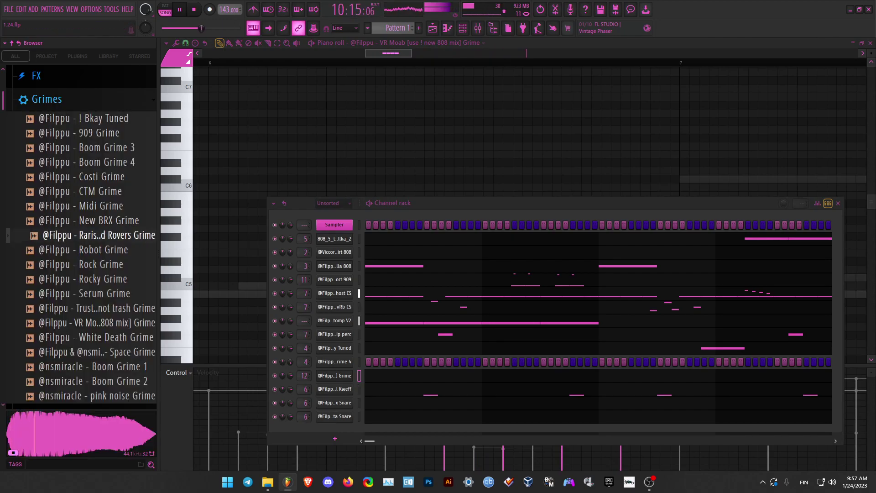
# Delete the VR Moab Grime channel and reset mixer track 13 to its default state.
pyautogui.rightClick(334, 375)
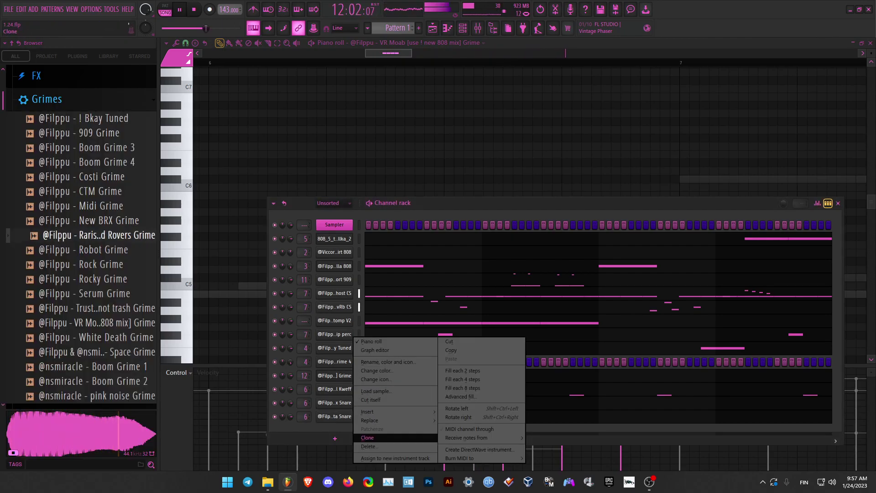
pyautogui.click(369, 446)
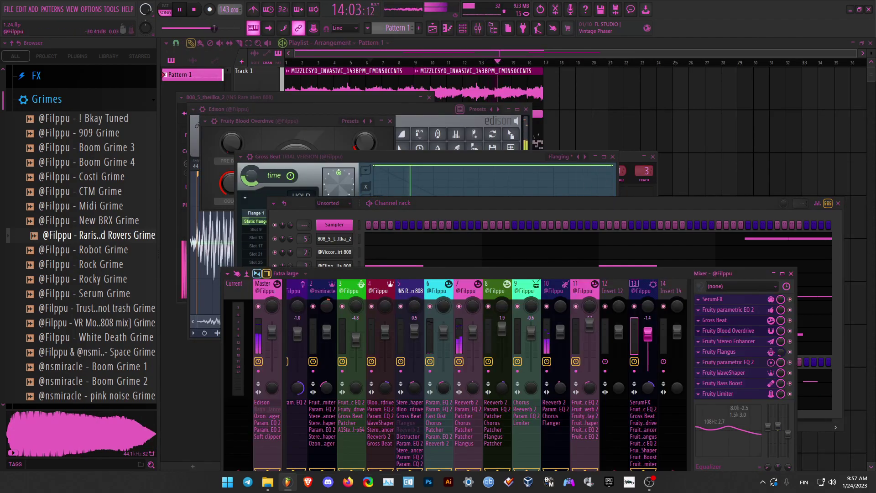
pyautogui.rightClick(643, 287)
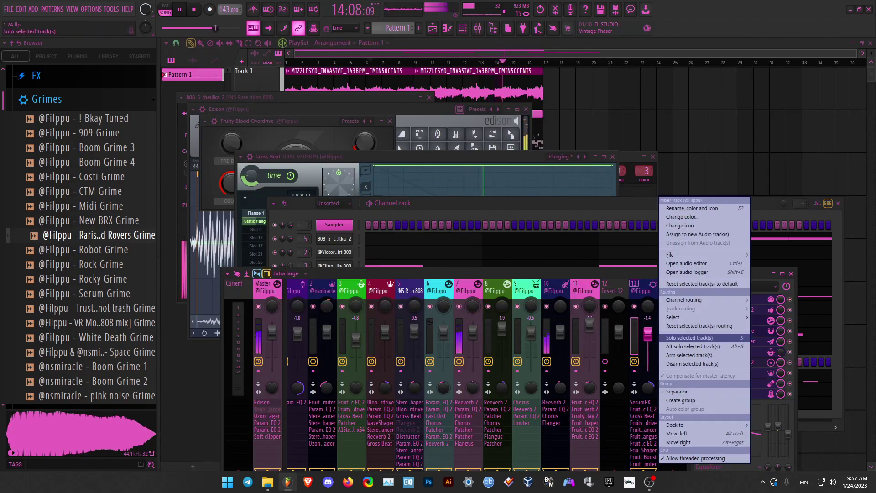
pyautogui.click(698, 283)
pyautogui.press('Return')
pyautogui.press('F5')
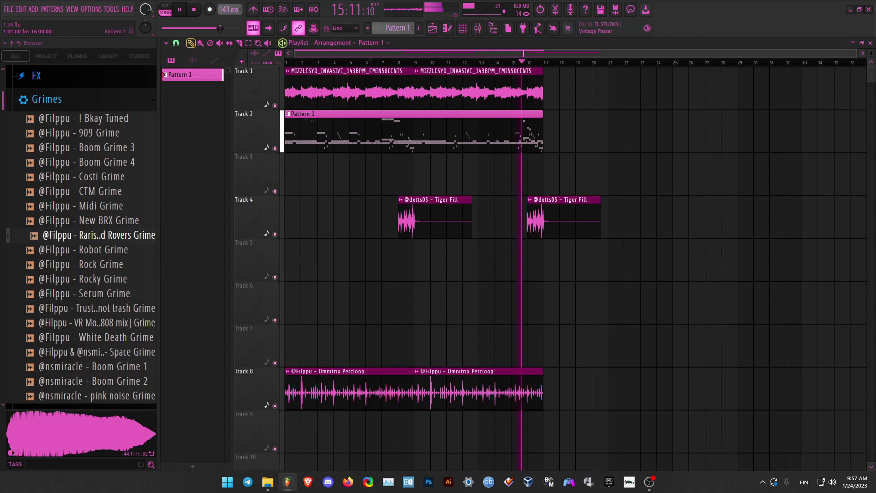
# Open the piano roll and switch from the 808_5_theillka_2 notes to the Dirt 808 notes in bars 7 and 8.
pyautogui.press('F7')
pyautogui.scroll(-5, 374, 212)
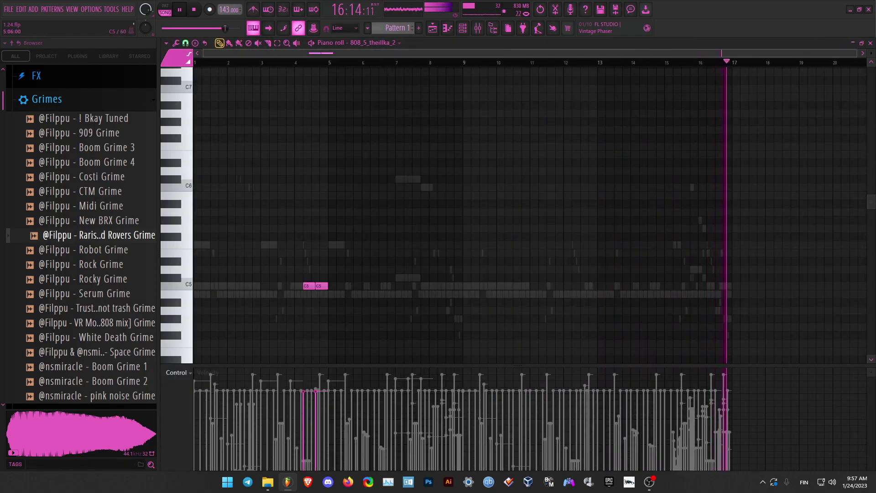
pyautogui.scroll(4, 304, 294)
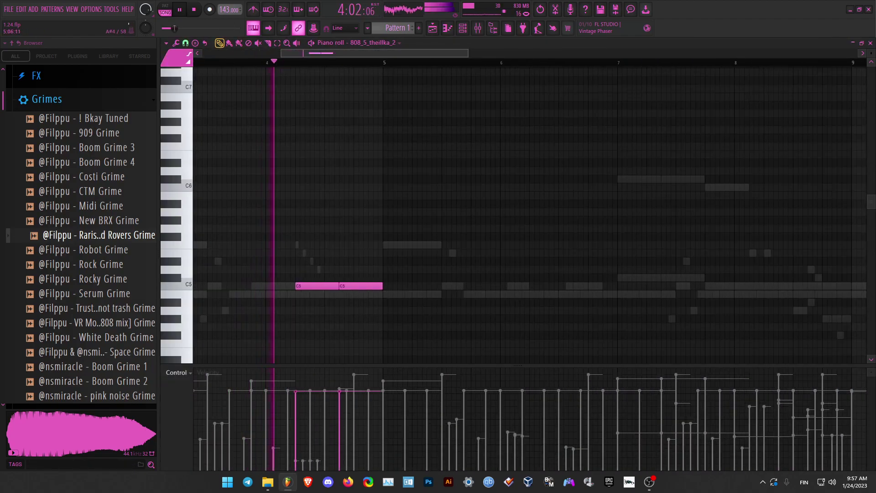
pyautogui.scroll(-5, 466, 295)
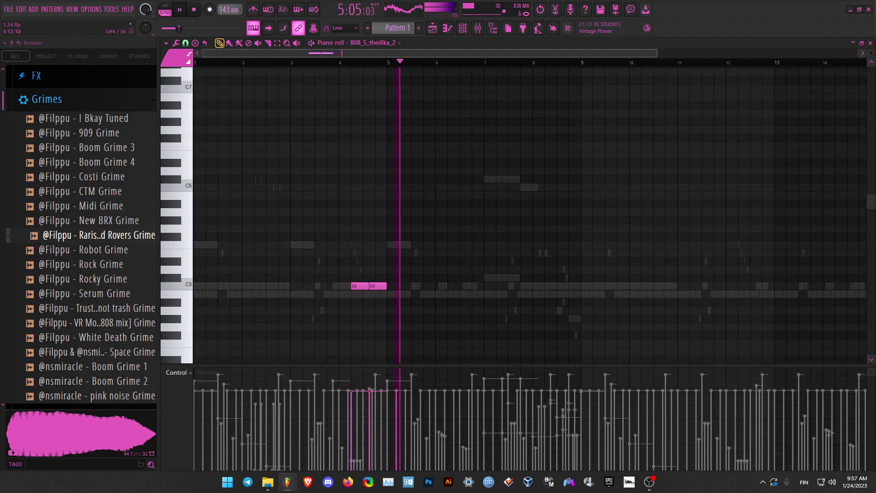
pyautogui.scroll(3, 416, 269)
pyautogui.scroll(2, 406, 273)
pyautogui.rightClick(403, 277)
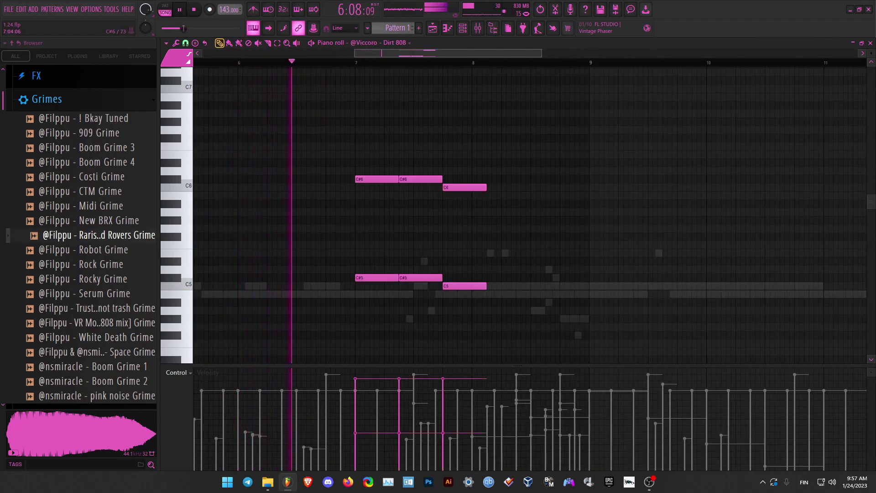
pyautogui.scroll(-3, 371, 265)
pyautogui.scroll(3, 341, 245)
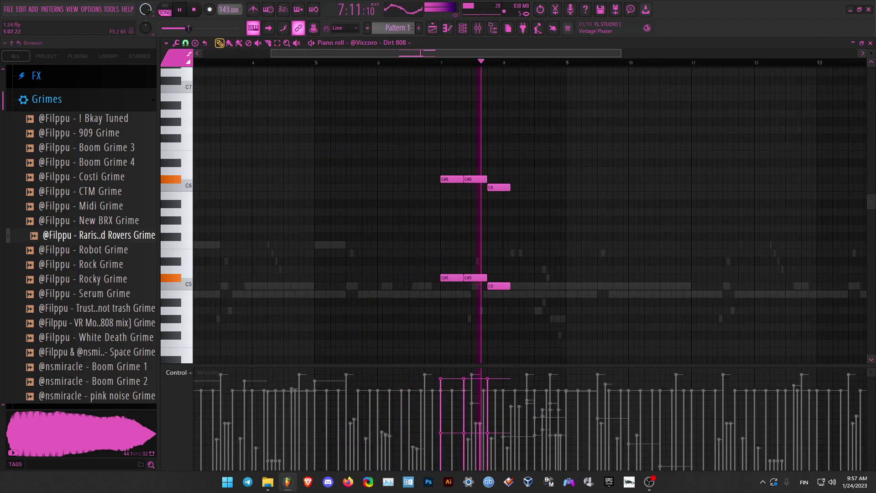
# Switch the piano roll to the Ella 808 channel through its ghost note in bar 5.
pyautogui.click(340, 244)
pyautogui.rightClick(340, 245)
pyautogui.doubleClick(340, 245)
pyautogui.press('Escape')
pyautogui.rightClick(344, 245)
pyautogui.rightClick(344, 245)
pyautogui.rightClick(344, 244)
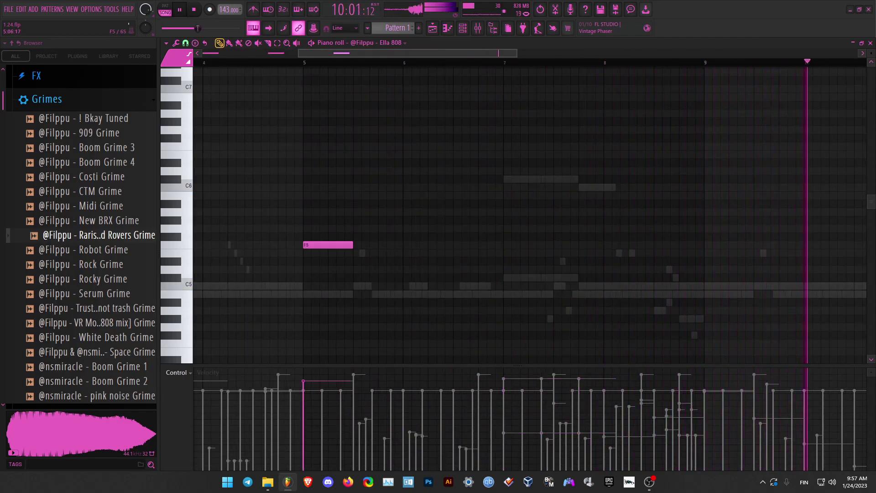
# Try an eight-step Ella 808 note on C5 at step 9 of bar 6 and remove it.
pyautogui.scroll(2, 484, 286)
pyautogui.moveTo(443, 286); pyautogui.dragTo(416, 286)
pyautogui.click(443, 294)
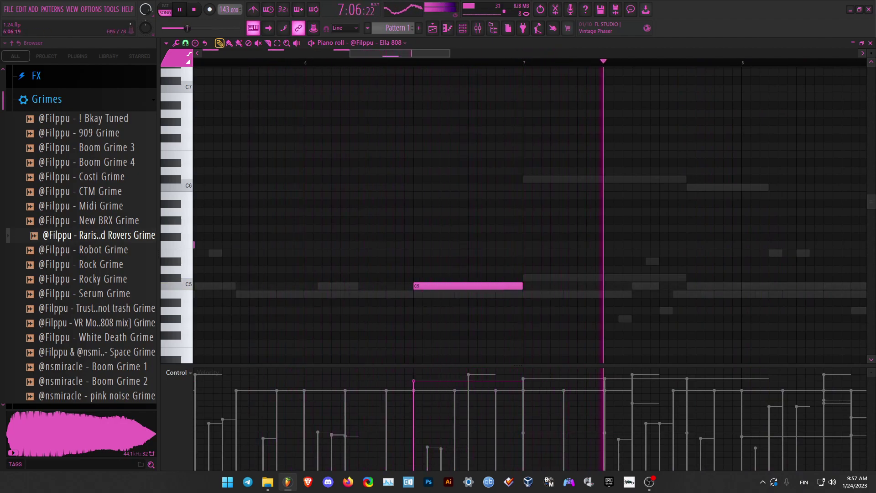
pyautogui.scroll(-5, 375, 269)
pyautogui.rightClick(385, 285)
# Switch the piano roll to the Boom Grime 4 channel.
pyautogui.click(379, 43)
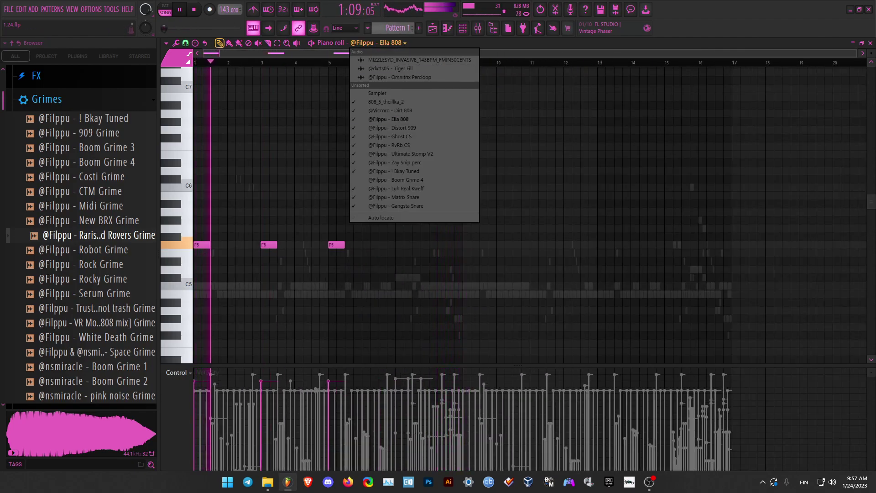
pyautogui.click(396, 179)
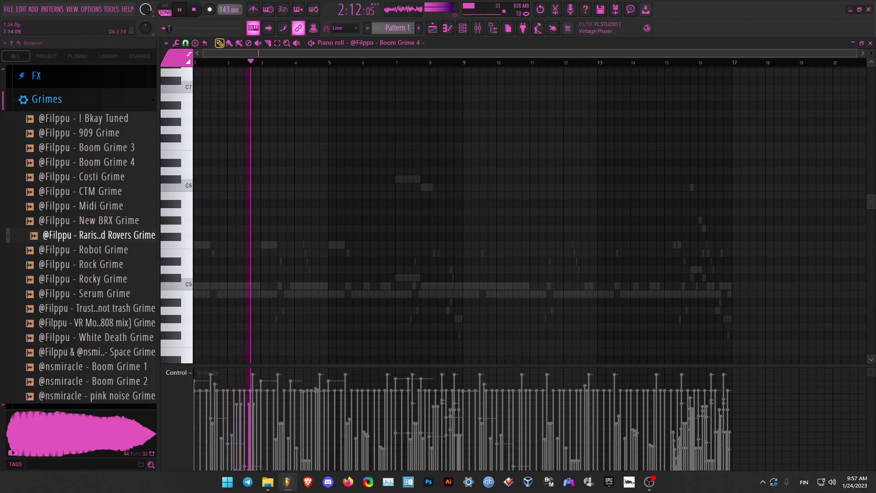
# Try an eight-step C5 note at step 9 of bar 6, raise its velocity, move it to F5 and remove it.
pyautogui.scroll(5, 375, 285)
pyautogui.keyDown('ctrl'); pyautogui.scroll(2, 377, 215); pyautogui.keyUp('ctrl')
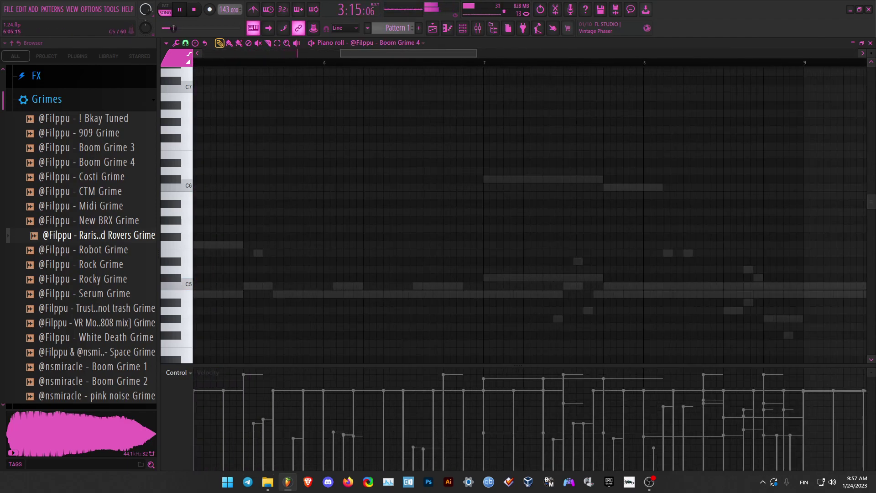
pyautogui.keyDown('ctrl'); pyautogui.scroll(3, 383, 214); pyautogui.keyUp('ctrl')
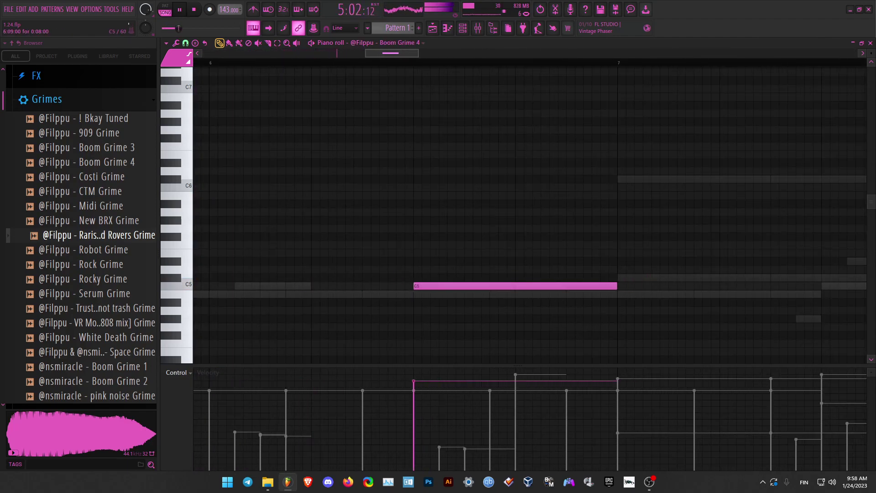
pyautogui.keyDown('ctrl'); pyautogui.scroll(-5, 457, 318); pyautogui.keyUp('ctrl')
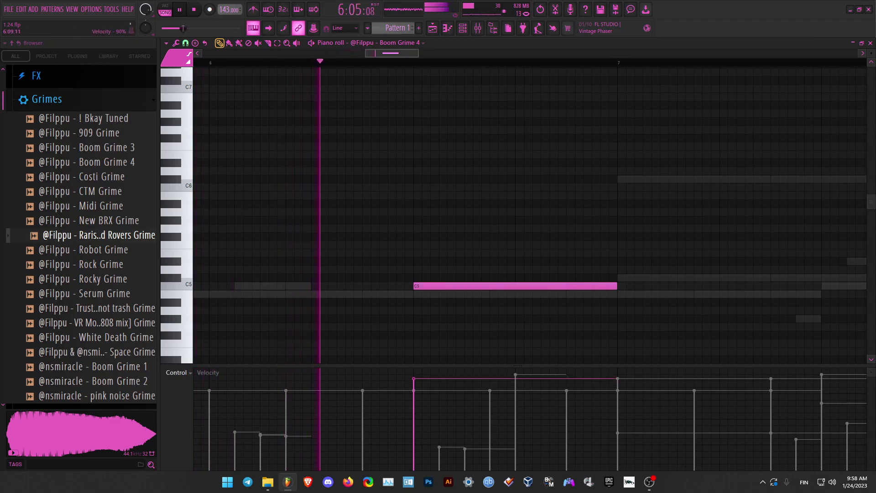
pyautogui.keyDown('ctrl'); pyautogui.scroll(4, 472, 303); pyautogui.keyUp('ctrl')
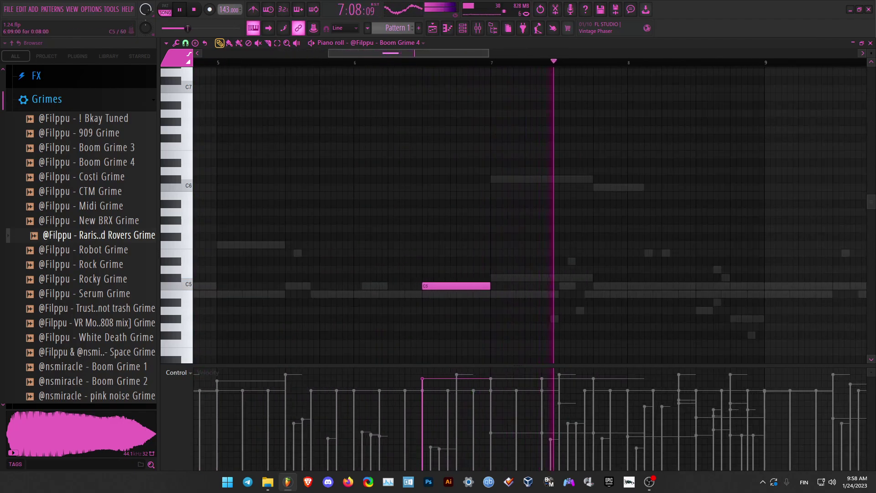
pyautogui.moveTo(458, 286); pyautogui.dragTo(458, 245)
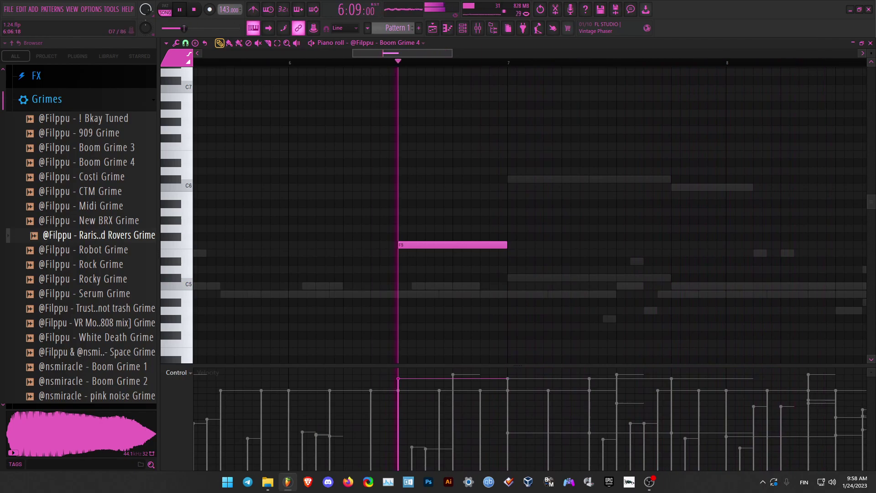
pyautogui.keyDown('ctrl'); pyautogui.scroll(-5, 443, 214); pyautogui.keyUp('ctrl')
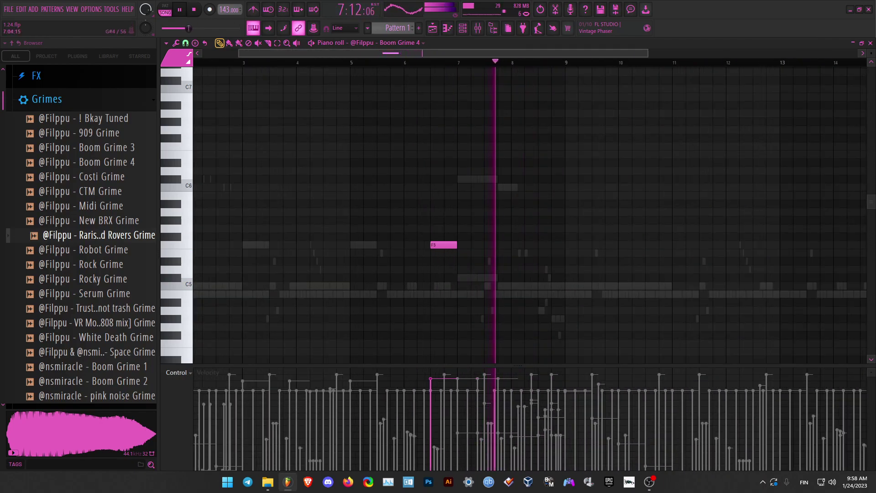
pyautogui.keyDown('ctrl'); pyautogui.scroll(2, 488, 215); pyautogui.keyUp('ctrl')
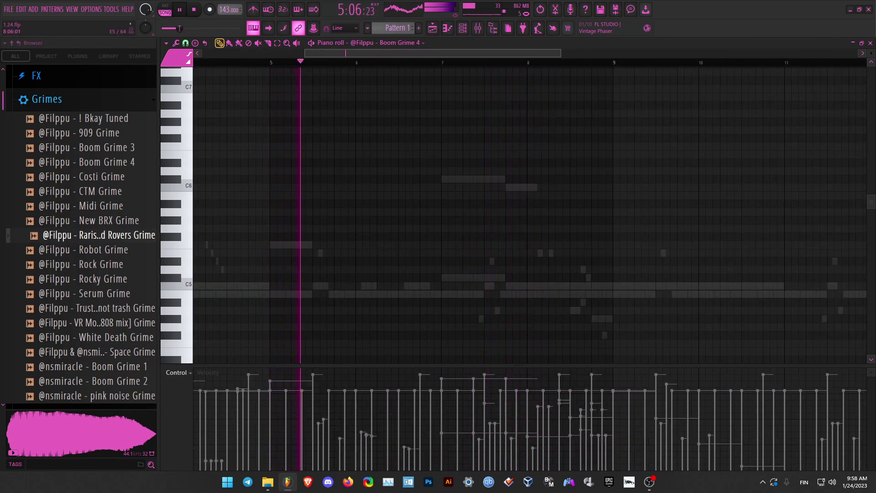
# Add four-step Boom Grime 4 notes in bar 8: C#6 at step 3, C6 at step 7 and B5 at step 11.
pyautogui.keyDown('ctrl'); pyautogui.scroll(4, 529, 215); pyautogui.keyUp('ctrl')
pyautogui.click(388, 180)
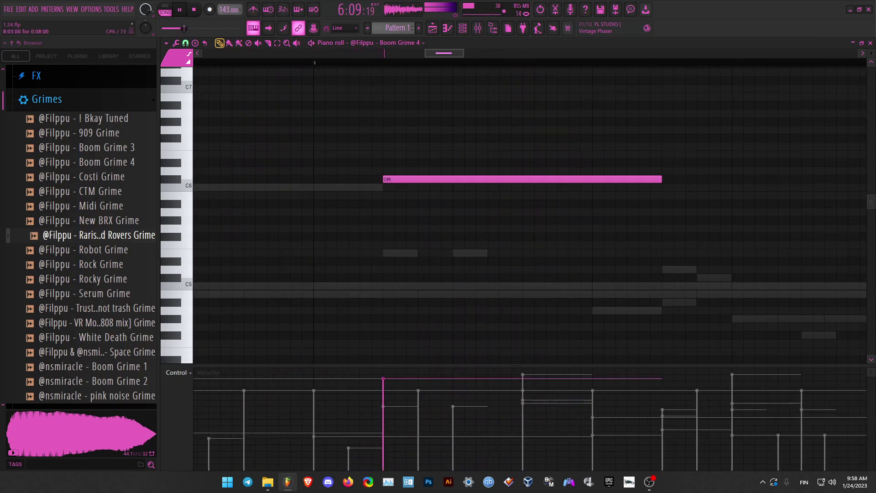
pyautogui.moveTo(637, 179); pyautogui.dragTo(498, 186)
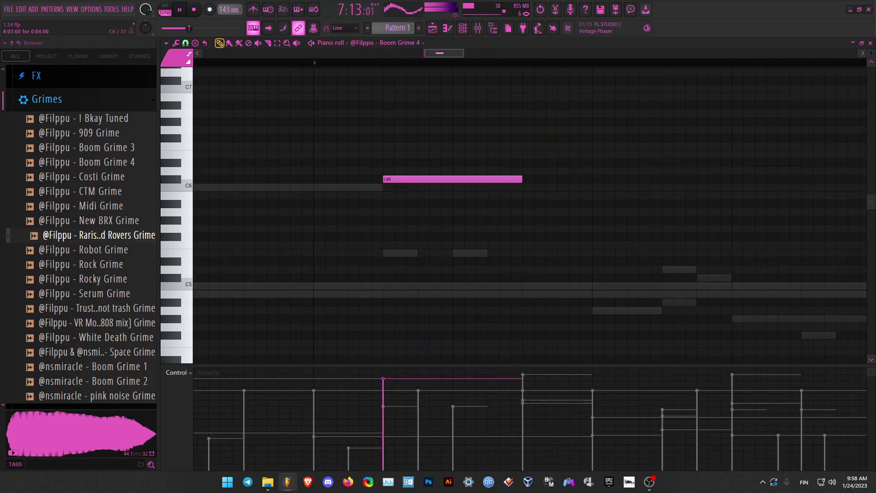
pyautogui.click(526, 188)
pyautogui.click(665, 196)
pyautogui.keyDown('ctrl'); pyautogui.scroll(-2, 708, 221); pyautogui.keyUp('ctrl')
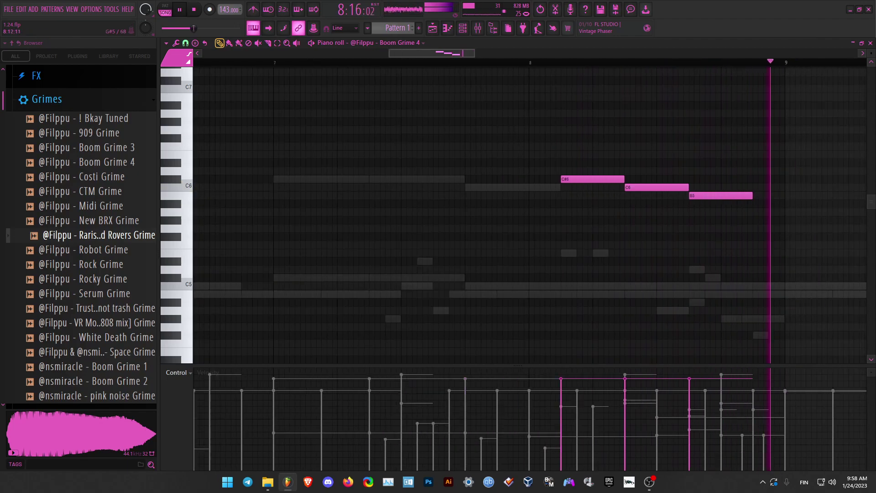
# Move the Boom Grime 4 C6 note in bar 8 to step 5, keeping its four-step length.
pyautogui.keyDown('ctrl'); pyautogui.scroll(2, 822, 294); pyautogui.keyUp('ctrl')
pyautogui.keyDown('ctrl'); pyautogui.scroll(2, 575, 179); pyautogui.keyUp('ctrl')
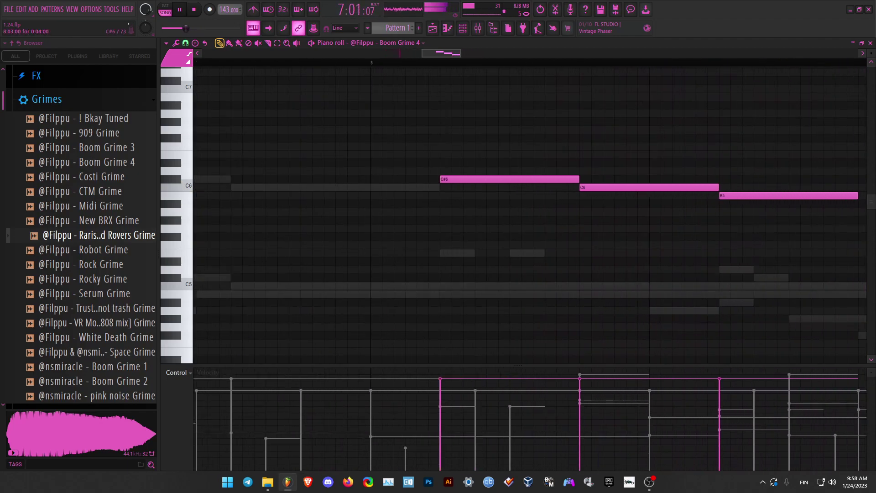
pyautogui.moveTo(613, 187); pyautogui.dragTo(544, 188)
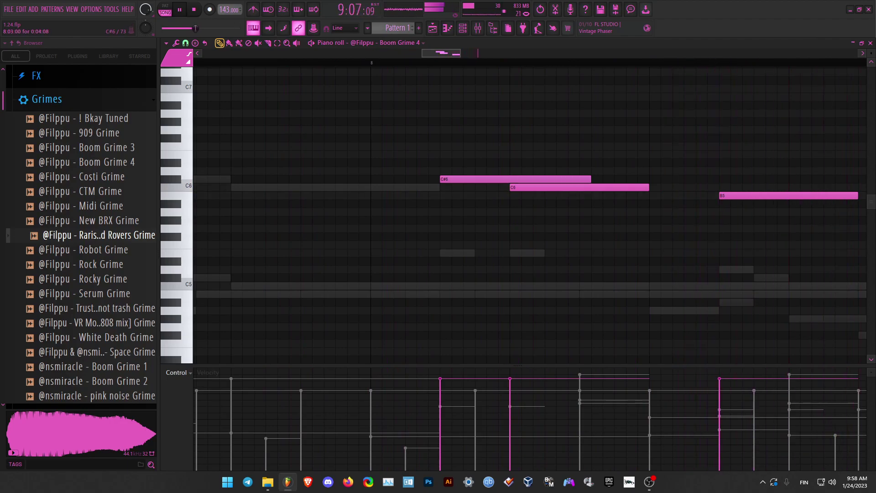
pyautogui.hscroll(-1, 529, 214)
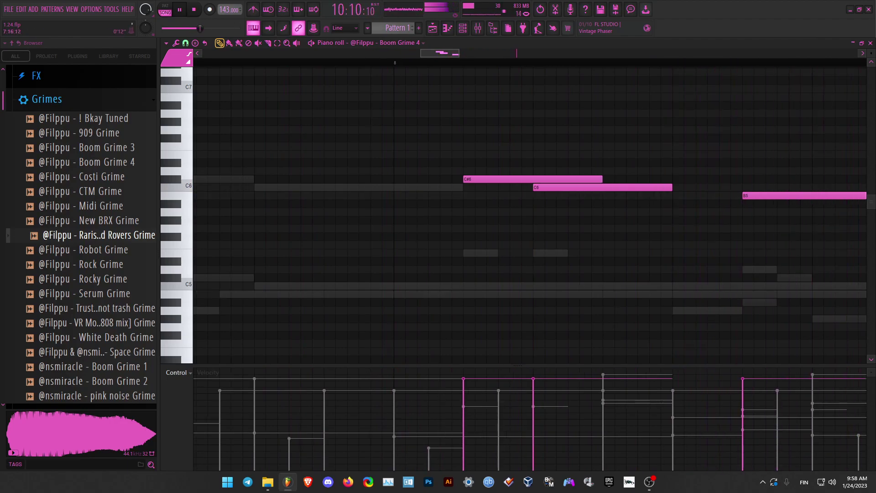
# Move the first Boom Grime 4 C6 note in bar 8 to step 7 and raise the B5 note at step 11 to C6.
pyautogui.moveTo(611, 187); pyautogui.dragTo(669, 189)
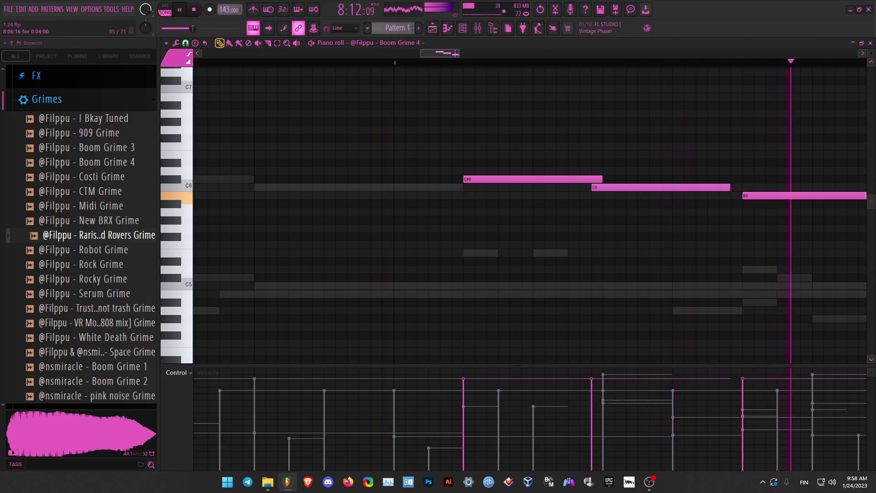
pyautogui.scroll(-3, 530, 215)
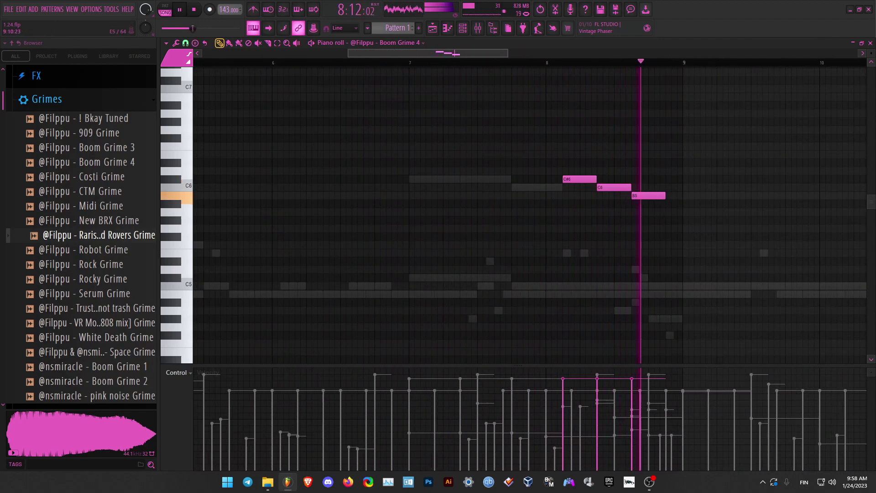
pyautogui.scroll(1, 530, 215)
pyautogui.scroll(2, 609, 196)
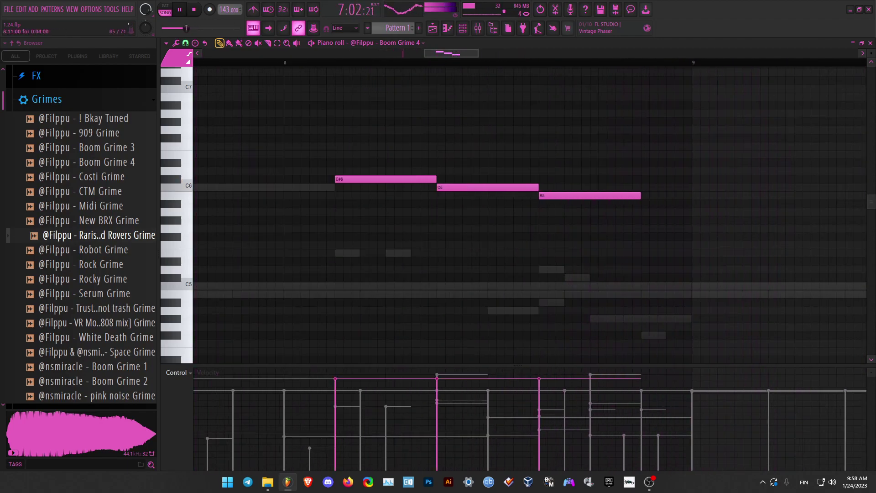
pyautogui.moveTo(608, 196); pyautogui.dragTo(608, 185)
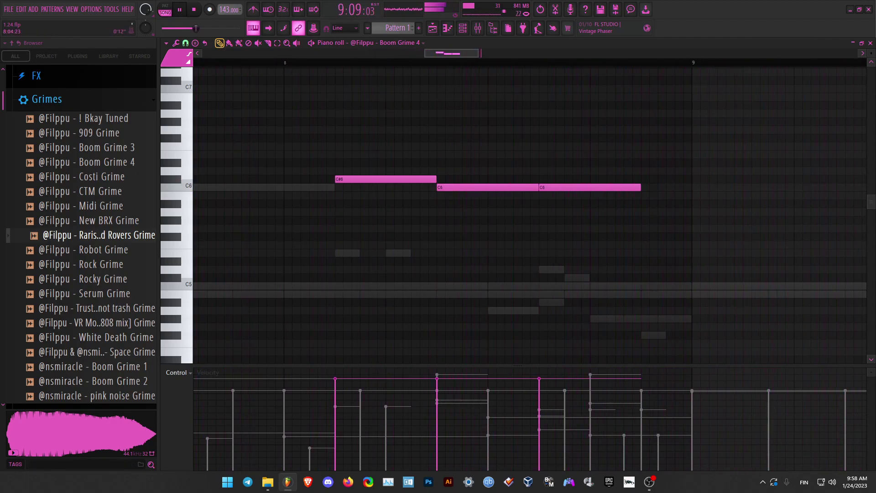
# Add a Boom Grime 4 F5 note at step 15 of bar 8 and shorten it to two steps.
pyautogui.click(736, 245)
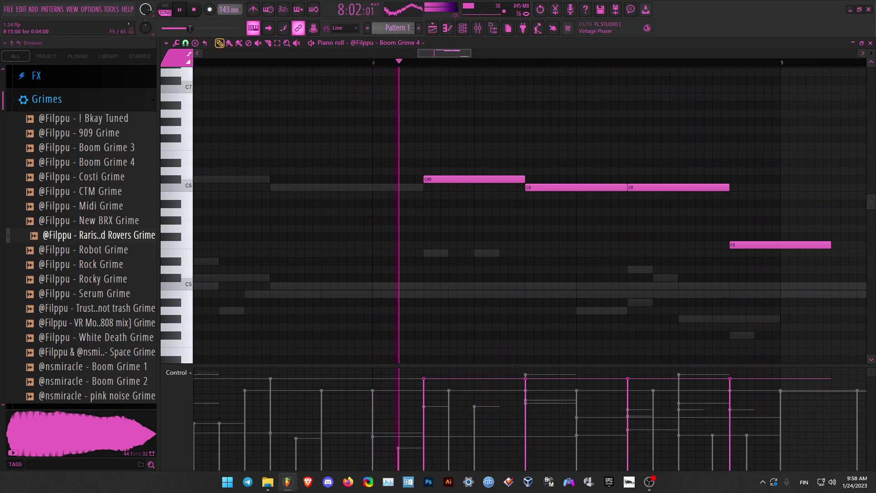
pyautogui.moveTo(830, 245); pyautogui.dragTo(779, 245)
pyautogui.scroll(-8, 757, 251)
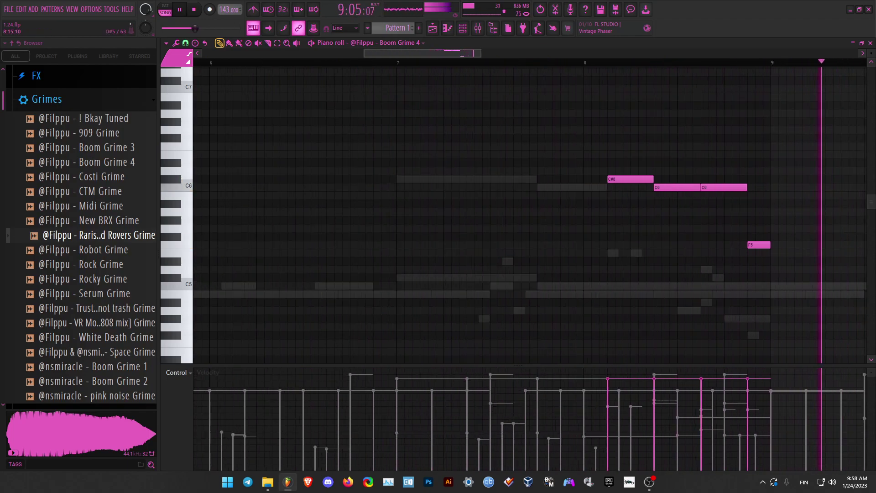
pyautogui.scroll(5, 652, 214)
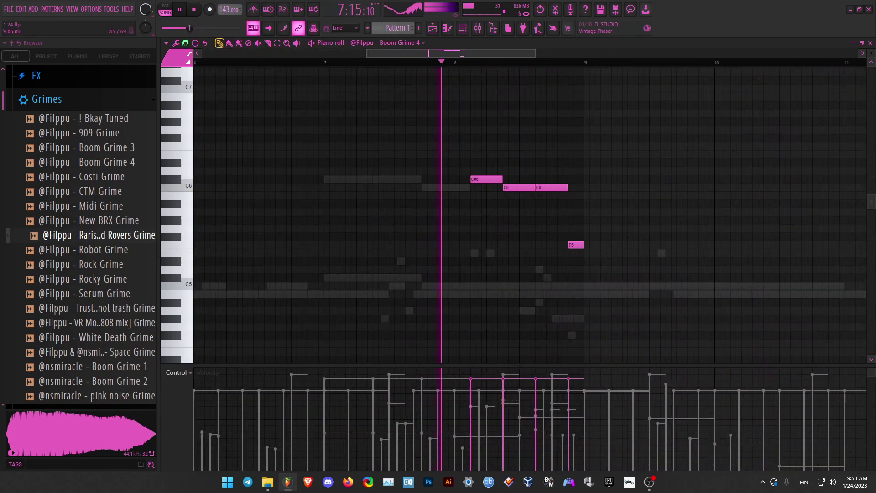
# Switch to the Ella 808 channel, duplicate its three F5 notes and place the copies at bars 9, 11 and 13.
pyautogui.scroll(-7, 529, 214)
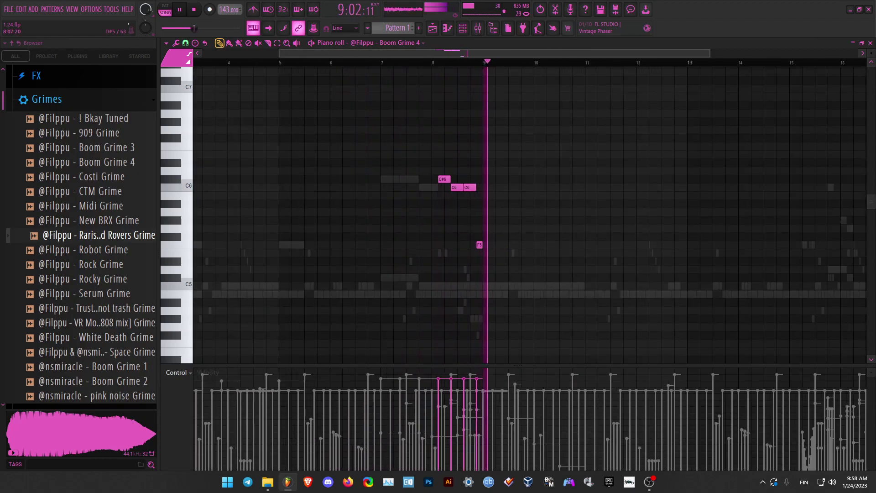
pyautogui.scroll(7, 434, 214)
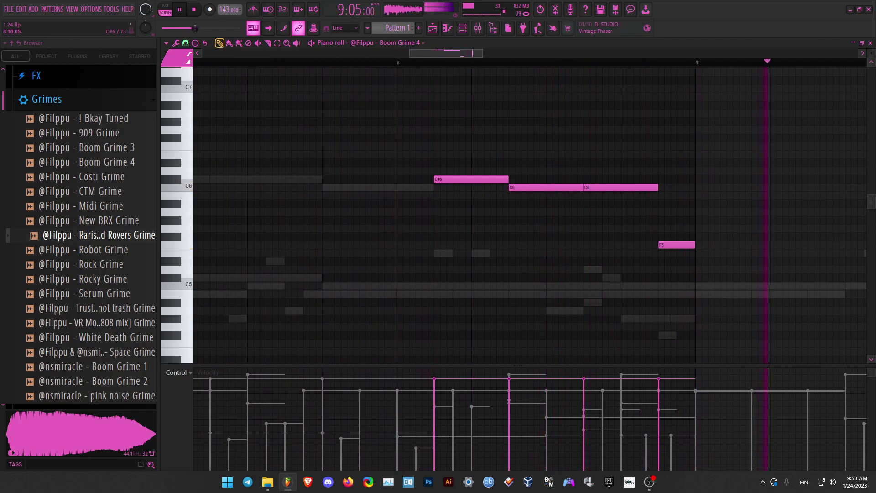
pyautogui.scroll(-7, 462, 52)
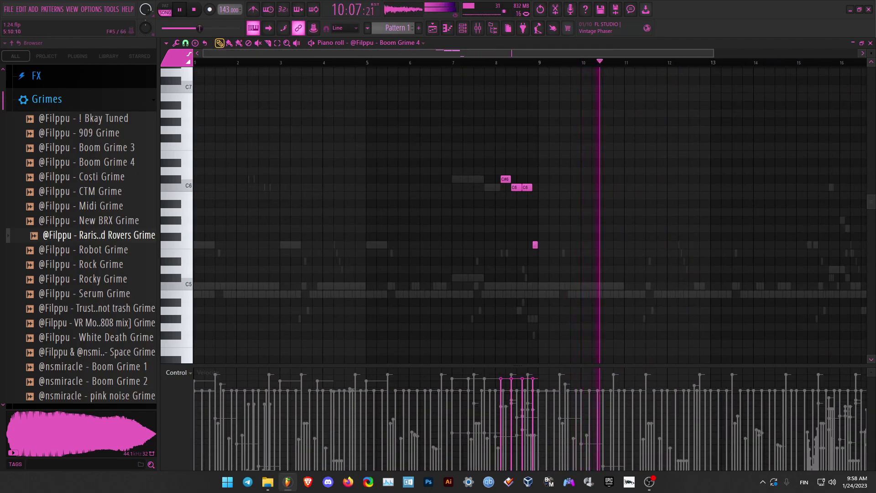
pyautogui.rightClick(374, 245)
pyautogui.rightClick(373, 245)
pyautogui.hotkey('ctrl', 'b')
pyautogui.scroll(4, 408, 245)
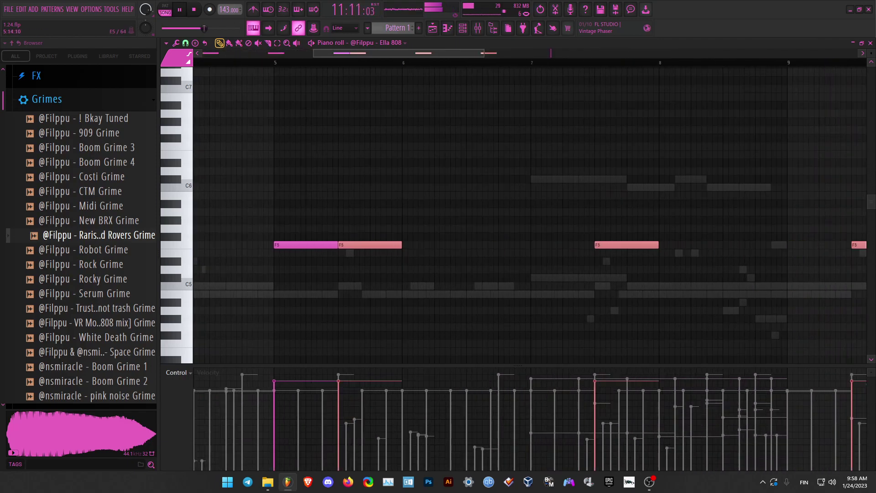
pyautogui.moveTo(399, 245); pyautogui.dragTo(597, 237)
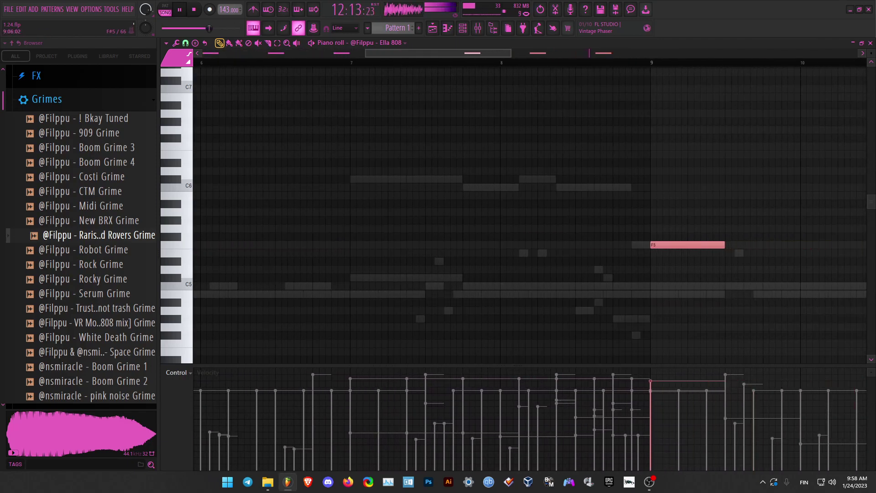
pyautogui.scroll(-6, 662, 53)
pyautogui.hotkey('ctrl', 'd')
# Try raising all Ghost CS notes by one semitone.
pyautogui.click(377, 43)
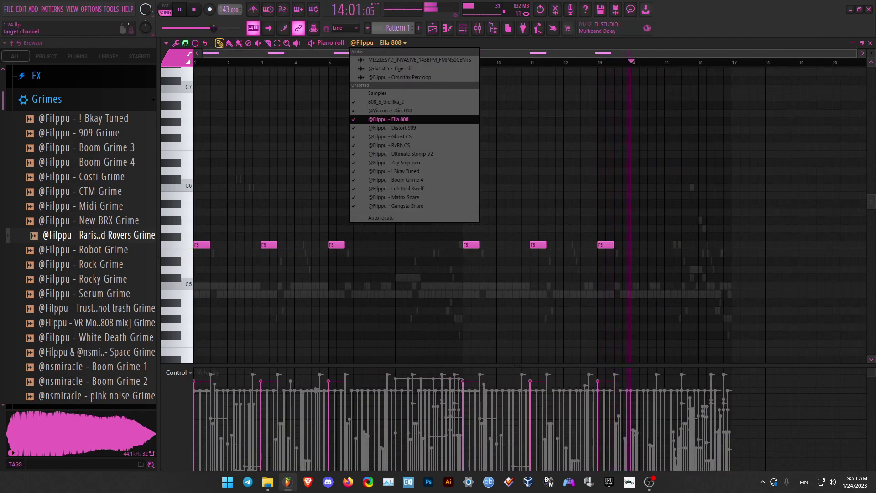
pyautogui.click(389, 136)
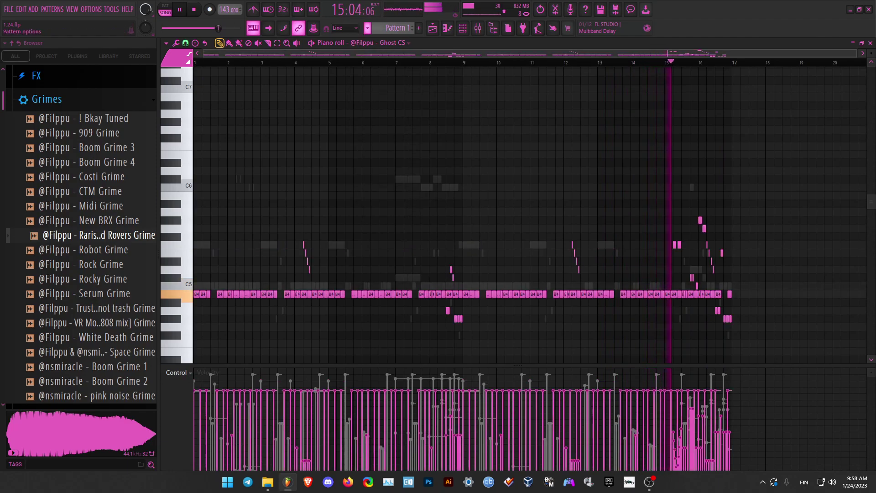
pyautogui.hotkey('shift', 'Up')
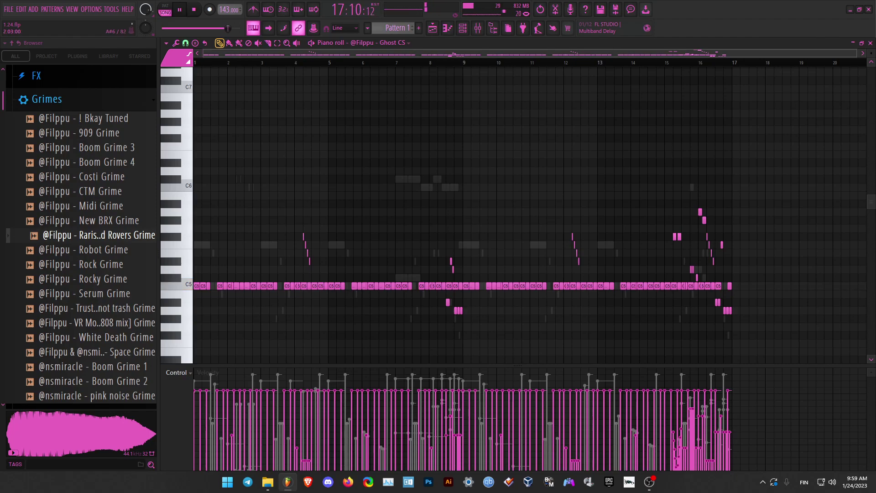
pyautogui.hotkey('shift', 'Down')
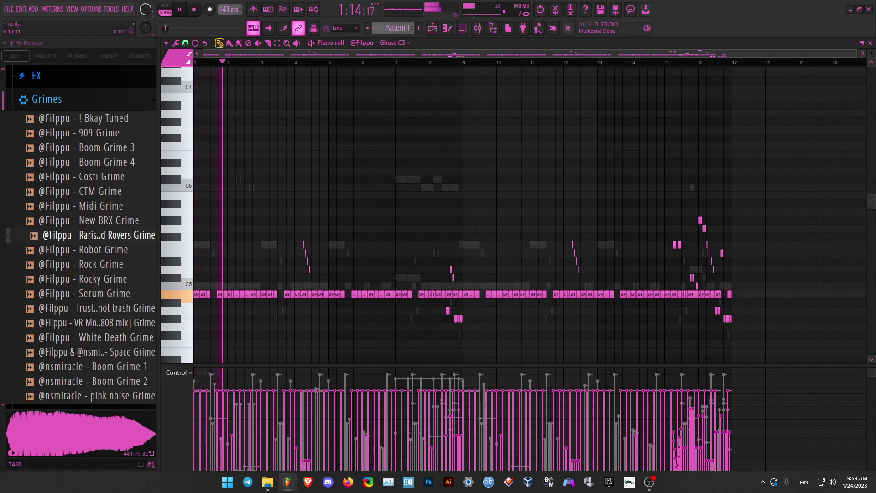
# Duplicate the first eight bars of the 808_5_theillka_2 channel into the eight bars starting at bar 9.
pyautogui.click(380, 43)
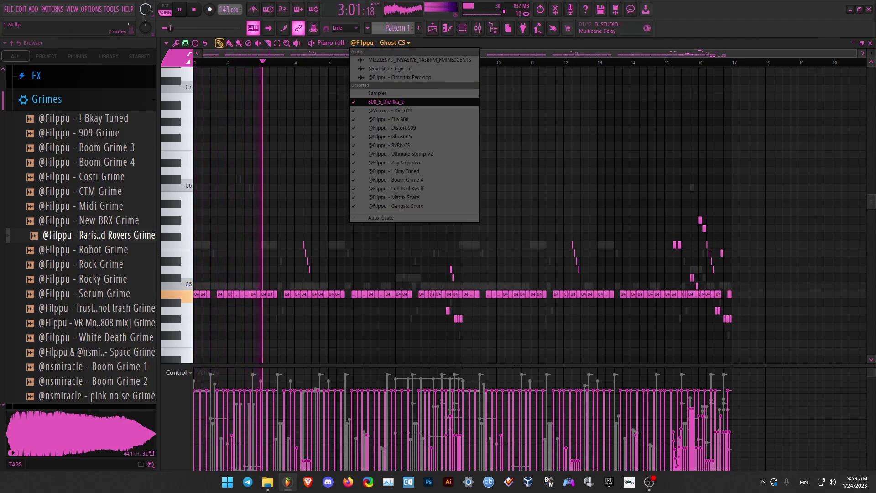
pyautogui.click(386, 102)
pyautogui.moveTo(462, 63); pyautogui.dragTo(194, 62)
pyautogui.scroll(8, 463, 63)
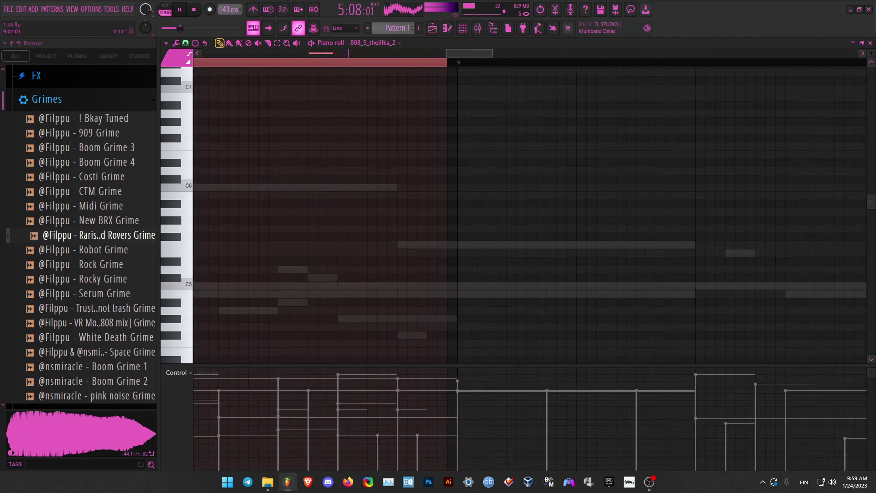
pyautogui.hotkey('ctrl', 'b')
pyautogui.scroll(-8, 657, 286)
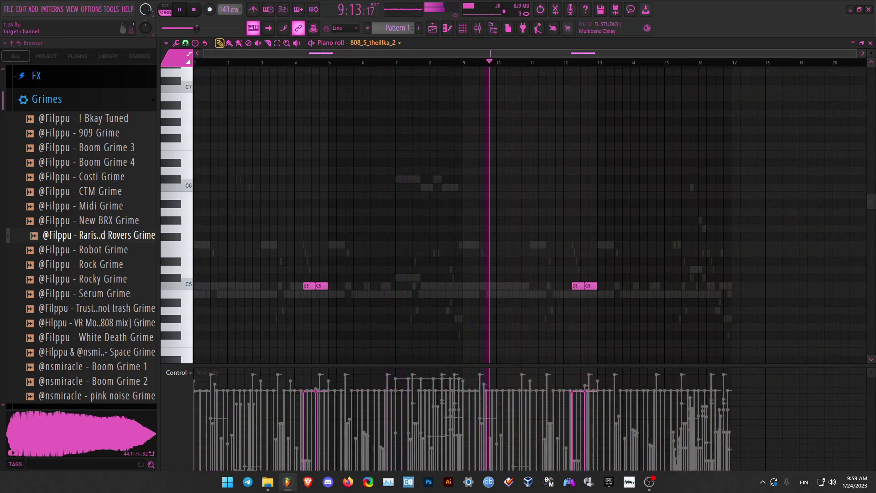
# Duplicate the first eight bars of the Distort 909 channel so the copy starts at bar 9.
pyautogui.click(375, 42)
pyautogui.click(391, 120)
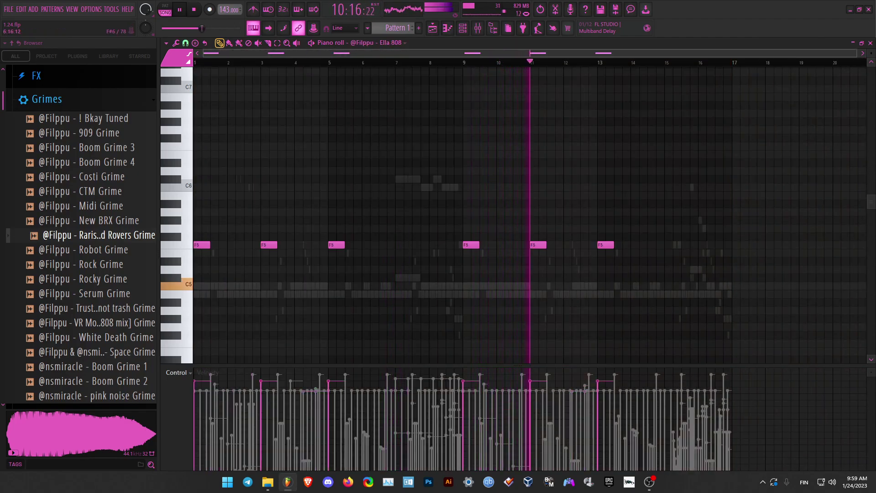
pyautogui.click(399, 43)
pyautogui.click(392, 127)
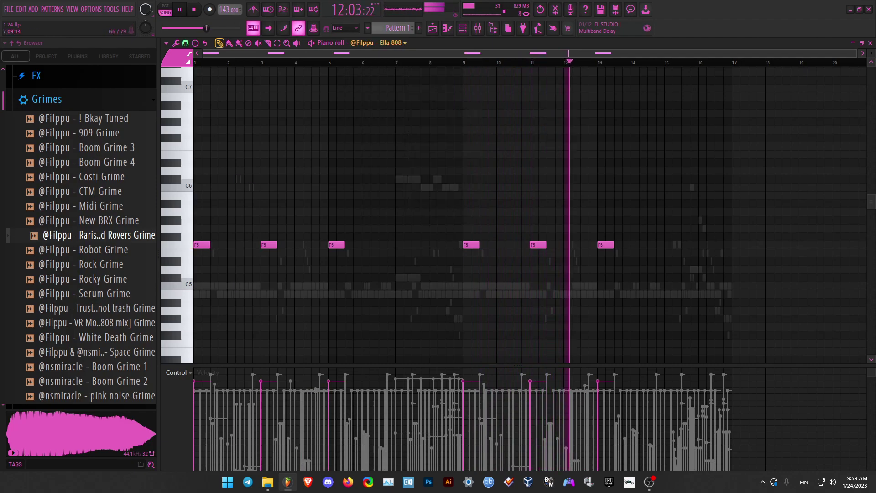
pyautogui.moveTo(459, 62); pyautogui.dragTo(195, 62)
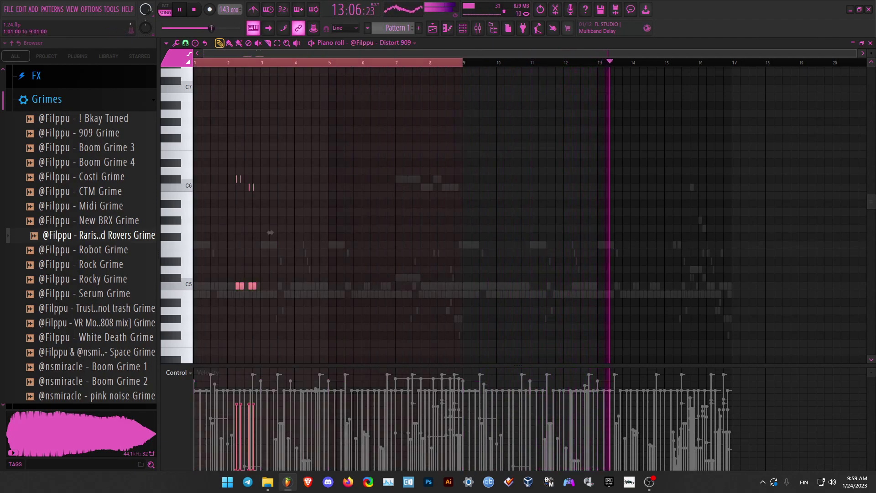
pyautogui.scroll(8, 464, 130)
pyautogui.hotkey('ctrl', 'b')
pyautogui.scroll(-8, 463, 129)
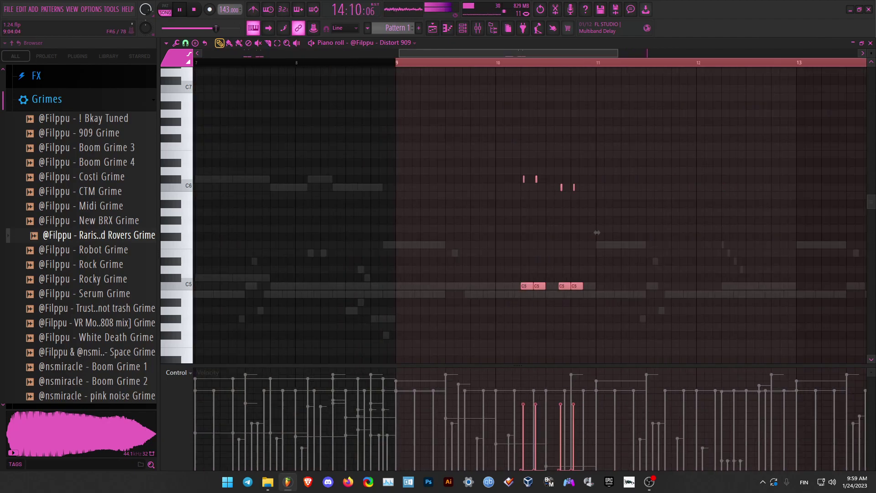
# Open the Dirt 808 channel and duplicate its first eight bars into the section starting at bar 9.
pyautogui.click(388, 42)
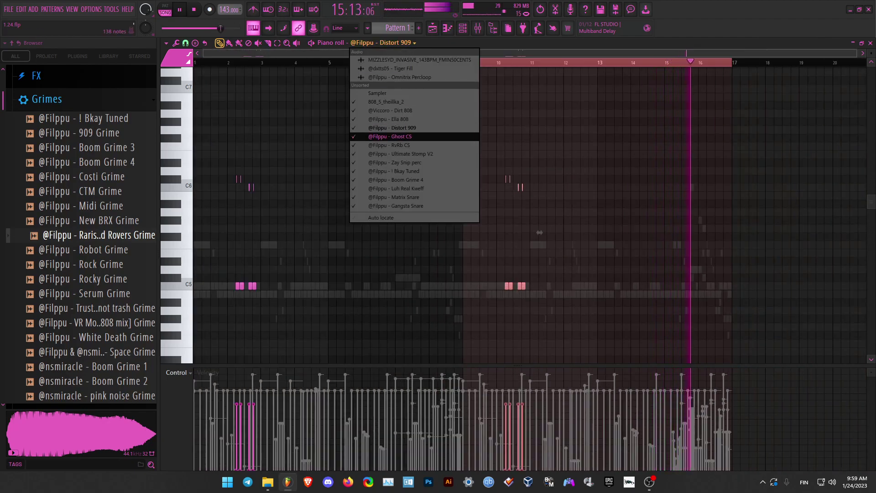
pyautogui.click(390, 136)
pyautogui.click(379, 42)
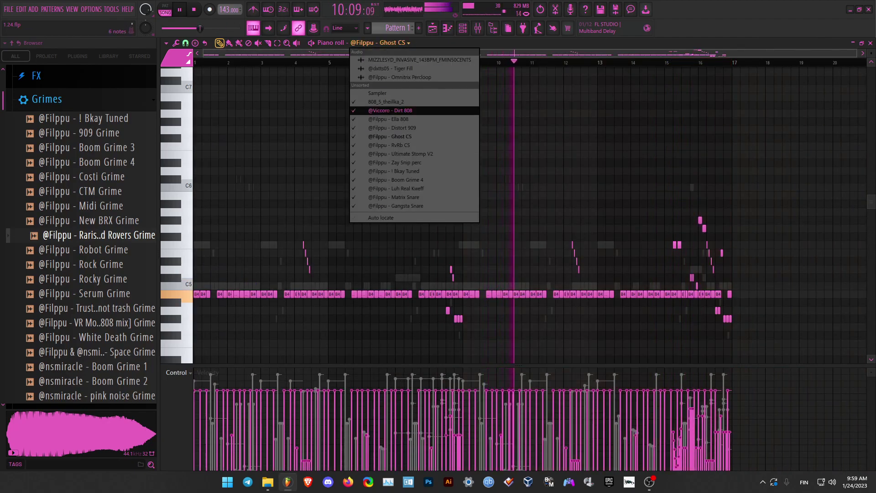
pyautogui.click(390, 110)
pyautogui.hotkey('ctrl', 'a')
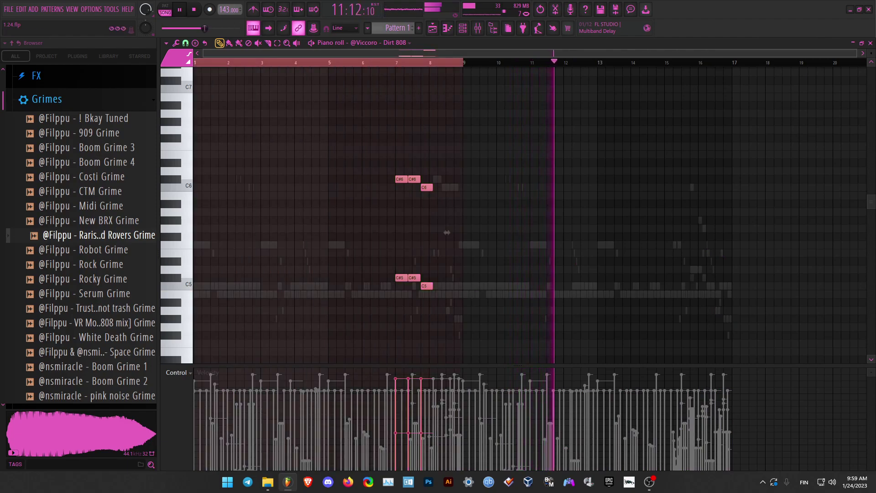
pyautogui.scroll(5, 446, 233)
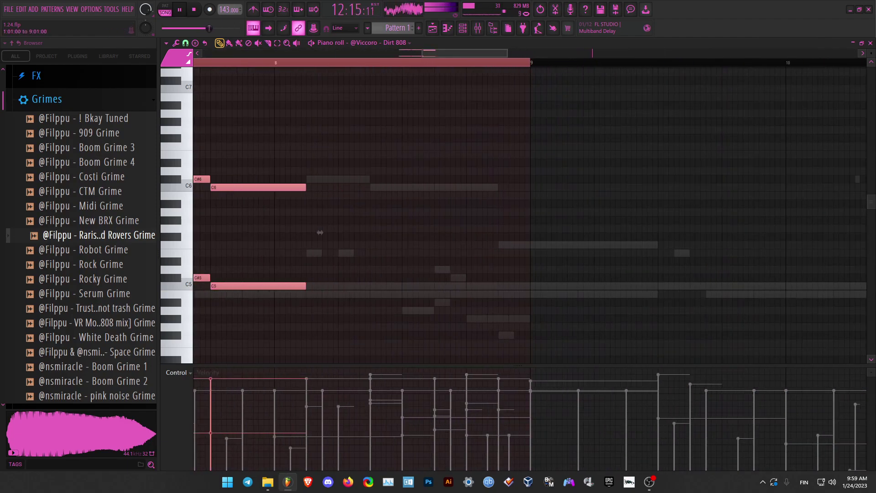
pyautogui.scroll(-5, 320, 232)
pyautogui.hotkey('ctrl', 'b')
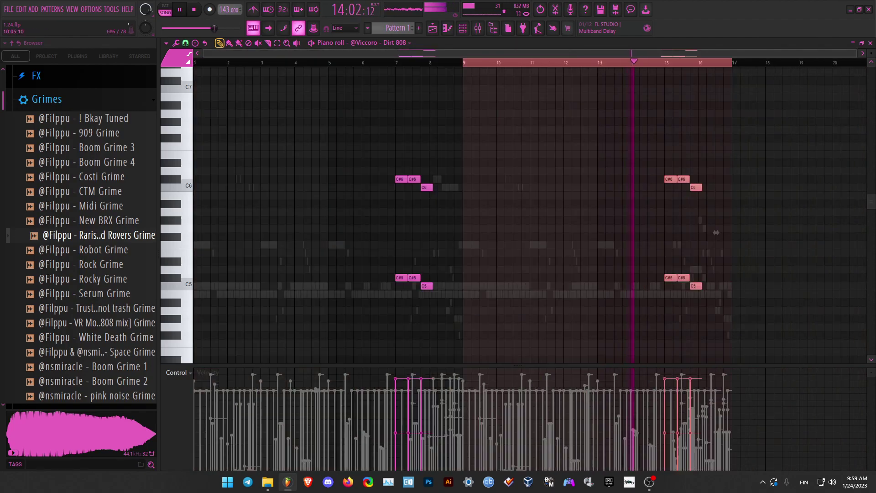
# In bar 15 of Dirt 808, lower the first C#6 and C#5 notes one semitone and delete the second C# pair.
pyautogui.scroll(5, 716, 232)
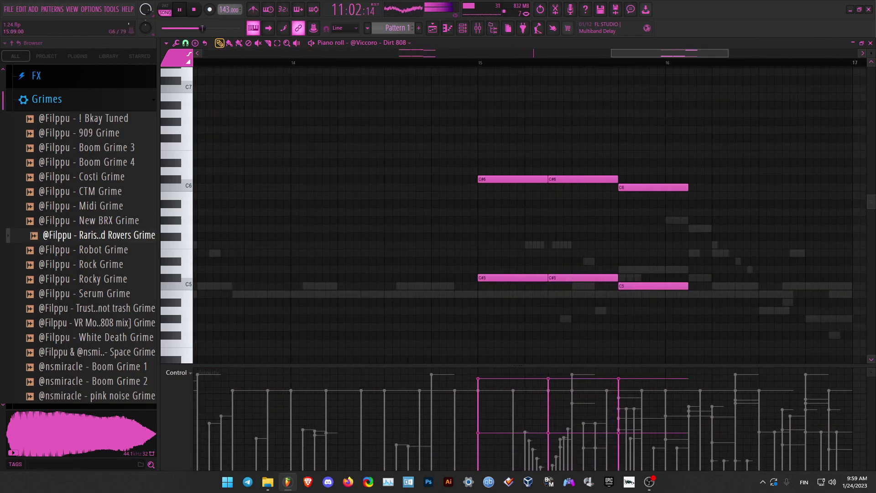
pyautogui.press('Down')
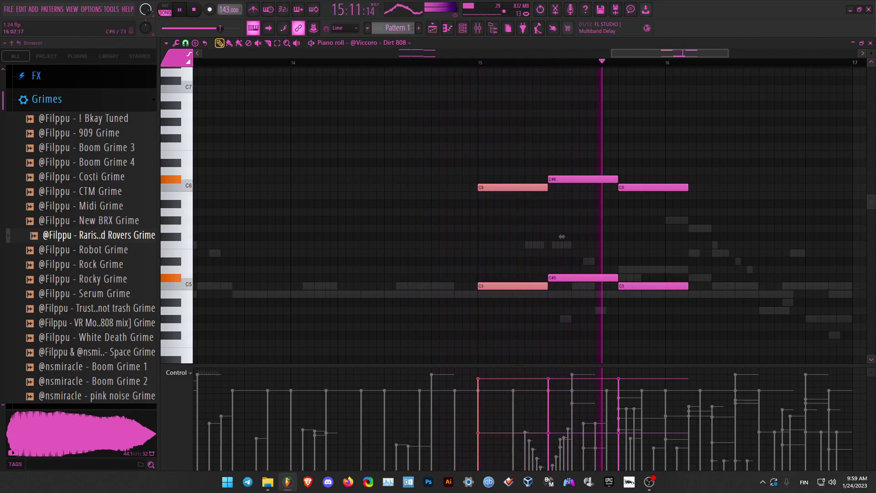
pyautogui.moveTo(581, 135); pyautogui.dragTo(616, 298)
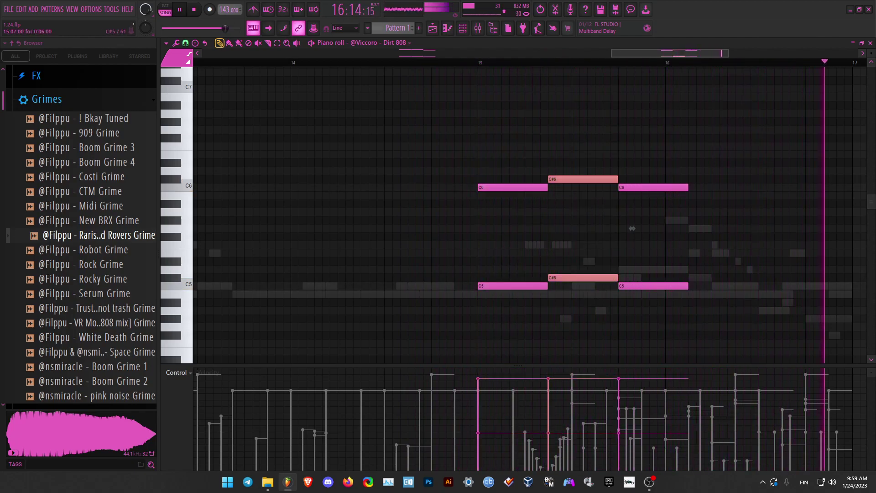
pyautogui.press('Delete')
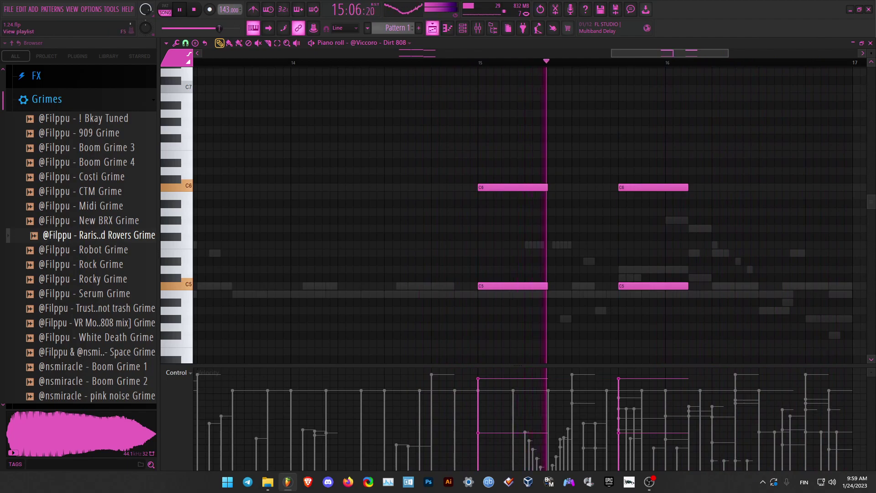
# Add a C#5 note to the 808_5_theillka_2 channel at step 7 of bar 15.
pyautogui.click(196, 62)
pyautogui.click(379, 43)
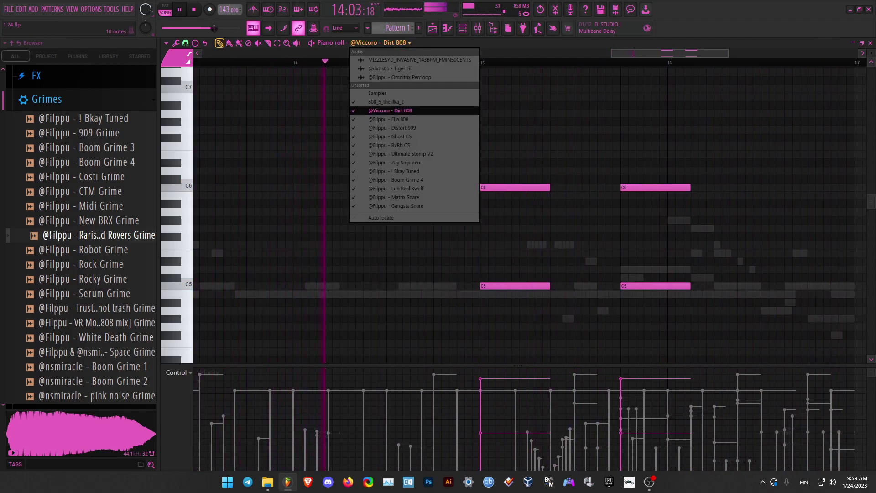
pyautogui.click(386, 102)
pyautogui.click(552, 277)
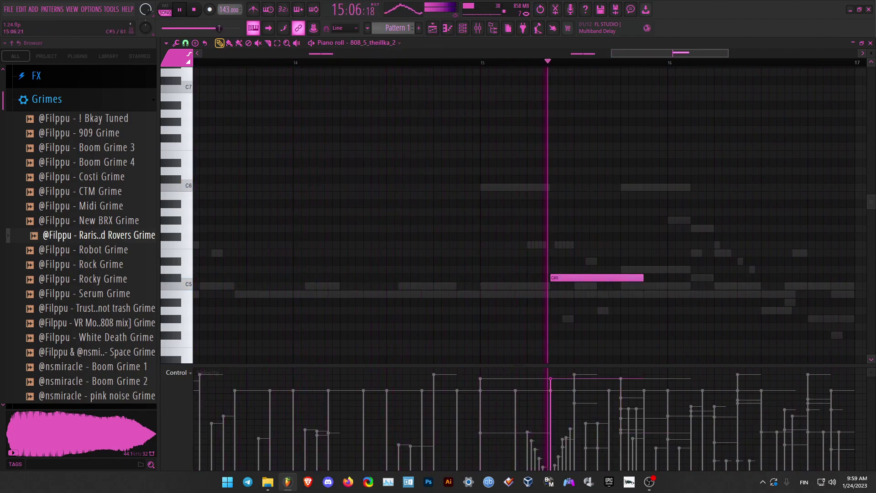
pyautogui.scroll(3, 640, 278)
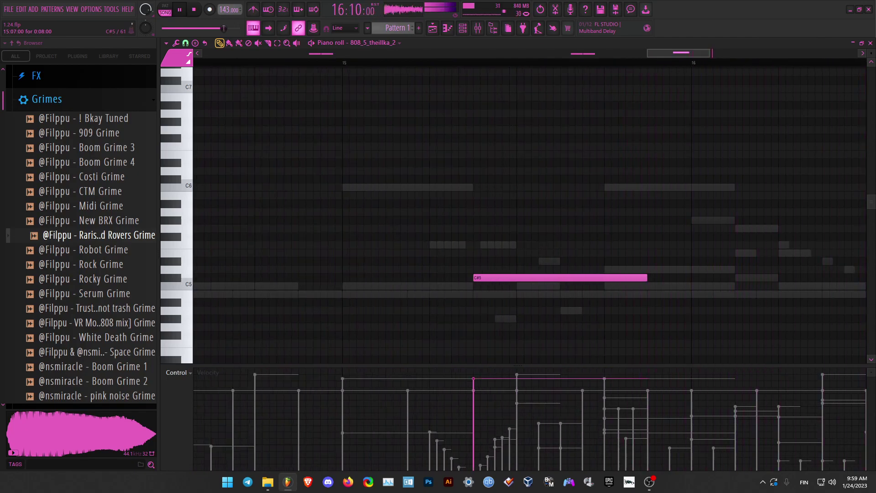
pyautogui.keyDown('ctrl'); pyautogui.scroll(-5, 475, 278); pyautogui.keyUp('ctrl')
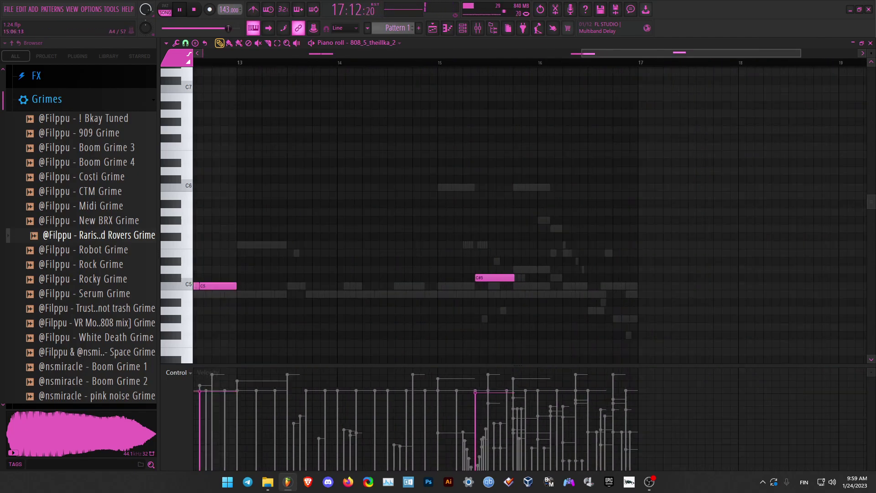
pyautogui.keyDown('ctrl'); pyautogui.scroll(5, 685, 278); pyautogui.keyUp('ctrl')
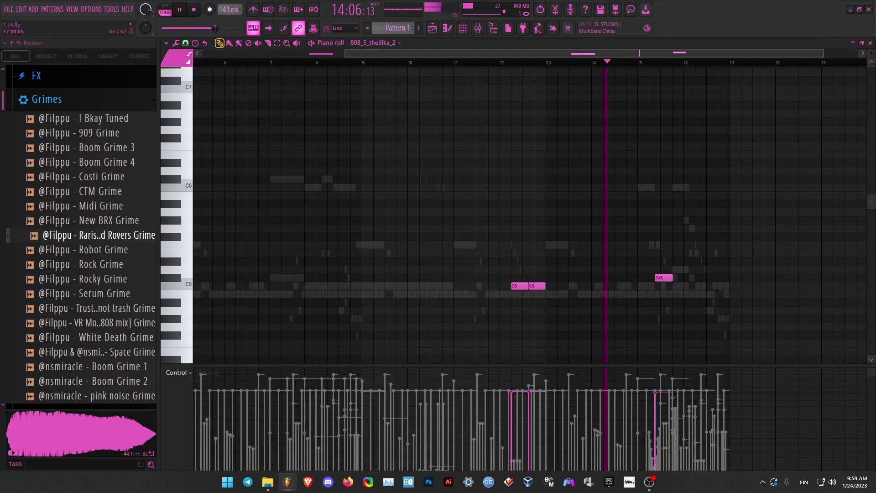
# Delete the second pair of C6 and C5 notes, at step 13 of bar 15, from the Dirt 808 channel.
pyautogui.rightClick(510, 187)
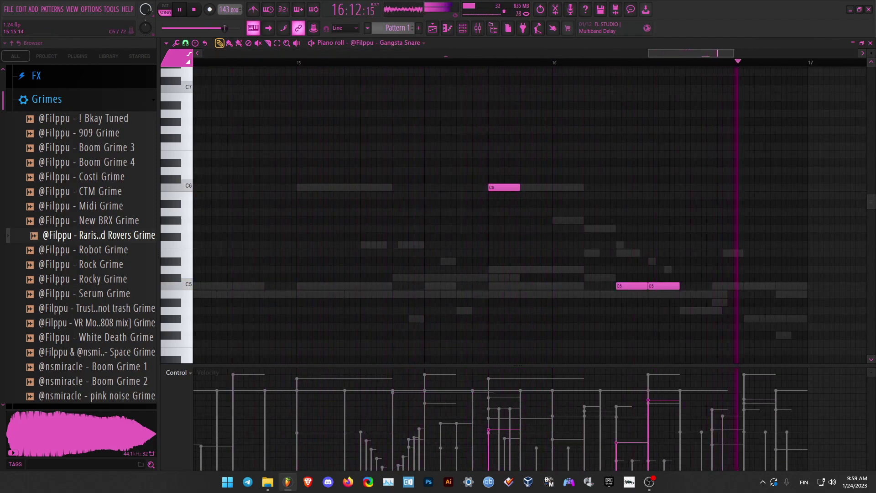
pyautogui.rightClick(534, 187)
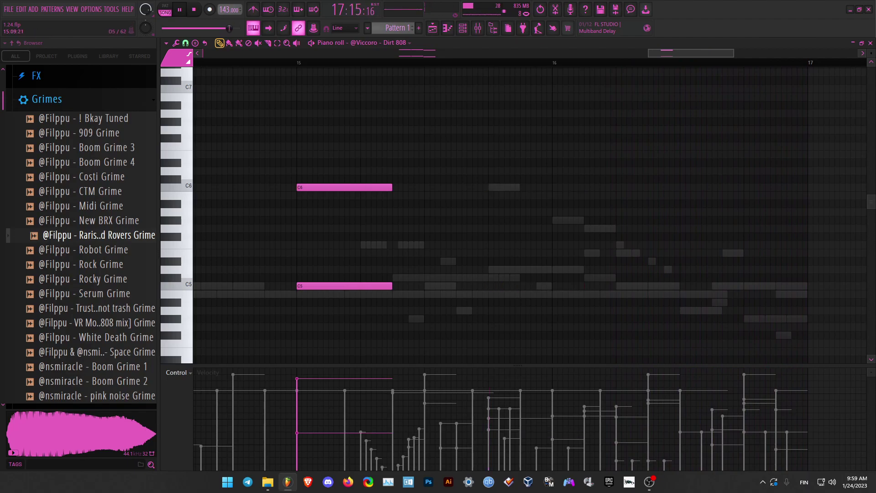
# In 808_5_theillka_2, add an F5 note at step 13 of bar 15 and end the C#5 note where it starts.
pyautogui.rightClick(443, 278)
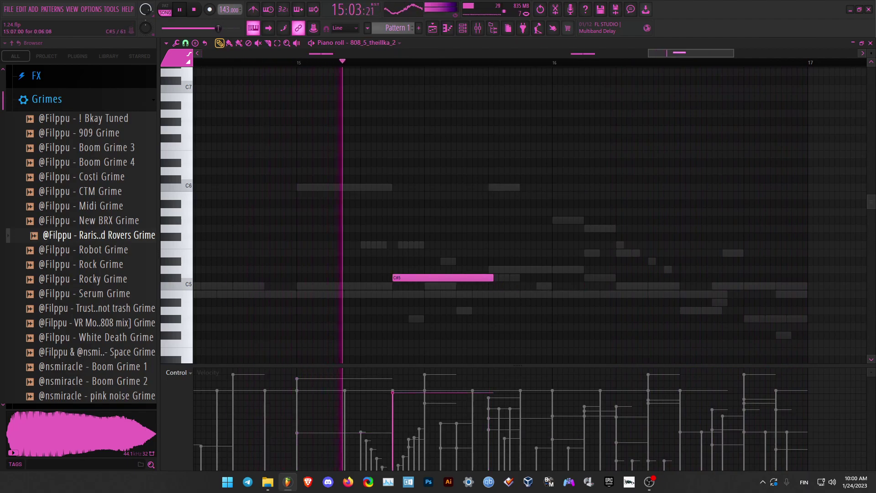
pyautogui.click(491, 237)
pyautogui.scroll(3, 435, 236)
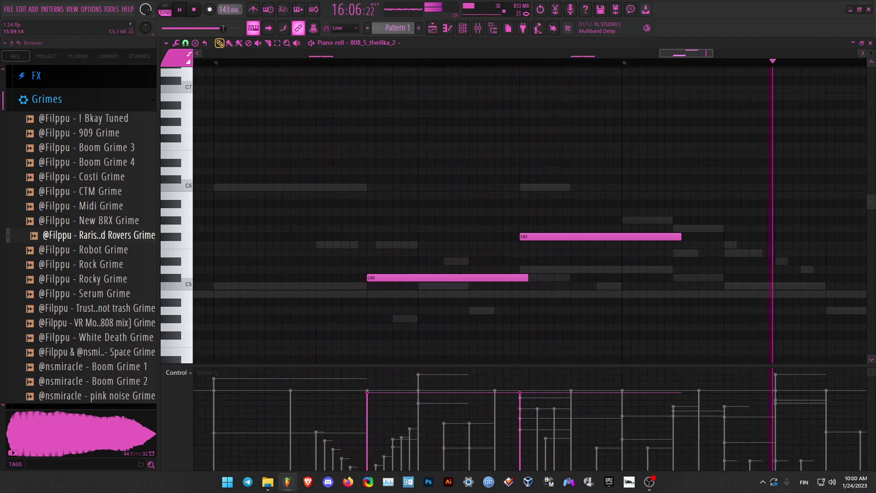
pyautogui.moveTo(568, 236); pyautogui.dragTo(550, 277)
pyautogui.click(273, 63)
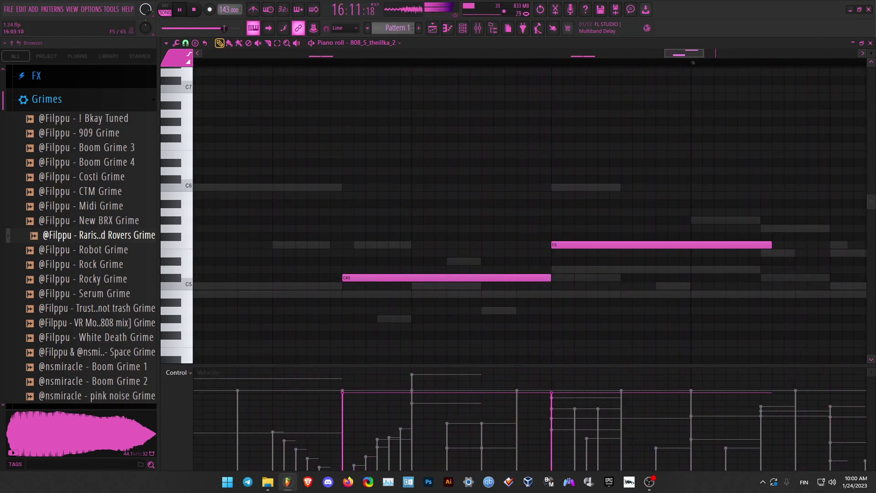
pyautogui.scroll(-3, 714, 237)
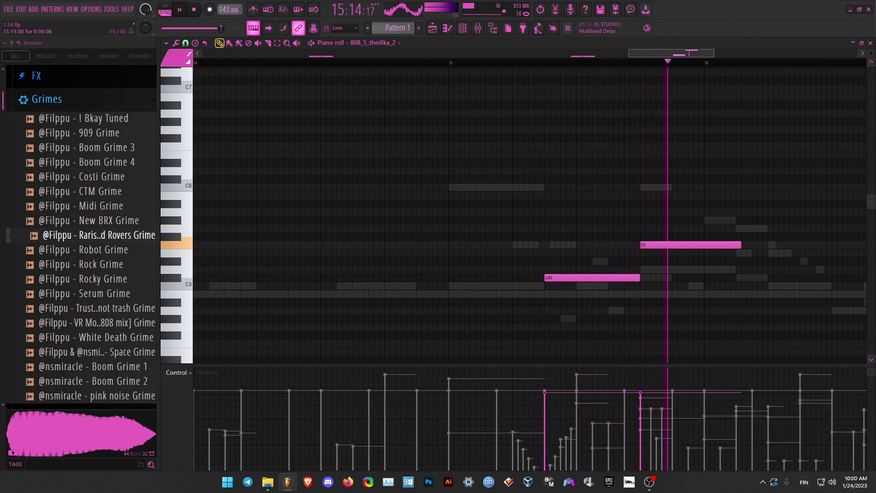
pyautogui.scroll(3, 769, 302)
pyautogui.scroll(-5, 703, 283)
pyautogui.click(374, 43)
pyautogui.press('Down')
pyautogui.press('Down')
pyautogui.press('Down')
pyautogui.press('Down')
pyautogui.press('Down')
pyautogui.press('Down')
pyautogui.press('Down')
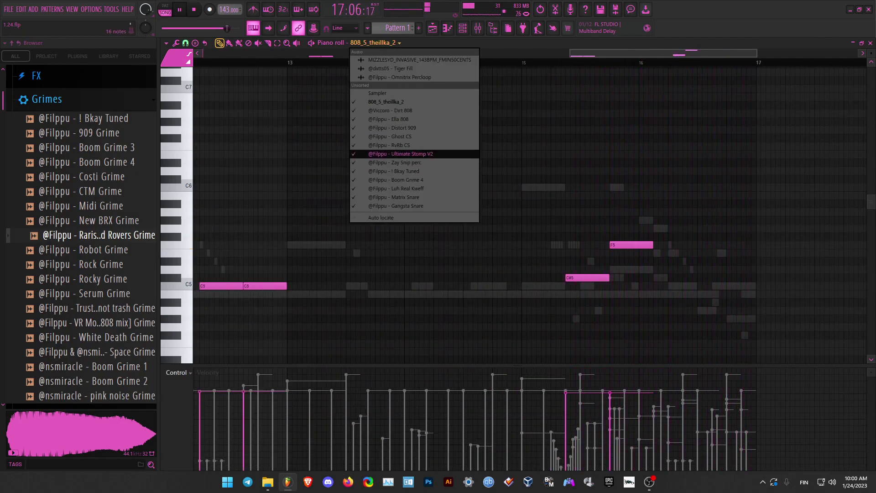
pyautogui.press('Down')
pyautogui.press('Return')
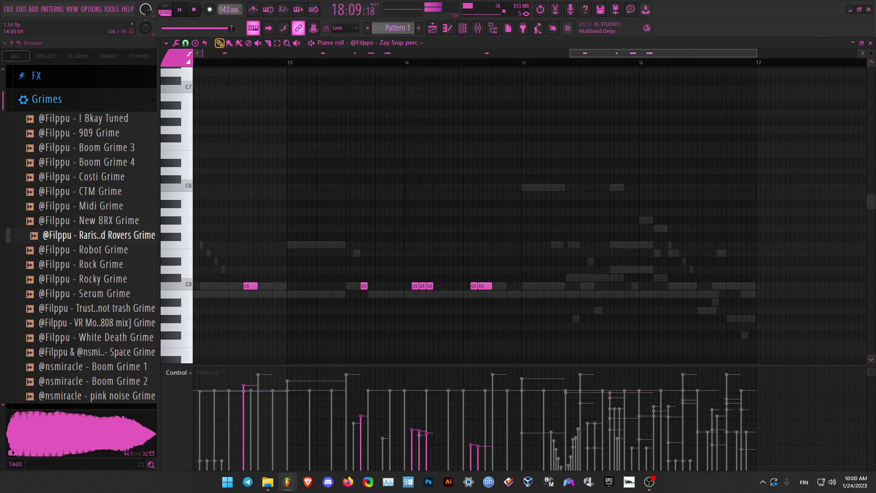
pyautogui.moveTo(222, 62); pyautogui.dragTo(8, 62)
pyautogui.click(388, 43)
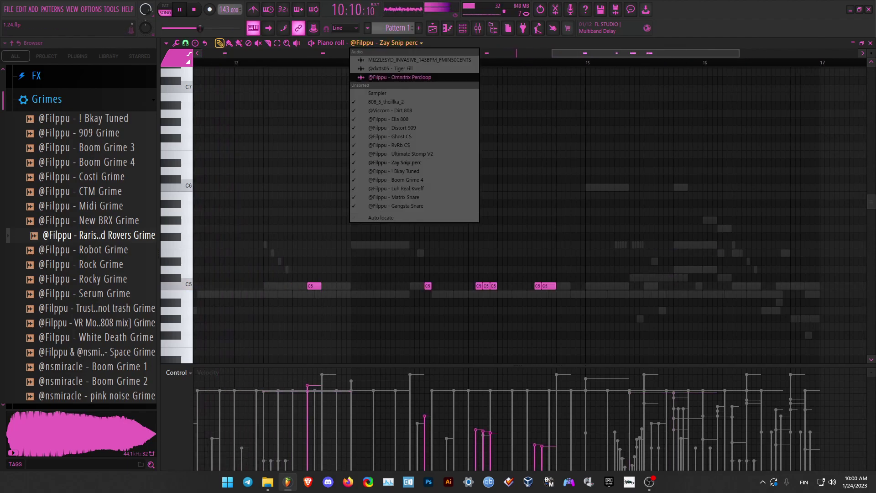
pyautogui.press('Return')
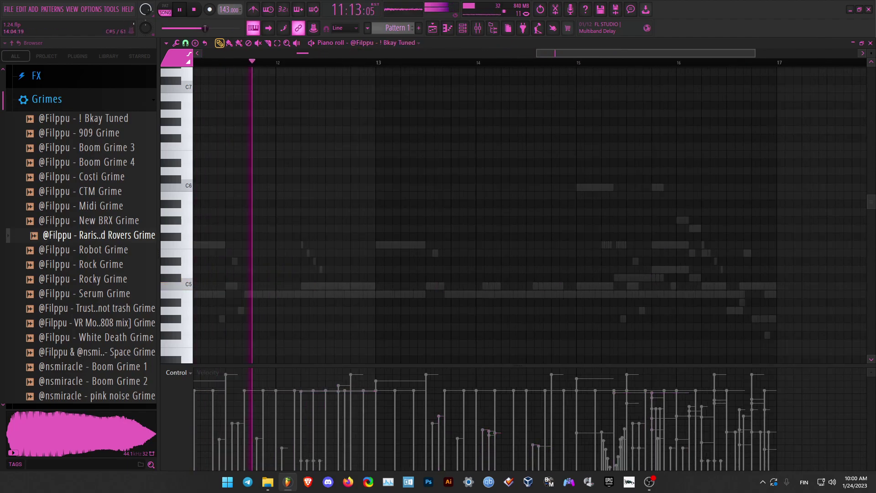
pyautogui.moveTo(194, 62); pyautogui.dragTo(508, 63)
pyautogui.scroll(7, 464, 62)
pyautogui.hotkey('ctrl', 'b')
pyautogui.scroll(-7, 468, 78)
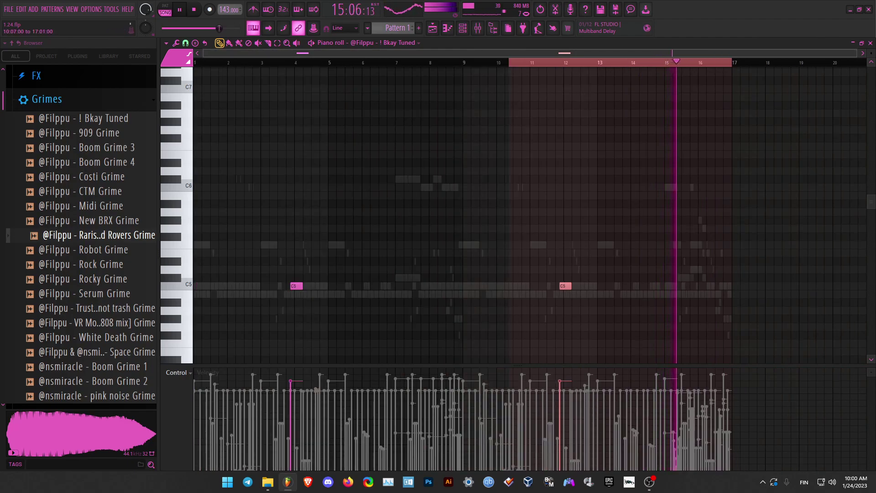
pyautogui.hotkey('ctrl', 'd')
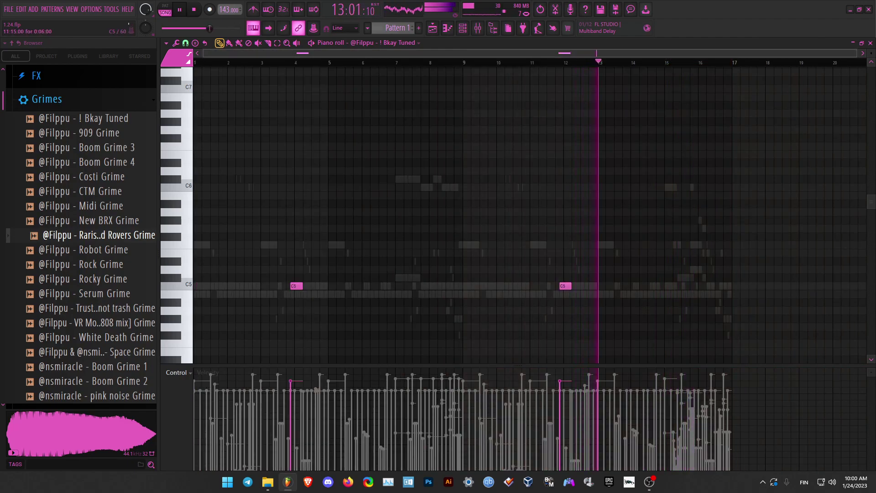
# Add a four-step C#6 note at step 3 of bar 16 in the ! Bkay Tuned channel.
pyautogui.scroll(10, 726, 270)
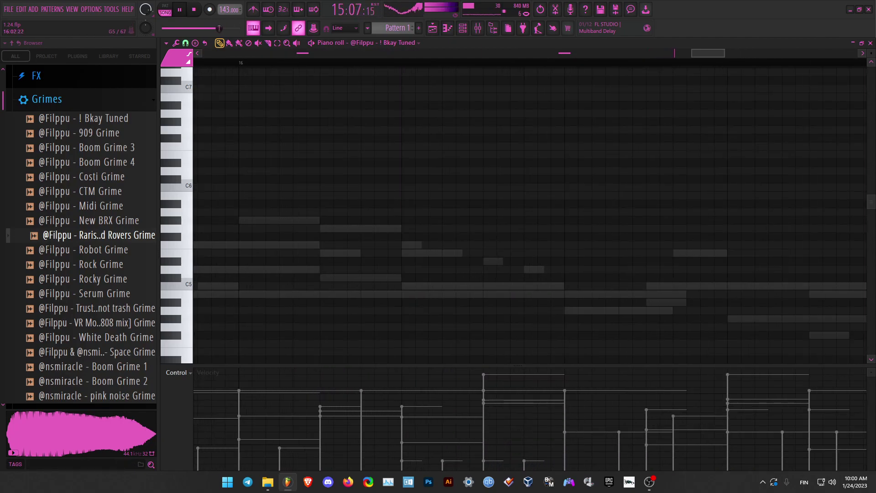
pyautogui.click(323, 228)
pyautogui.moveTo(563, 229); pyautogui.dragTo(482, 229)
pyautogui.scroll(-1, 397, 213)
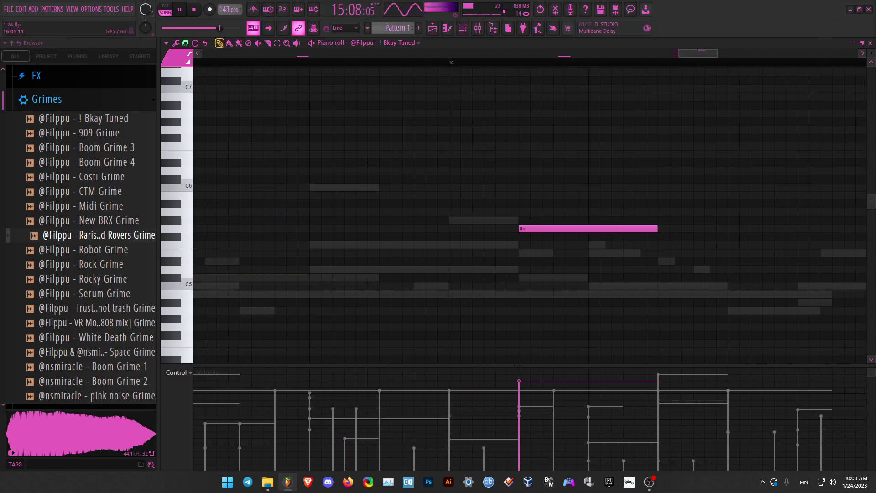
pyautogui.moveTo(547, 228); pyautogui.dragTo(547, 181)
pyautogui.scroll(-2, 547, 186)
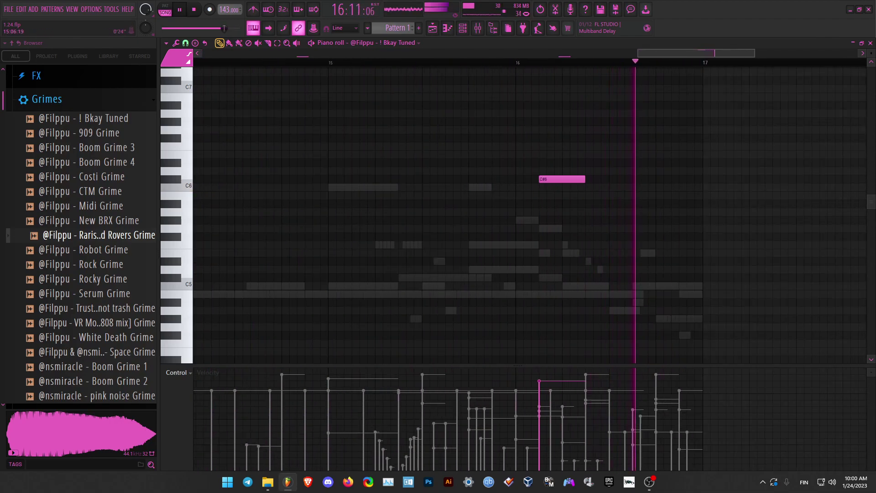
# Continue bar 16 with two-step notes: C6 at step 7, C5 at step 9, C#5 at step 11 and F5 at steps 13 and 15.
pyautogui.scroll(1, 683, 188)
pyautogui.scroll(2, 647, 187)
pyautogui.click(524, 188)
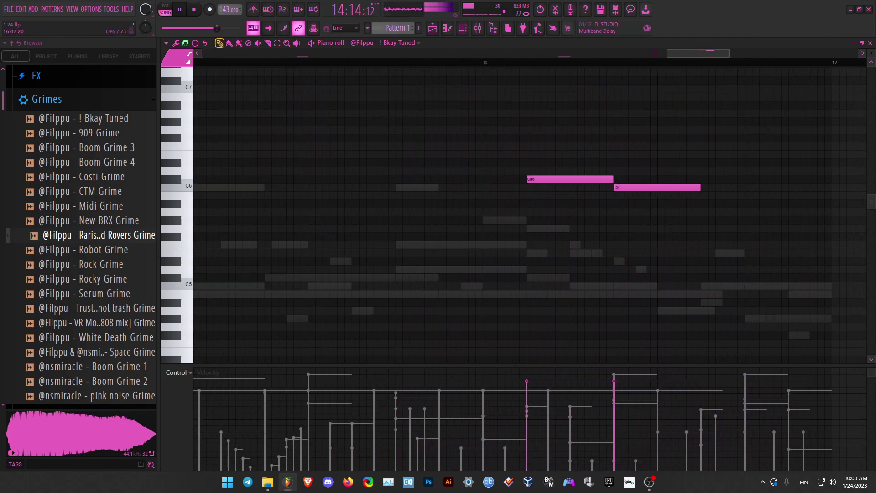
pyautogui.moveTo(699, 188); pyautogui.dragTo(656, 188)
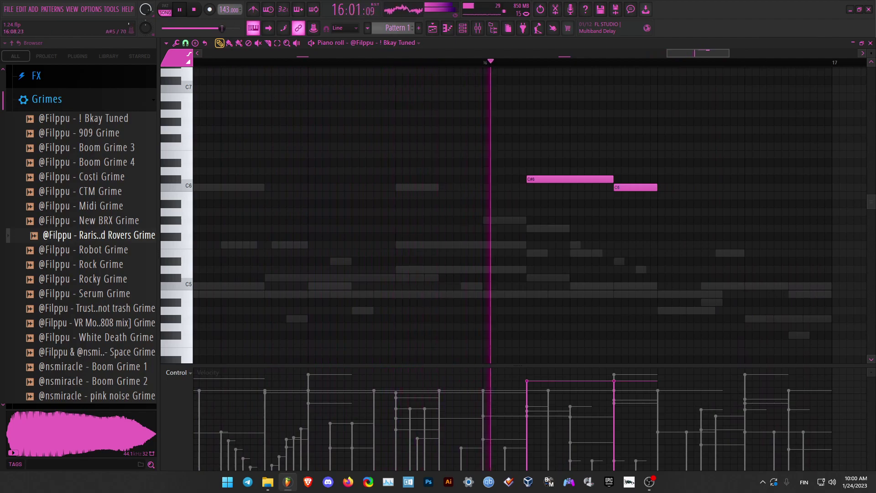
pyautogui.click(663, 278)
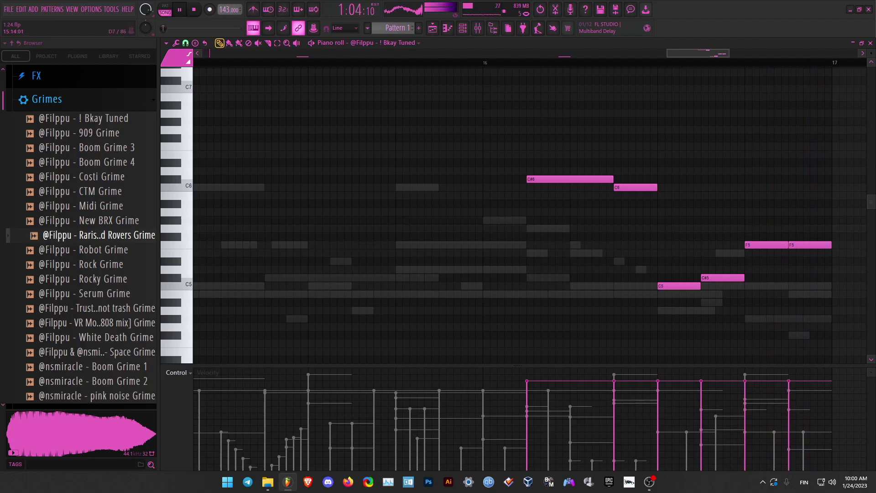
pyautogui.scroll(-5, 609, 237)
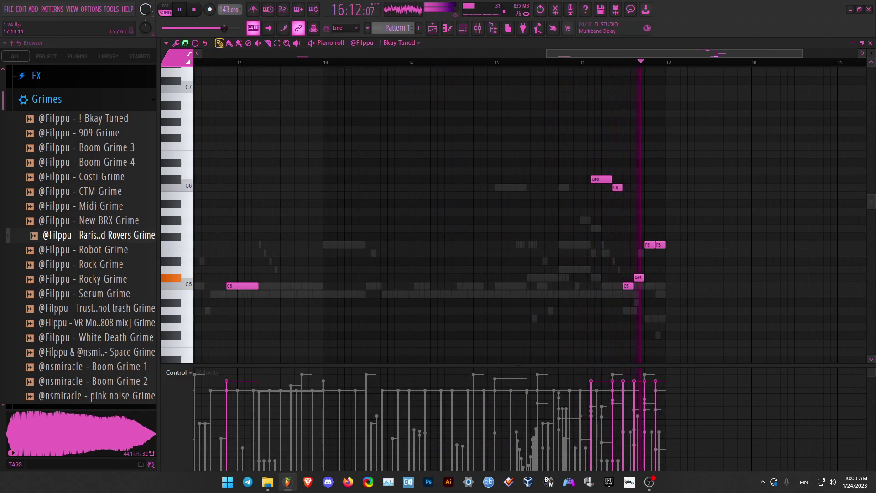
# Lower the two F5 notes at the end of bar 16 to C5.
pyautogui.press('pageup')
pyautogui.moveTo(594, 269); pyautogui.dragTo(461, 311)
pyautogui.moveTo(761, 232); pyautogui.dragTo(653, 265)
pyautogui.scroll(-5, 665, 260)
pyautogui.moveTo(706, 216); pyautogui.dragTo(509, 283)
pyautogui.hotkey('shift', 'Down')
pyautogui.moveTo(670, 267); pyautogui.dragTo(670, 339)
pyautogui.click(276, 62)
pyautogui.keyDown('ctrl'); pyautogui.rightClick(747, 269); pyautogui.keyUp('ctrl')
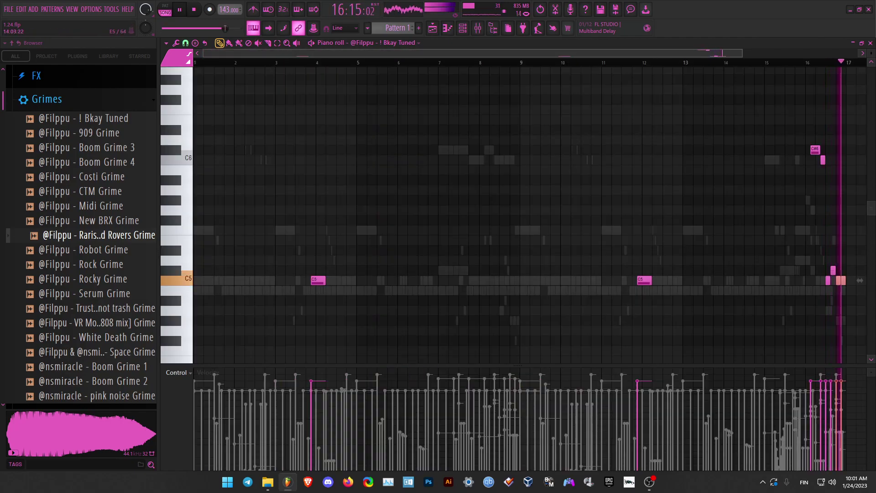
pyautogui.keyDown('ctrl'); pyautogui.rightClick(747, 269); pyautogui.keyUp('ctrl')
pyautogui.scroll(3, 757, 269)
pyautogui.keyDown('ctrl'); pyautogui.rightClick(748, 269); pyautogui.keyUp('ctrl')
pyautogui.scroll(5, 748, 269)
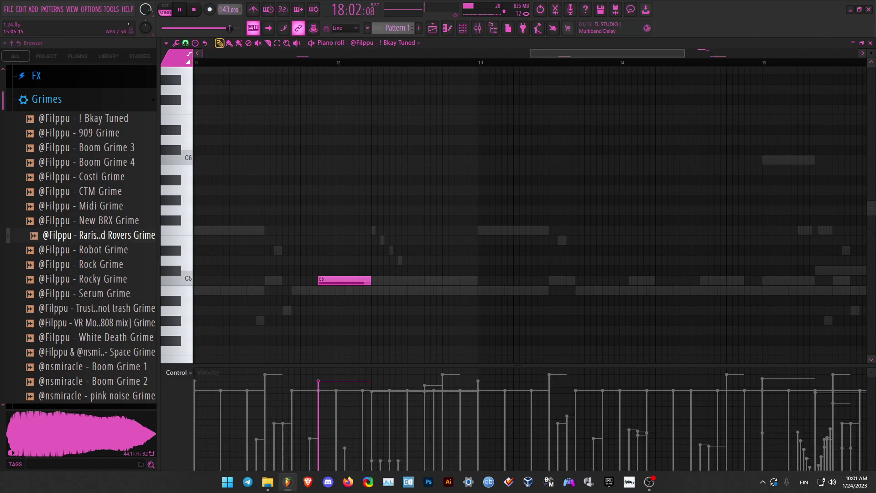
pyautogui.moveTo(748, 269); pyautogui.dragTo(302, 316)
pyautogui.scroll(4, 598, 292)
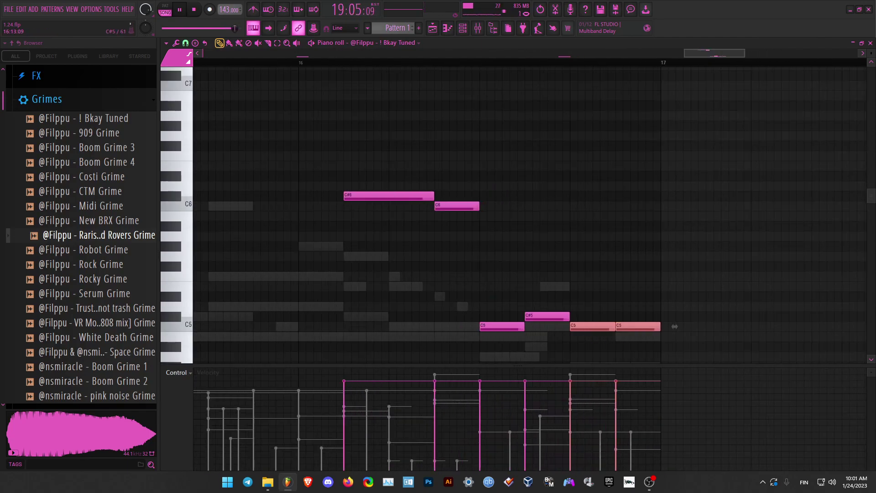
# Raise the C5 note at step 13 of bar 16 one semitone to C#5.
pyautogui.click(277, 62)
pyautogui.moveTo(736, 141); pyautogui.dragTo(407, 360)
pyautogui.keyDown('ctrl'); pyautogui.click(554, 246); pyautogui.keyUp('ctrl')
# Lower the C#6 and C6 notes in bar 16 by an octave and layer copies of them one octave above.
pyautogui.moveTo(365, 171); pyautogui.dragTo(467, 252)
pyautogui.hotkey('ctrl', 'Down')
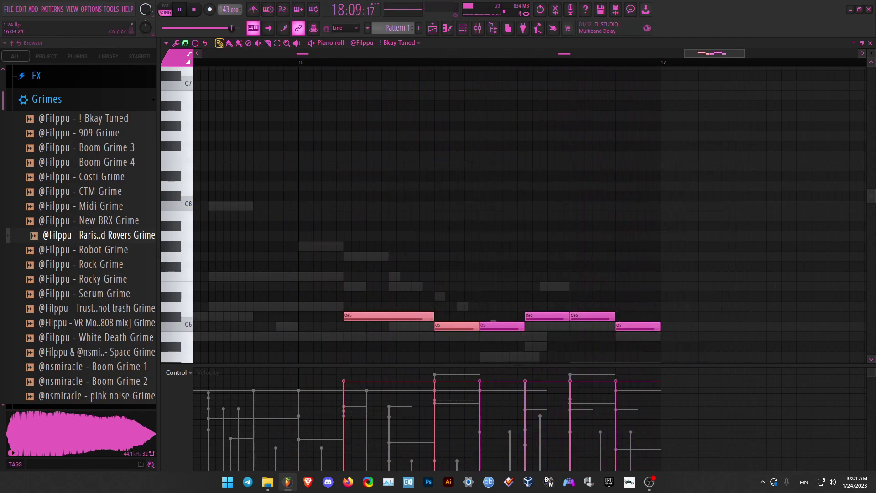
pyautogui.hotkey('ctrl', 'Up')
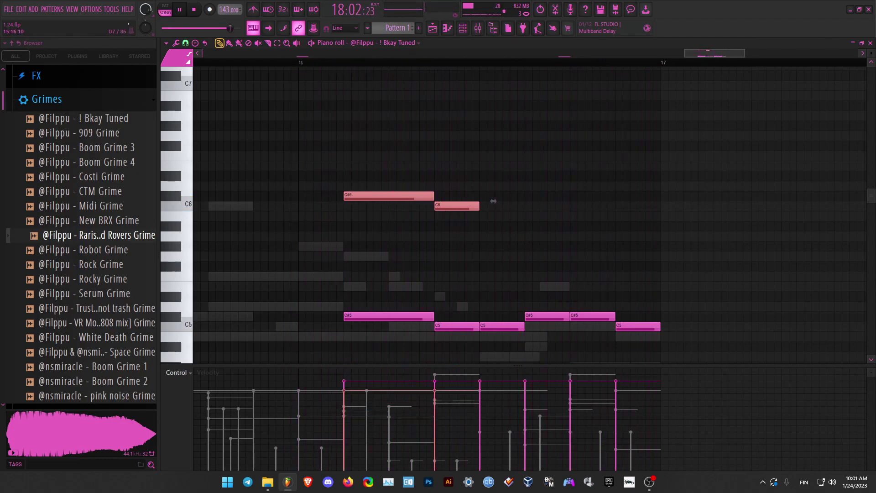
# Try layering octave-higher copies of the last three notes of bar 16, and delete those copies.
pyautogui.moveTo(547, 263); pyautogui.dragTo(674, 201)
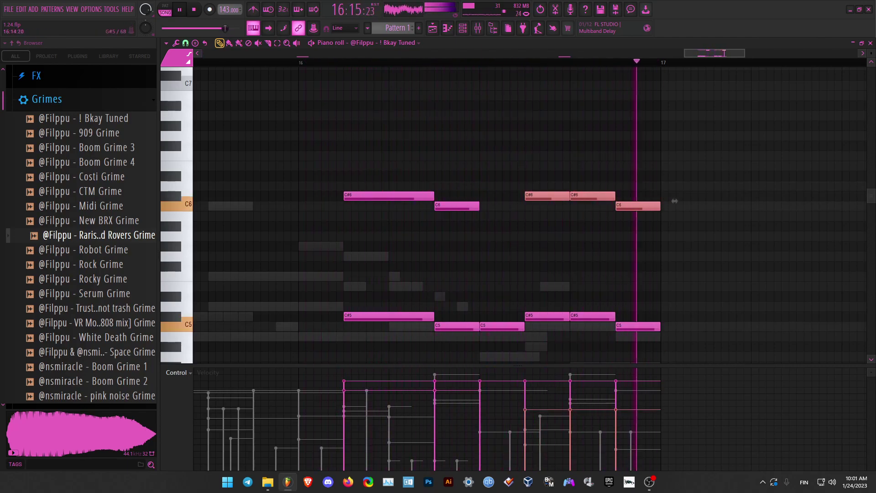
pyautogui.moveTo(702, 172); pyautogui.dragTo(547, 230)
pyautogui.press('Delete')
# Transpose the last four notes of bar 16 up to F5, F#5, F#5 and F5.
pyautogui.moveTo(701, 272); pyautogui.dragTo(497, 351)
pyautogui.moveTo(674, 322); pyautogui.dragTo(682, 251)
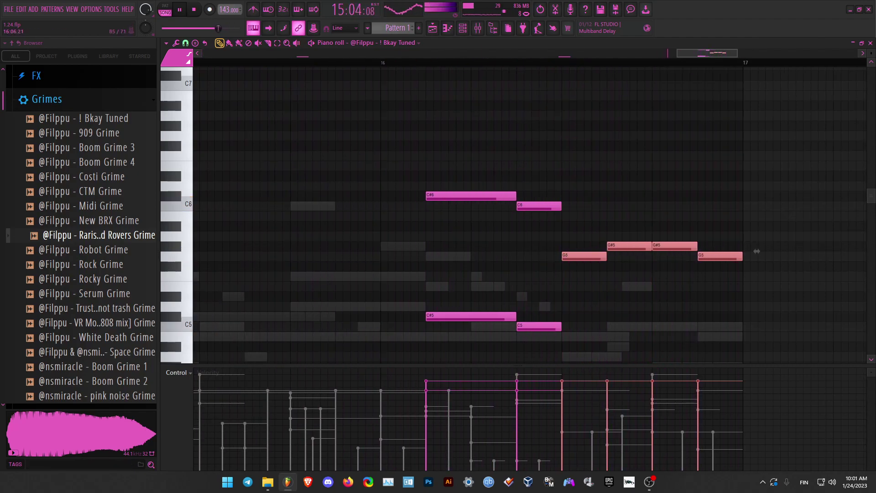
pyautogui.moveTo(757, 251); pyautogui.dragTo(757, 271)
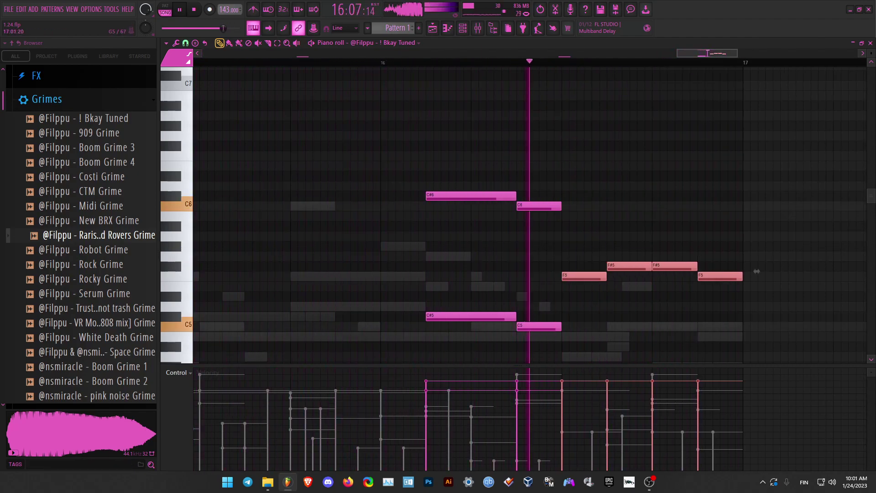
pyautogui.keyDown('ctrl'); pyautogui.click(775, 237); pyautogui.keyUp('ctrl')
# Copy the last three notes of bar 16 one octave higher, as F#6, F#6 and F6.
pyautogui.moveTo(328, 62); pyautogui.dragTo(27, 63)
pyautogui.moveTo(860, 287); pyautogui.dragTo(686, 256)
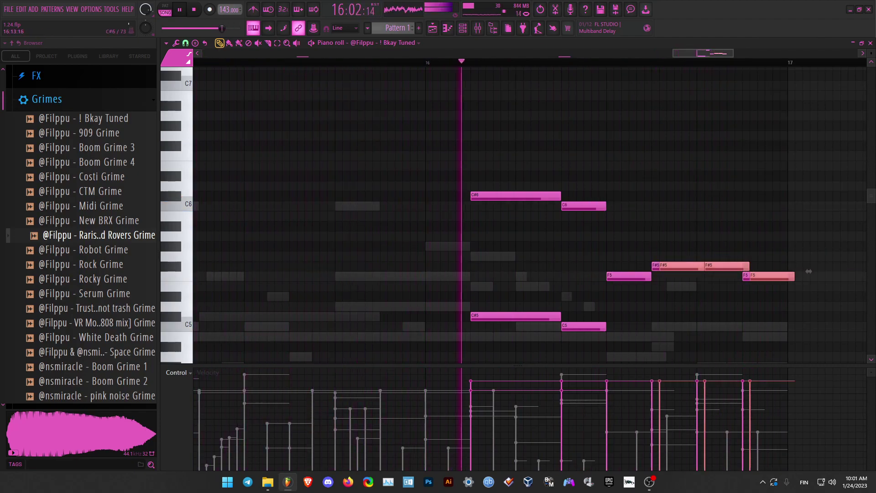
pyautogui.moveTo(802, 272); pyautogui.dragTo(801, 150)
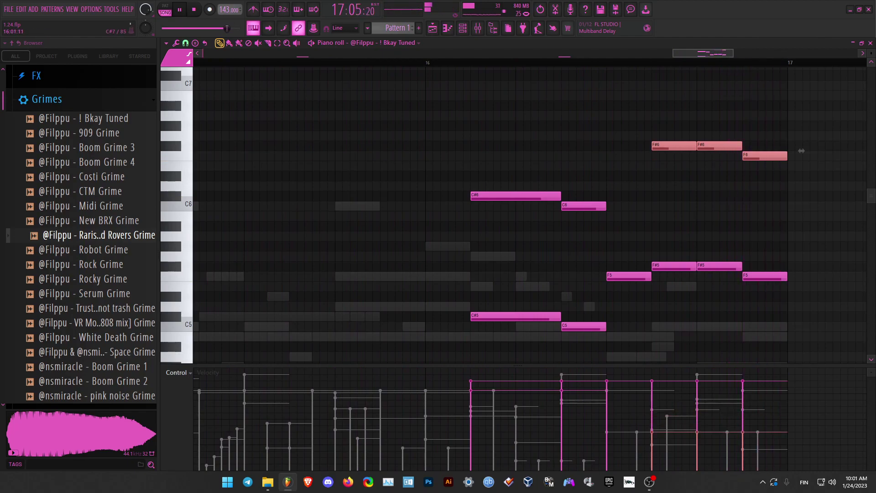
# Delete the C#6 note at step 3 of bar 16 and raise the velocity of the F#6, F#6 and F6 notes.
pyautogui.moveTo(402, 62); pyautogui.dragTo(18, 63)
pyautogui.rightClick(553, 196)
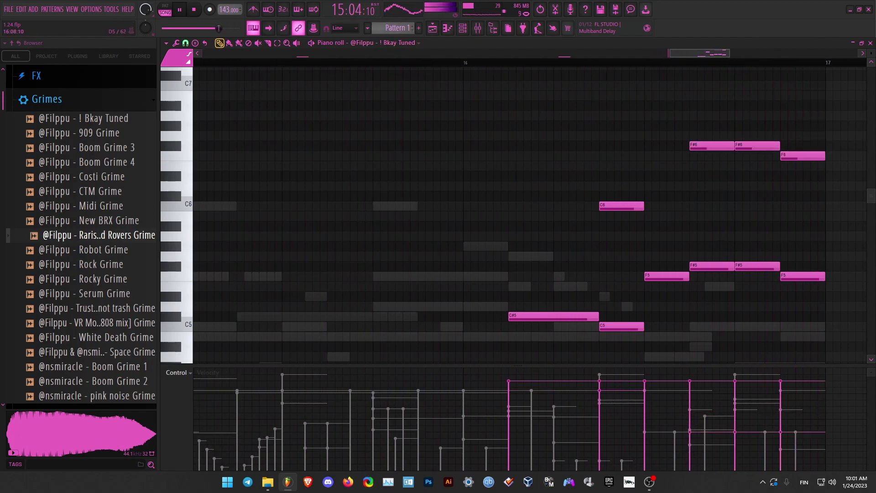
pyautogui.moveTo(856, 106); pyautogui.dragTo(662, 199)
pyautogui.scroll(7, 753, 146)
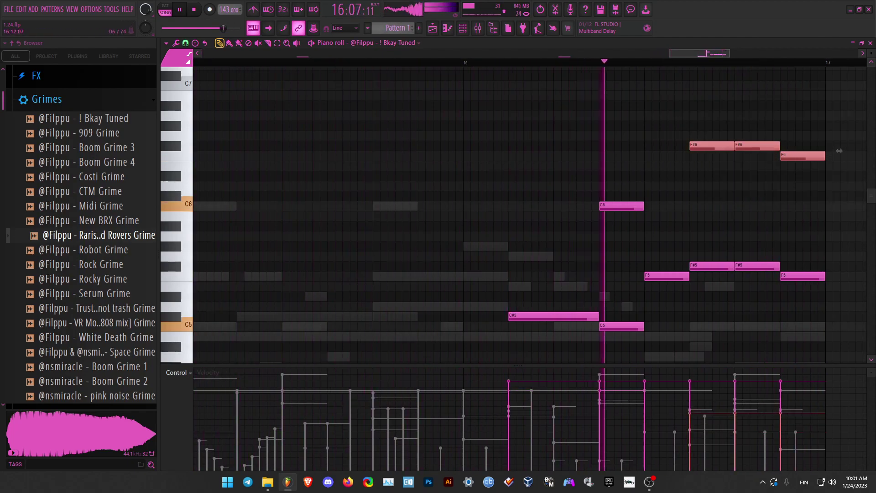
pyautogui.scroll(-5, 839, 151)
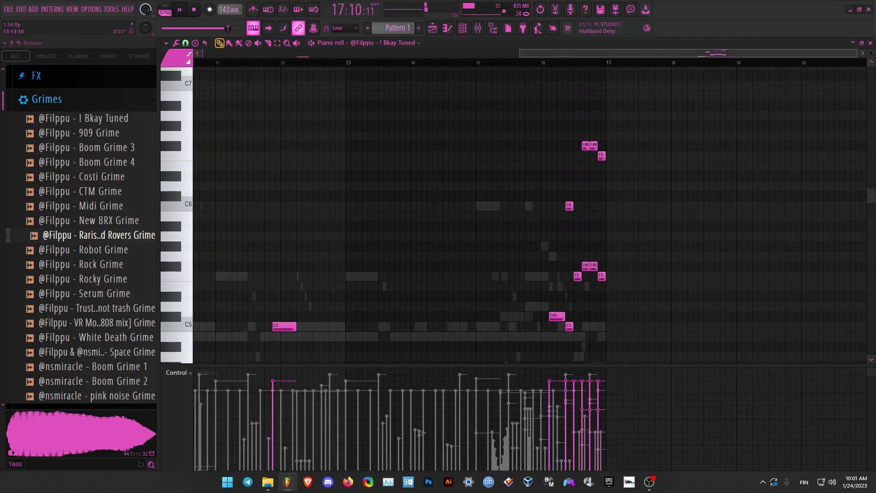
pyautogui.click(385, 43)
pyautogui.click(392, 180)
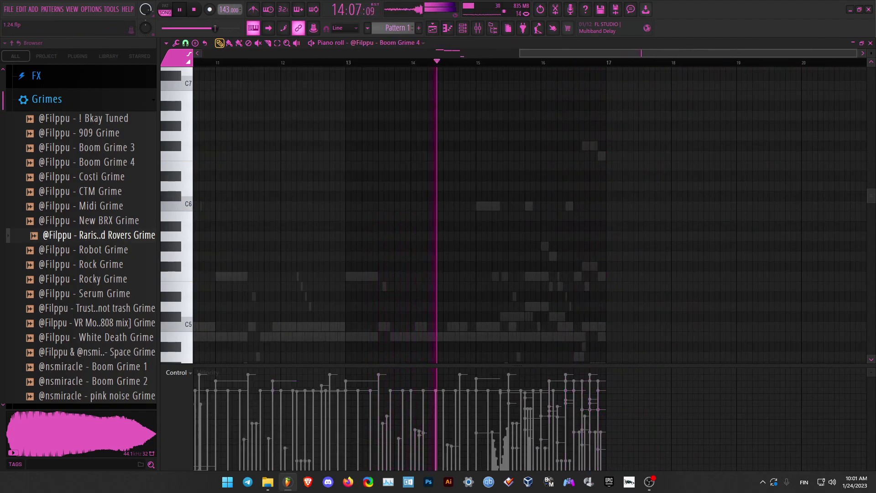
pyautogui.scroll(-3, 771, 174)
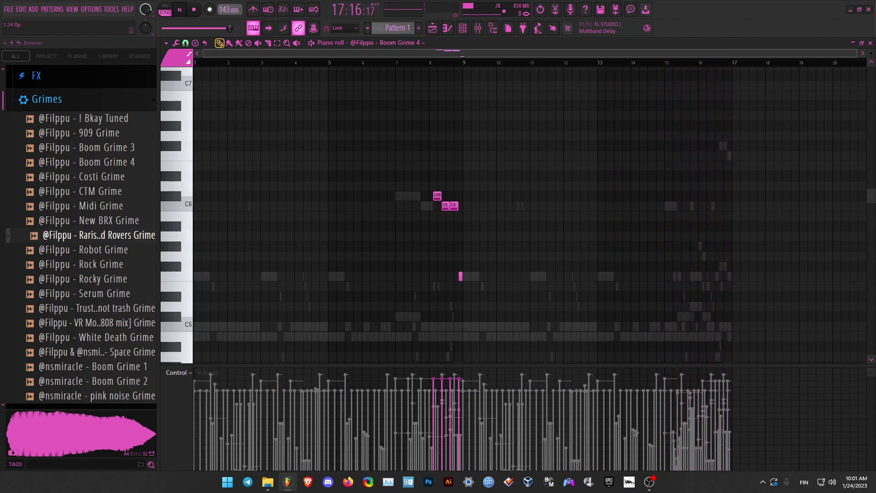
pyautogui.click(870, 43)
# Select bars 1 to 19 in the playlist, play from near the end of bar 16, and clear the selection.
pyautogui.moveTo(579, 63); pyautogui.dragTo(285, 62)
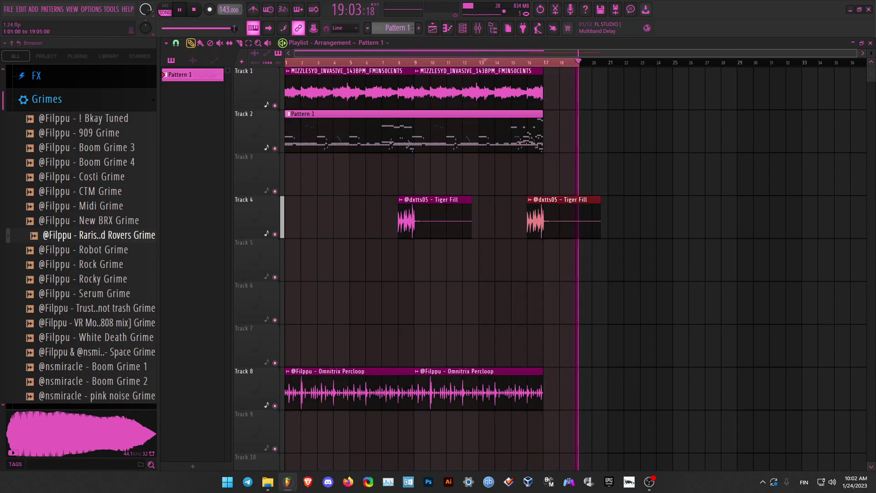
pyautogui.click(538, 62)
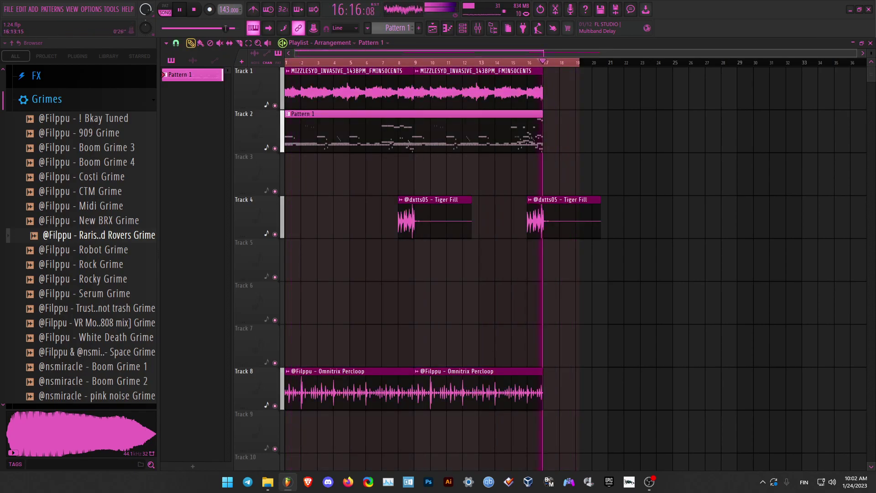
pyautogui.hotkey('ctrl', 'd')
# Slice the second Tiger Fill clip on Track 4 at bar 17 and delete the part after the cut.
pyautogui.scroll(6, 586, 221)
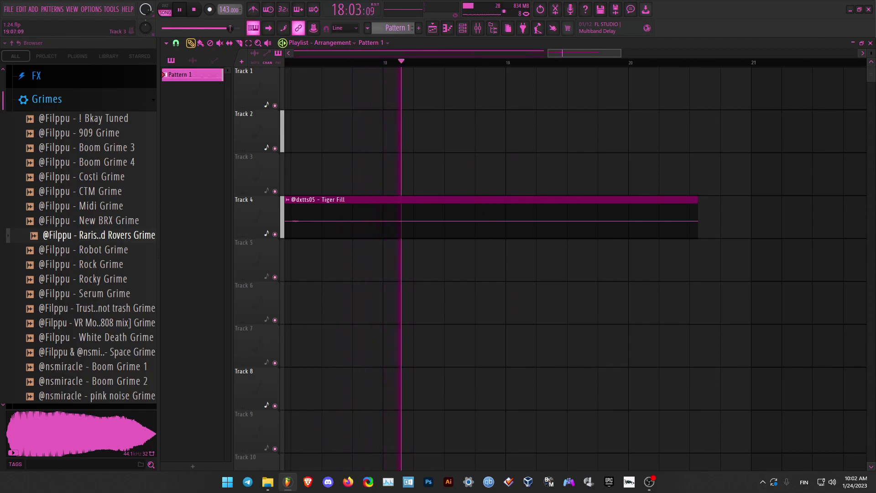
pyautogui.press('c')
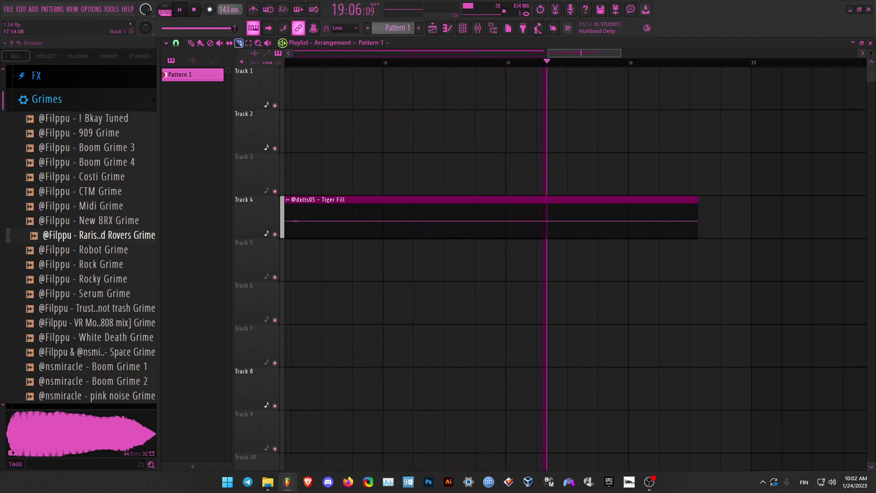
pyautogui.hscroll(-4, 575, 174)
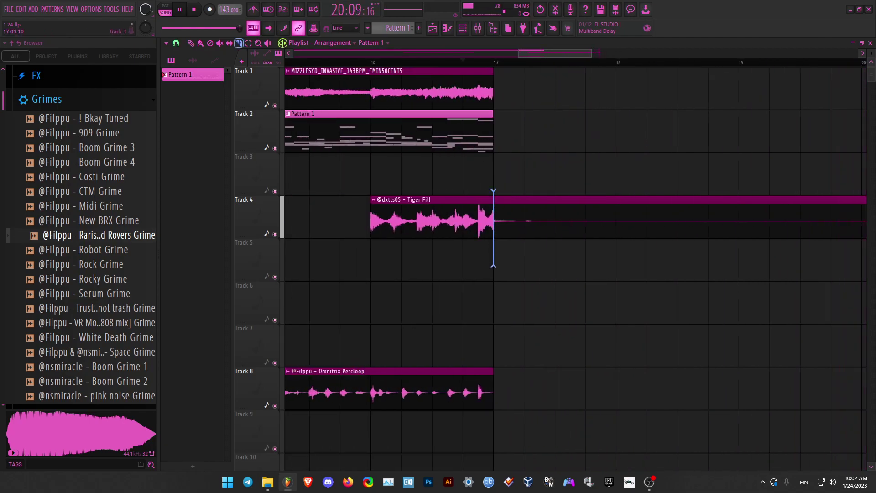
pyautogui.moveTo(494, 189); pyautogui.dragTo(493, 266)
pyautogui.rightClick(553, 220)
pyautogui.scroll(-6, 553, 220)
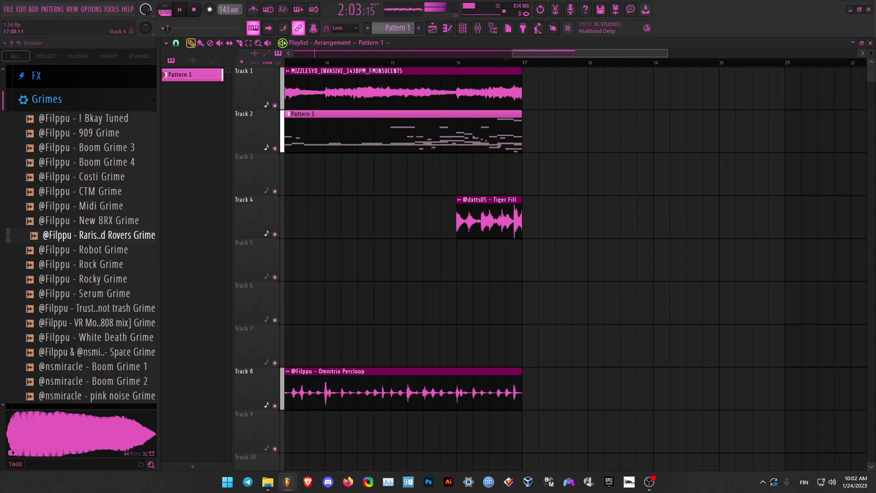
# Duplicate the whole 16-bar playlist arrangement so that a copy starts at bar 17.
pyautogui.hotkey('ctrl', 'a')
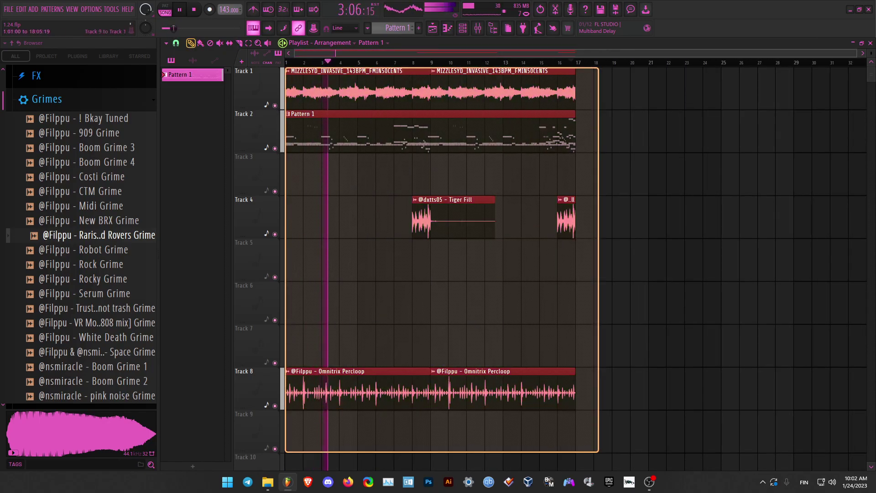
pyautogui.hotkey('ctrl', 'b')
pyautogui.scroll(-1, 349, 345)
pyautogui.scroll(3, 350, 345)
pyautogui.scroll(-3, 350, 345)
# Move the Tiger Fill clips up to Track 3 and the Omnitrix Percloop clips up to Track 4.
pyautogui.moveTo(594, 325); pyautogui.dragTo(345, 452)
pyautogui.moveTo(609, 391); pyautogui.dragTo(609, 263)
pyautogui.keyDown('ctrl'); pyautogui.click(713, 219); pyautogui.keyUp('ctrl')
pyautogui.hotkey('shift', 'Up')
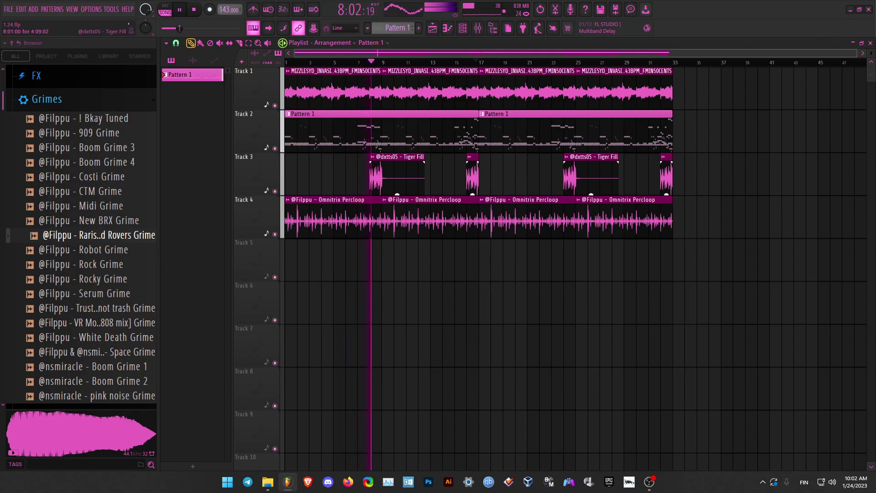
# Set the project tempo to 147 BPM, restretch all channels, and close the MIZZLESYD_INVASIVE clip's settings.
pyautogui.doubleClick(421, 136)
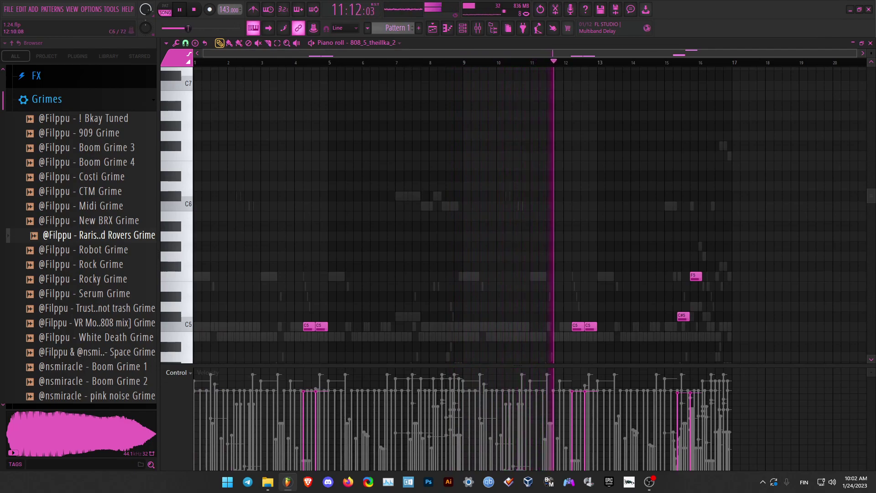
pyautogui.click(870, 43)
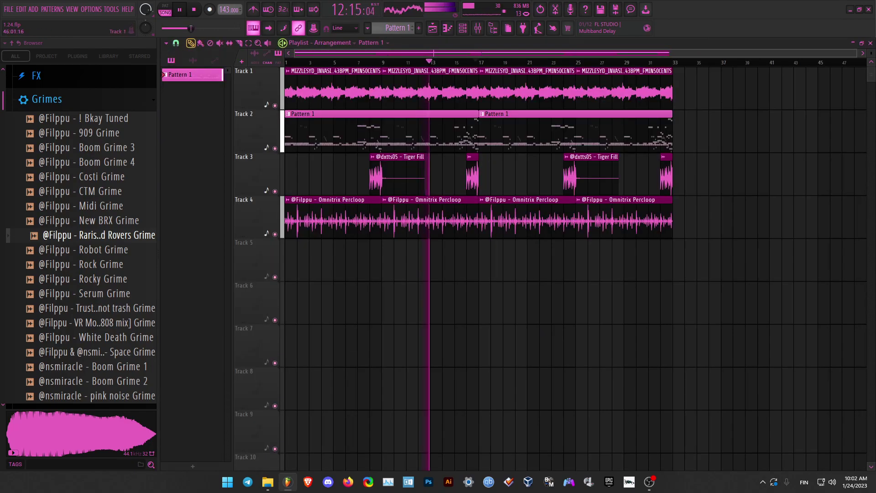
pyautogui.doubleClick(429, 91)
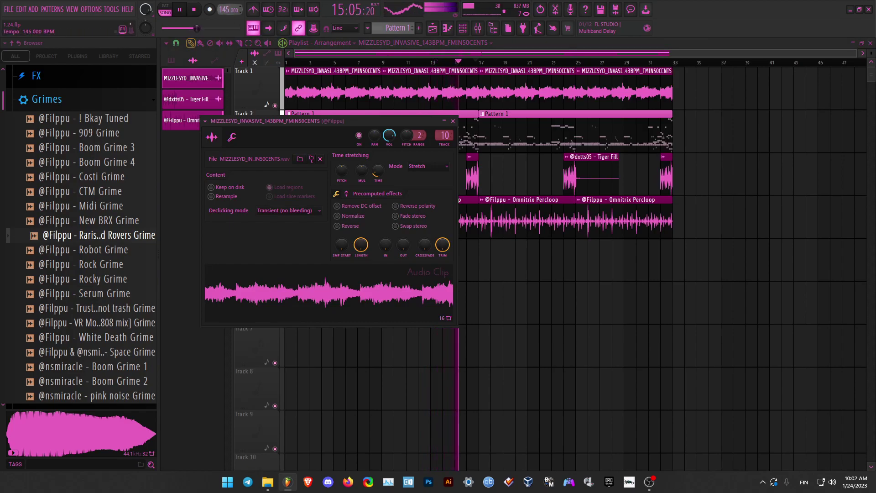
pyautogui.moveTo(226, 9); pyautogui.dragTo(226, 8)
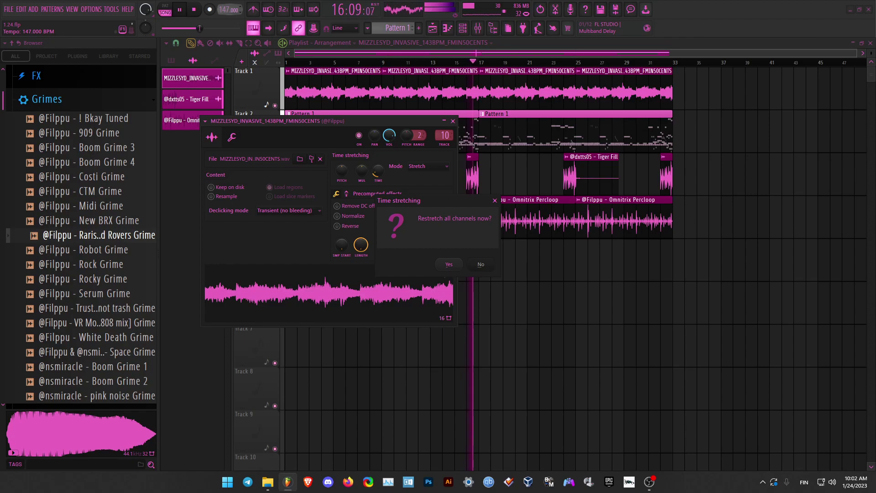
pyautogui.click(448, 264)
pyautogui.click(452, 121)
pyautogui.doubleClick(521, 124)
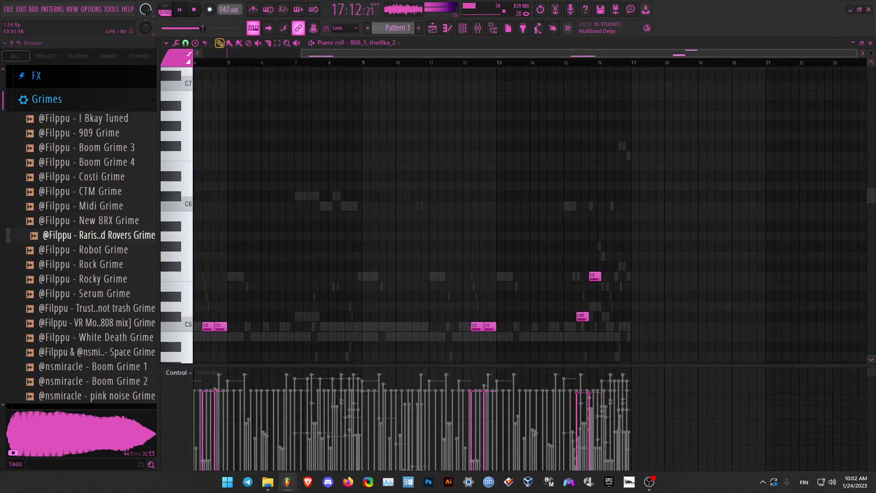
pyautogui.press('F6')
pyautogui.scroll(2, 64, 186)
pyautogui.click(47, 187)
pyautogui.click(42, 210)
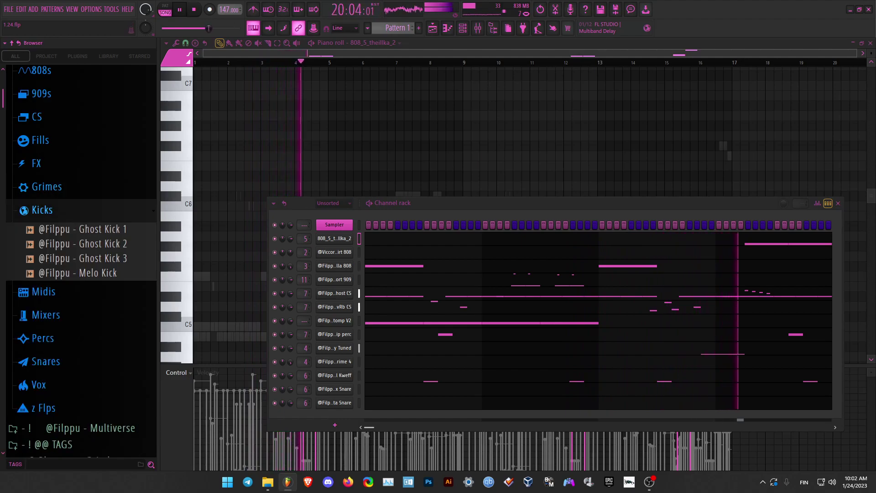
pyautogui.click(87, 229)
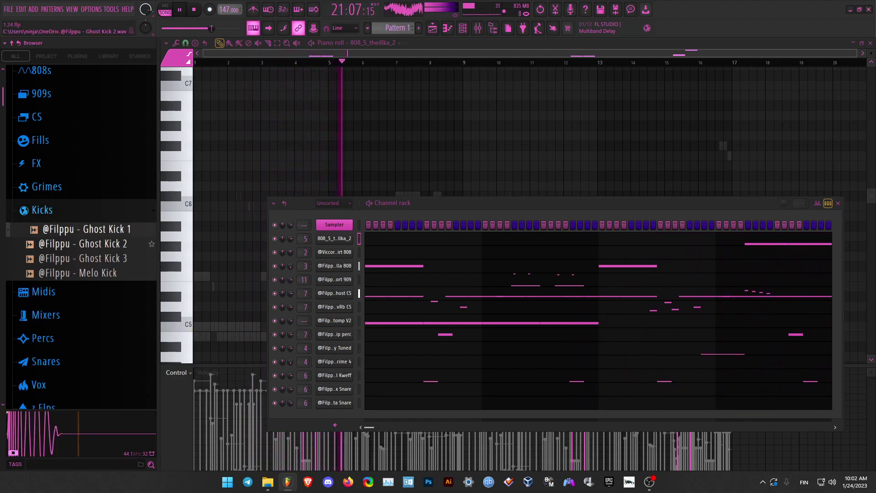
pyautogui.click(87, 244)
pyautogui.click(87, 258)
pyautogui.click(86, 244)
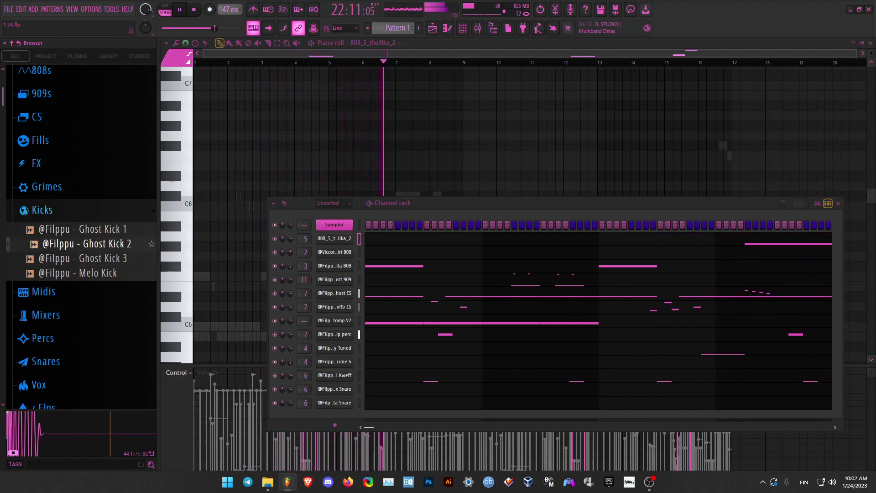
pyautogui.moveTo(86, 245); pyautogui.dragTo(334, 413)
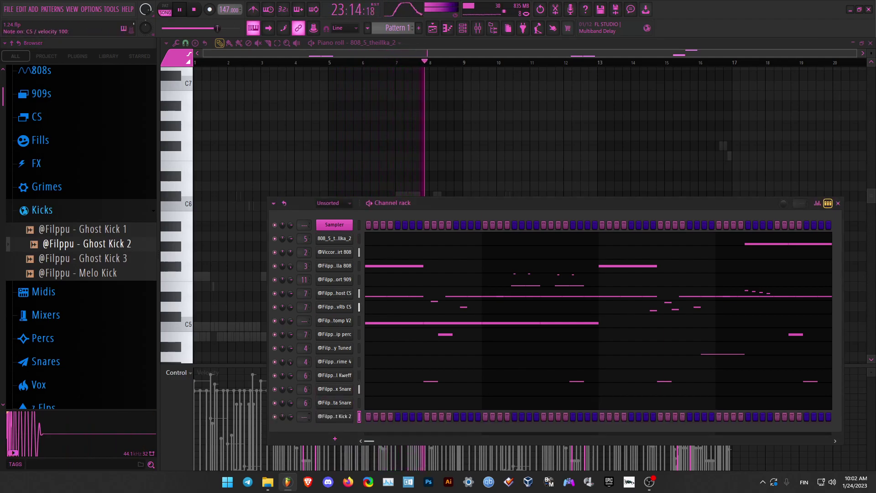
# Route the Ghost Kick 2 channel to mixer track 1 and briefly bring up the mixer.
pyautogui.scroll(1, 305, 417)
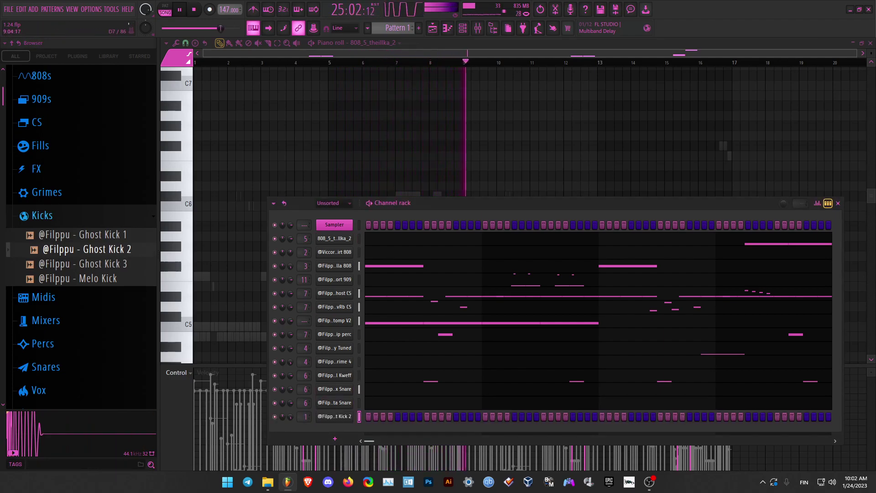
pyautogui.click(477, 28)
pyautogui.click(392, 203)
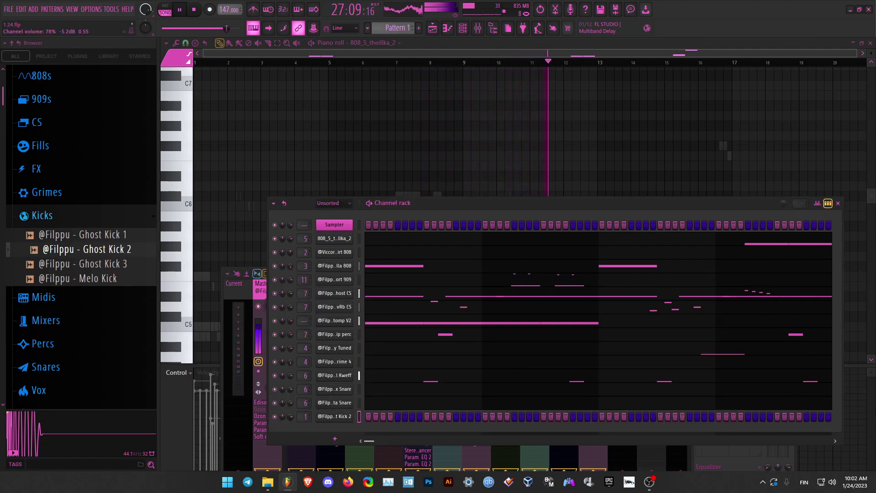
pyautogui.press('F7')
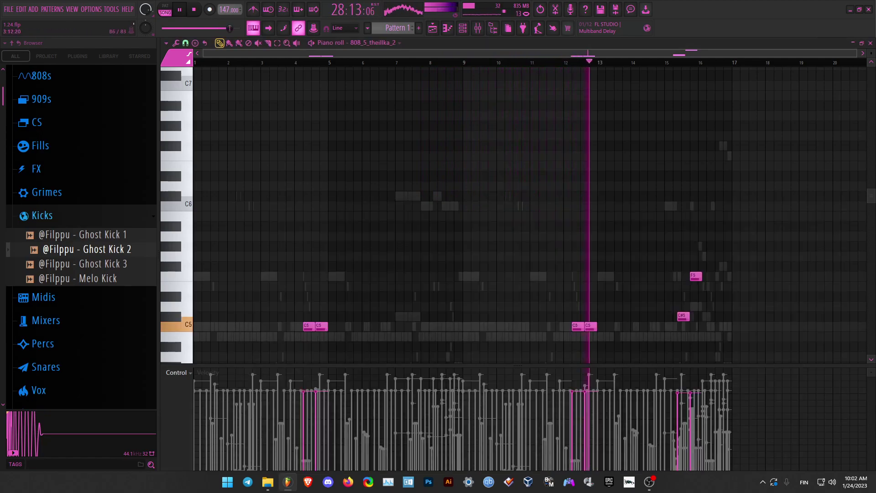
pyautogui.click(376, 43)
pyautogui.click(414, 206)
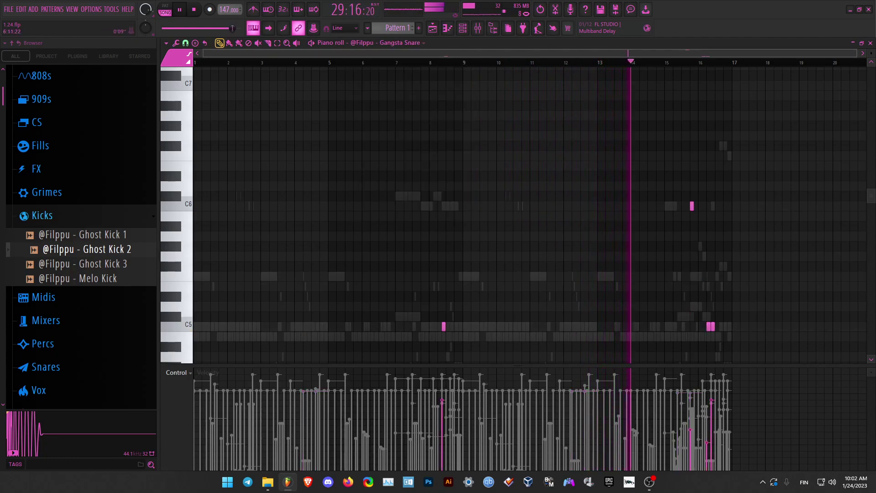
pyautogui.click(386, 43)
pyautogui.click(396, 214)
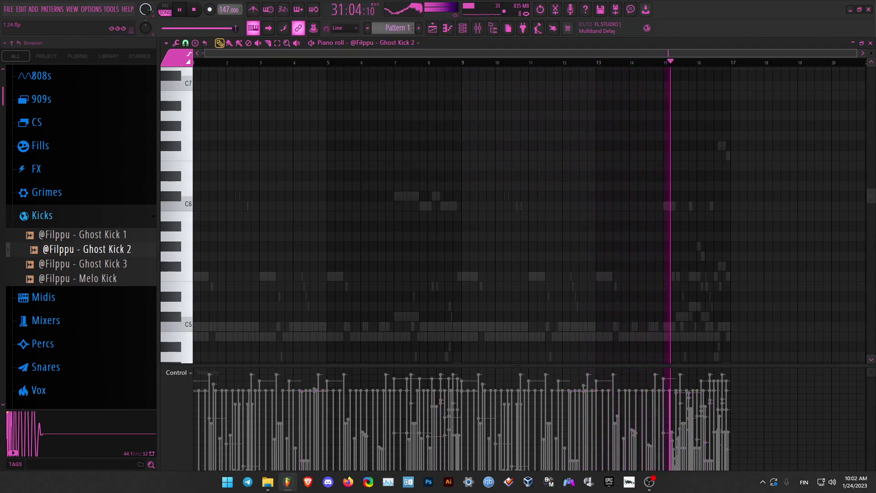
pyautogui.click(42, 215)
pyautogui.click(46, 262)
pyautogui.click(46, 262)
pyautogui.click(43, 239)
pyautogui.click(50, 275)
pyautogui.moveTo(88, 290); pyautogui.dragTo(730, 325)
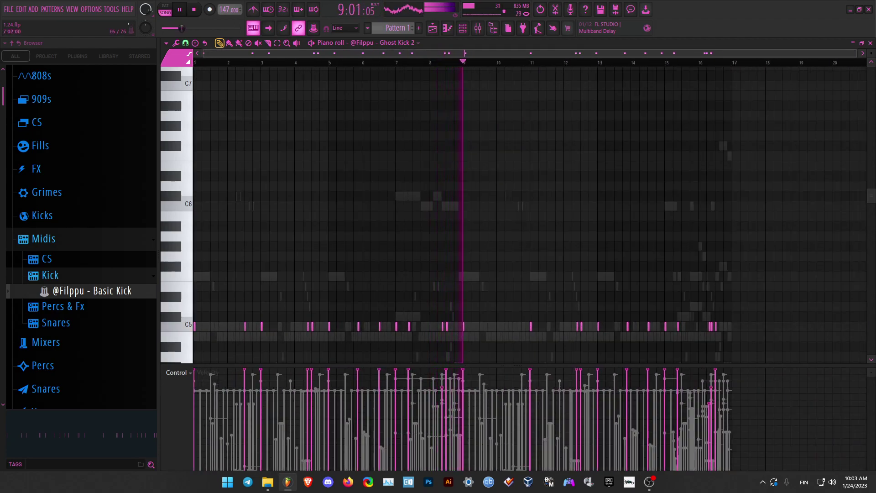
pyautogui.press('F6')
pyautogui.press('F9')
pyautogui.click(43, 239)
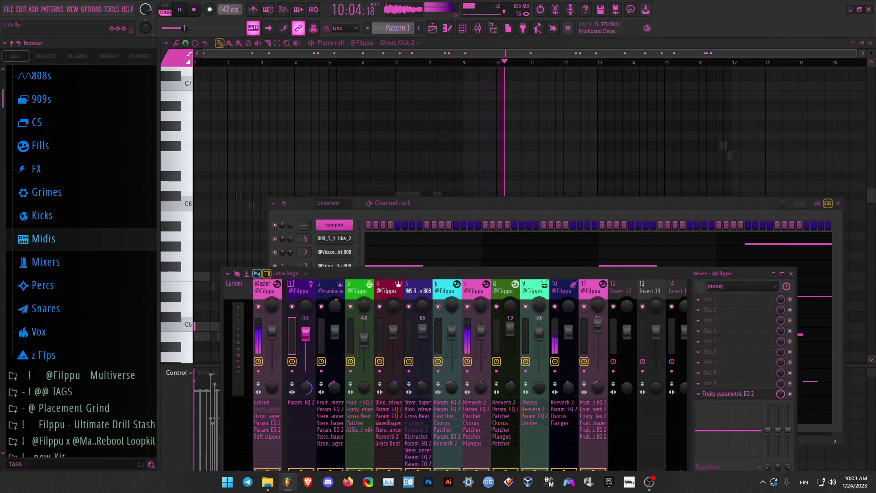
pyautogui.press('F6')
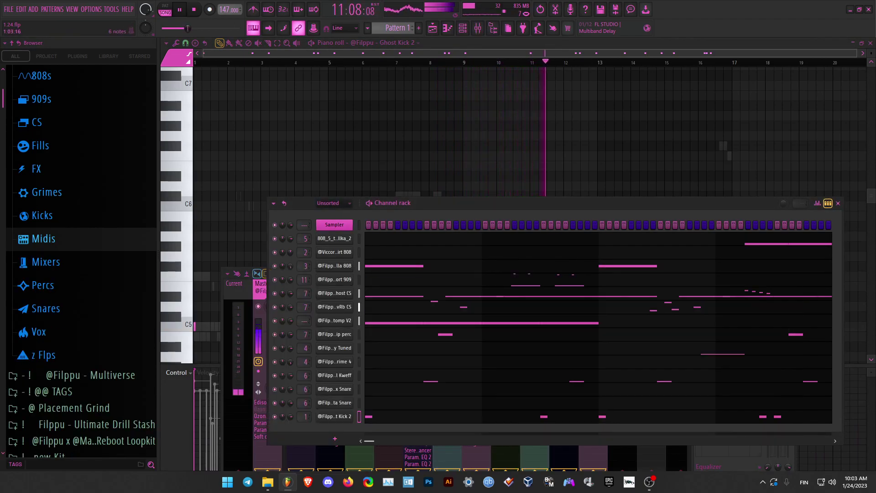
pyautogui.scroll(4, 80, 256)
pyautogui.click(43, 303)
pyautogui.moveTo(87, 351); pyautogui.dragTo(335, 416)
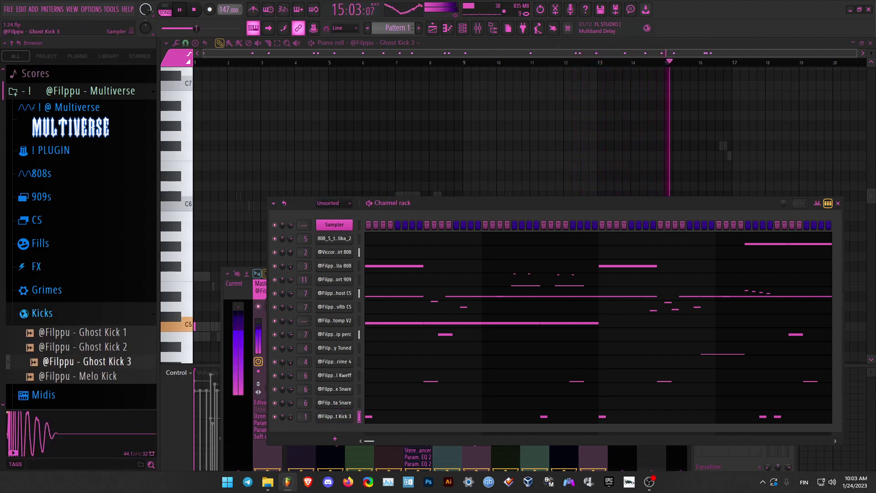
# Open the Ghost Kick 3 channel's notes in the piano roll and look over the kick pattern.
pyautogui.click(334, 416)
pyautogui.rightClick(529, 146)
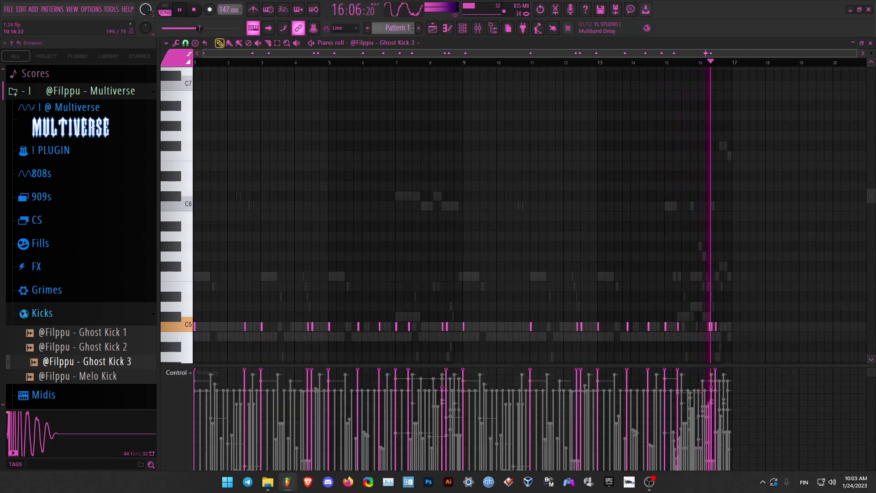
pyautogui.scroll(7, 258, 326)
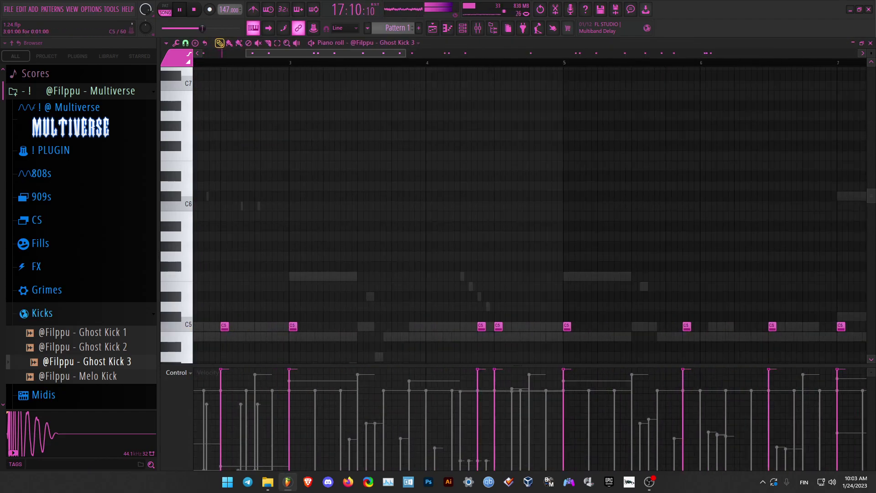
pyautogui.scroll(-6, 294, 325)
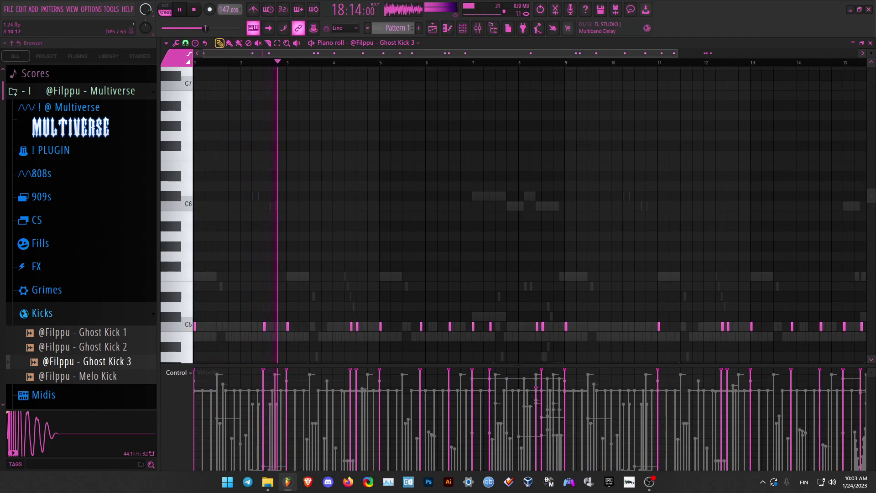
pyautogui.rightClick(324, 336)
pyautogui.rightClick(324, 337)
pyautogui.click(376, 43)
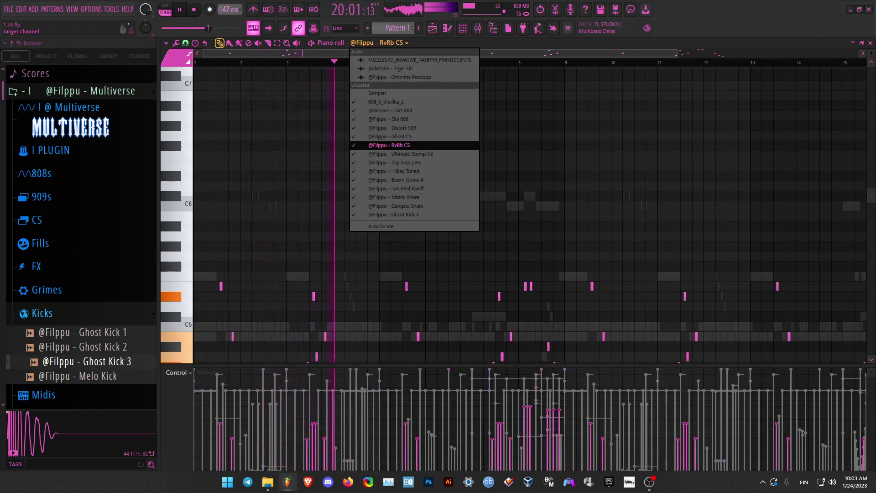
pyautogui.click(395, 214)
# Reduce the pair of C5 kicks in the middle of bar 4 to one note at step 11 and play from that area.
pyautogui.scroll(4, 353, 326)
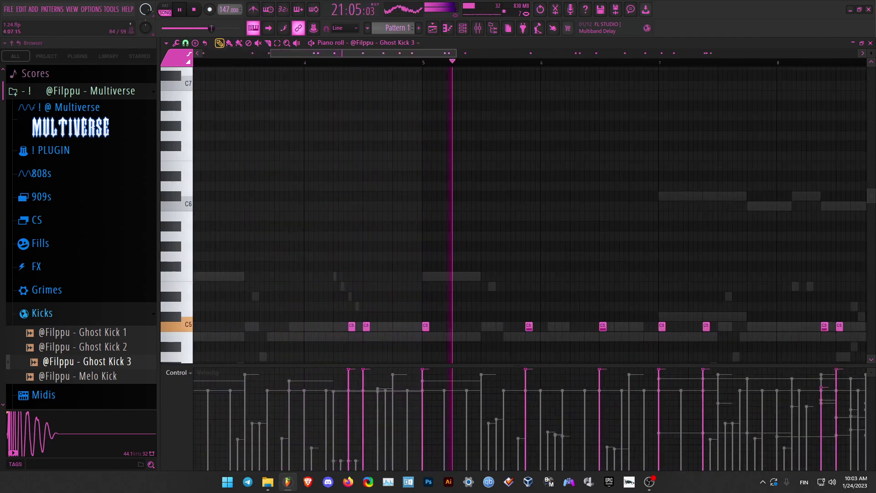
pyautogui.moveTo(378, 326); pyautogui.dragTo(406, 326)
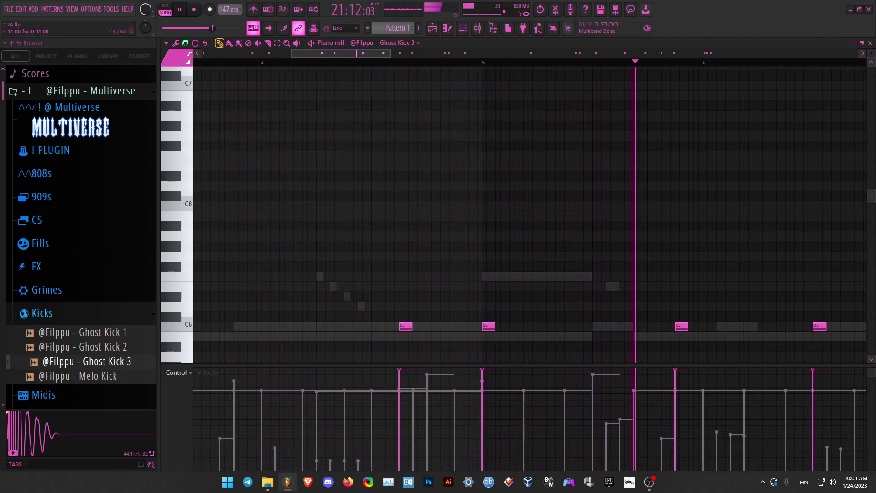
pyautogui.scroll(2, 387, 326)
pyautogui.moveTo(201, 63); pyautogui.dragTo(3, 62)
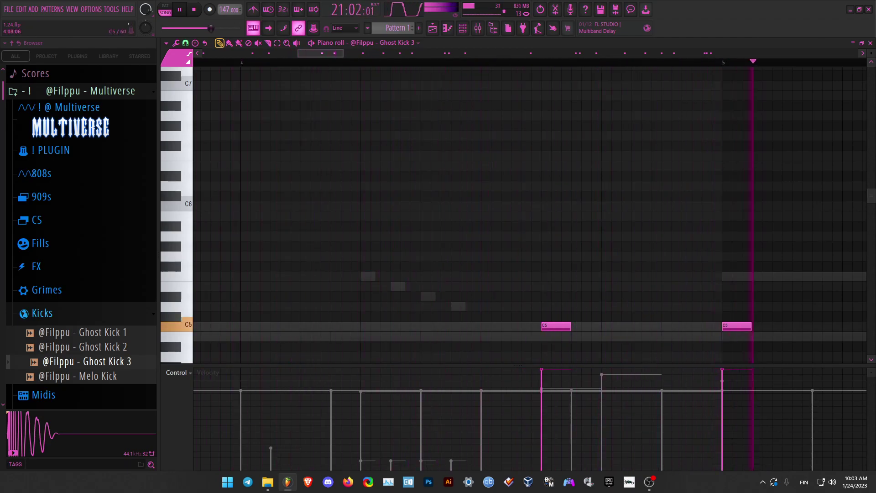
# Add C5 kicks at steps 5 and 9 of bar 4 and lower the step 9 note's velocity to nearly zero.
pyautogui.scroll(-4, 448, 326)
pyautogui.scroll(2, 415, 336)
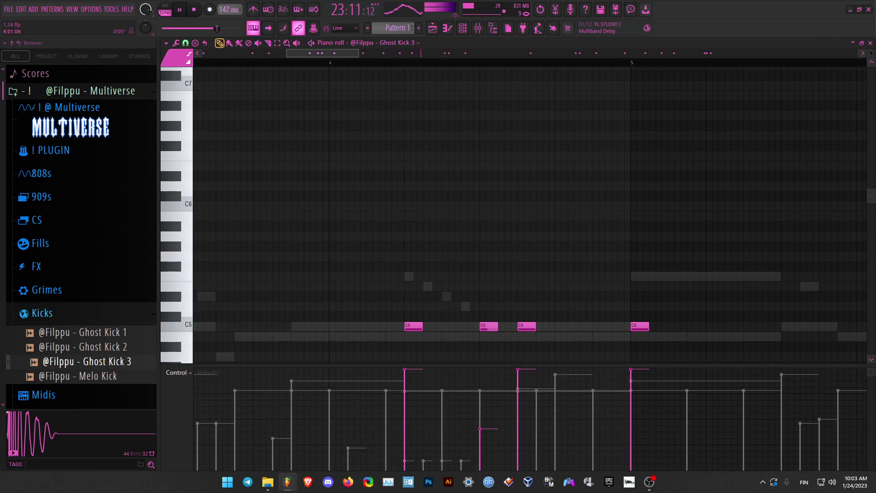
pyautogui.click(484, 446)
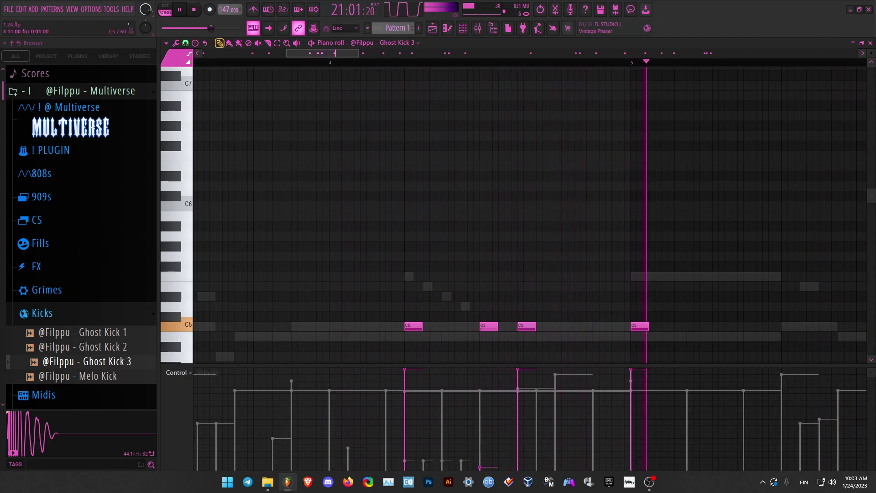
# Delete the C5 kick near the end of bar 5.
pyautogui.scroll(-1, 516, 364)
pyautogui.scroll(-5, 518, 205)
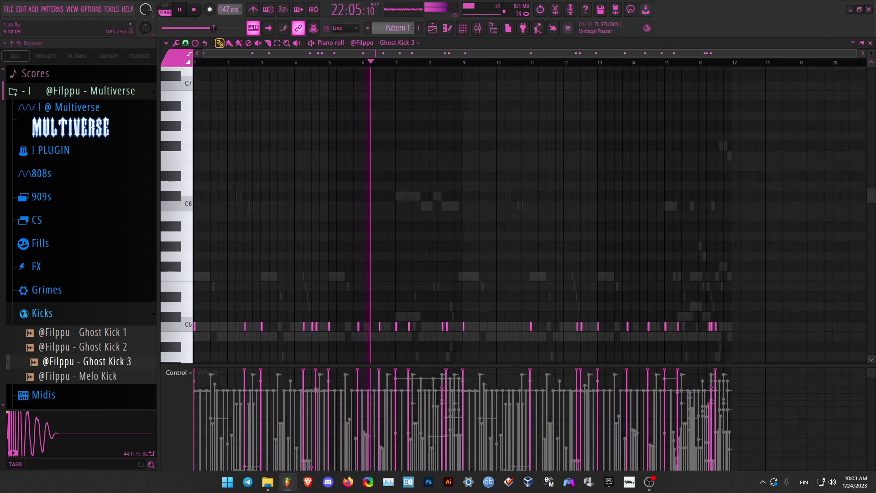
pyautogui.scroll(3, 519, 205)
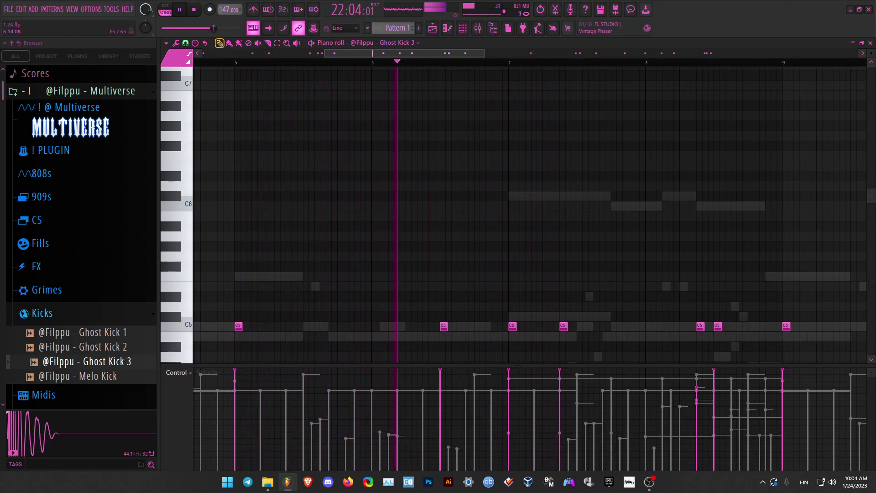
# Rearrange the two C5 kicks in bar 8 to steps 3 and 11 and play the passage.
pyautogui.scroll(-5, 518, 205)
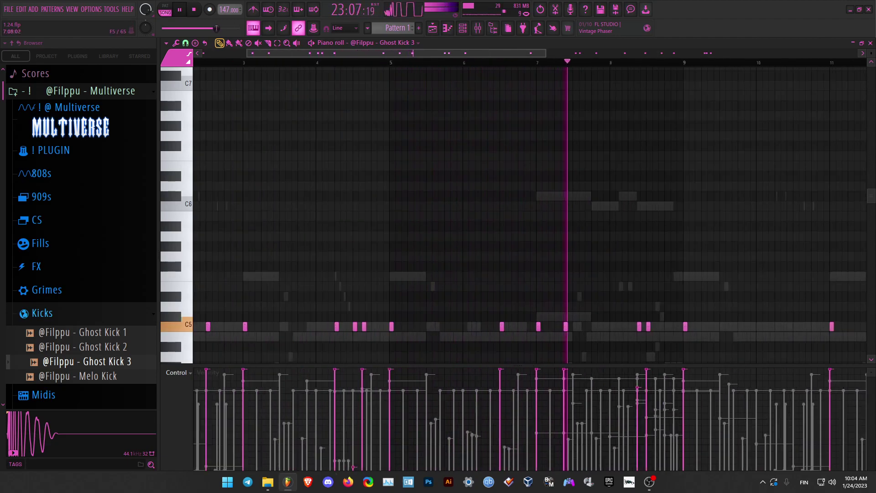
pyautogui.scroll(5, 519, 205)
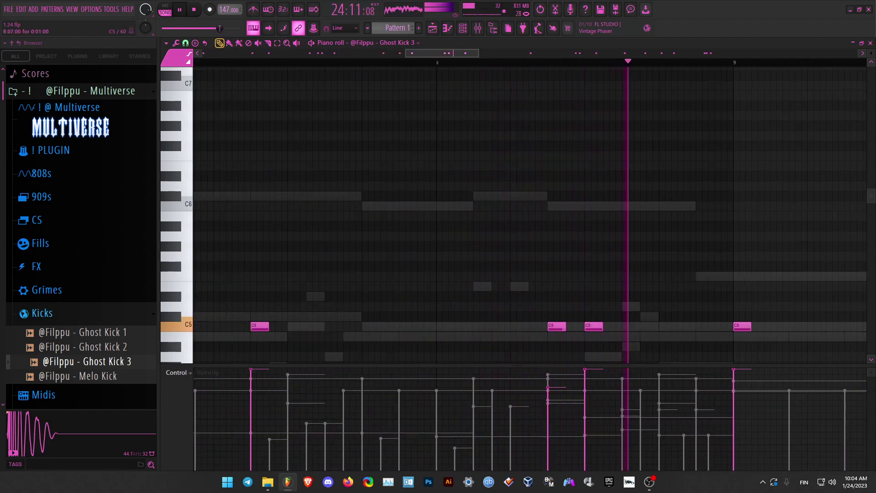
pyautogui.scroll(2, 518, 205)
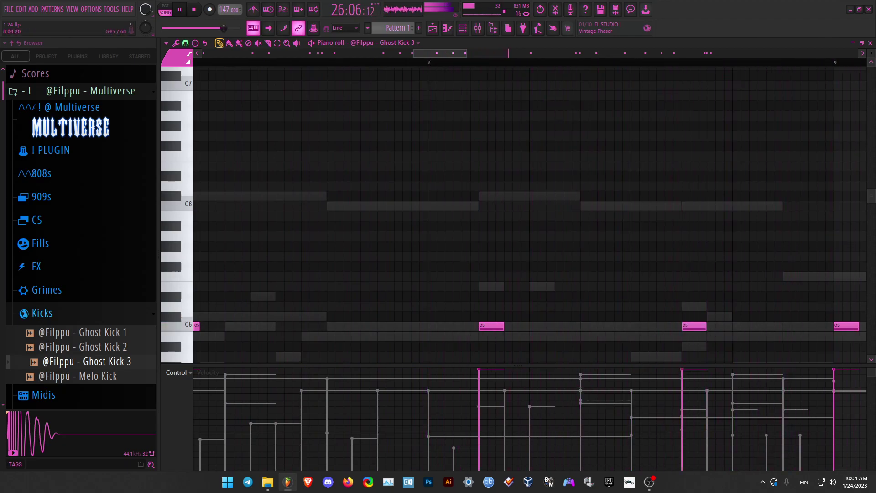
pyautogui.click(315, 63)
pyautogui.scroll(-6, 424, 205)
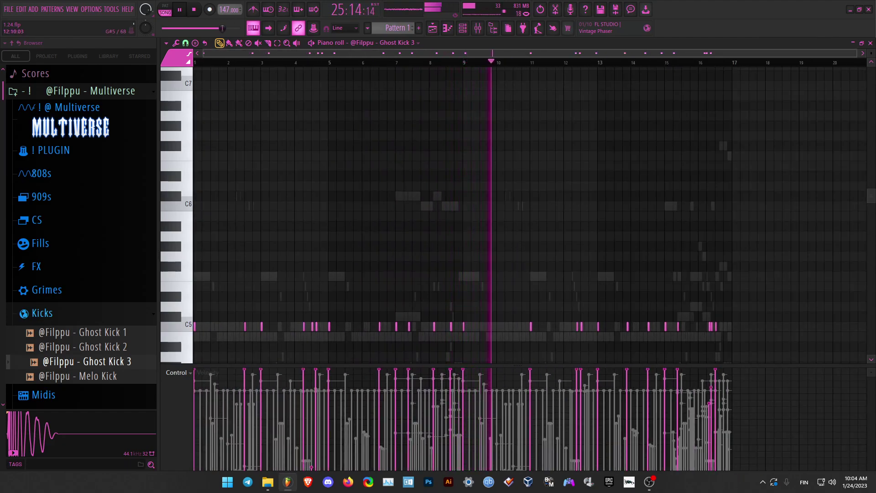
# Move the two C5 kicks in bar 12 to steps 9 and 11 and lower the step 9 note's velocity to a low level.
pyautogui.scroll(4, 543, 205)
pyautogui.scroll(1, 524, 327)
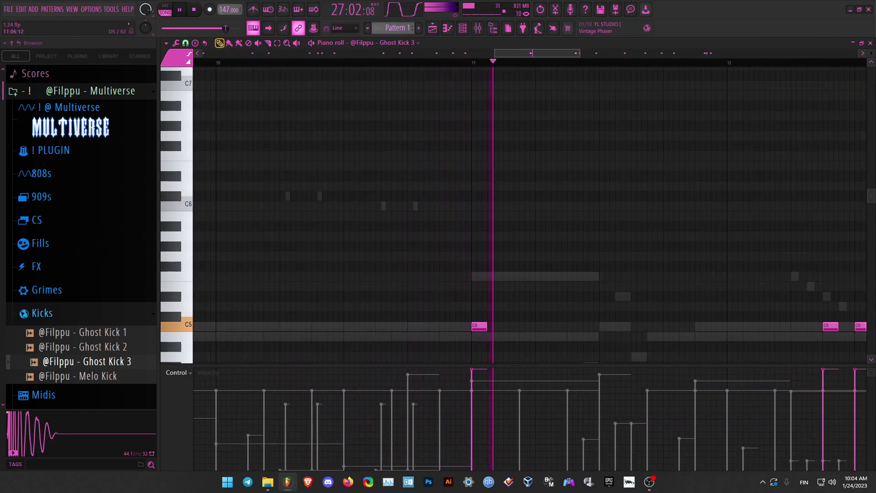
pyautogui.scroll(-10, 532, 326)
pyautogui.scroll(5, 646, 317)
pyautogui.scroll(4, 560, 325)
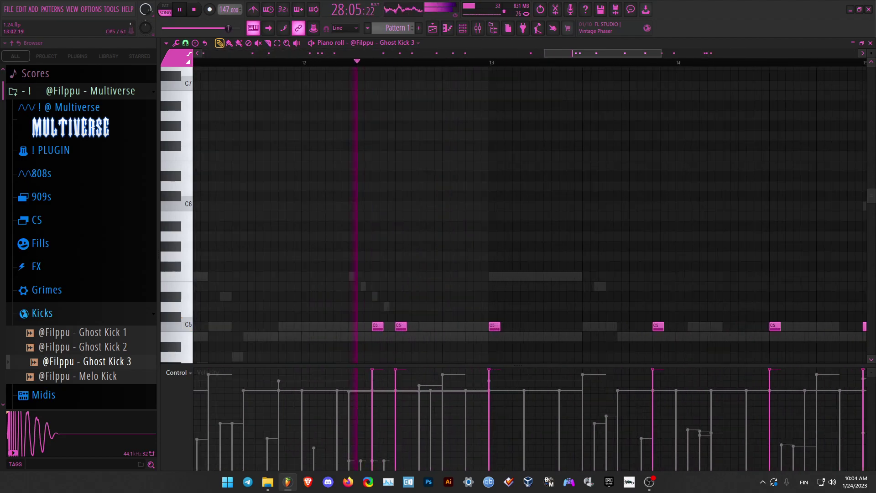
pyautogui.moveTo(347, 305); pyautogui.dragTo(402, 325)
pyautogui.keyDown('ctrl'); pyautogui.click(444, 327); pyautogui.keyUp('ctrl')
pyautogui.click(419, 424)
pyautogui.scroll(-8, 560, 322)
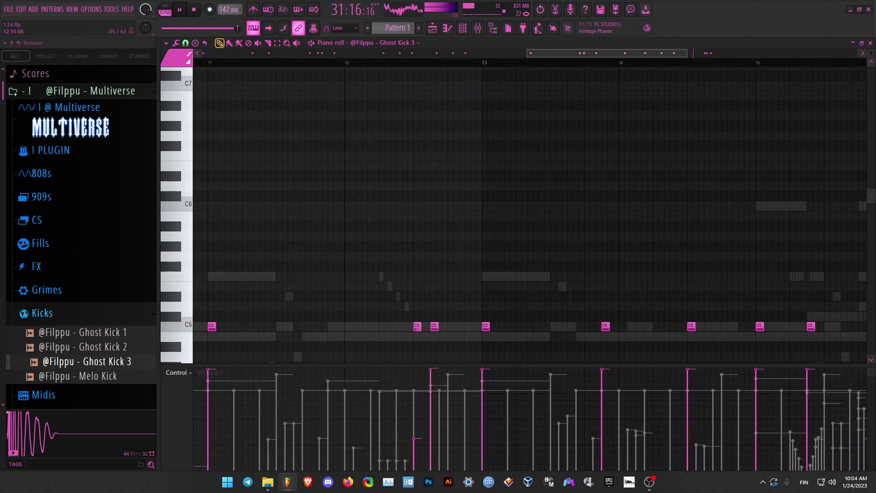
pyautogui.scroll(3, 529, 210)
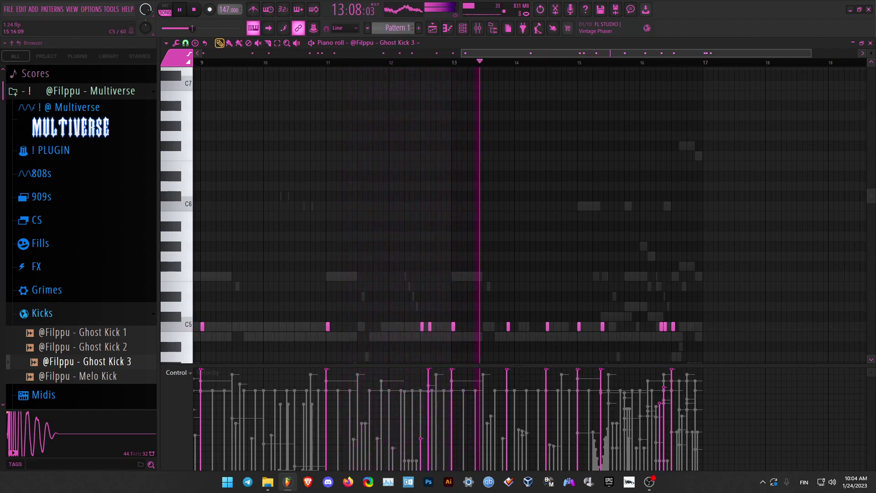
pyautogui.click(420, 454)
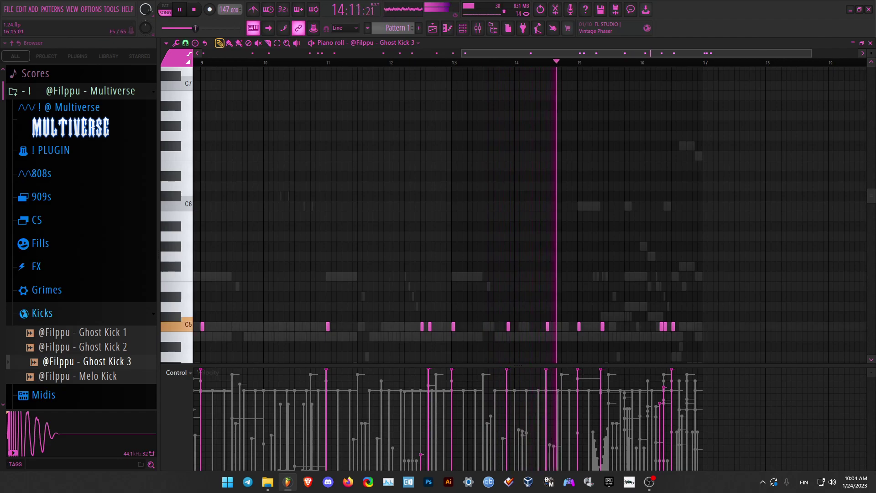
# Delete the C5 kicks near the end of bar 13 and in the middle of bar 14, and add one at step 13 of bar 15.
pyautogui.rightClick(508, 327)
pyautogui.scroll(3, 757, 292)
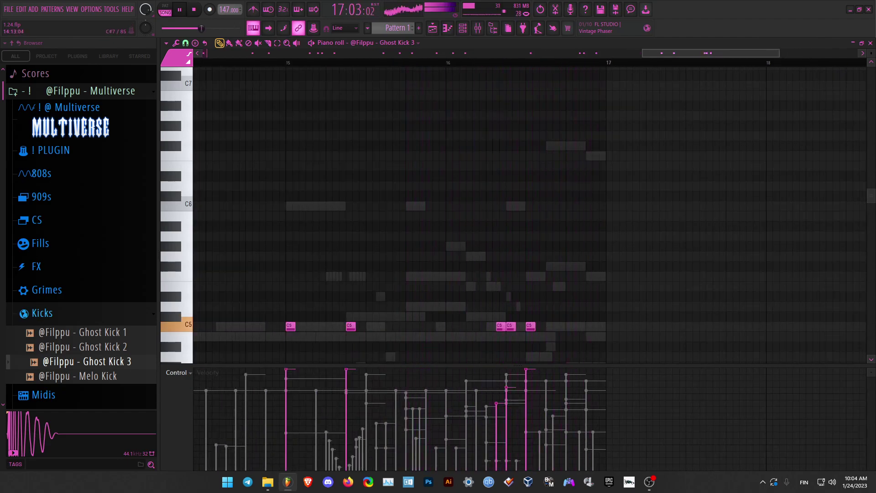
pyautogui.click(410, 327)
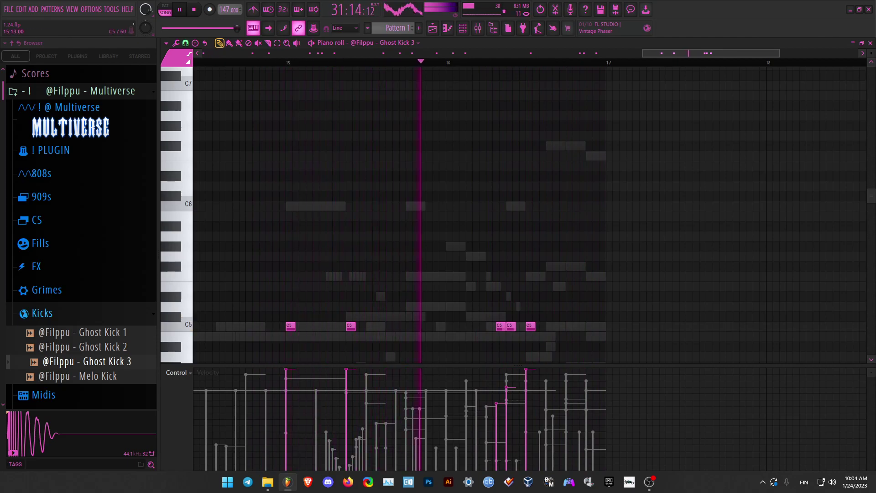
pyautogui.scroll(3, 535, 215)
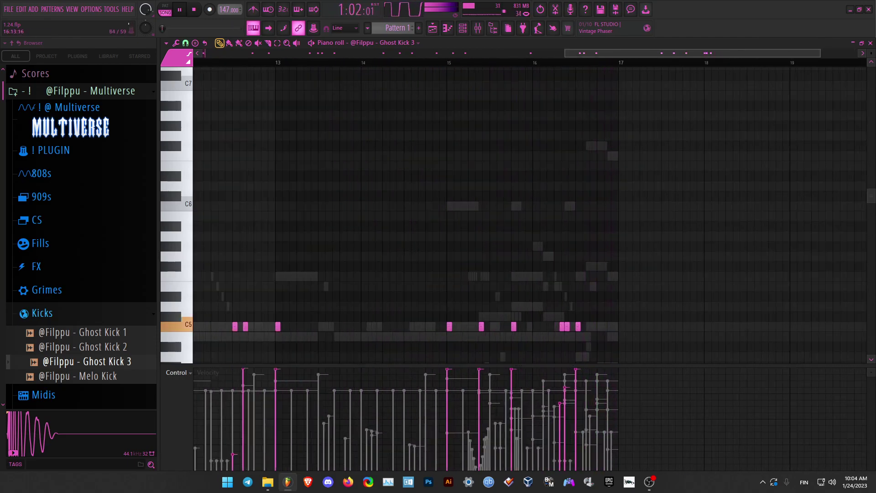
# Put a C5 kick back at step 9 of bar 14 and review the notes in bars 11 to 16.
pyautogui.scroll(-4, 535, 214)
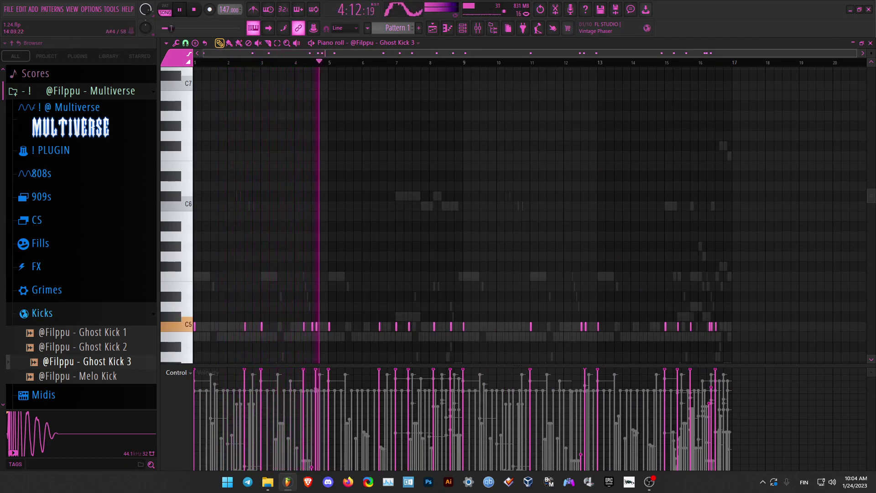
pyautogui.scroll(5, 636, 346)
pyautogui.scroll(-2, 628, 327)
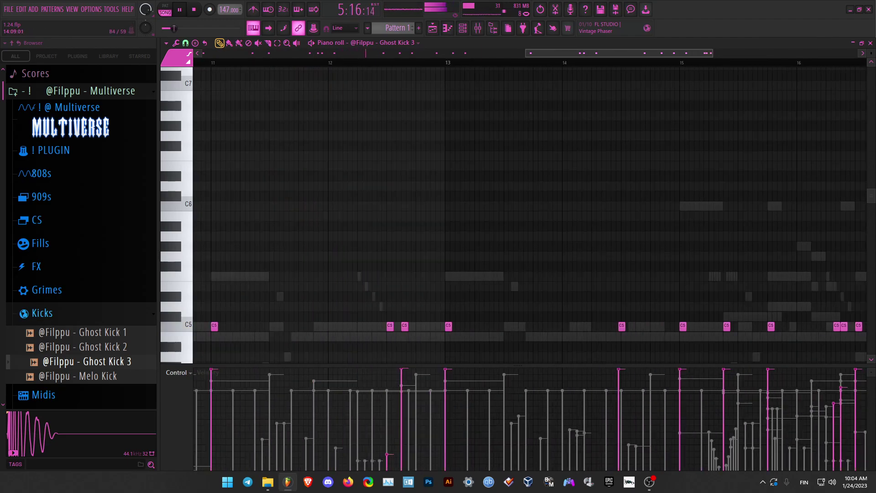
pyautogui.scroll(5, 629, 327)
pyautogui.scroll(-5, 529, 214)
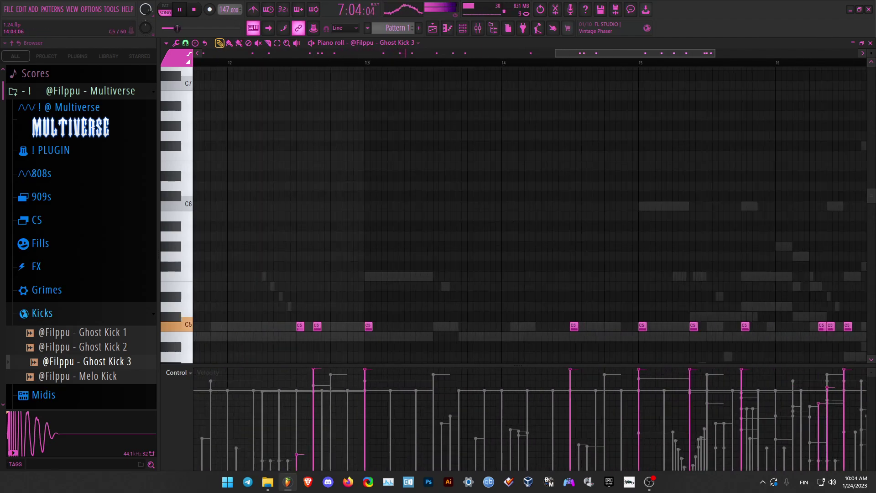
# Transpose all ghost kick notes down two semitones to A#4, reduce their velocities slightly, and deselect them.
pyautogui.moveTo(604, 310); pyautogui.dragTo(145, 346)
pyautogui.hotkey('shift', 'Down')
pyautogui.hotkey('shift', 'Down')
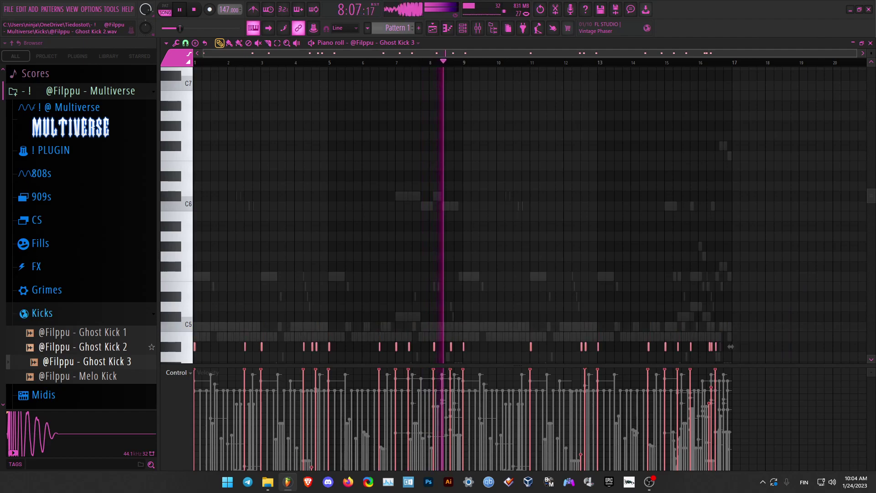
pyautogui.hotkey('shift', 'Up')
pyautogui.hotkey('shift', 'Down')
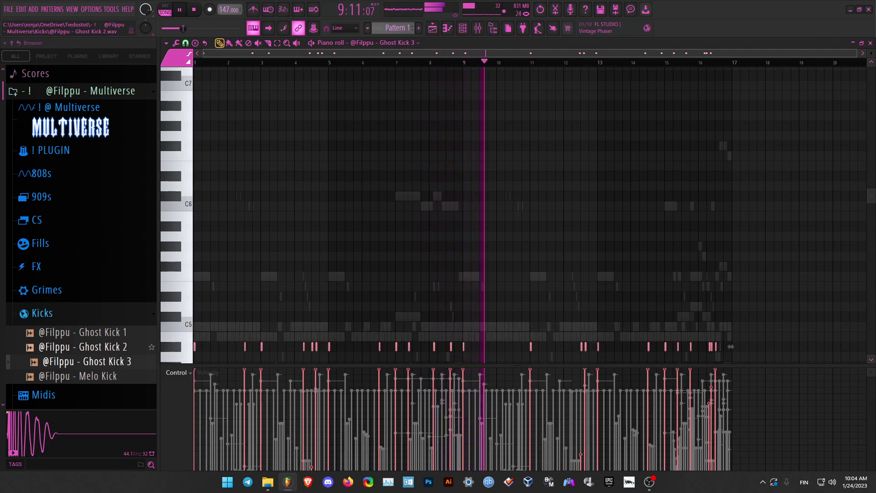
pyautogui.scroll(-4, 146, 347)
pyautogui.scroll(-1, 441, 215)
pyautogui.scroll(-2, 442, 216)
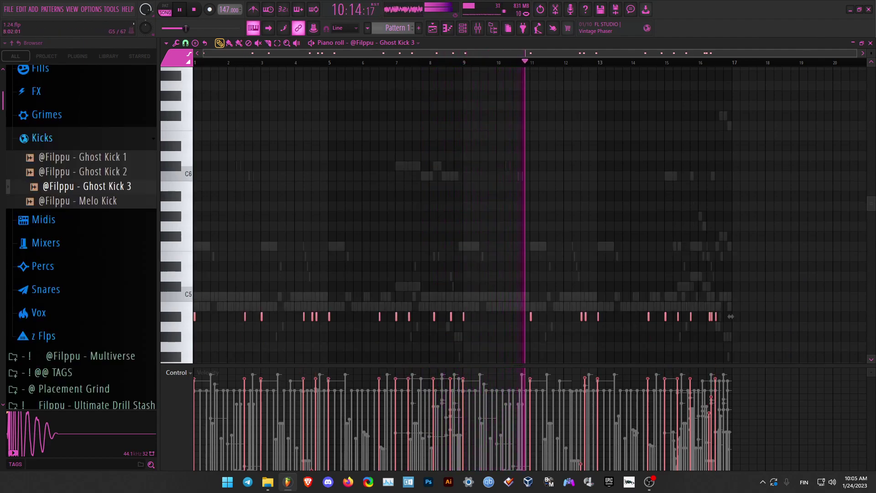
pyautogui.hotkey('ctrl', 'd')
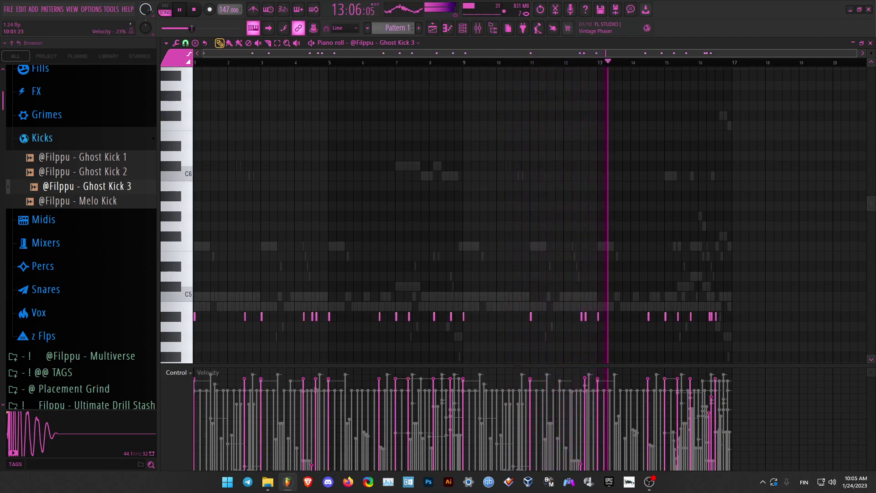
# Reselect all the ghost kicks, collapse the Kicks sample folder, and clear the note selection.
pyautogui.moveTo(787, 246); pyautogui.dragTo(193, 358)
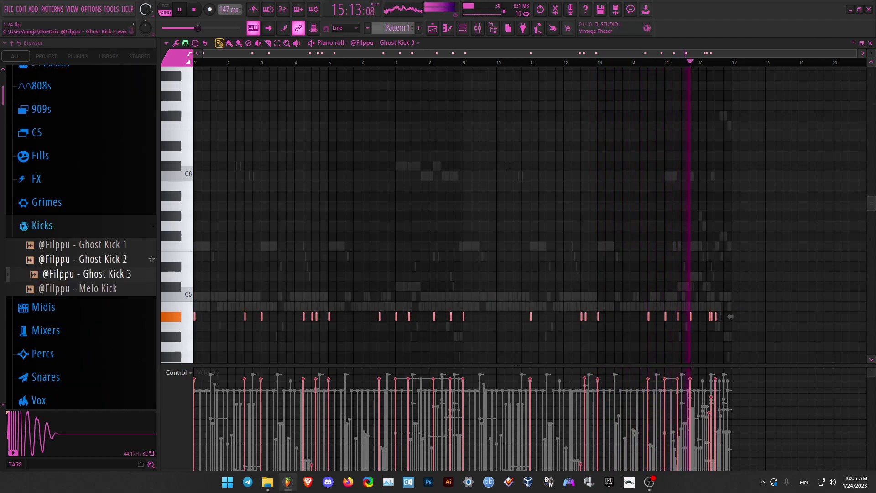
pyautogui.click(68, 225)
pyautogui.keyDown('ctrl'); pyautogui.click(425, 226); pyautogui.keyUp('ctrl')
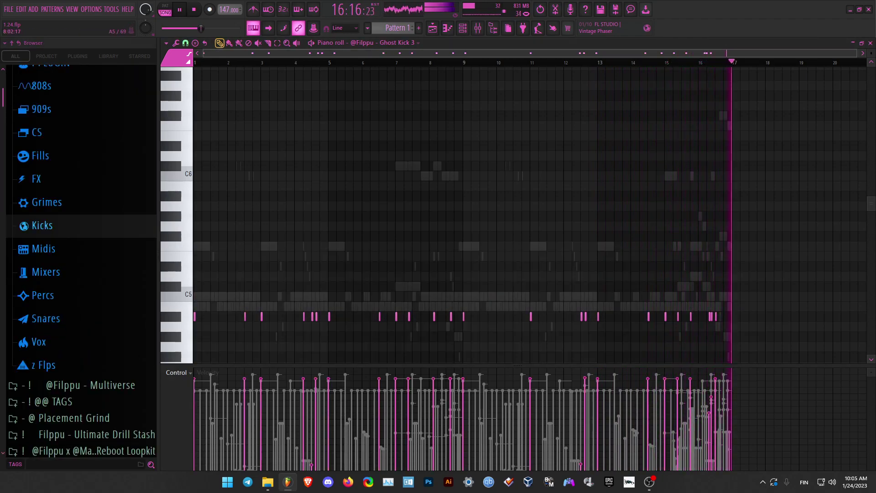
# Switch the piano roll to the Distort 909 channel and focus on its notes in bar 2.
pyautogui.click(385, 42)
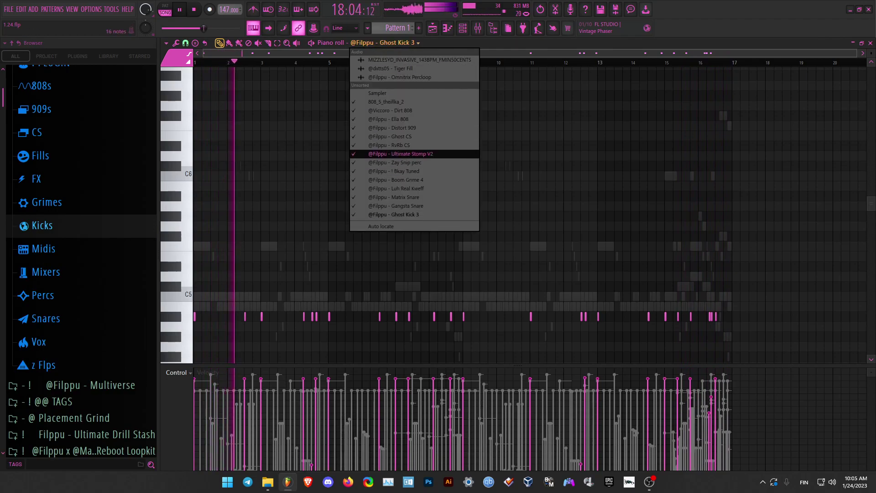
pyautogui.click(273, 175)
pyautogui.rightClick(239, 167)
pyautogui.rightClick(239, 167)
pyautogui.scroll(6, 204, 115)
pyautogui.scroll(4, 198, 115)
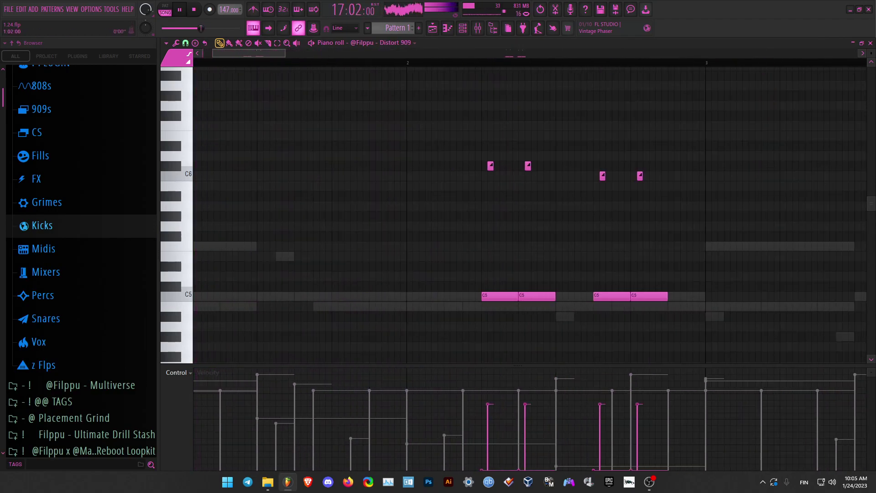
# Move the second C5 pair and its slide notes in bar 2 directly after the first pair, an octave higher at C6.
pyautogui.moveTo(775, 141); pyautogui.dragTo(693, 340)
pyautogui.moveTo(692, 297); pyautogui.dragTo(681, 296)
pyautogui.hotkey('shift', 'Left')
pyautogui.hotkey('ctrl', 'Up')
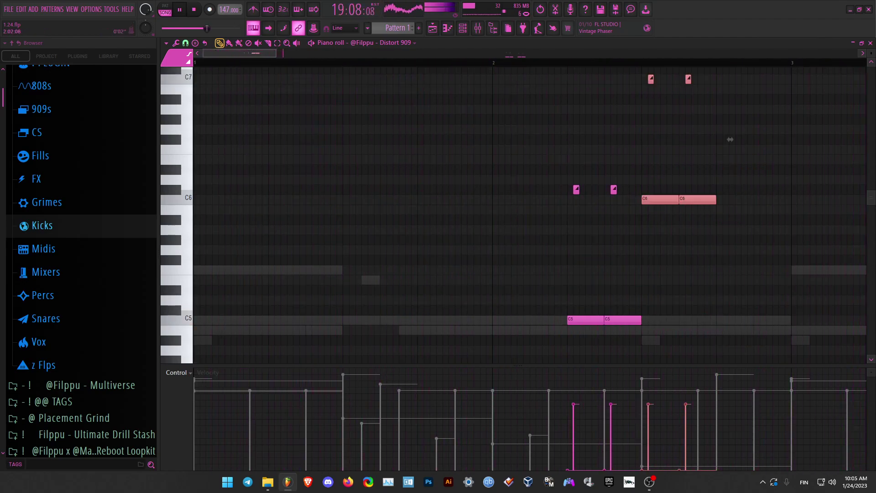
# Duplicate the C6 pair with its slide notes to the end of bar 2 and lower the copy to C5.
pyautogui.hotkey('ctrl', 'b')
pyautogui.hotkey('ctrl', 'Down')
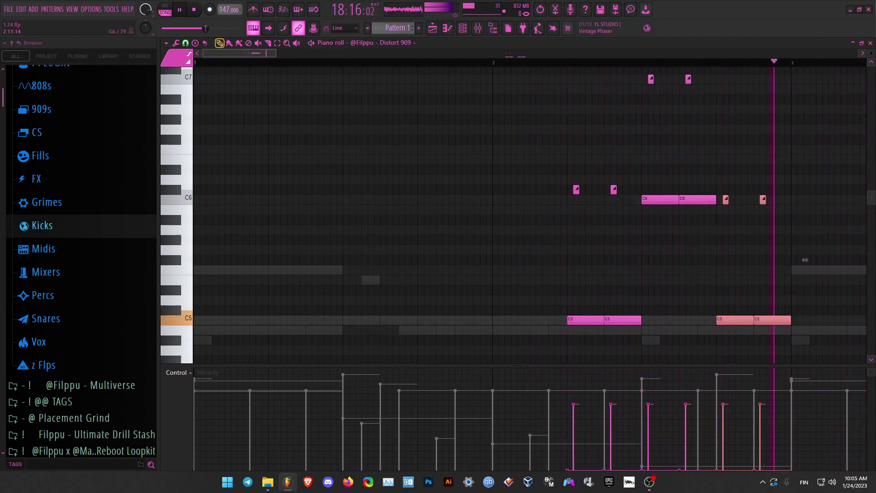
pyautogui.scroll(-3, 805, 260)
pyautogui.scroll(5, 475, 260)
pyautogui.scroll(-5, 660, 260)
pyautogui.scroll(6, 430, 229)
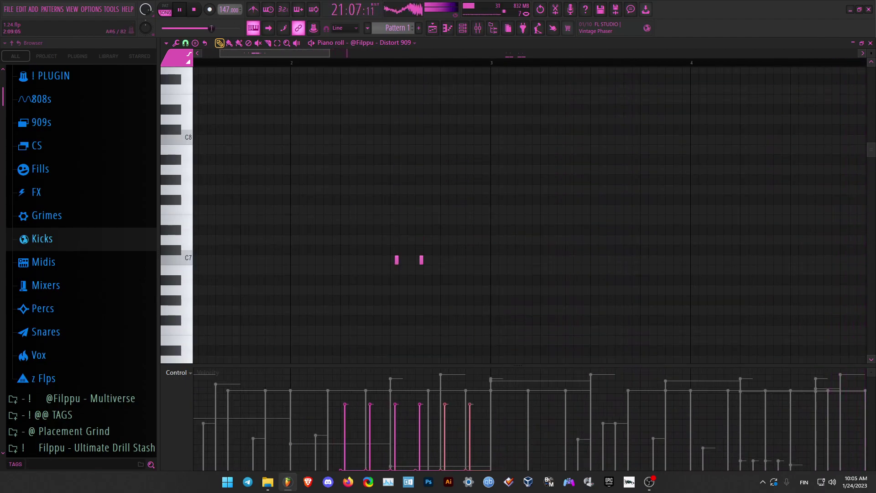
# Lower the slide notes above the C6 pair by two octaves to C5.
pyautogui.scroll(3, 430, 229)
pyautogui.hscroll(-2, 456, 219)
pyautogui.scroll(-5, 499, 210)
pyautogui.moveTo(518, 99); pyautogui.dragTo(431, 219)
pyautogui.hotkey('ctrl', 'Down')
pyautogui.hotkey('ctrl', 'Down')
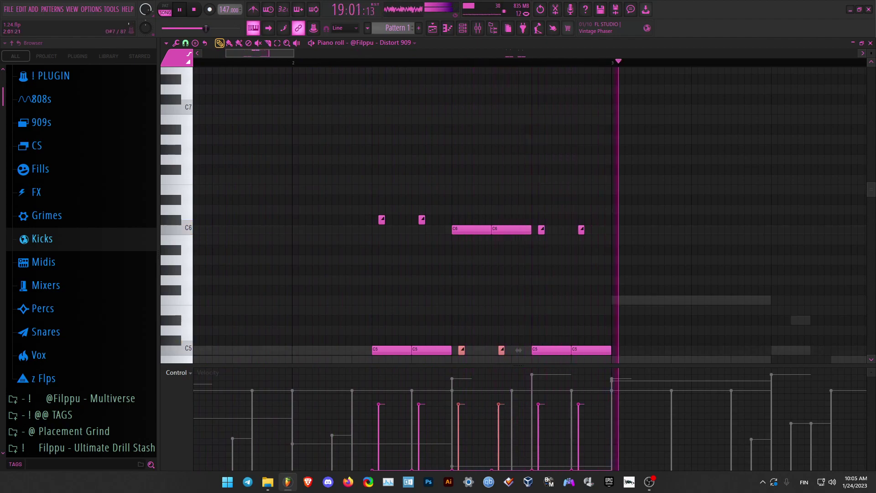
# Raise the middle pair's slide notes back up and delete the duplicated C5 pair at the end of bar 2.
pyautogui.hscroll(-2, 507, 219)
pyautogui.hotkey('ctrl', 'Up')
pyautogui.moveTo(708, 205); pyautogui.dragTo(578, 359)
pyautogui.press('Delete')
# Transpose the C6 pair in bar 2 and its slide notes down step by step to A#4.
pyautogui.moveTo(501, 95); pyautogui.dragTo(603, 275)
pyautogui.hotkey('shift', 'Down')
pyautogui.hotkey('shift', 'Down')
pyautogui.hotkey('shift', 'Down')
pyautogui.hotkey('shift', 'Down')
pyautogui.hotkey('shift', 'Down')
pyautogui.hotkey('shift', 'Down')
pyautogui.hotkey('shift', 'Down')
pyautogui.hotkey('shift', 'Down')
pyautogui.hotkey('shift', 'Down')
pyautogui.hotkey('shift', 'Down')
pyautogui.hotkey('shift', 'Down')
pyautogui.hotkey('shift', 'Down')
pyautogui.hotkey('shift', 'Down')
pyautogui.hotkey('shift', 'Down')
pyautogui.hotkey('shift', 'Down')
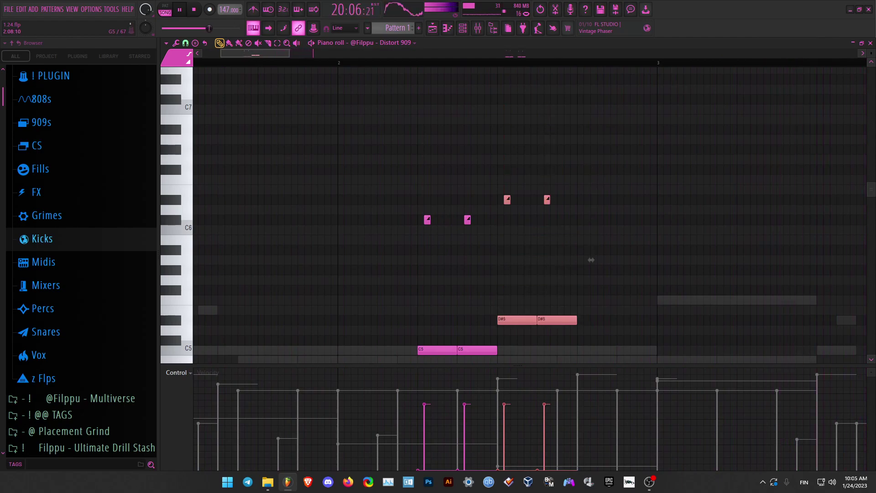
pyautogui.scroll(-1, 589, 289)
pyautogui.keyDown('ctrl'); pyautogui.scroll(3, 591, 290); pyautogui.keyUp('ctrl')
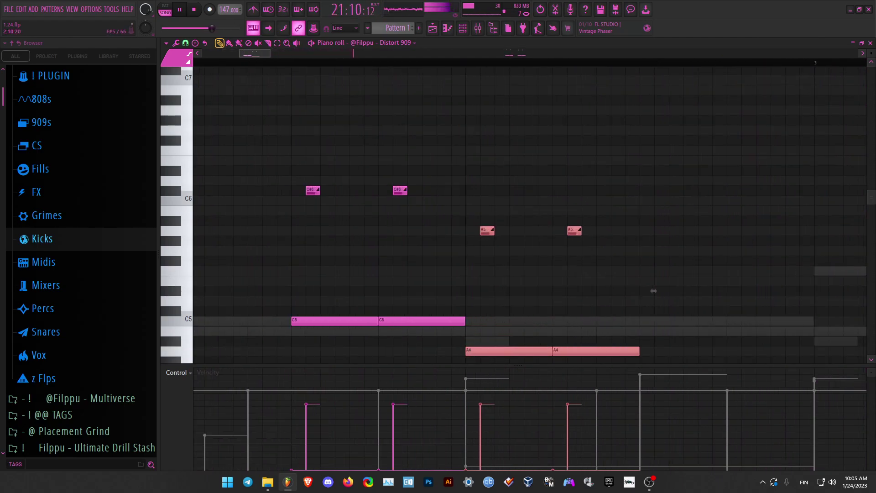
pyautogui.hotkey('shift', 'Up')
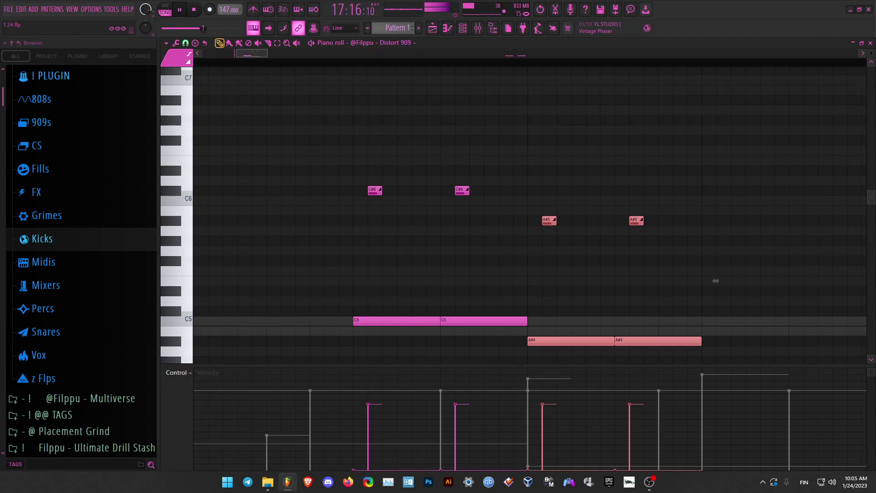
# Lower the second 909 pair and its slide notes further to G4.
pyautogui.hotkey('shift', 'Down')
pyautogui.hotkey('shift', 'Down')
pyautogui.hotkey('shift', 'Down')
pyautogui.hotkey('shift', 'Down')
pyautogui.hotkey('shift', 'Down')
pyautogui.scroll(-2, 714, 289)
pyautogui.hotkey('shift', 'Up')
pyautogui.hotkey('shift', 'Up')
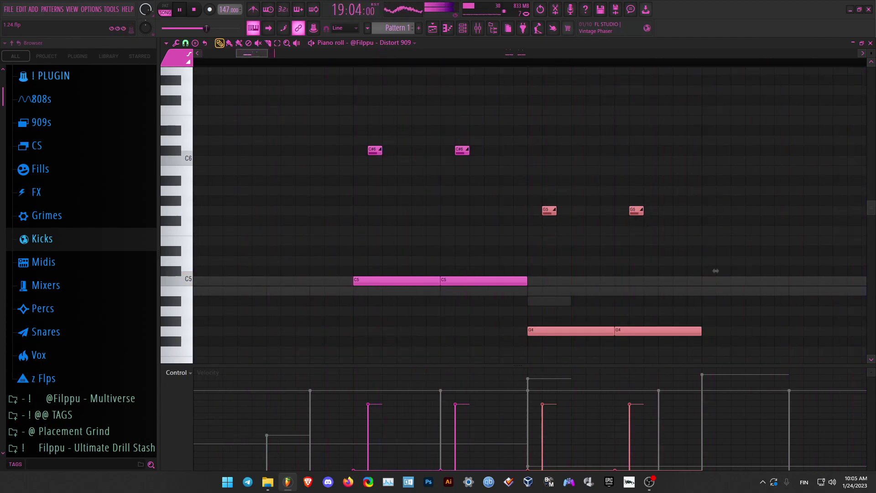
# Duplicate the G4 pair with its slide notes to the end of bar 2 and lower the copy to F4.
pyautogui.scroll(-5, 716, 271)
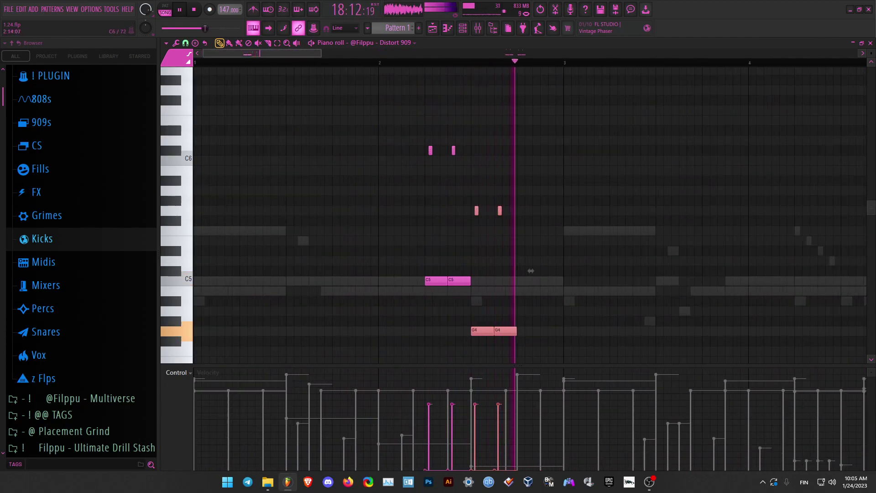
pyautogui.hotkey('ctrl', 'b')
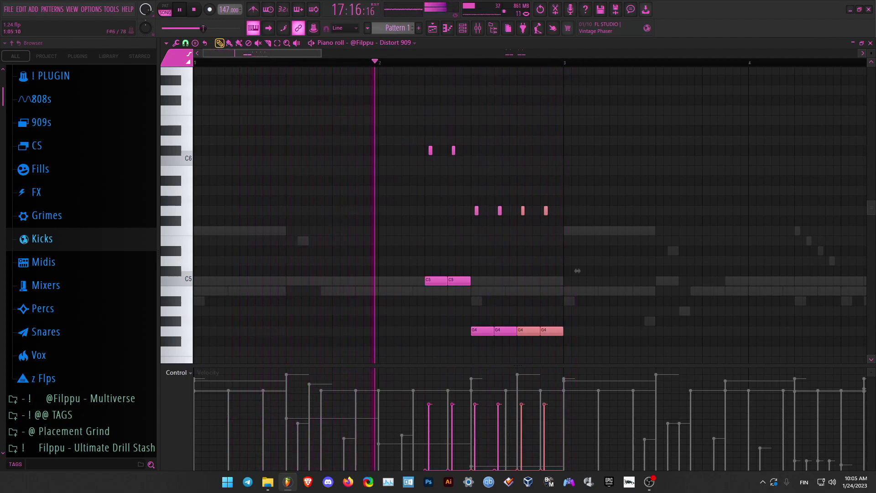
pyautogui.hotkey('shift', 'Down')
pyautogui.hotkey('shift', 'Down')
# Raise the G4 and F4 pairs together with their slide notes by one octave to G5 and F5.
pyautogui.moveTo(614, 186); pyautogui.dragTo(480, 364)
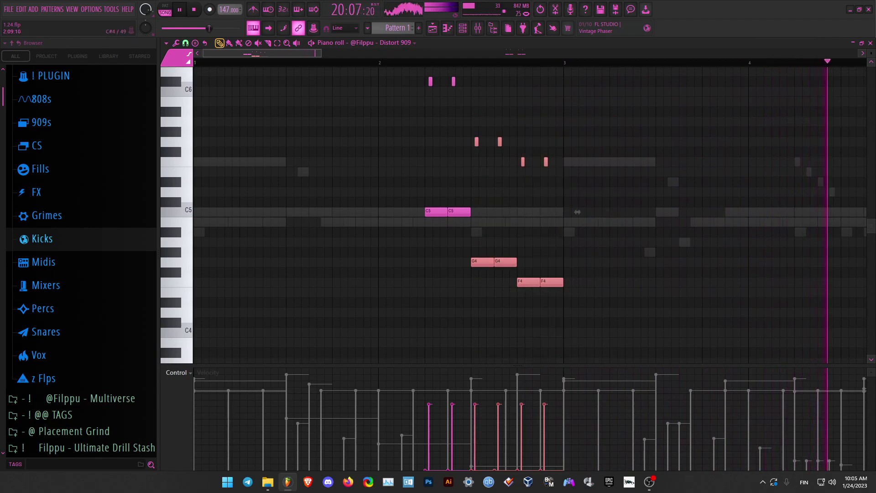
pyautogui.hotkey('ctrl', 'Up')
pyautogui.scroll(2, 578, 149)
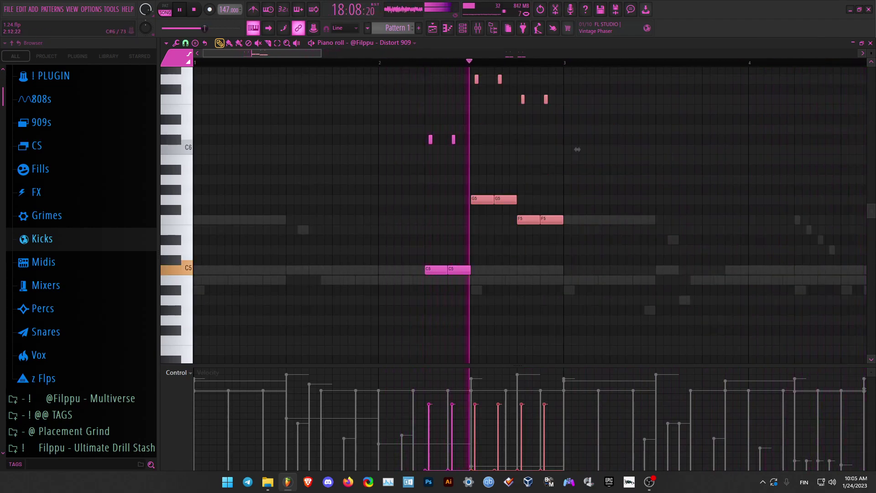
# Lower the G5 pair's slide notes to F6, fade the last four slide notes' velocities downward, and keep the G5 and F5 notes near zero velocity.
pyautogui.scroll(5, 487, 79)
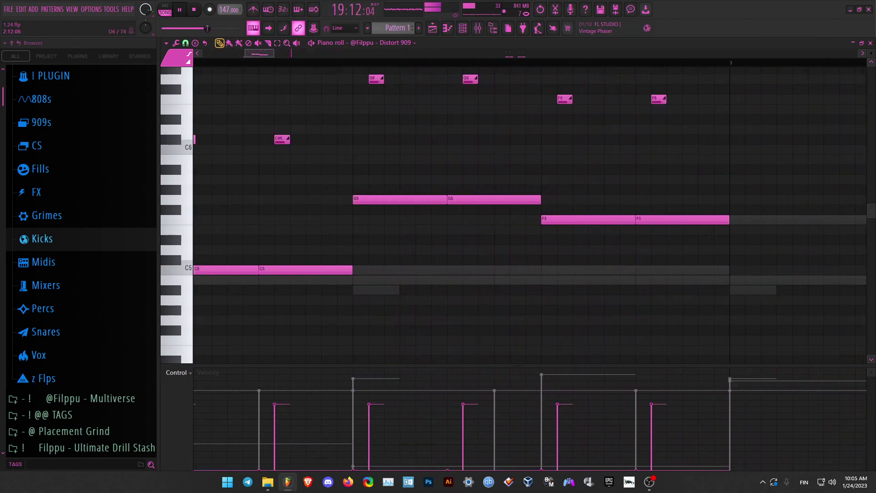
pyautogui.scroll(-5, 486, 99)
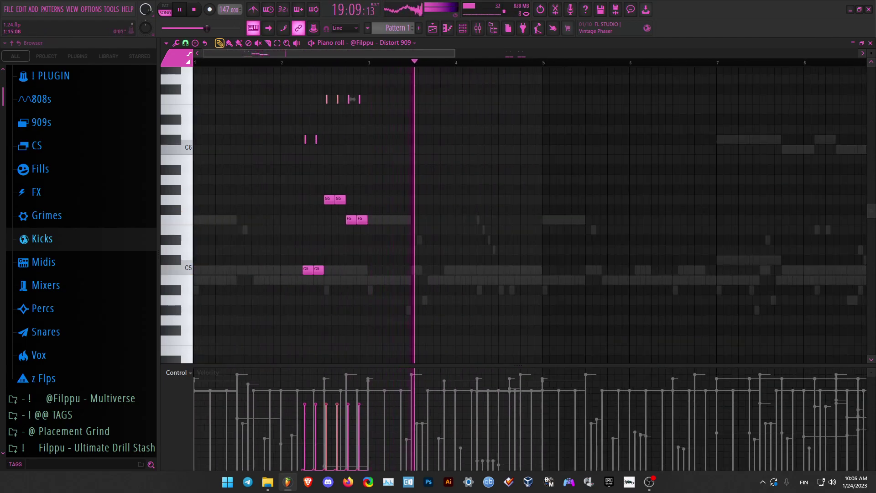
pyautogui.scroll(5, 353, 99)
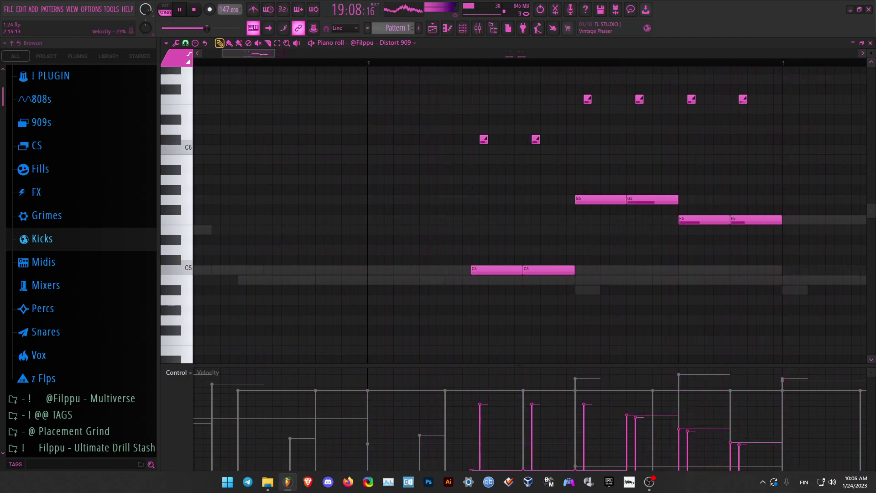
pyautogui.moveTo(850, 186); pyautogui.dragTo(590, 254)
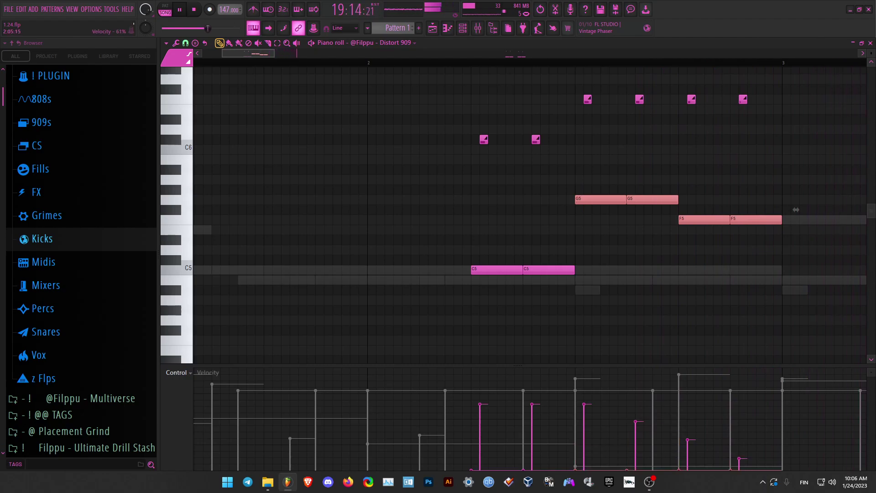
# Select the four F6 slide notes at the end of bar 2 and make their downward velocity fade gentler.
pyautogui.moveTo(789, 75); pyautogui.dragTo(565, 122)
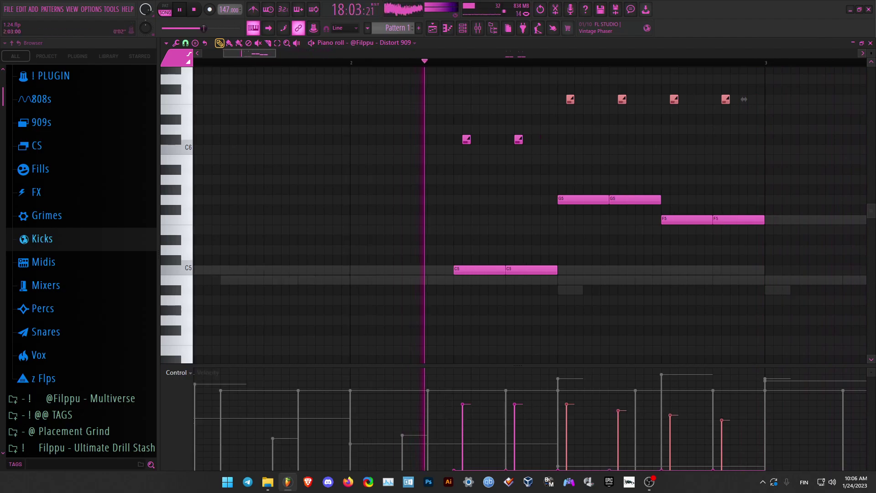
pyautogui.keyDown('ctrl'); pyautogui.click(662, 287); pyautogui.keyUp('ctrl')
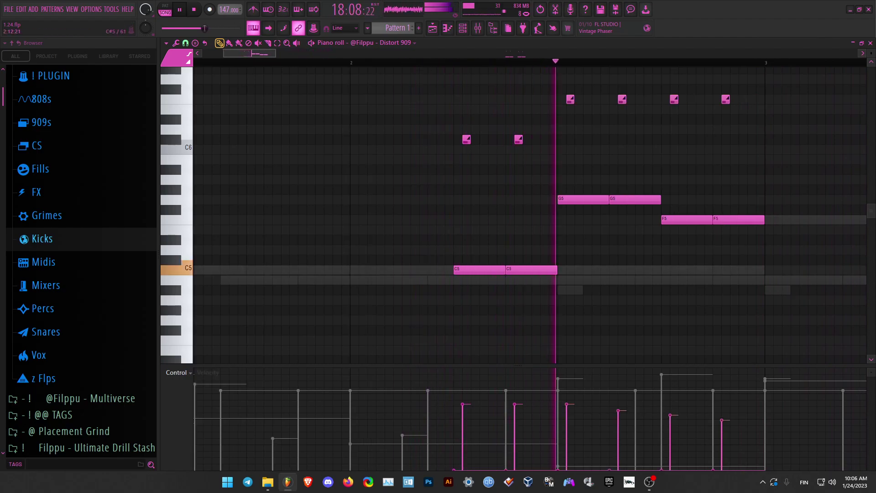
# Delete the old Distort 909 notes and their slide notes in bar 10.
pyautogui.scroll(-4, 662, 288)
pyautogui.scroll(-6, 661, 288)
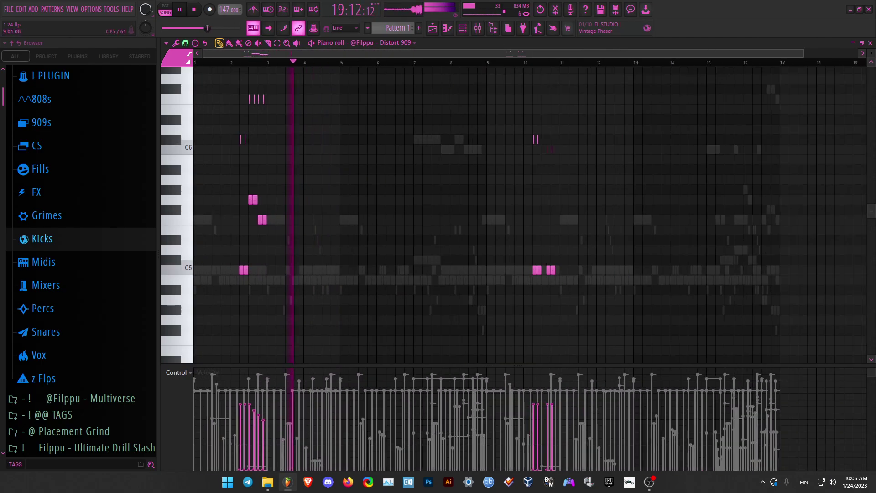
pyautogui.moveTo(570, 120); pyautogui.dragTo(509, 311)
pyautogui.press('Delete')
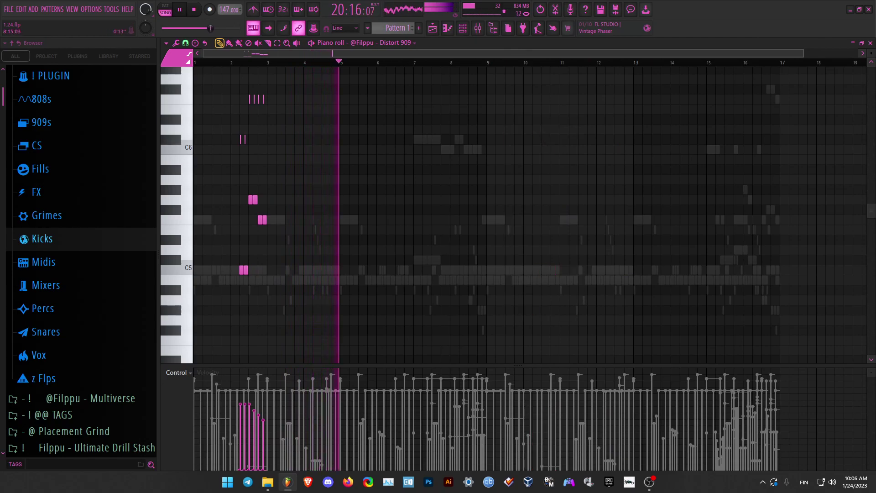
# Duplicate the Distort 909 part of bars 1 to 8 into bars 9 to 16 and clear the selection.
pyautogui.moveTo(487, 62); pyautogui.dragTo(194, 62)
pyautogui.scroll(10, 492, 91)
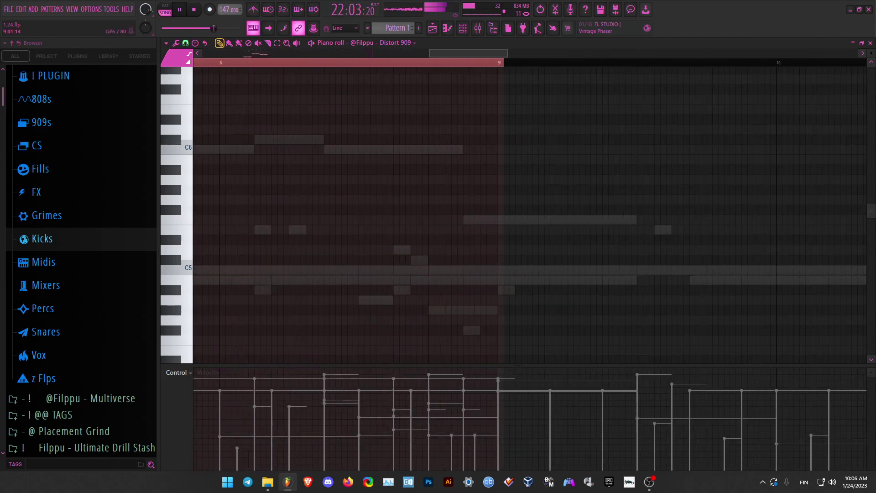
pyautogui.scroll(1, 506, 62)
pyautogui.moveTo(505, 62); pyautogui.dragTo(482, 63)
pyautogui.hotkey('ctrl', 'b')
pyautogui.scroll(-10, 614, 184)
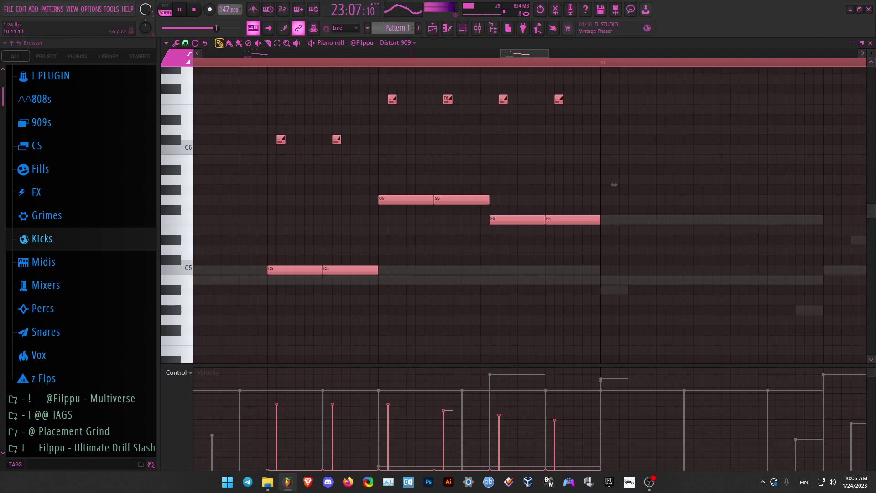
pyautogui.hotkey('ctrl', 'd')
# Listen to the duplicated Distort 909 phrase and check the Fruity delay 2 settings on mixer track 11.
pyautogui.click(422, 63)
pyautogui.scroll(-2, 522, 53)
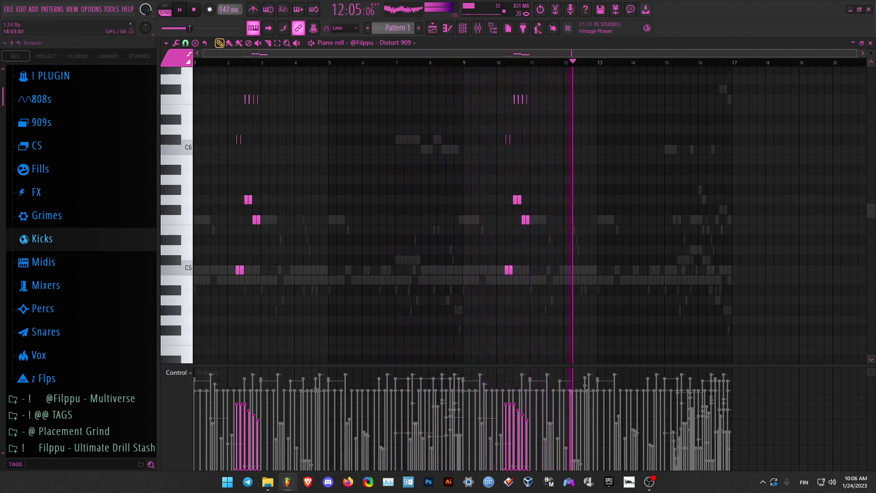
pyautogui.scroll(1, 530, 215)
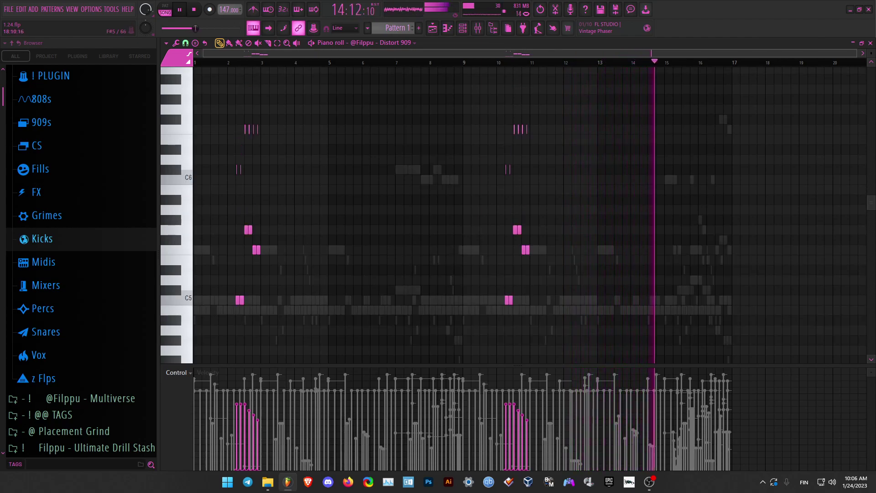
pyautogui.press('F9')
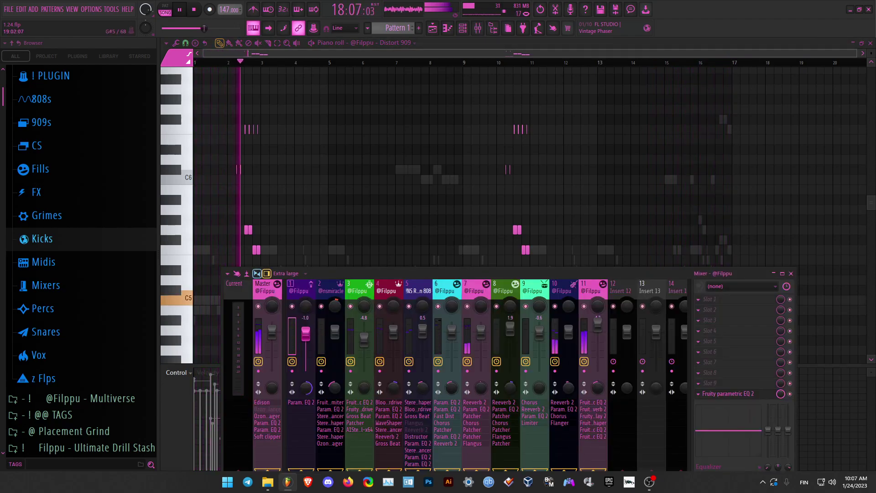
pyautogui.press('F9')
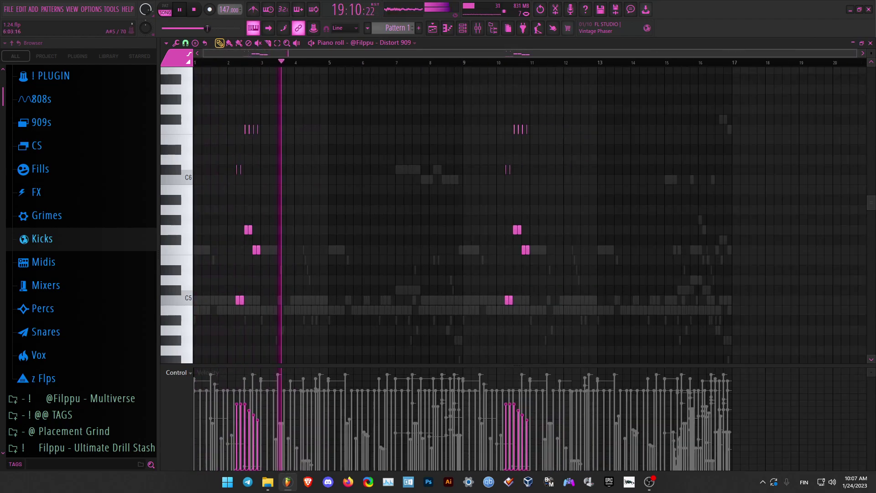
pyautogui.scroll(6, 234, 205)
pyautogui.click(264, 62)
pyautogui.press('F9')
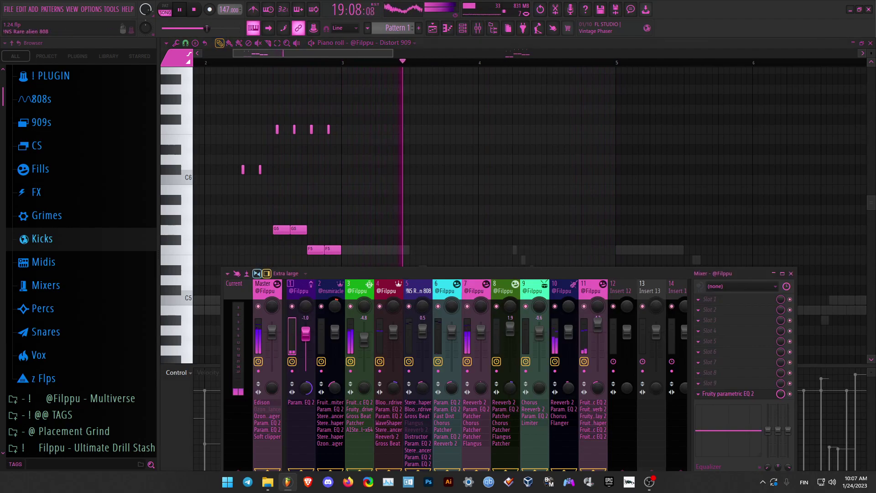
pyautogui.click(593, 291)
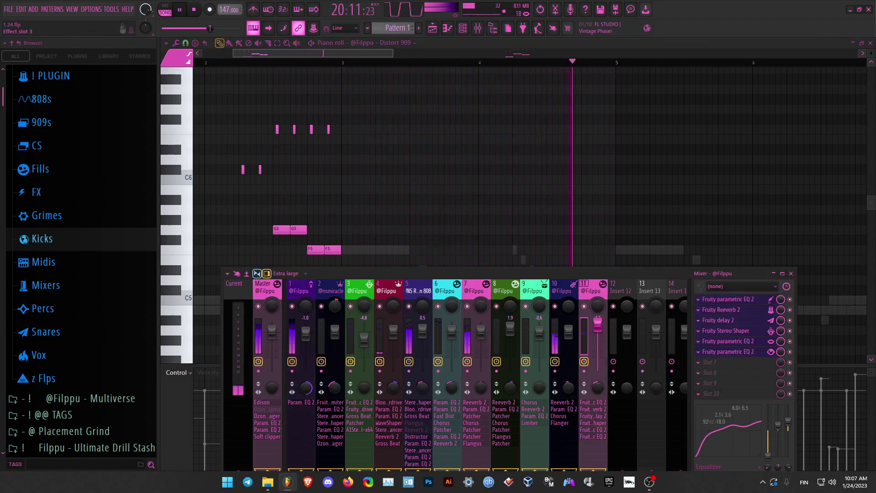
pyautogui.click(718, 320)
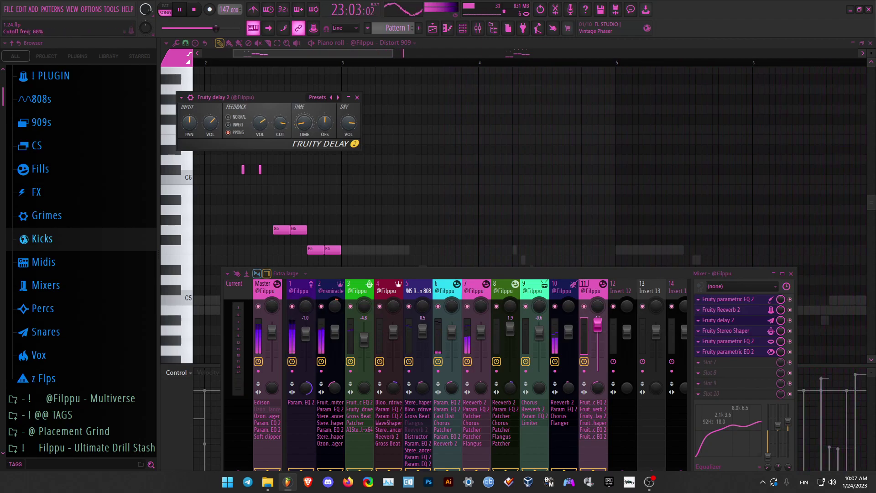
pyautogui.click(515, 129)
pyautogui.click(229, 62)
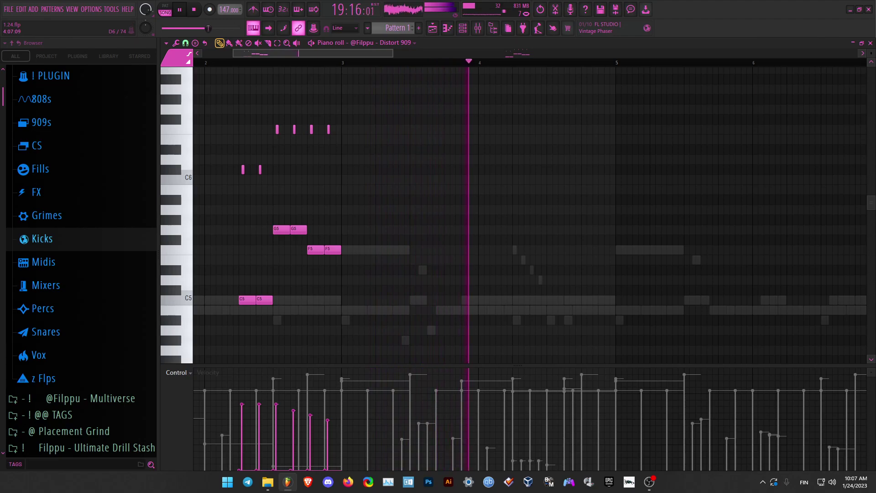
# In Boom Grime 4's bar 8, shorten the first C6 note to two steps, start the second directly after it and extend that one to the F5.
pyautogui.keyDown('ctrl'); pyautogui.rightClick(544, 149); pyautogui.keyUp('ctrl')
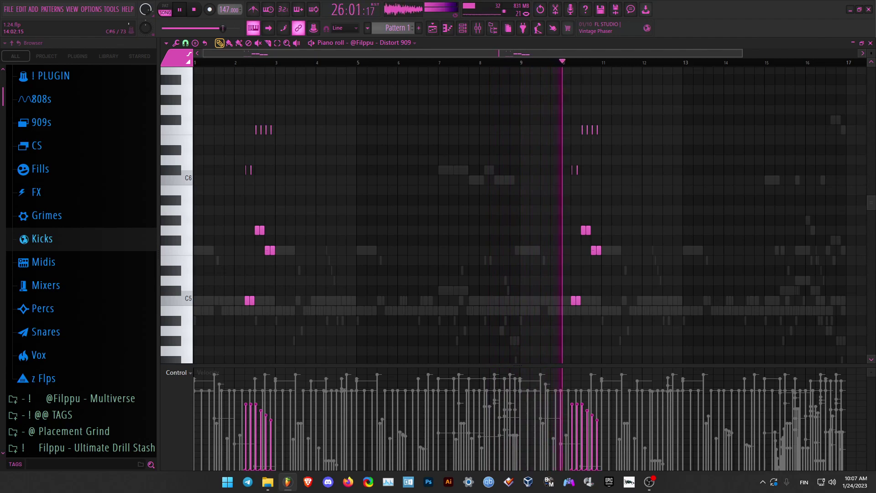
pyautogui.rightClick(489, 170)
pyautogui.rightClick(489, 170)
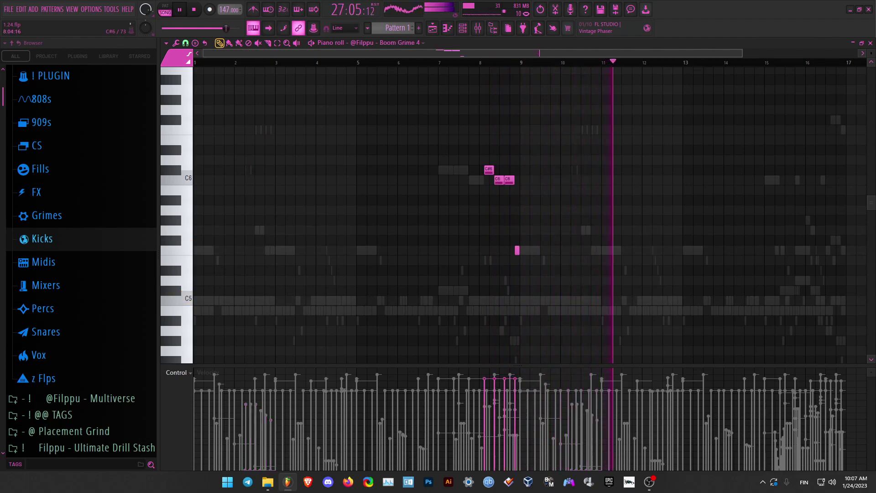
pyautogui.click(419, 62)
pyautogui.scroll(7, 492, 179)
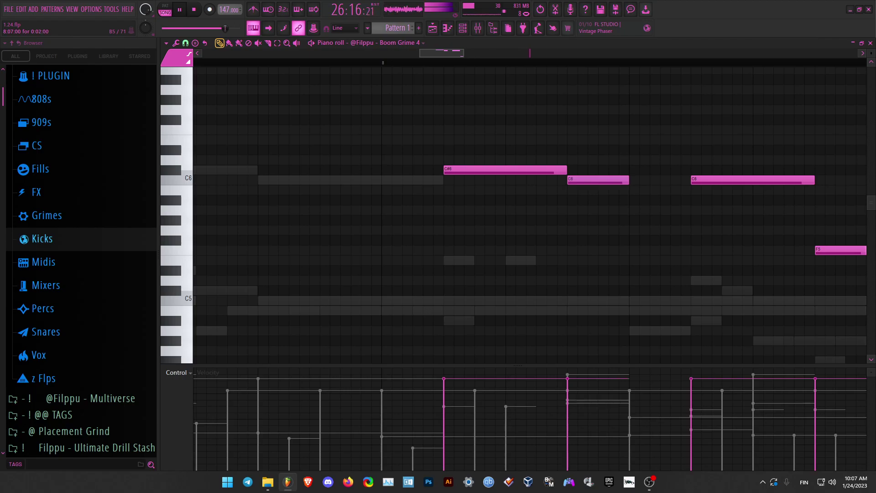
pyautogui.scroll(-5, 423, 182)
pyautogui.moveTo(529, 180); pyautogui.dragTo(490, 181)
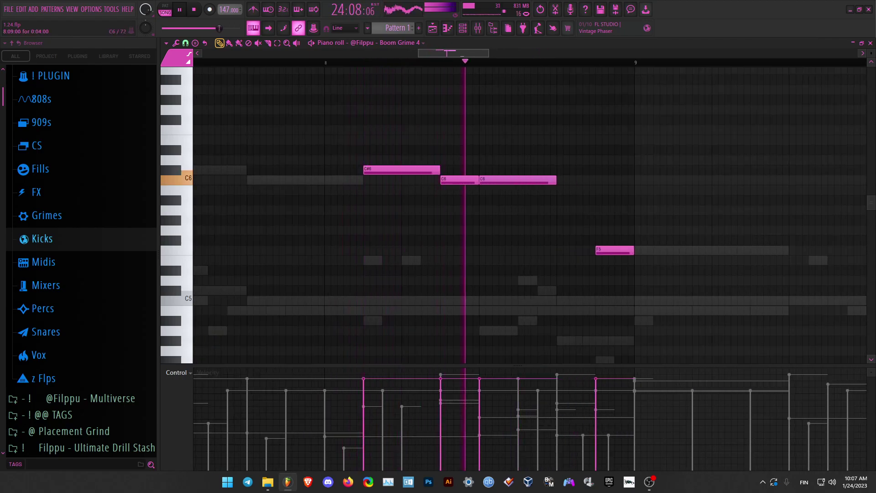
pyautogui.moveTo(555, 180); pyautogui.dragTo(593, 187)
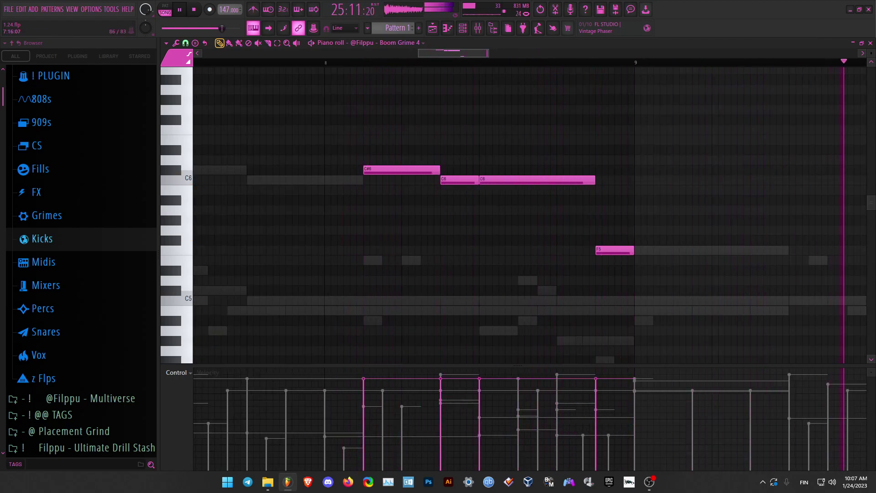
pyautogui.scroll(-8, 544, 130)
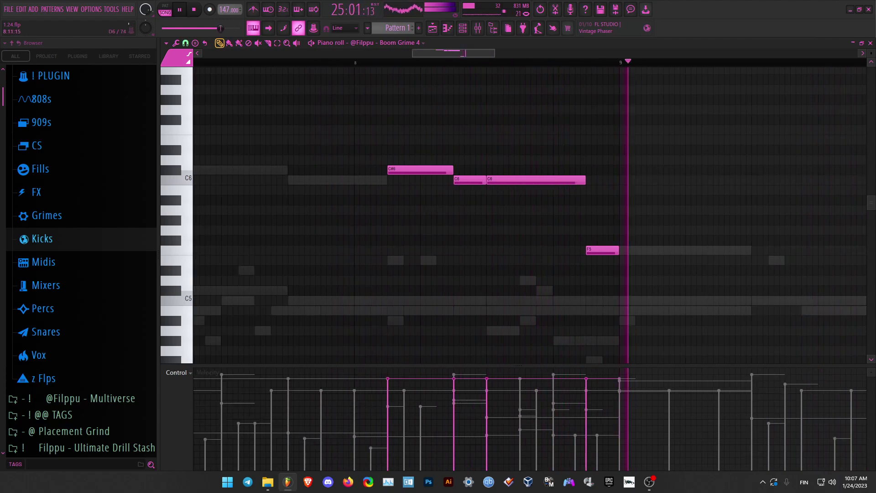
pyautogui.click(405, 62)
pyautogui.scroll(4, 454, 137)
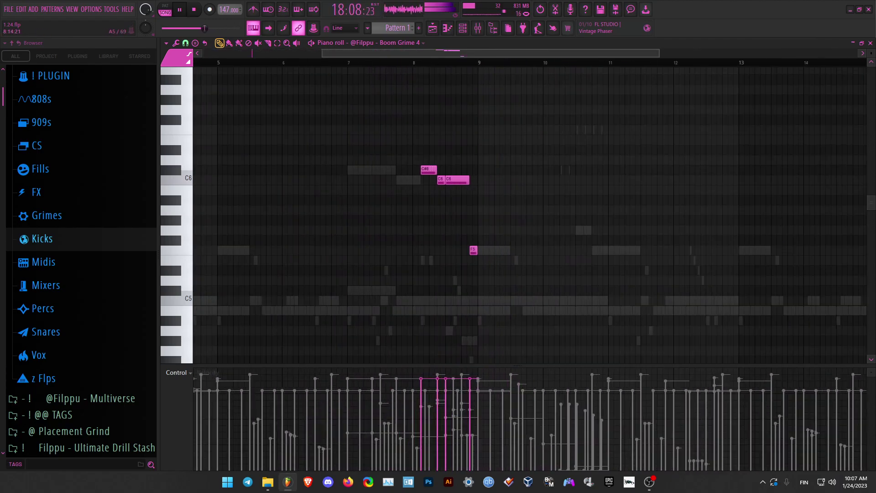
# Add two consecutive A#4 notes to Ghost Kick 3 directly before the mid-bar 8 kick, with low velocities rising towards it.
pyautogui.click(388, 43)
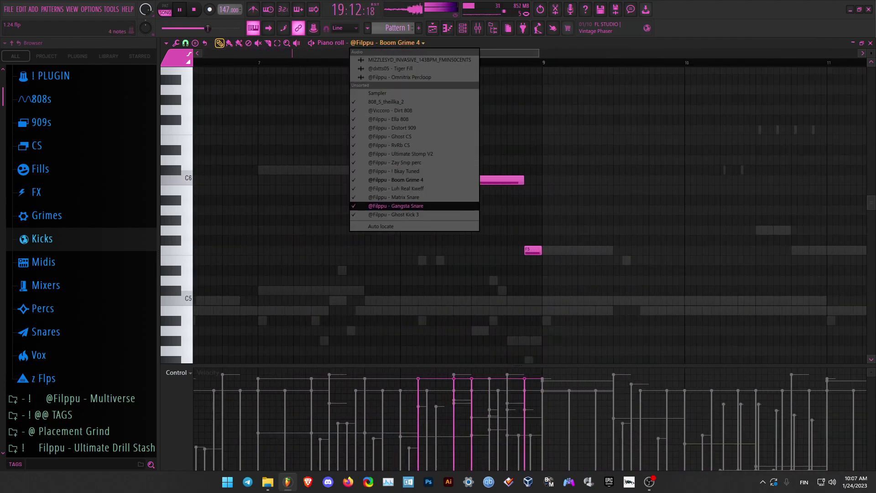
pyautogui.click(392, 215)
pyautogui.scroll(3, 453, 214)
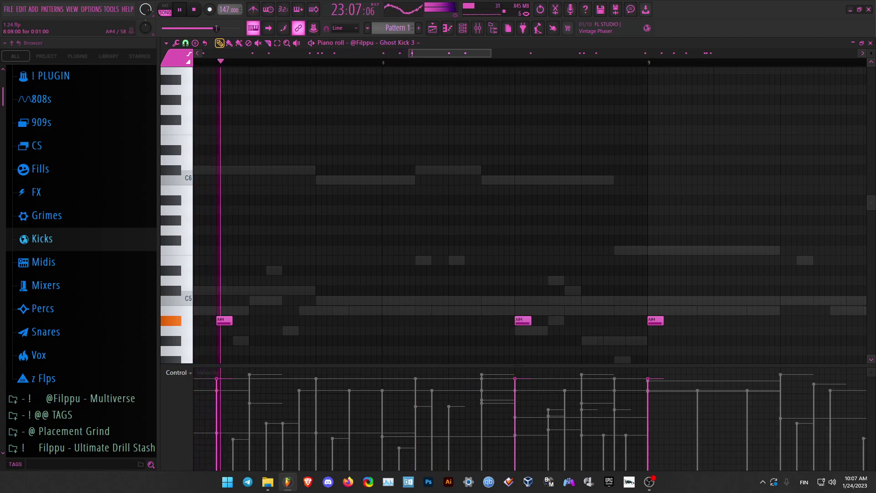
pyautogui.click(488, 321)
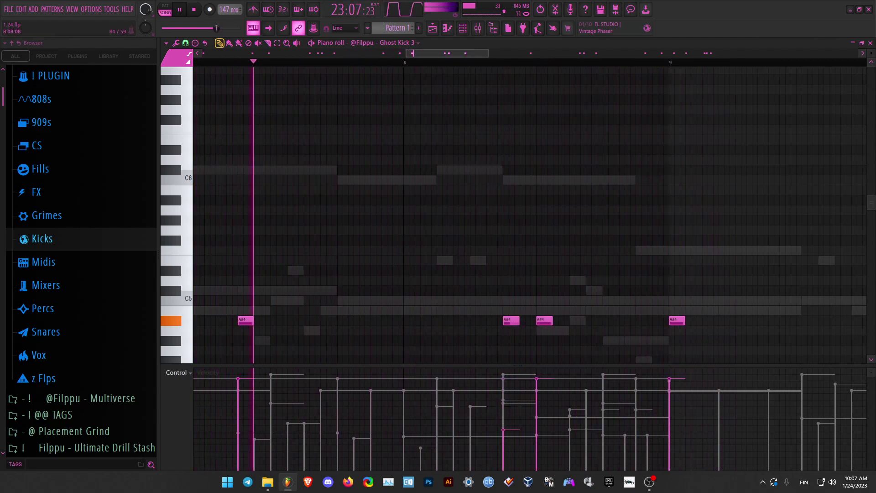
pyautogui.click(526, 320)
pyautogui.moveTo(502, 455); pyautogui.dragTo(520, 421)
pyautogui.click(359, 62)
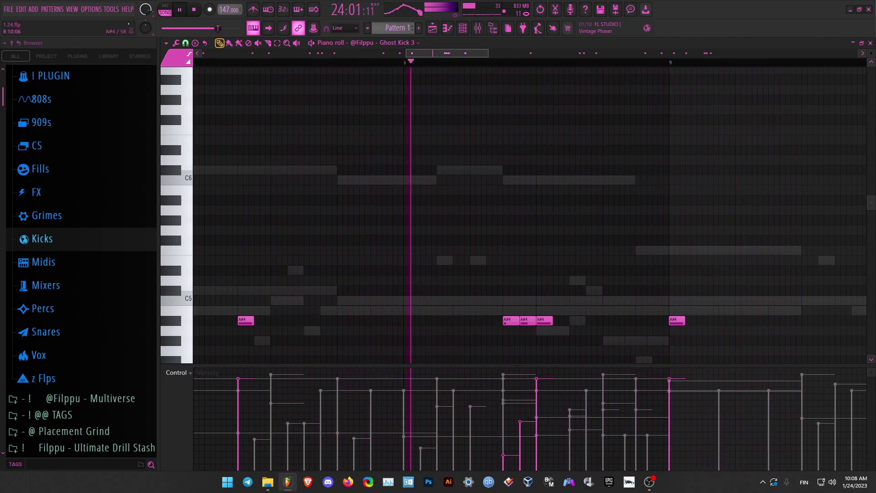
# Examine the Ultimate Stomp V2 notes around bar 8 and the spacing of the Ghost Kick 3 notes across the pattern.
pyautogui.rightClick(566, 301)
pyautogui.rightClick(566, 301)
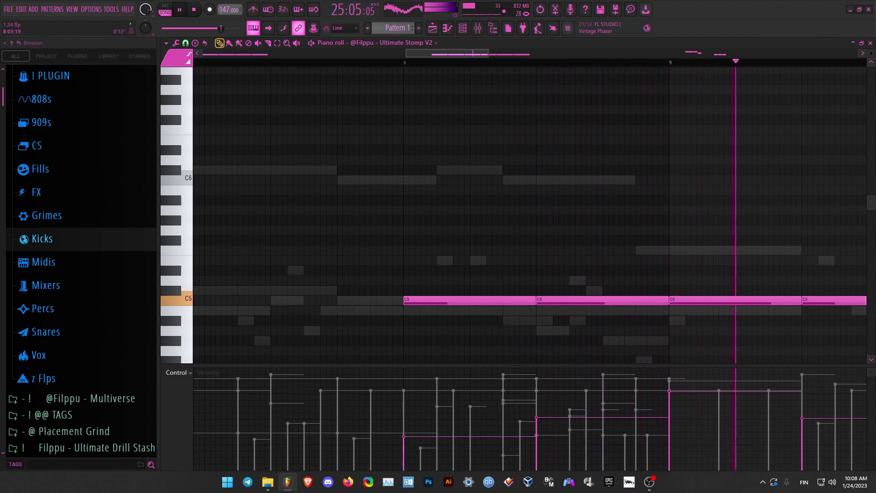
pyautogui.click(392, 42)
pyautogui.click(400, 215)
pyautogui.scroll(-2, 498, 319)
pyautogui.scroll(-6, 507, 321)
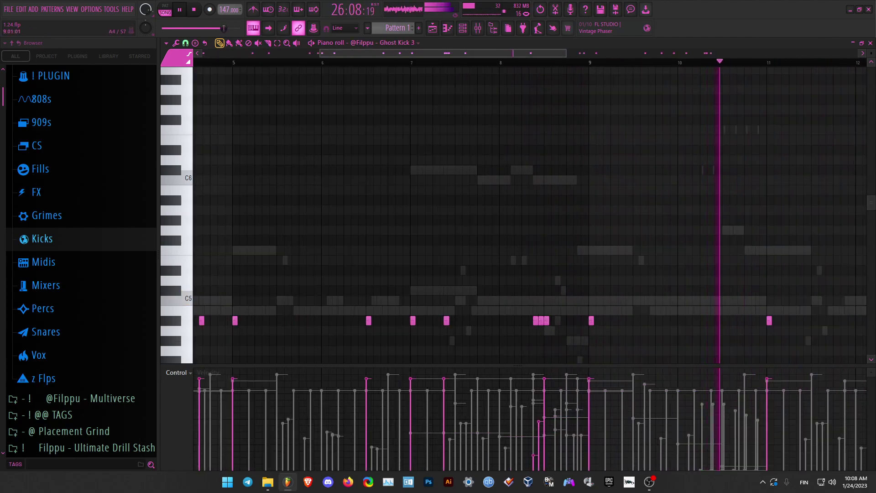
pyautogui.scroll(4, 714, 329)
pyautogui.scroll(3, 714, 331)
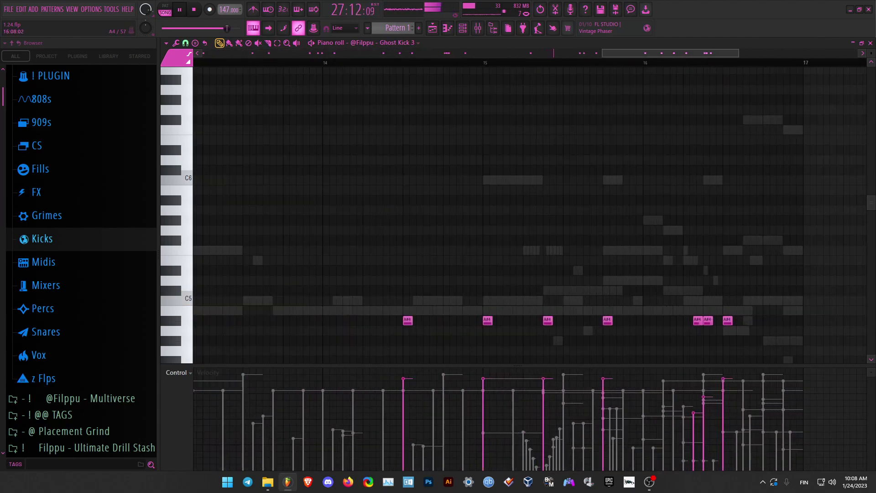
pyautogui.scroll(-6, 701, 333)
pyautogui.scroll(5, 502, 349)
pyautogui.scroll(5, 508, 346)
# Move the two quieter Ghost Kick 3 notes in bar 8 one step earlier and play back the change.
pyautogui.moveTo(483, 345); pyautogui.dragTo(405, 318)
pyautogui.click(406, 329)
pyautogui.moveTo(494, 331); pyautogui.dragTo(427, 310)
pyautogui.moveTo(517, 320); pyautogui.dragTo(451, 320)
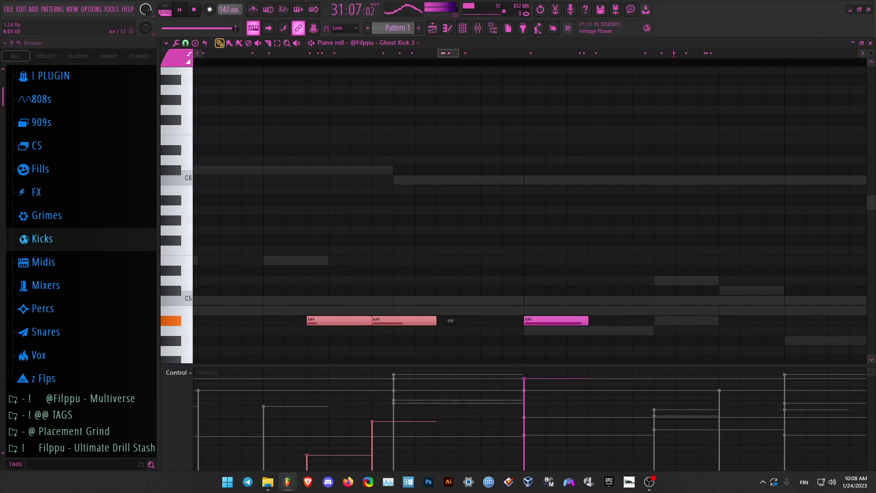
pyautogui.click(227, 62)
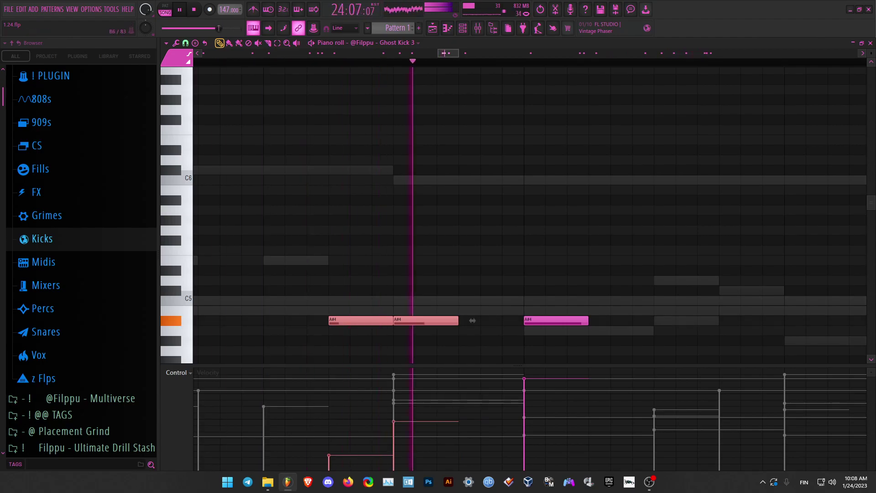
pyautogui.scroll(-5, 331, 148)
pyautogui.moveTo(235, 62); pyautogui.dragTo(137, 62)
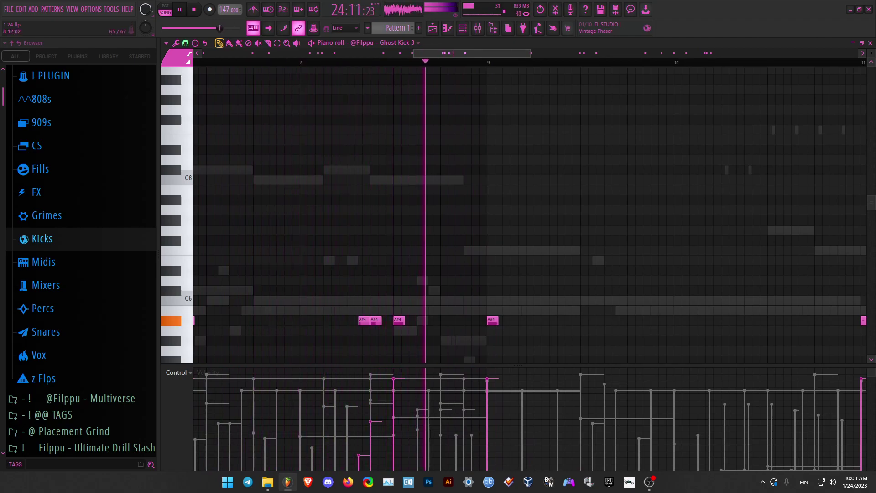
# In bar 8 of Boom Grime 4, divide the long C6 note into a two-step and a four-step note, trying the first at C#6.
pyautogui.rightClick(363, 170)
pyautogui.rightClick(364, 170)
pyautogui.hscroll(-1, 487, 180)
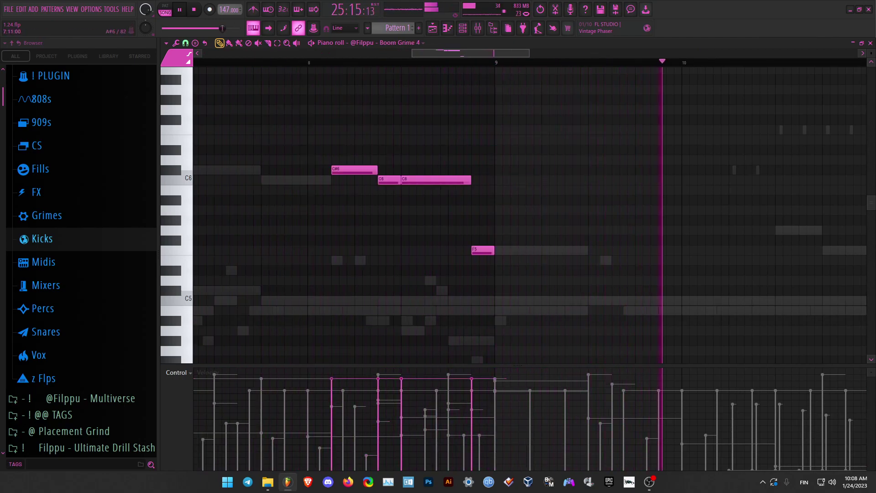
pyautogui.press('space')
pyautogui.hscroll(-2, 486, 180)
pyautogui.scroll(5, 486, 180)
pyautogui.press('space')
pyautogui.moveTo(487, 179)
pyautogui.mouseDown()
pyautogui.moveTo(487, 160)
pyautogui.moveTo(487, 169)
pyautogui.mouseUp()
pyautogui.moveTo(648, 170); pyautogui.dragTo(520, 170)
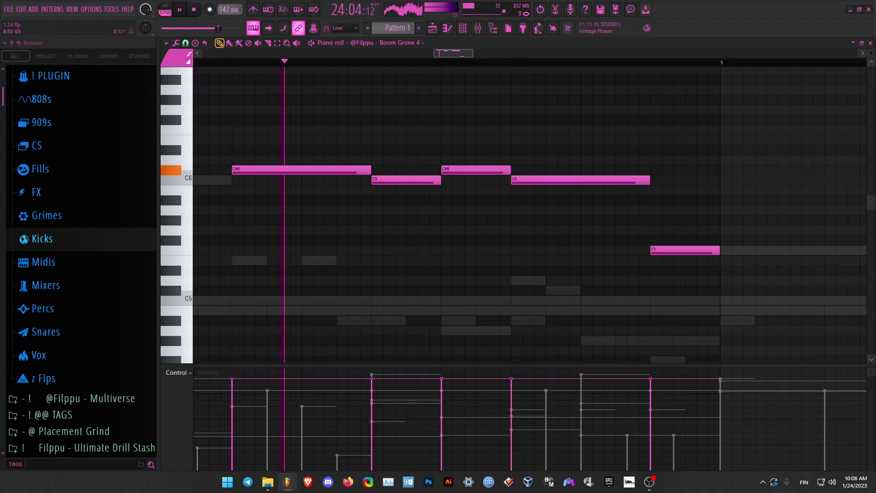
pyautogui.scroll(-4, 493, 214)
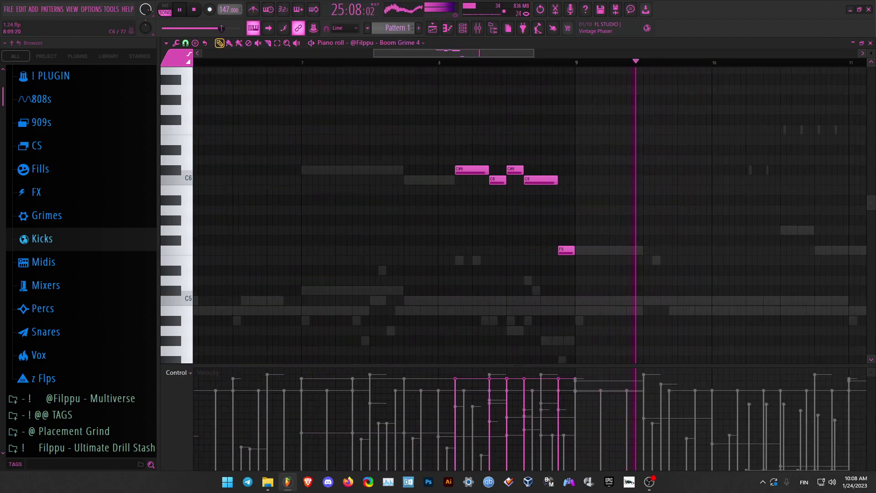
pyautogui.scroll(3, 476, 169)
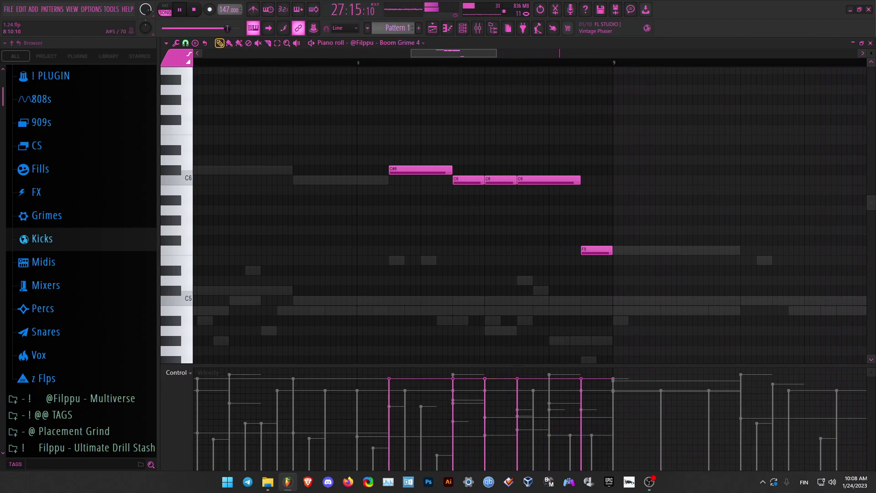
# In bar 8 of Boom Grime 4, raise the fourth note to C#6 and the last to C6, and return to the playlist.
pyautogui.hotkey('shift', 'Up')
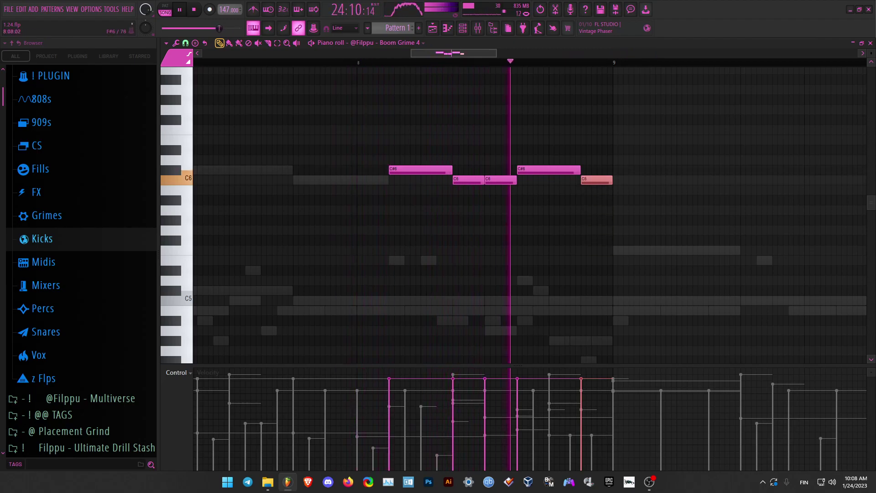
pyautogui.scroll(-6, 527, 260)
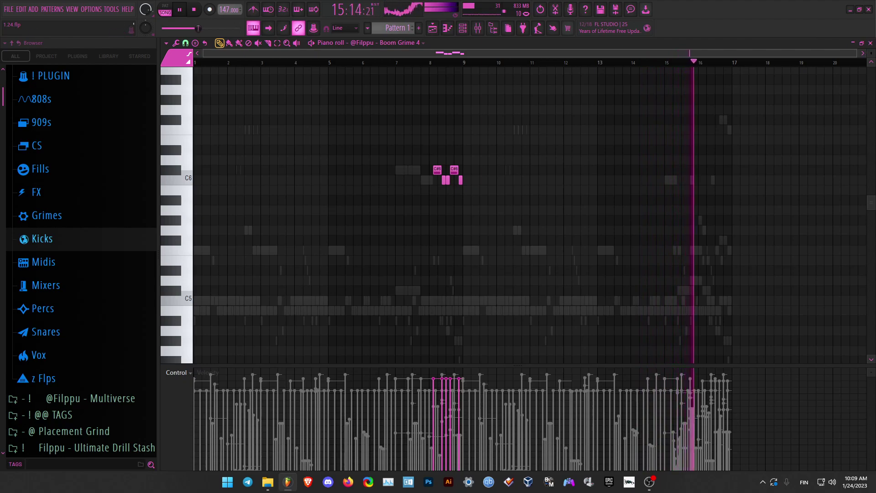
pyautogui.click(388, 43)
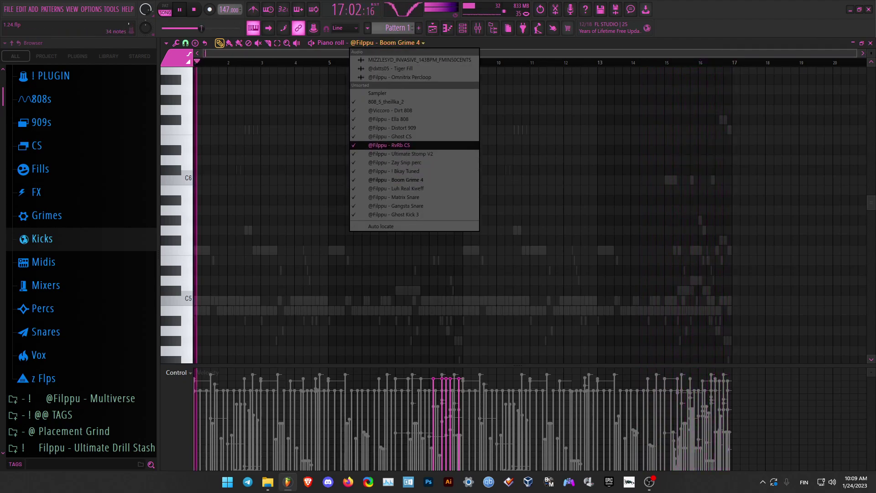
pyautogui.click(855, 160)
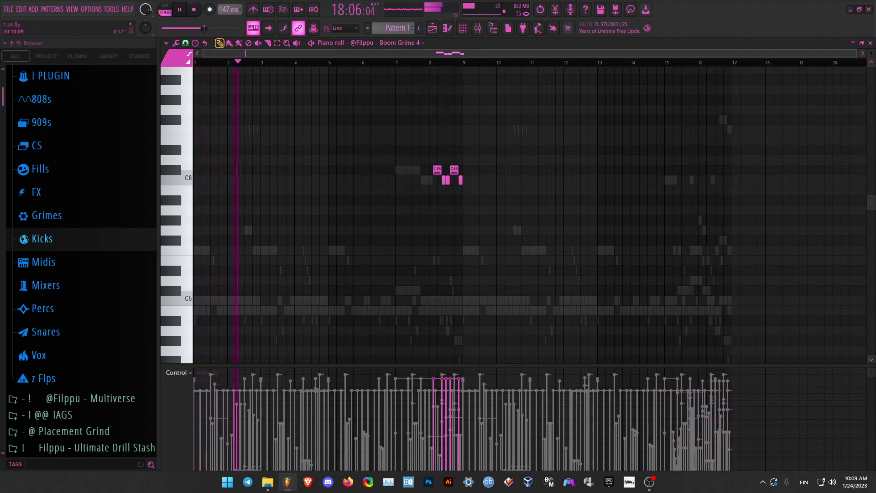
pyautogui.click(870, 43)
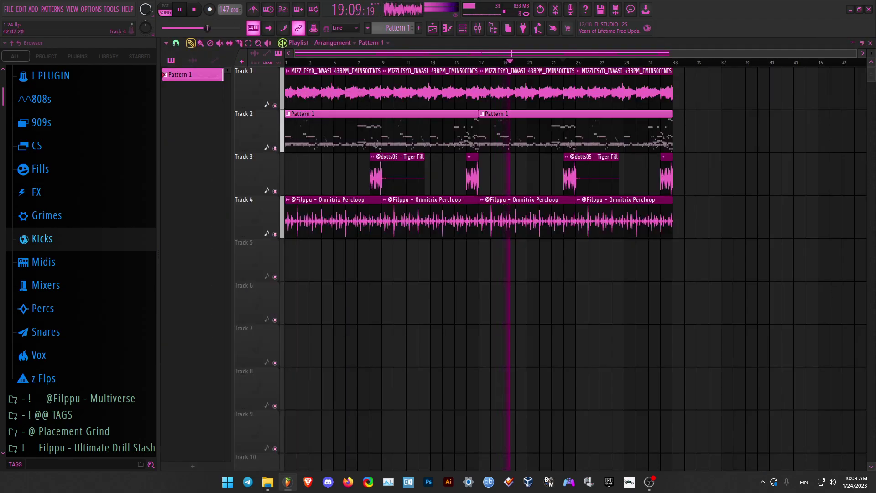
# Shift all clips on Tracks 2 to 4 later to start at bar 17 and split Pattern 1 by channel.
pyautogui.scroll(3, 82, 260)
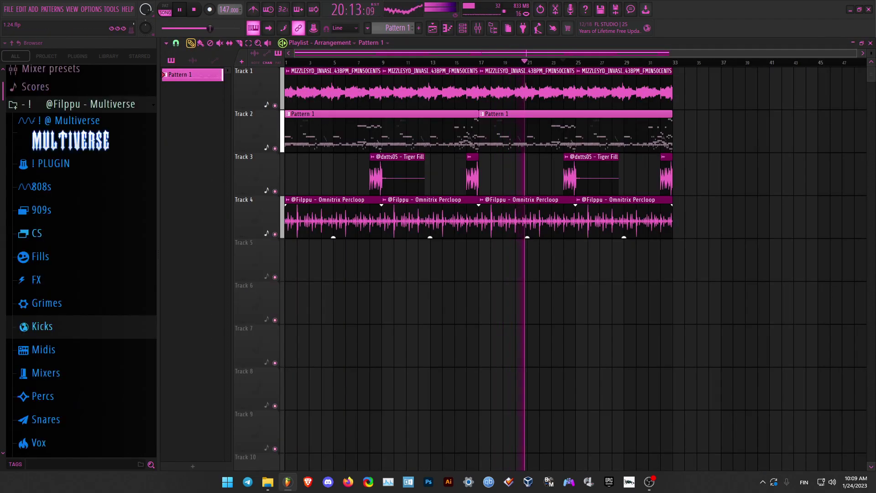
pyautogui.moveTo(706, 110); pyautogui.dragTo(284, 277)
pyautogui.moveTo(328, 133); pyautogui.dragTo(523, 133)
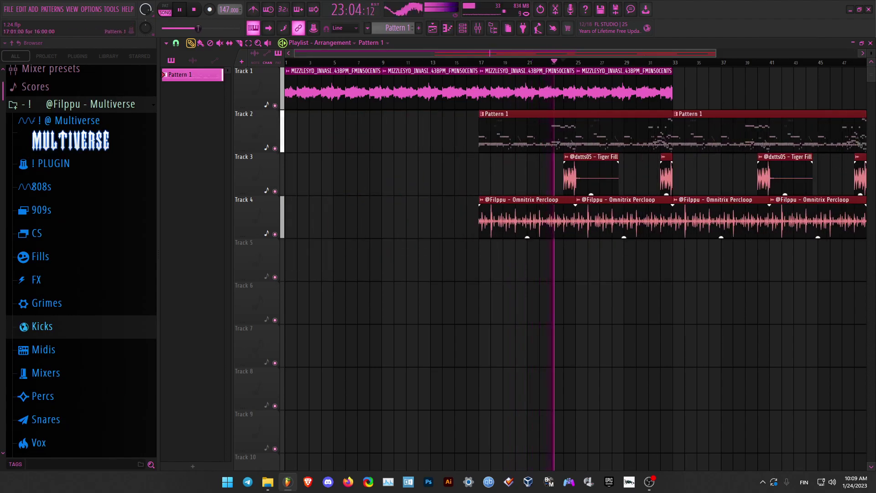
pyautogui.keyDown('ctrl'); pyautogui.click(399, 174); pyautogui.keyUp('ctrl')
pyautogui.moveTo(371, 62); pyautogui.dragTo(286, 63)
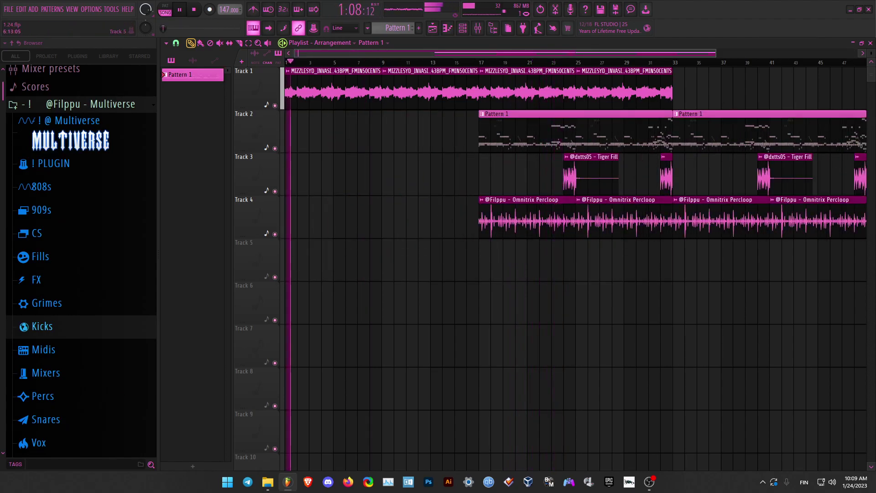
pyautogui.rightClick(184, 74)
pyautogui.click(206, 221)
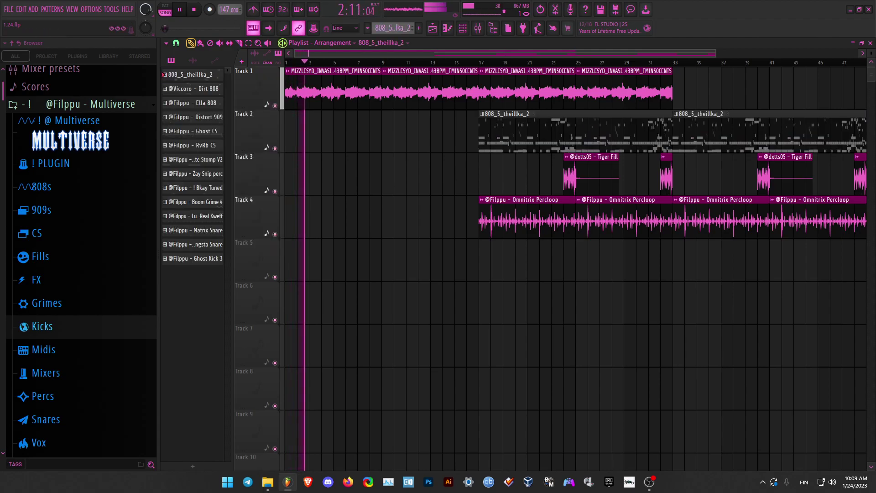
# Audition the FX riser samples and place the g04t3d Riser on Track 6 in the bar before the drums enter.
pyautogui.click(37, 280)
pyautogui.click(55, 300)
pyautogui.click(93, 330)
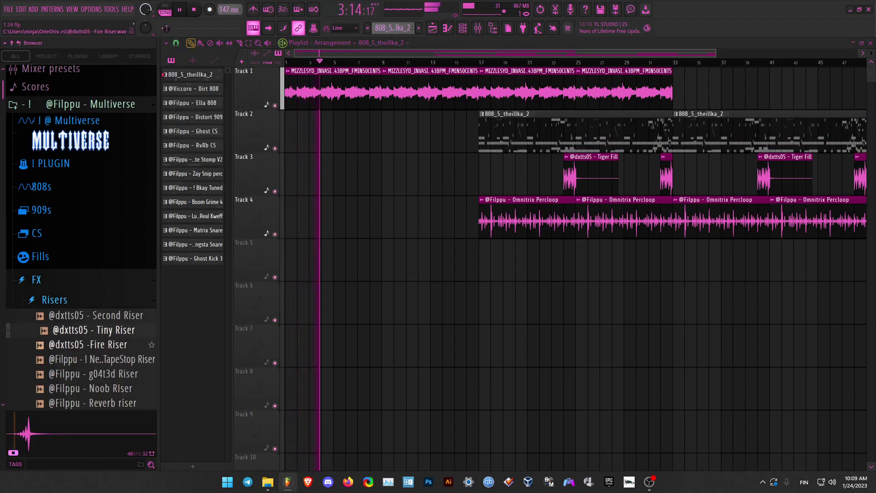
pyautogui.click(95, 373)
pyautogui.scroll(-6, 94, 359)
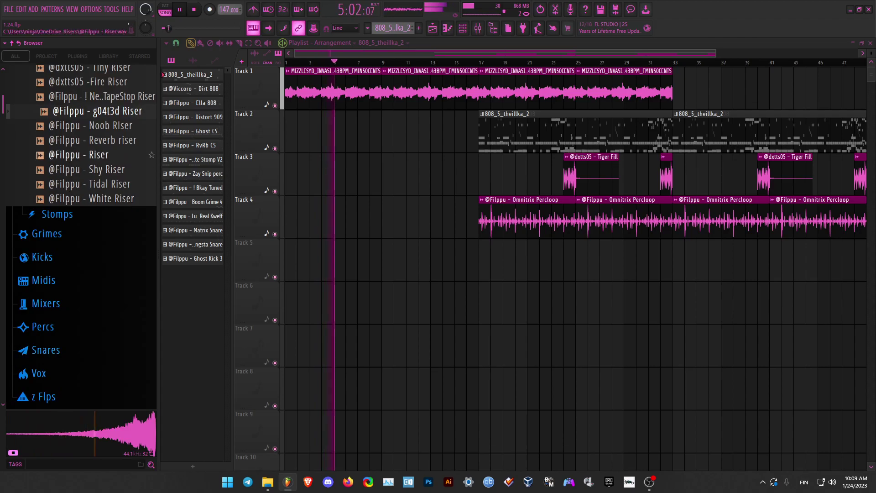
pyautogui.moveTo(97, 111); pyautogui.dragTo(462, 301)
pyautogui.scroll(4, 463, 301)
pyautogui.scroll(4, 452, 303)
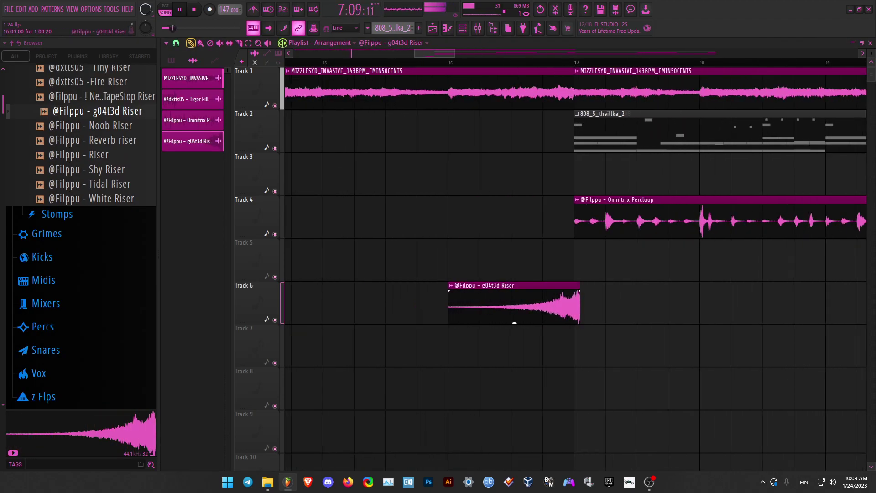
# Align the g04t3d Riser to end at bar 17 and lower its channel volume to 25%.
pyautogui.doubleClick(461, 303)
pyautogui.click(475, 145)
pyautogui.scroll(5, 568, 304)
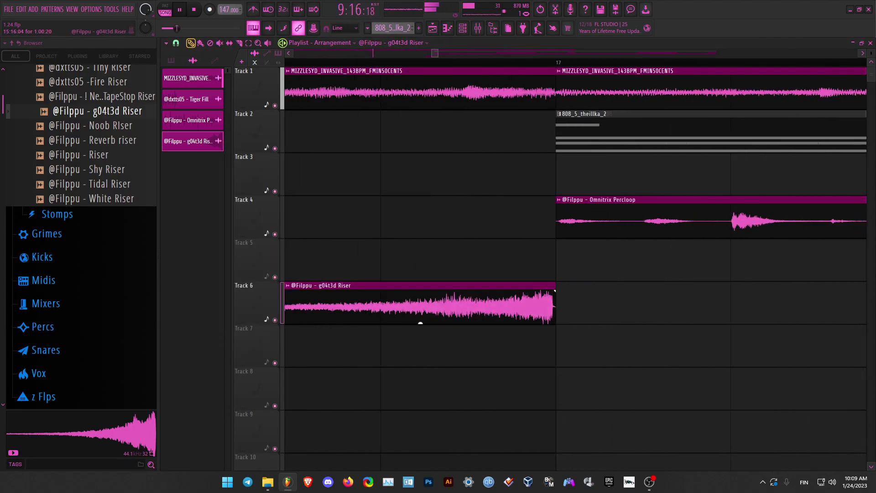
pyautogui.doubleClick(420, 323)
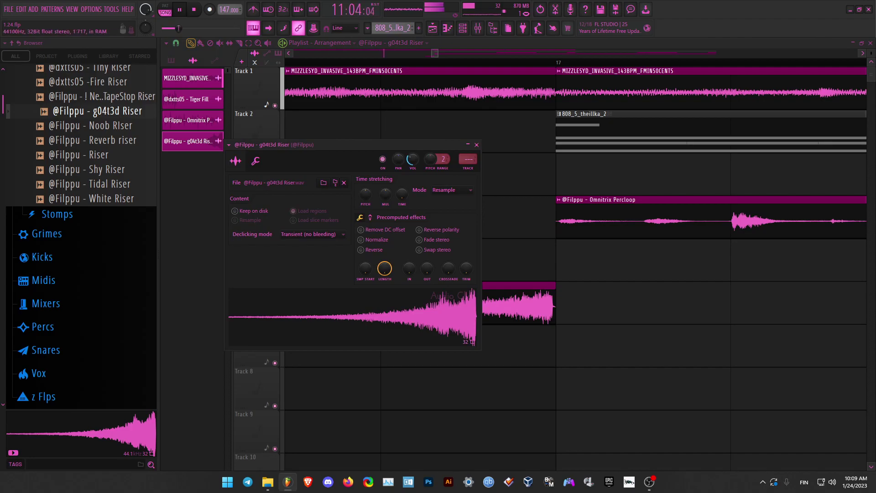
pyautogui.click(476, 145)
pyautogui.scroll(-7, 536, 274)
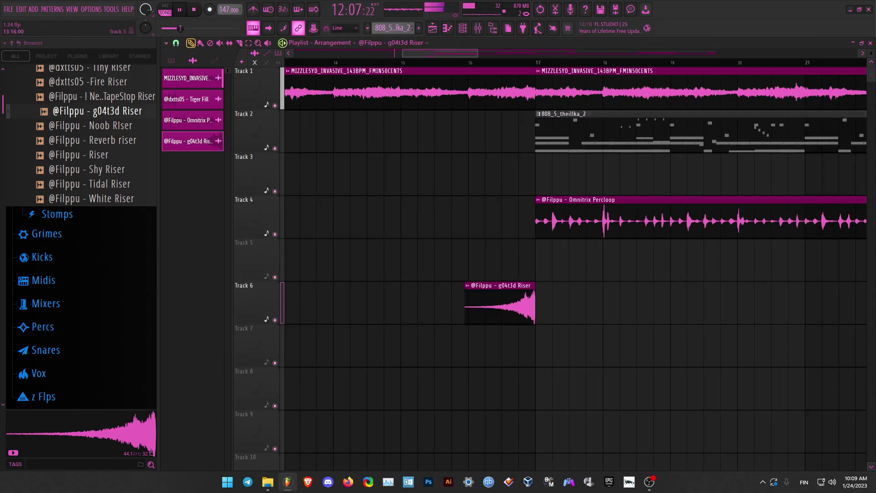
pyautogui.doubleClick(500, 322)
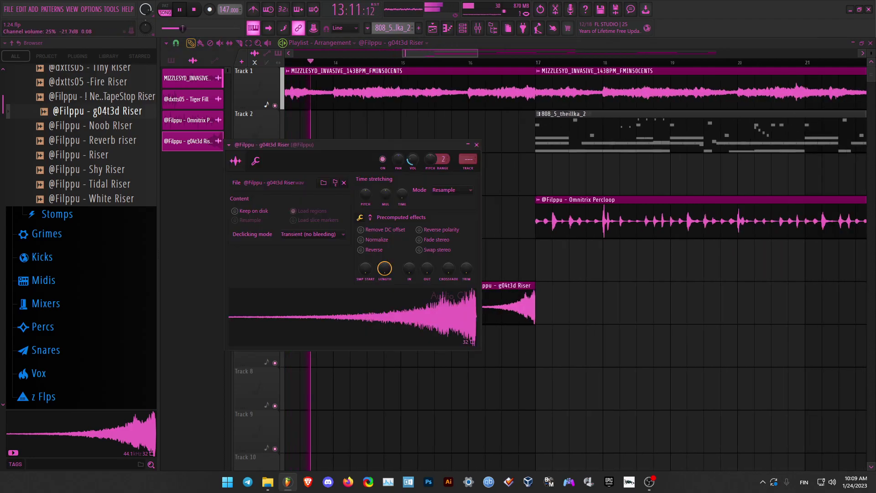
pyautogui.click(477, 145)
# Place the New TapeStop Riser on Track 7 at the second beat of bar 16 and normalize it.
pyautogui.click(86, 155)
pyautogui.scroll(2, 87, 171)
pyautogui.click(91, 185)
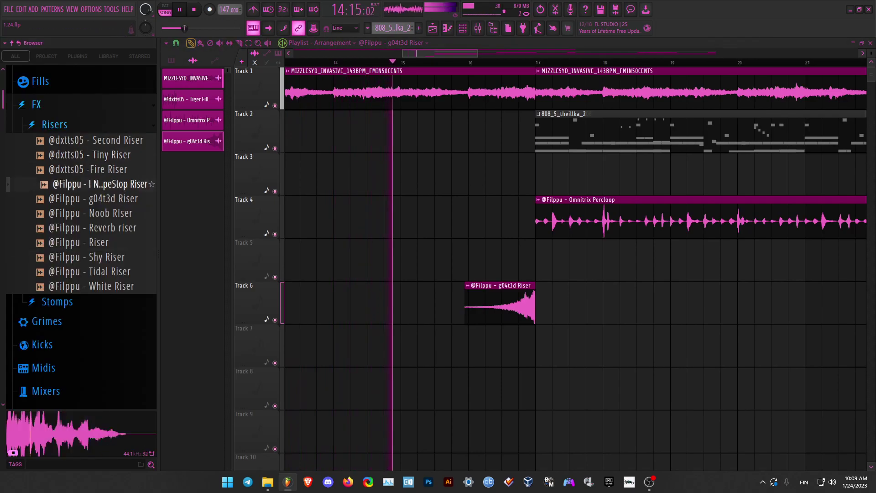
pyautogui.moveTo(100, 184); pyautogui.dragTo(488, 331)
pyautogui.scroll(6, 502, 349)
pyautogui.doubleClick(502, 349)
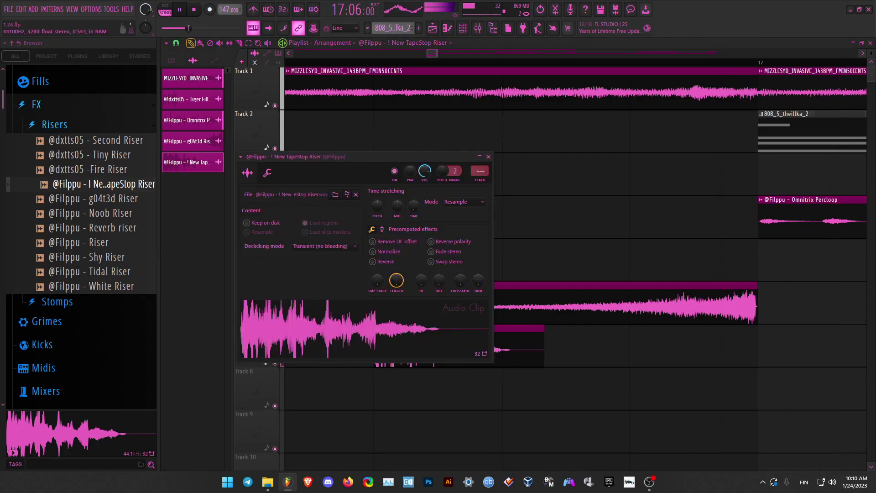
pyautogui.click(372, 252)
pyautogui.click(488, 157)
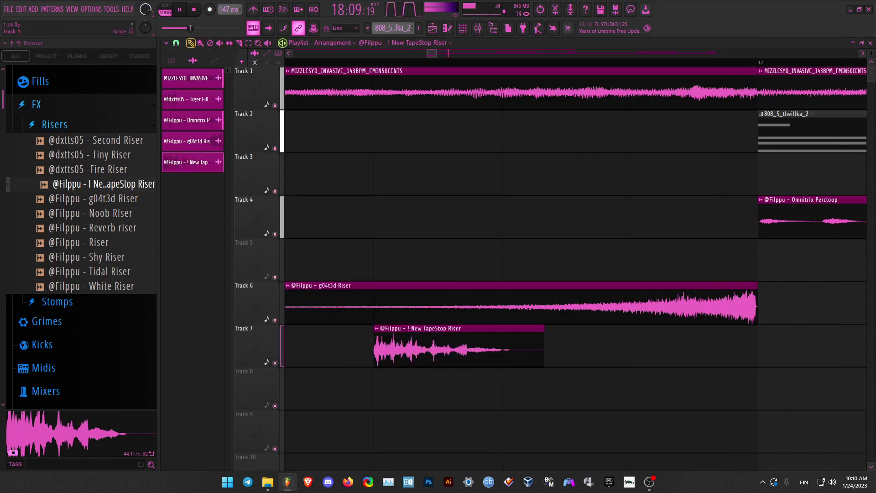
pyautogui.scroll(-8, 474, 319)
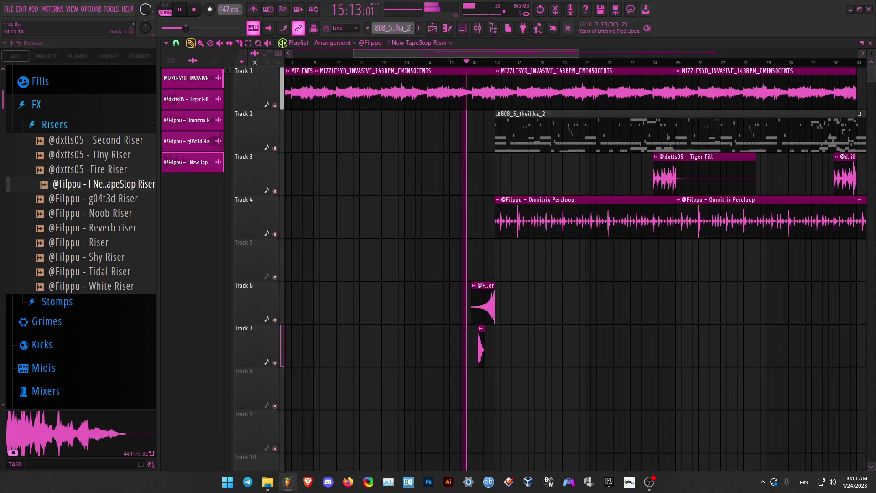
# Audition several fill samples and place the No Drums Fill on Track 8 at bar 16.
pyautogui.click(36, 104)
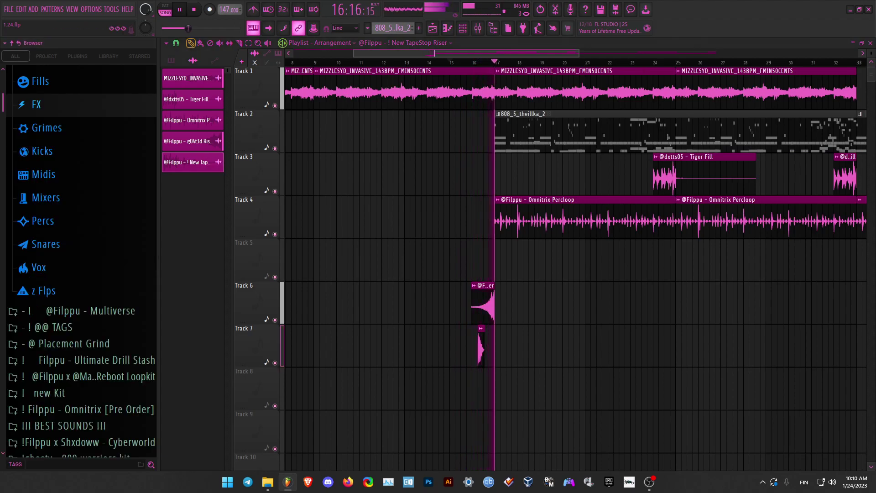
pyautogui.click(40, 81)
pyautogui.click(87, 231)
pyautogui.click(87, 246)
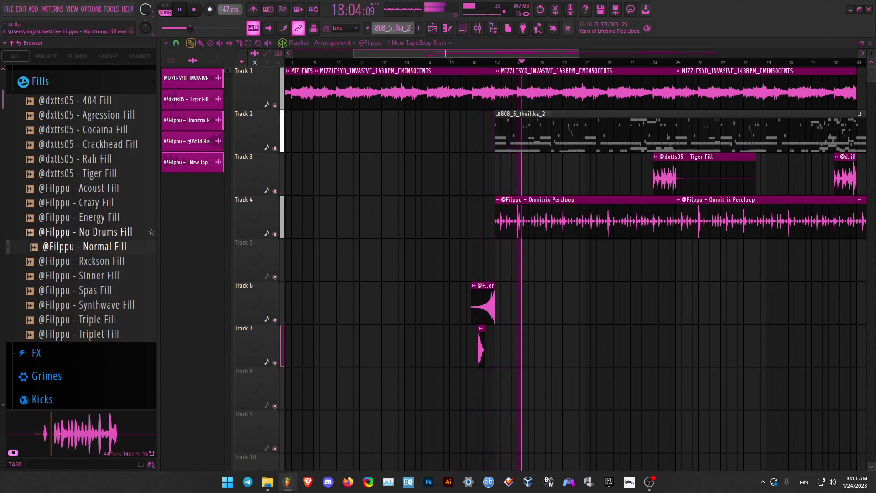
pyautogui.click(87, 232)
pyautogui.click(82, 290)
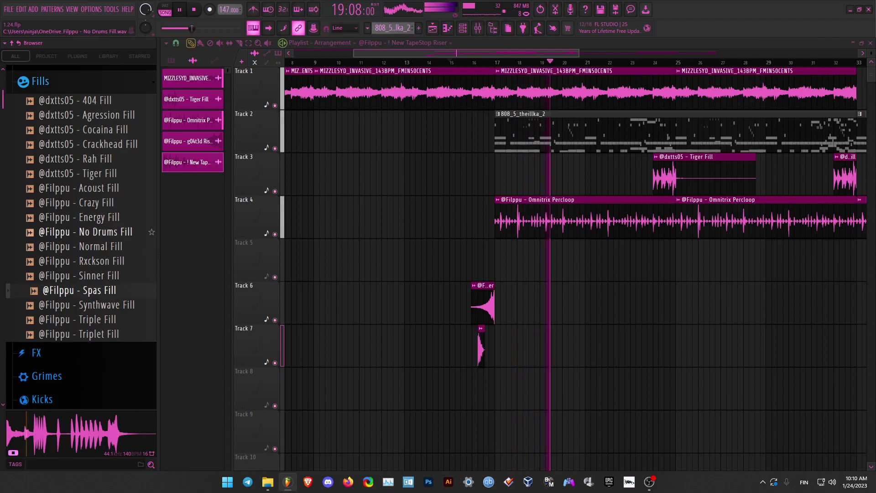
pyautogui.moveTo(87, 231); pyautogui.dragTo(483, 390)
pyautogui.scroll(5, 495, 392)
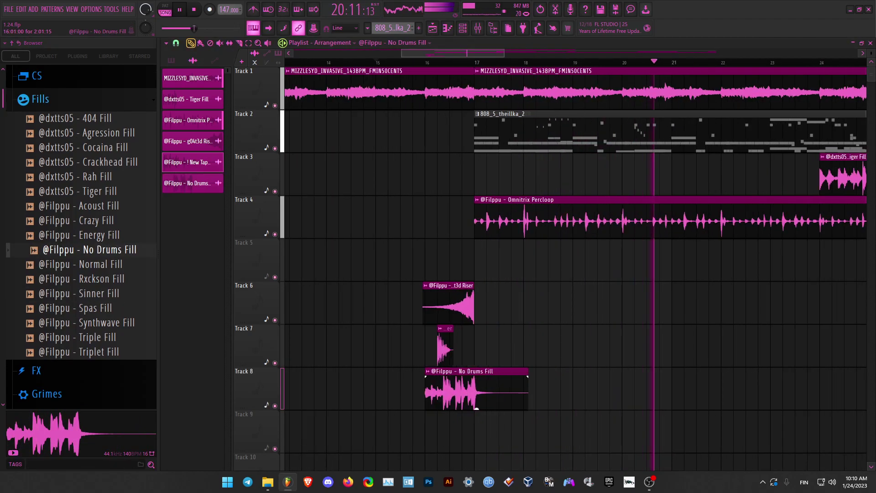
# Balance the New TapeStop Riser and No Drums Fill channel volumes while replaying the transition into bar 17.
pyautogui.scroll(3, 506, 408)
pyautogui.moveTo(294, 63); pyautogui.dragTo(196, 110)
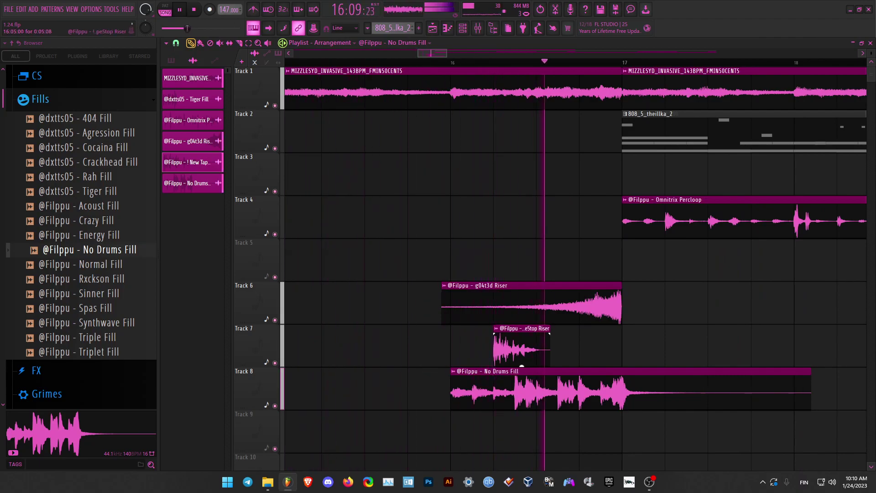
pyautogui.doubleClick(522, 365)
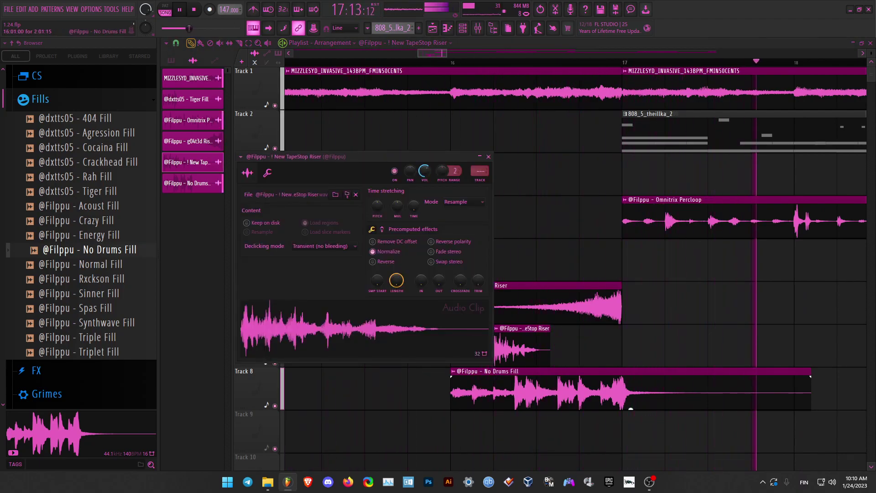
pyautogui.press('Escape')
pyautogui.doubleClick(529, 392)
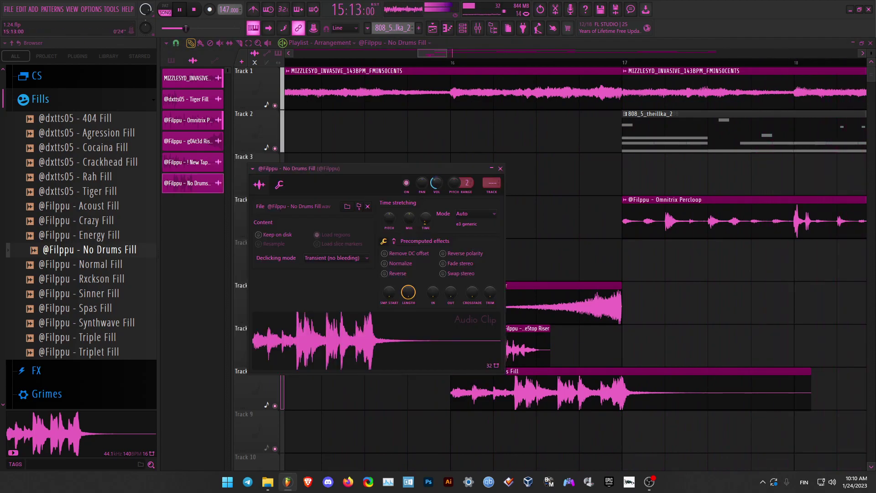
pyautogui.click(423, 63)
# Duplicate the two Track 1 melody clips spanning bars 17 to 32 directly after themselves, starting at bar 33.
pyautogui.scroll(-7, 578, 345)
pyautogui.scroll(-2, 608, 346)
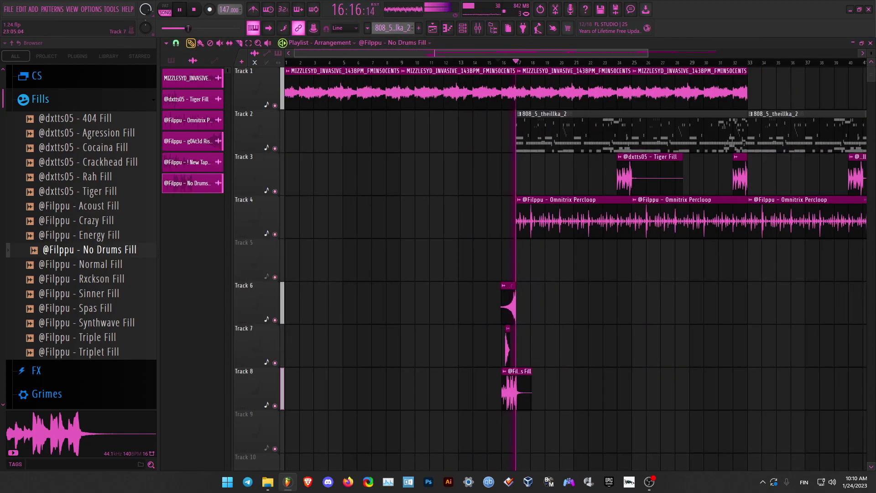
pyautogui.keyDown('ctrl'); pyautogui.scroll(-3, 574, 265); pyautogui.keyUp('ctrl')
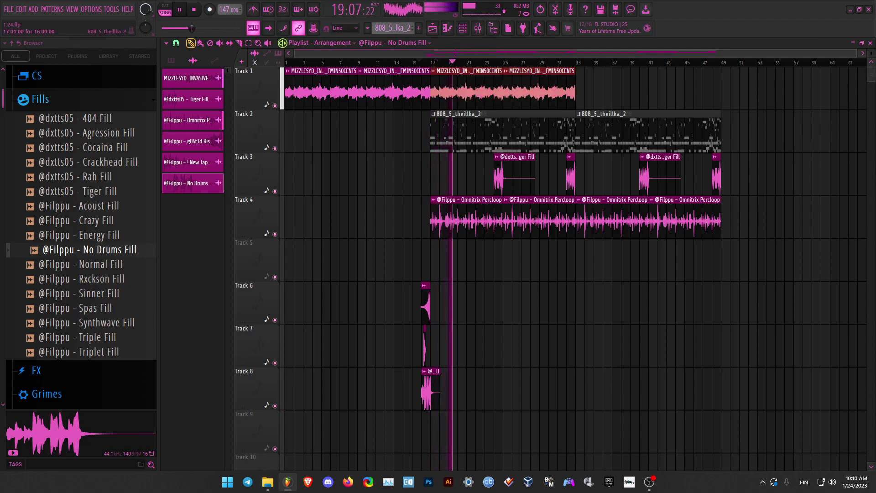
pyautogui.hotkey('ctrl', 'b')
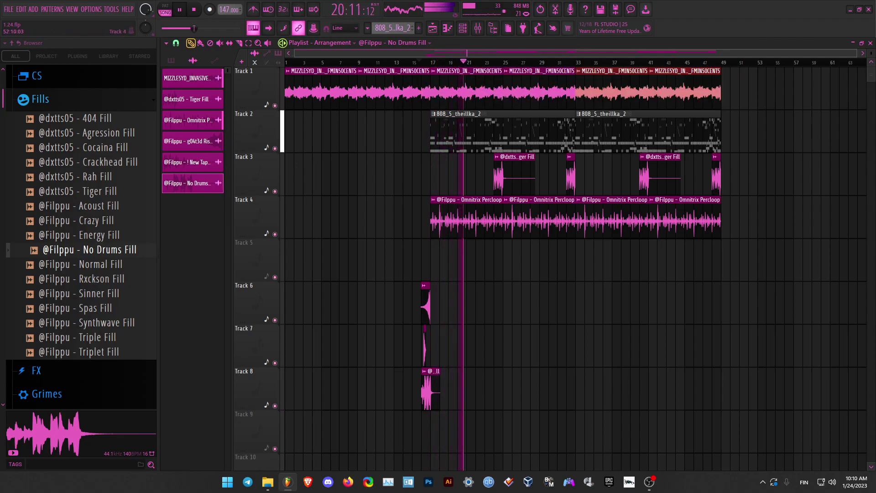
# Move the two risers and the No Drums Fill up to Tracks 5 to 7 and copy the group to bar 32.
pyautogui.keyDown('ctrl'); pyautogui.moveTo(510, 284); pyautogui.dragTo(392, 447); pyautogui.keyUp('ctrl')
pyautogui.moveTo(427, 305)
pyautogui.mouseDown()
pyautogui.moveTo(426, 262)
pyautogui.moveTo(731, 262)
pyautogui.mouseUp()
pyautogui.keyDown('ctrl'); pyautogui.scroll(3, 426, 262); pyautogui.keyUp('ctrl')
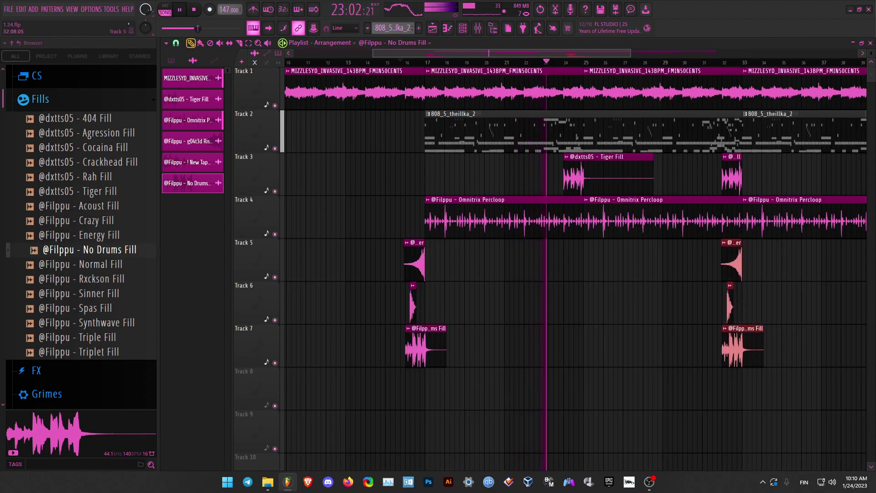
pyautogui.keyDown('ctrl'); pyautogui.scroll(-3, 749, 305); pyautogui.keyUp('ctrl')
pyautogui.hotkey('ctrl', 'd')
# Delete the copied No Drums Fill on Track 7 at bar 32.
pyautogui.click(572, 328)
pyautogui.click(593, 387)
pyautogui.rightClick(588, 336)
pyautogui.click(580, 350)
pyautogui.rightClick(580, 350)
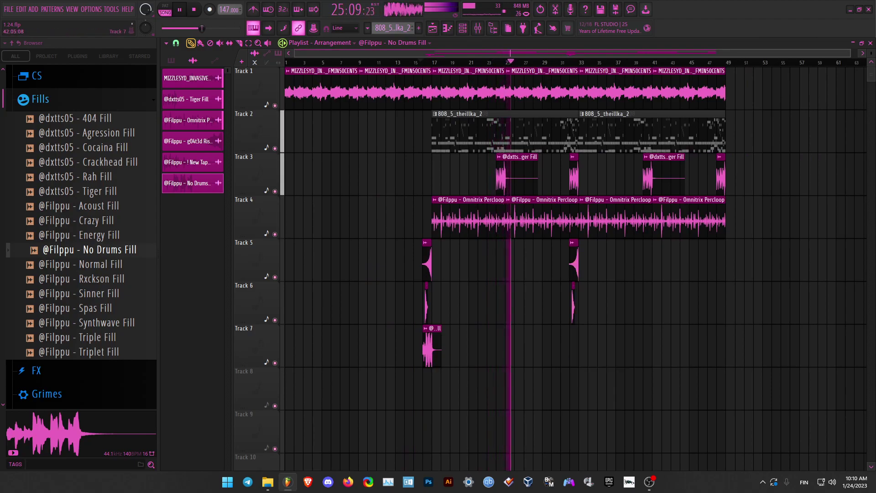
# Copy the bar 16 risers and No Drums Fill on Tracks 5 to 7 to bar 48, where the arrangement ends.
pyautogui.keyDown('ctrl'); pyautogui.moveTo(401, 239); pyautogui.dragTo(700, 323); pyautogui.keyUp('ctrl')
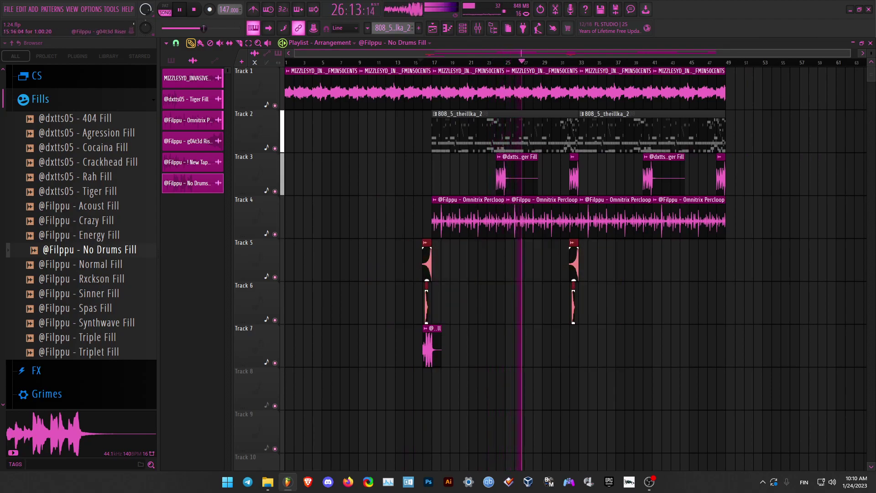
pyautogui.keyDown('ctrl'); pyautogui.moveTo(621, 260); pyautogui.dragTo(541, 305); pyautogui.keyUp('ctrl')
pyautogui.keyDown('ctrl'); pyautogui.moveTo(468, 260); pyautogui.dragTo(404, 348); pyautogui.keyUp('ctrl')
pyautogui.moveTo(427, 262)
pyautogui.keyDown('shift'); pyautogui.mouseDown()
pyautogui.moveTo(707, 263)
pyautogui.moveTo(683, 261)
pyautogui.mouseUp(); pyautogui.keyUp('shift')
pyautogui.keyDown('ctrl'); pyautogui.scroll(6, 729, 346); pyautogui.keyUp('ctrl')
pyautogui.keyDown('ctrl'); pyautogui.click(683, 261); pyautogui.keyUp('ctrl')
pyautogui.keyDown('ctrl'); pyautogui.moveTo(786, 261); pyautogui.dragTo(652, 349); pyautogui.keyUp('ctrl')
pyautogui.keyDown('ctrl'); pyautogui.scroll(-6, 506, 347); pyautogui.keyUp('ctrl')
pyautogui.keyDown('ctrl'); pyautogui.scroll(-5, 508, 348); pyautogui.keyUp('ctrl')
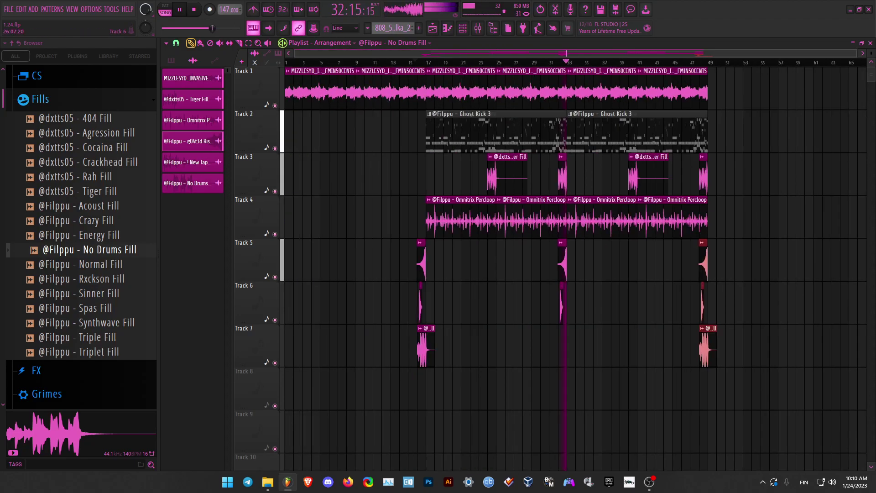
pyautogui.keyDown('ctrl'); pyautogui.click(508, 348); pyautogui.keyUp('ctrl')
# Examine the Gangsta Snare and Matrix Snare notes from the Track 2 pattern stack in the piano roll.
pyautogui.doubleClick(489, 150)
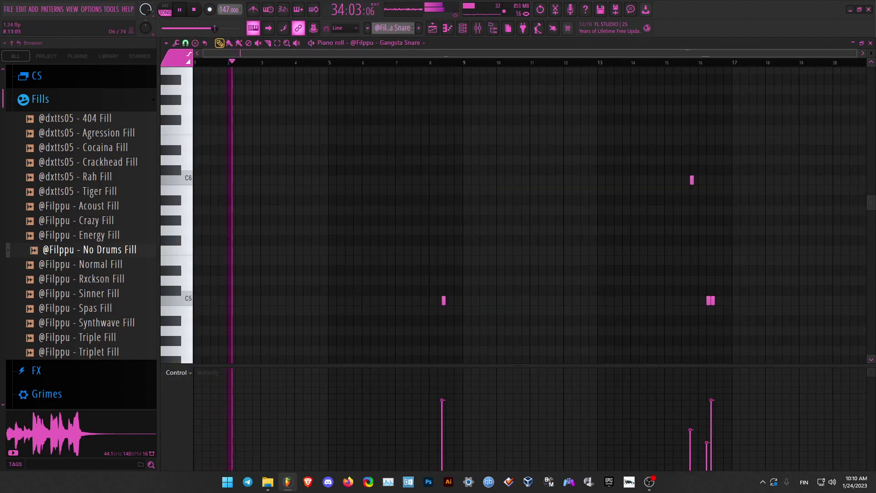
pyautogui.keyDown('ctrl'); pyautogui.rightClick(484, 158); pyautogui.keyUp('ctrl')
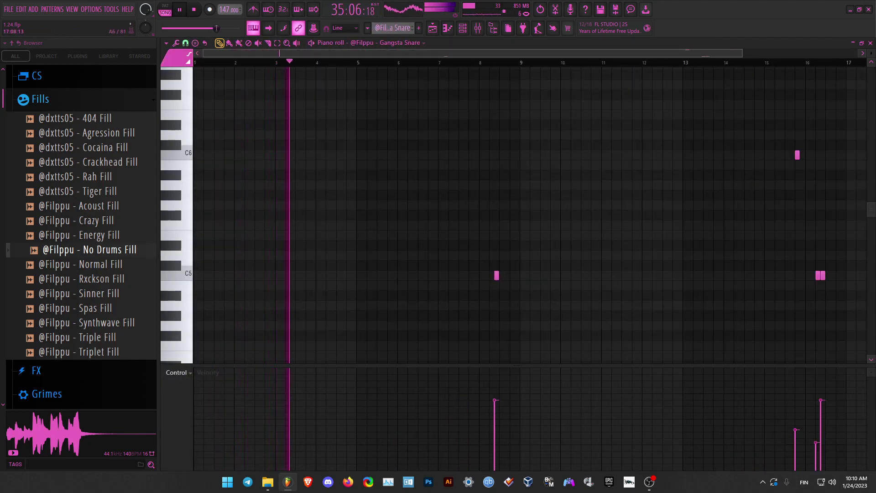
pyautogui.click(870, 43)
pyautogui.doubleClick(485, 149)
pyautogui.keyDown('ctrl'); pyautogui.rightClick(483, 174); pyautogui.keyUp('ctrl')
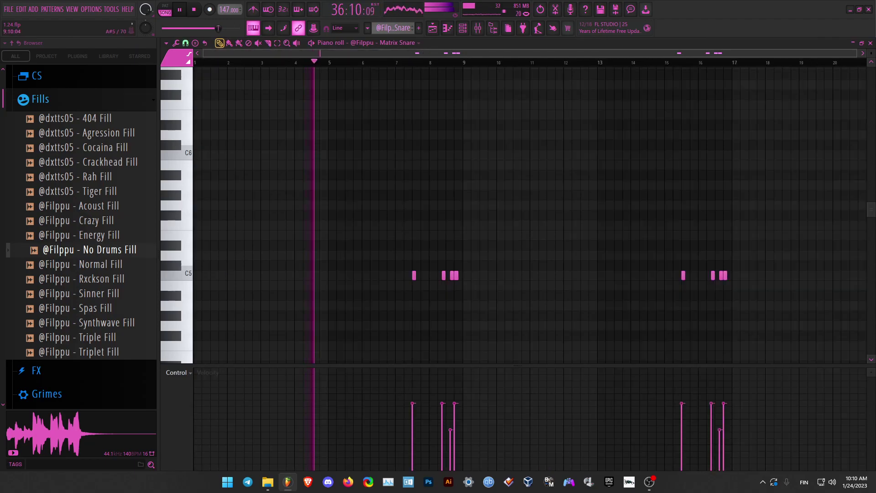
pyautogui.press('F5')
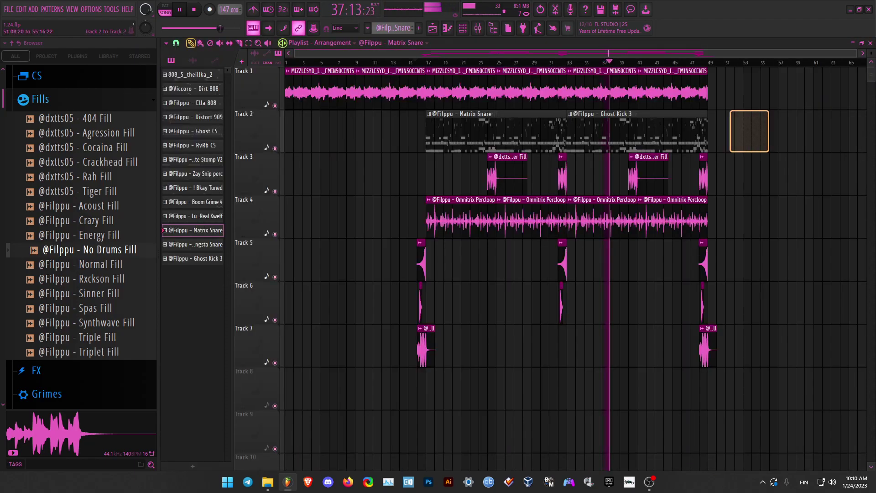
# Delete the stacked pattern clips on Track 2 and move the fill, percussion loop and riser clips down to Tracks 21 to 25.
pyautogui.press('Delete')
pyautogui.moveTo(550, 312); pyautogui.dragTo(410, 347)
pyautogui.moveTo(459, 221); pyautogui.dragTo(459, 315)
pyautogui.scroll(-5, 458, 315)
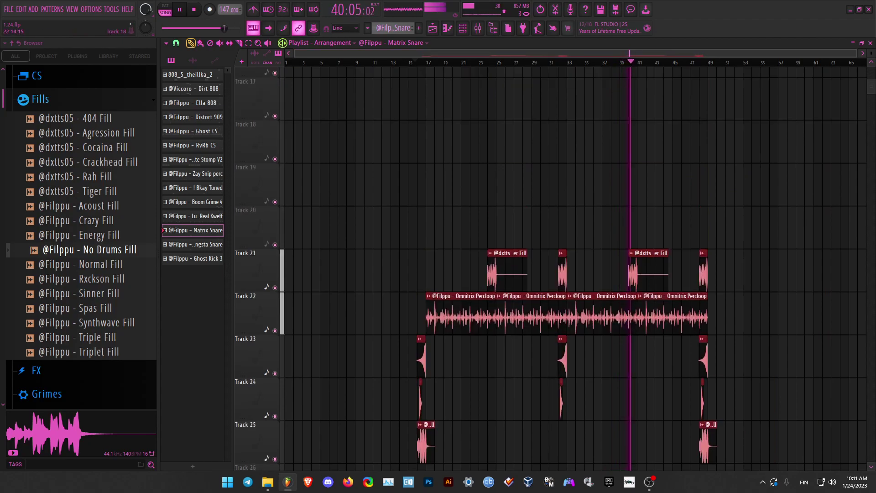
# Place all the instrument patterns, from 808_5_theillka_2 to Ghost Kick 3, on separate Tracks 2 to 15 starting at bar 17.
pyautogui.keyDown('ctrl'); pyautogui.rightClick(458, 219); pyautogui.keyUp('ctrl')
pyautogui.scroll(-1, 459, 219)
pyautogui.click(192, 74)
pyautogui.keyDown('shift'); pyautogui.click(192, 258); pyautogui.keyUp('shift')
pyautogui.moveTo(192, 258); pyautogui.dragTo(427, 89)
pyautogui.scroll(3, 426, 88)
pyautogui.click(413, 63)
pyautogui.scroll(-3, 449, 63)
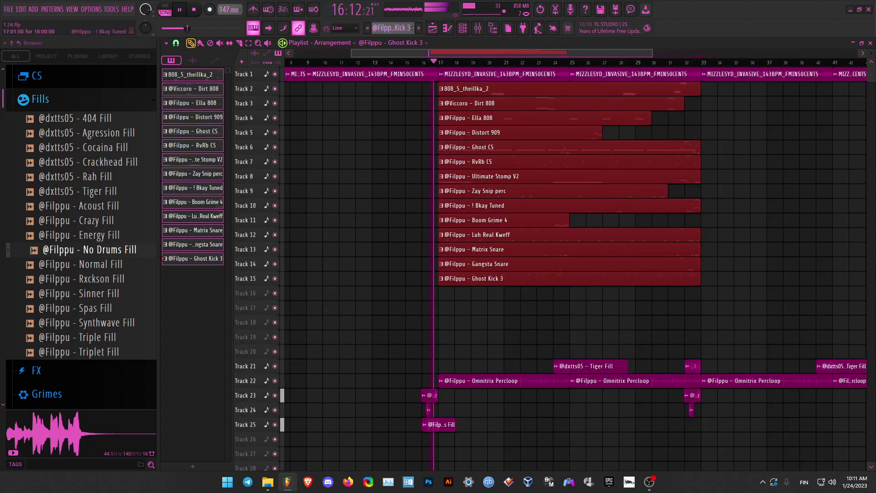
# Move the fill, percussion loop and riser clips up to Tracks 16 to 20, and duplicate the Track 2 to 15 patterns at bar 33.
pyautogui.moveTo(751, 331); pyautogui.dragTo(424, 381)
pyautogui.moveTo(509, 322); pyautogui.dragTo(509, 293)
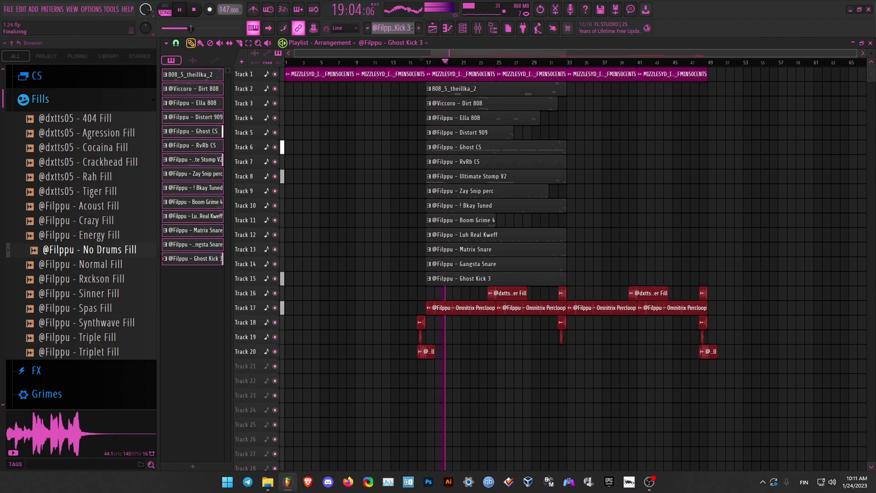
pyautogui.moveTo(538, 82); pyautogui.dragTo(405, 288)
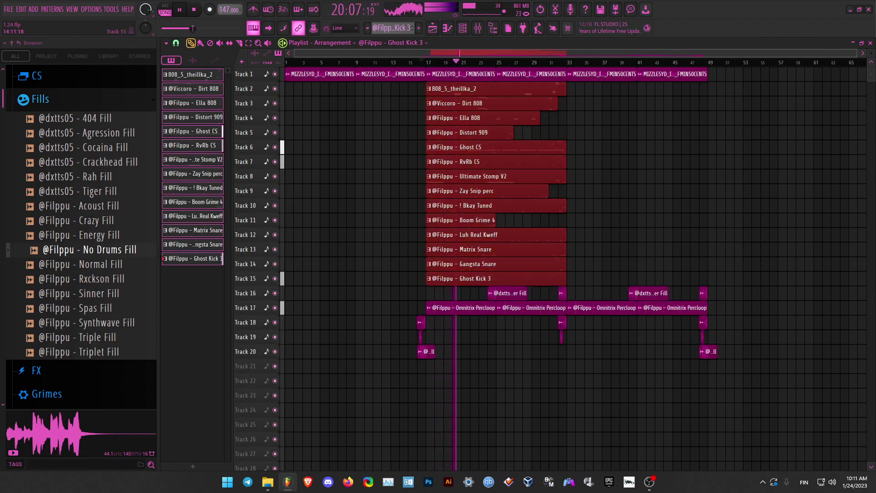
pyautogui.hotkey('ctrl', 'b')
pyautogui.keyDown('ctrl'); pyautogui.click(765, 176); pyautogui.keyUp('ctrl')
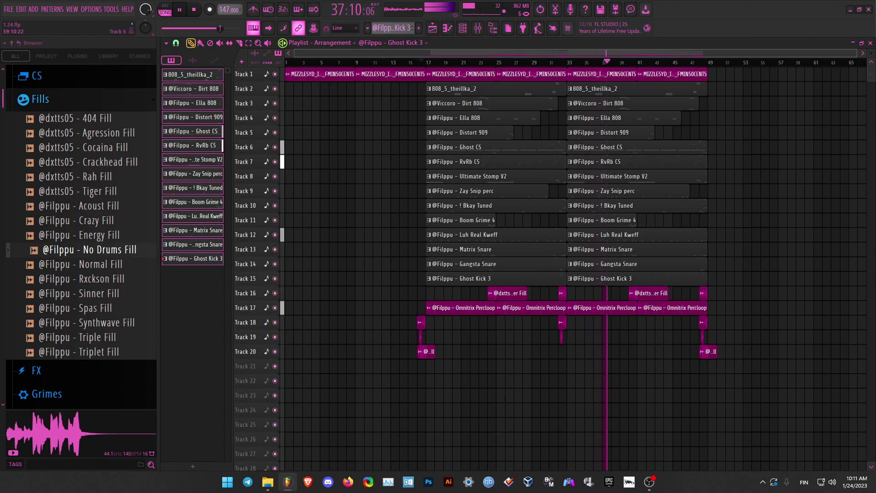
# Copy the bass patterns on Tracks 2 to 5 and the Bkay Tuned and Boom Grime 4 patterns from bar 17 to bar 1.
pyautogui.moveTo(748, 71); pyautogui.dragTo(286, 381)
pyautogui.keyDown('ctrl'); pyautogui.click(362, 410); pyautogui.keyUp('ctrl')
pyautogui.scroll(3, 365, 147)
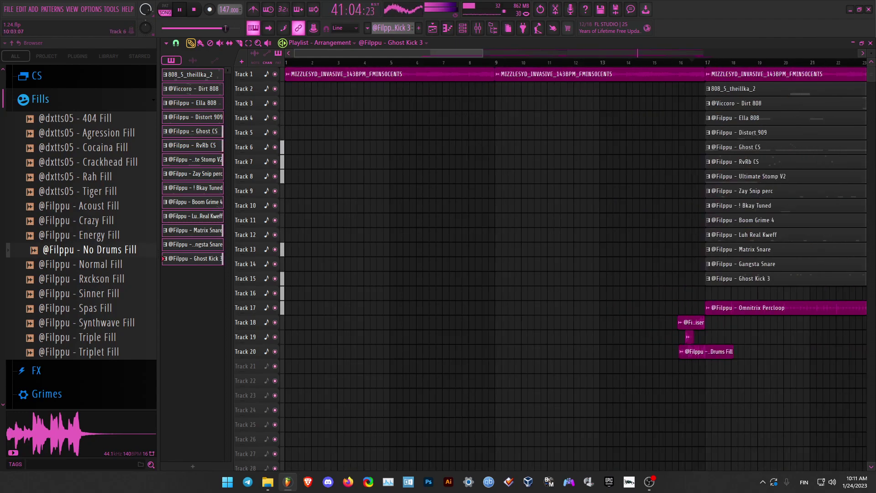
pyautogui.moveTo(679, 89); pyautogui.dragTo(334, 89)
pyautogui.scroll(1, 327, 132)
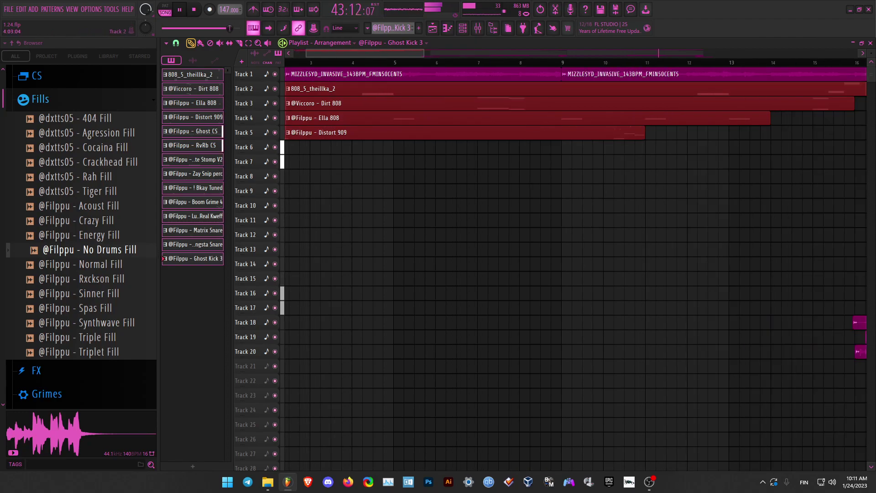
pyautogui.scroll(-3, 478, 190)
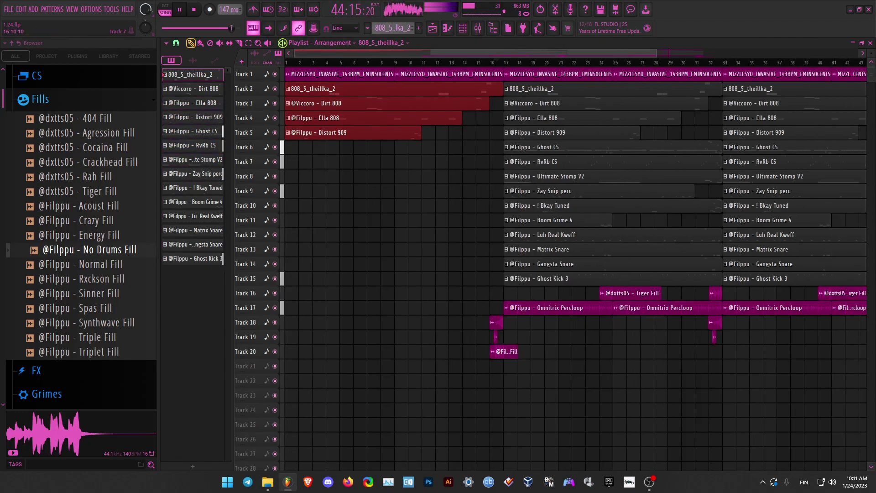
pyautogui.moveTo(497, 200); pyautogui.dragTo(296, 220)
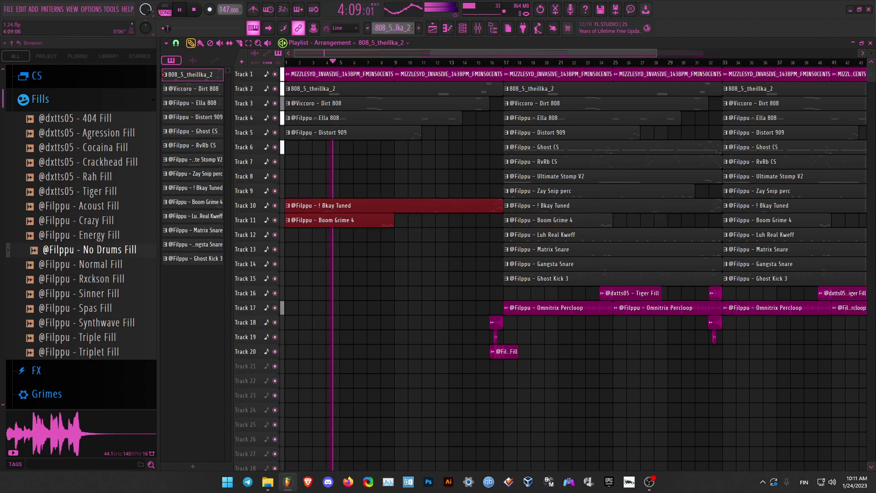
pyautogui.keyDown('ctrl'); pyautogui.click(288, 264); pyautogui.keyUp('ctrl')
# Slice the intro pattern clips on Tracks 2 to 5 and 10 at bar 9.
pyautogui.scroll(3, 288, 263)
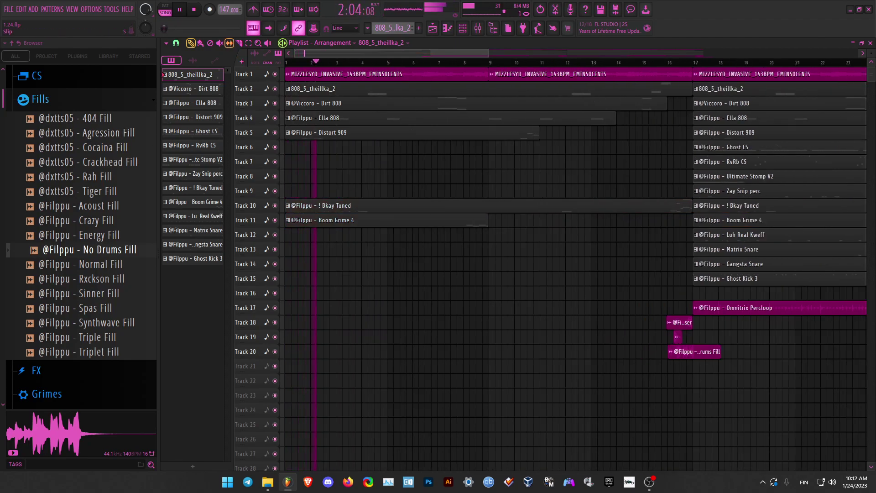
pyautogui.click(239, 44)
pyautogui.moveTo(489, 260); pyautogui.dragTo(490, 84)
pyautogui.click(191, 43)
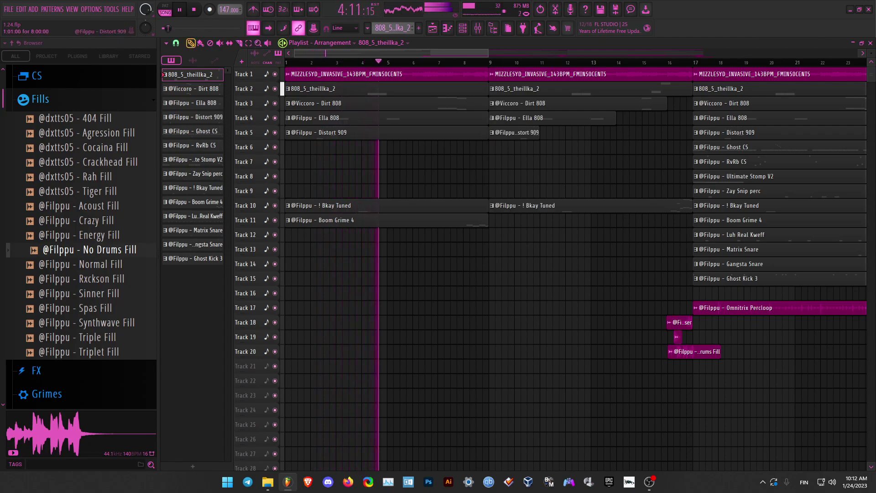
# Delete the pattern pieces covering bars 1 to 8 on Tracks 2 to 5, 10 and 11.
pyautogui.rightClick(371, 89)
pyautogui.rightClick(371, 103)
pyautogui.rightClick(371, 118)
pyautogui.rightClick(370, 133)
pyautogui.rightClick(371, 205)
pyautogui.rightClick(370, 220)
pyautogui.scroll(-3, 378, 228)
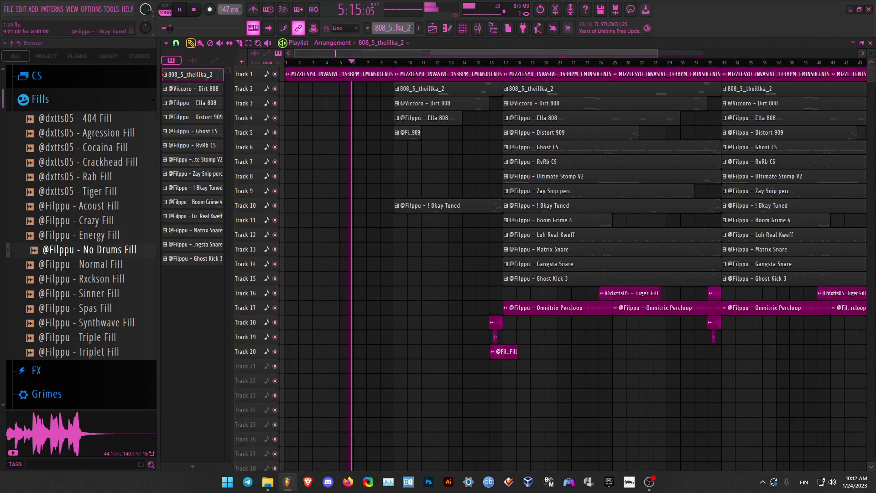
# Copy the Ghost CS and RvRb CS patterns into the intro and trim their starts to bar 9.
pyautogui.moveTo(485, 148)
pyautogui.mouseDown()
pyautogui.moveTo(535, 147)
pyautogui.moveTo(526, 147)
pyautogui.mouseUp()
pyautogui.moveTo(534, 149); pyautogui.dragTo(316, 150)
pyautogui.scroll(3, 362, 147)
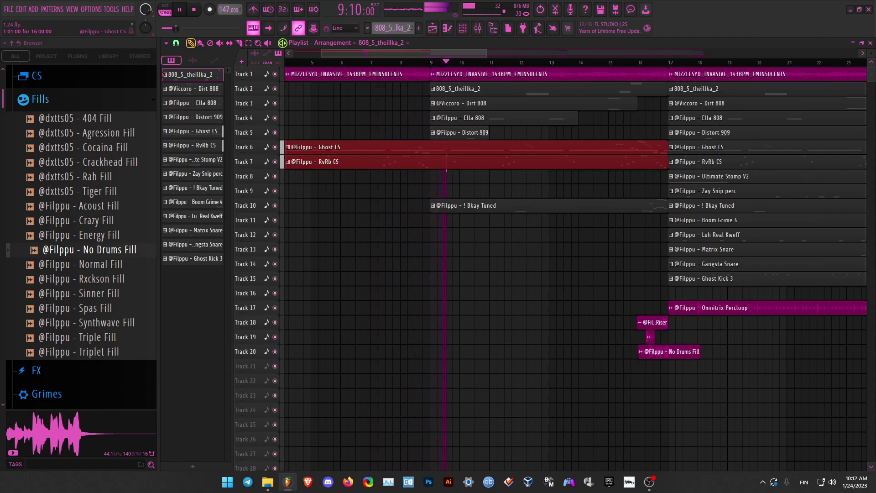
pyautogui.moveTo(362, 53); pyautogui.dragTo(334, 53)
pyautogui.moveTo(287, 147); pyautogui.dragTo(526, 139)
pyautogui.scroll(-3, 461, 237)
pyautogui.keyDown('ctrl'); pyautogui.click(431, 263); pyautogui.keyUp('ctrl')
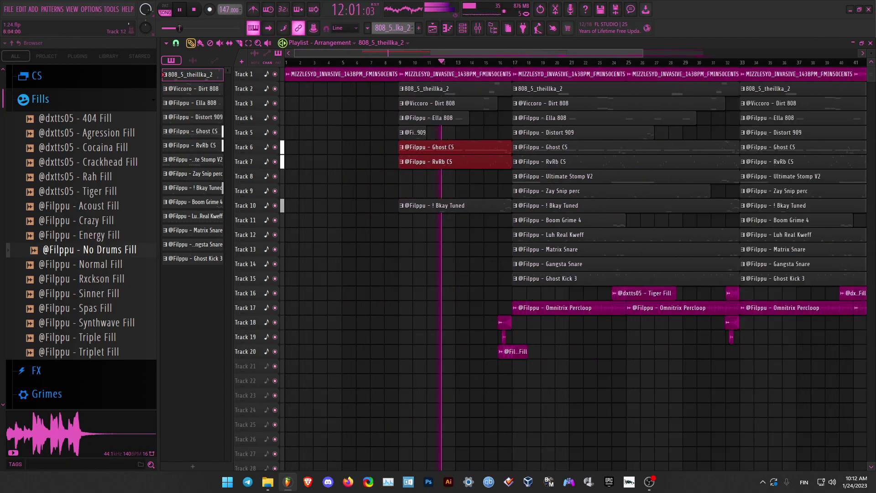
# Load Fruity Reeverb 2 on the Master mixer track, raise its wet level and set its dry level to 27%.
pyautogui.press('F9')
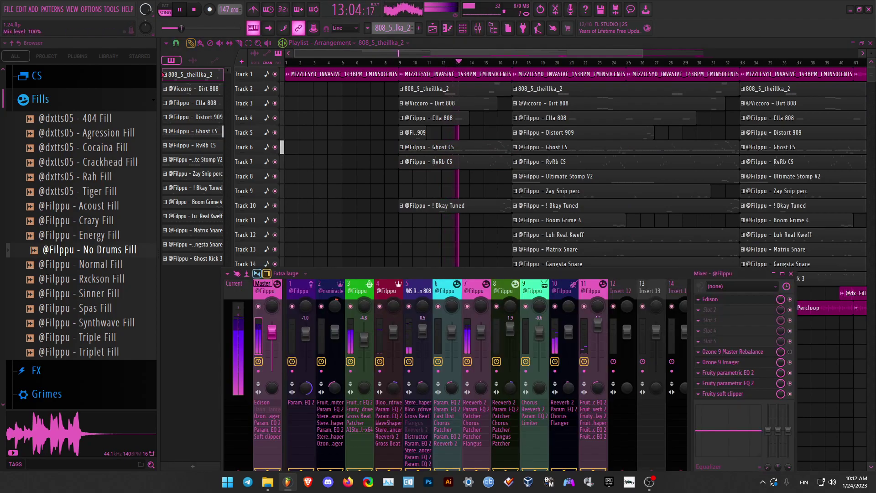
pyautogui.press('F8')
pyautogui.click(748, 205)
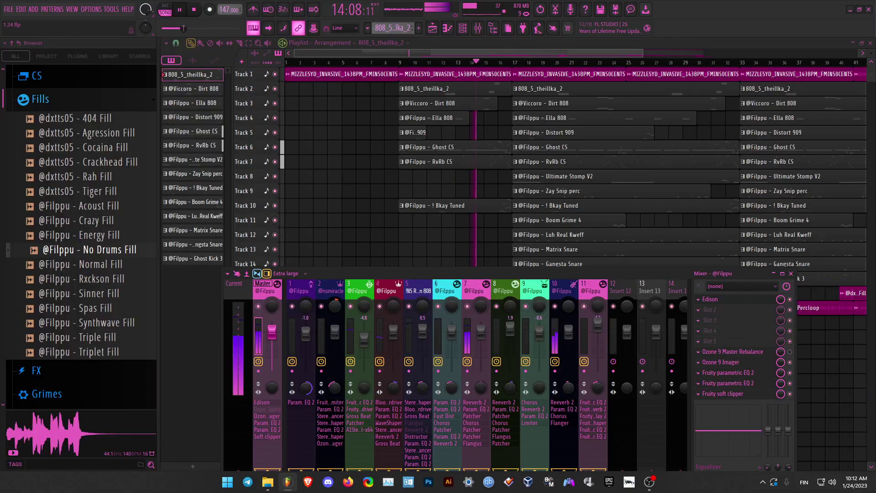
pyautogui.moveTo(433, 150); pyautogui.dragTo(433, 144)
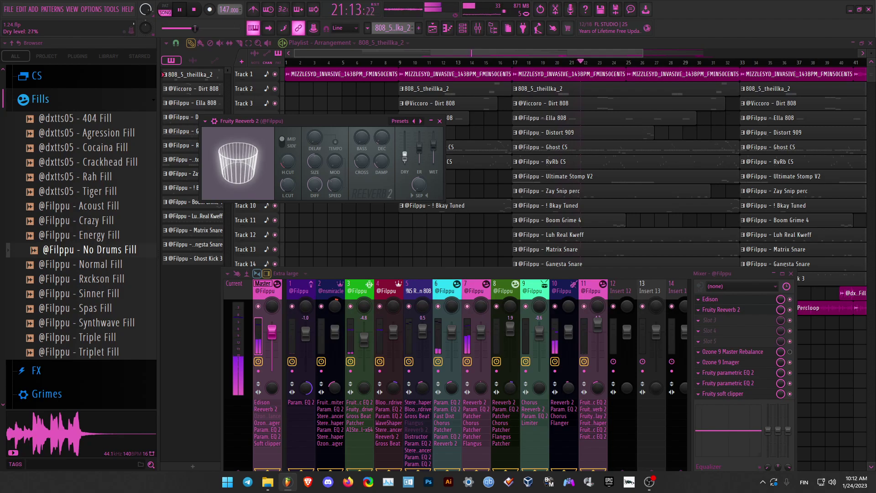
# Create an automation clip for the mix level of the Master's Fruity Reeverb 2 and bring it into view on Track 21.
pyautogui.rightClick(780, 310)
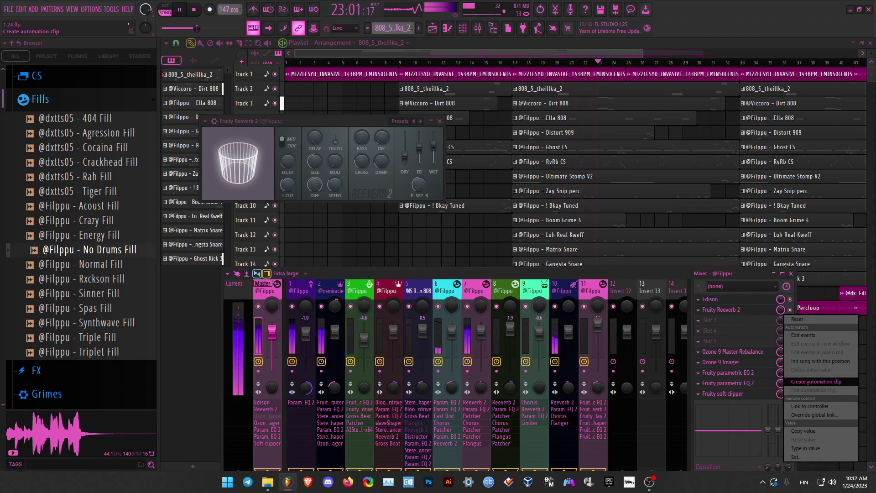
pyautogui.click(817, 382)
pyautogui.rightClick(426, 234)
pyautogui.keyDown('ctrl'); pyautogui.moveTo(466, 395); pyautogui.dragTo(287, 338); pyautogui.keyUp('ctrl')
pyautogui.scroll(-7, 292, 274)
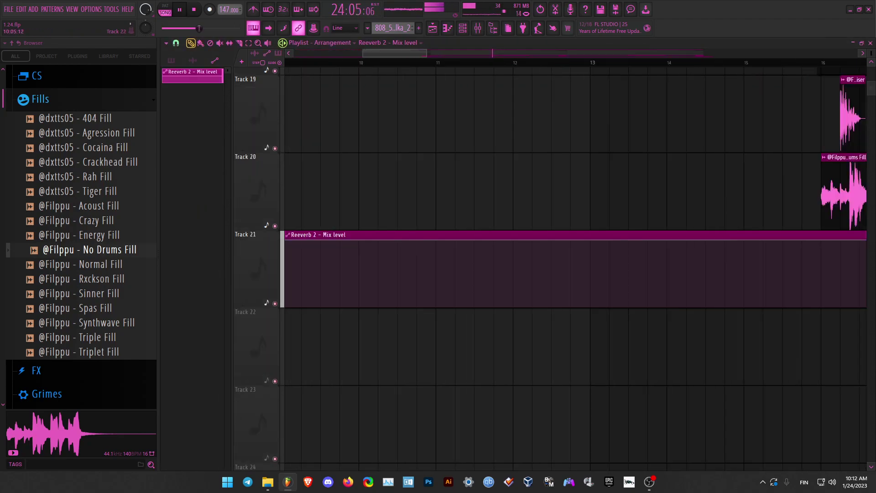
# Keep the reverb mix automation at 0% until just after bar 8 and ramp it to 100% at bar 9.
pyautogui.scroll(5, 297, 247)
pyautogui.moveTo(298, 245); pyautogui.dragTo(287, 337)
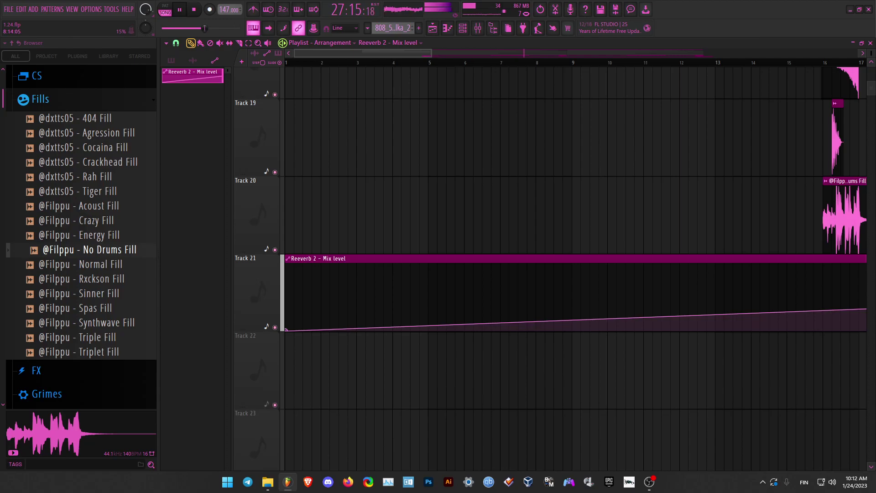
pyautogui.rightClick(537, 326)
pyautogui.moveTo(537, 327); pyautogui.dragTo(545, 331)
pyautogui.rightClick(563, 265)
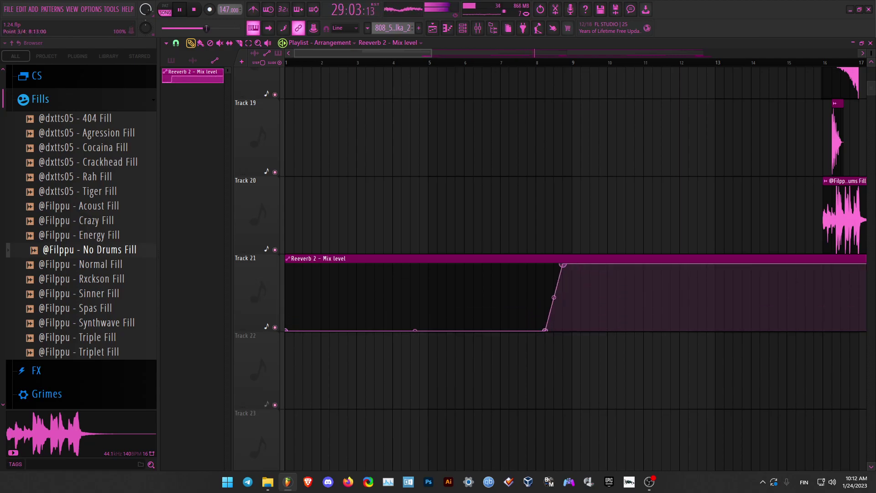
# Hold the reverb mix automation at 100% until bar 15, drop it to about 0% at bar 17, and play from before bar 8.
pyautogui.rightClick(822, 265)
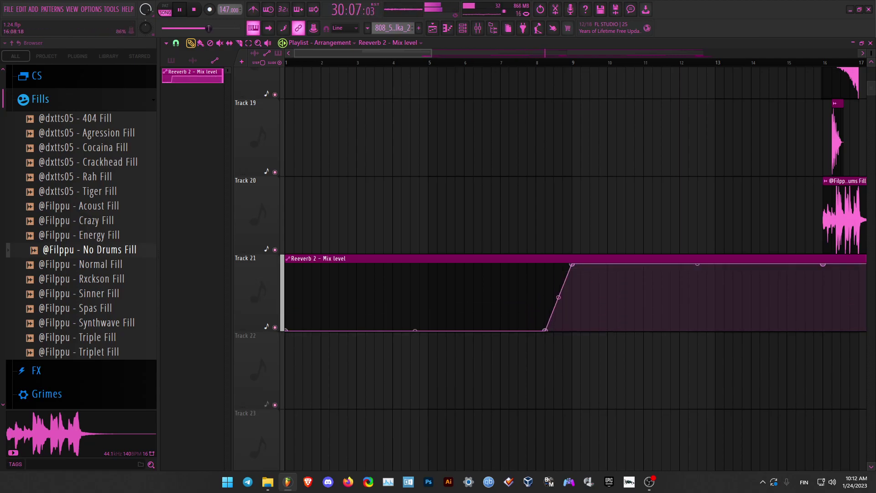
pyautogui.moveTo(822, 265); pyautogui.dragTo(786, 264)
pyautogui.rightClick(859, 324)
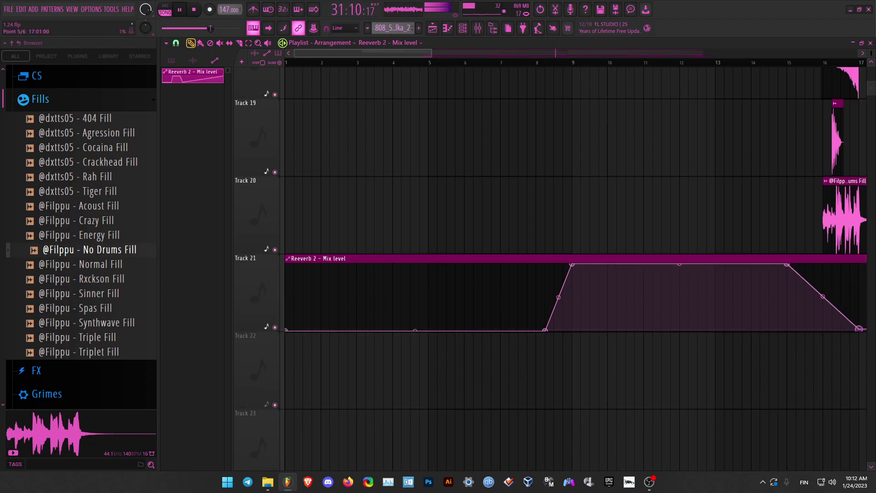
pyautogui.click(519, 63)
# Lower the final point of the reverb mix automation to 0% and pull the clip's end back to bar 49.
pyautogui.scroll(-7, 593, 292)
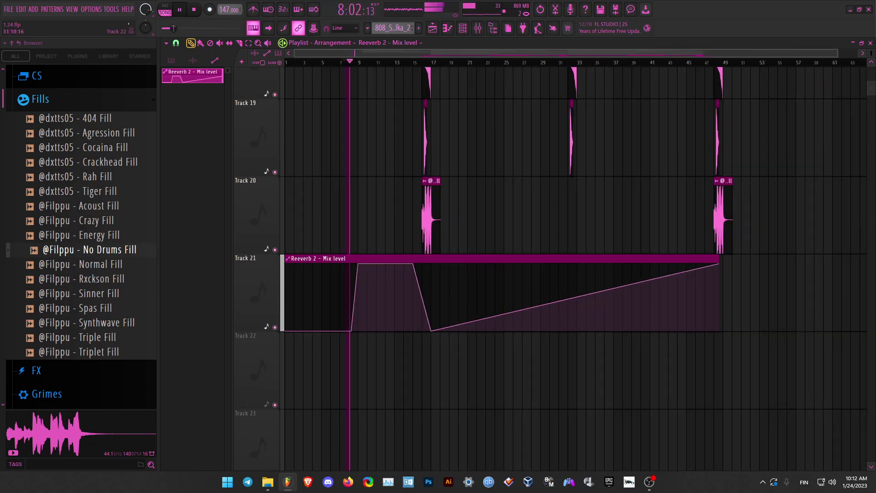
pyautogui.moveTo(703, 265); pyautogui.dragTo(709, 334)
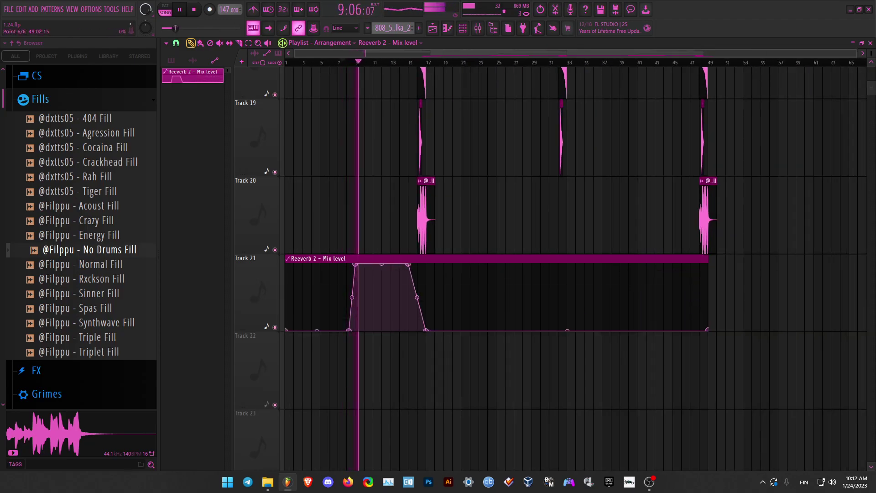
pyautogui.scroll(5, 712, 336)
pyautogui.scroll(7, 713, 337)
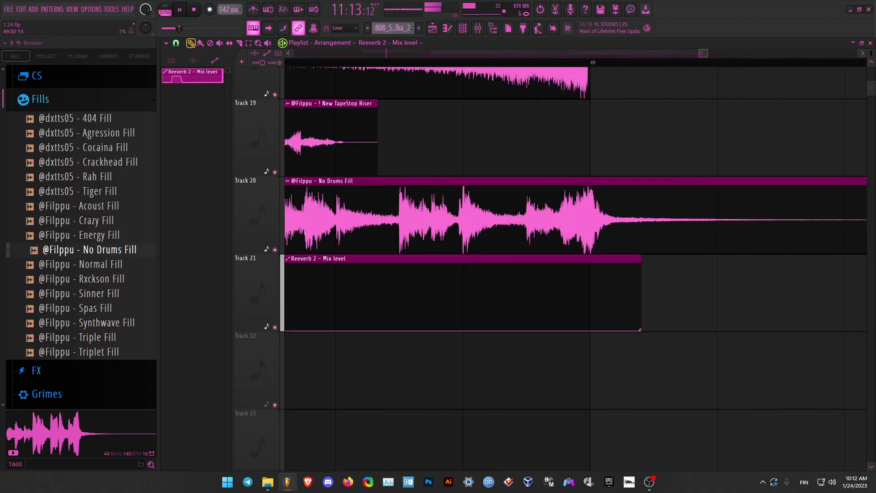
pyautogui.moveTo(637, 330); pyautogui.dragTo(586, 330)
pyautogui.scroll(2, 589, 329)
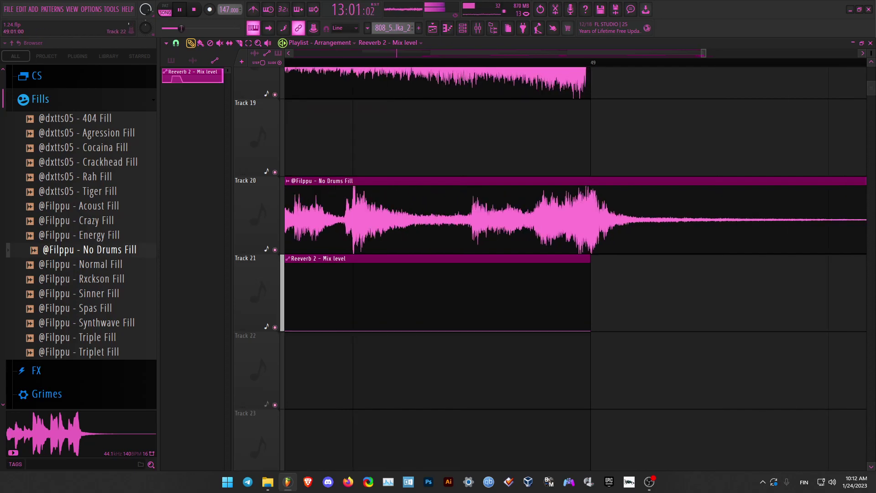
pyautogui.keyDown('ctrl'); pyautogui.rightClick(593, 340); pyautogui.keyUp('ctrl')
pyautogui.scroll(-1, 592, 340)
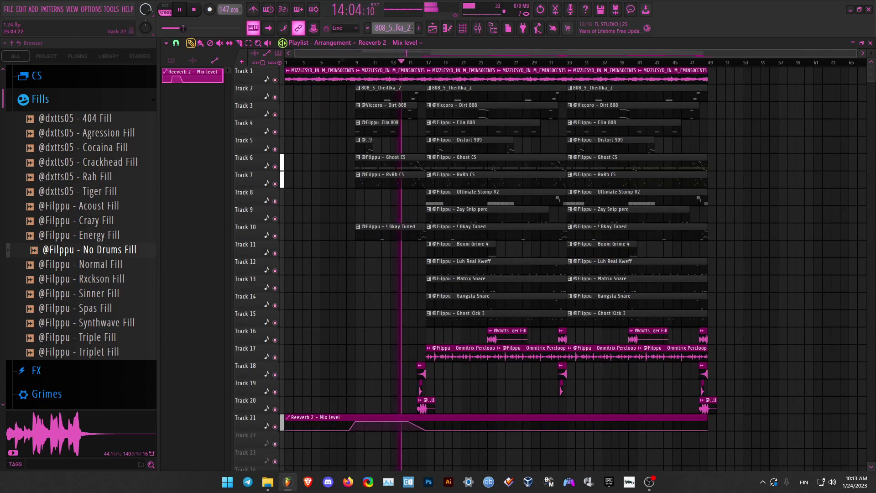
# Duplicate the whole arrangement on Tracks 1 to 21 after its end.
pyautogui.moveTo(785, 465); pyautogui.dragTo(286, 68)
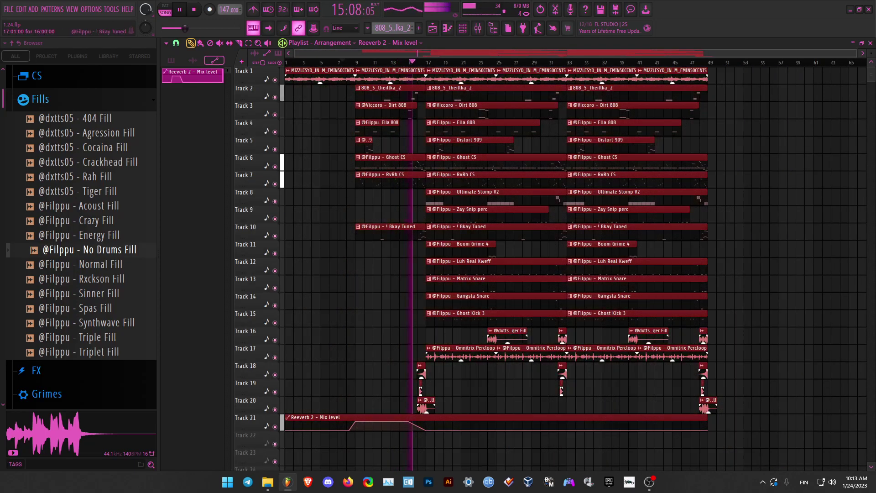
pyautogui.hotkey('ctrl', 'b')
pyautogui.keyDown('ctrl'); pyautogui.click(484, 270); pyautogui.keyUp('ctrl')
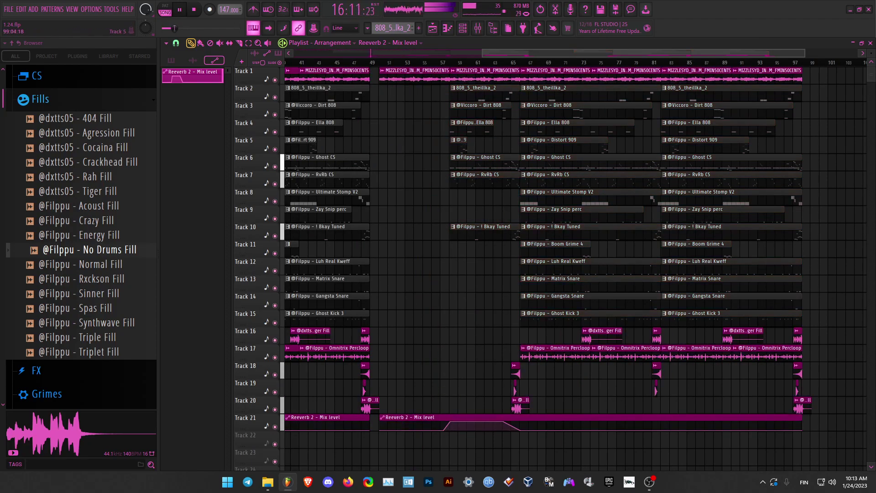
# Move the duplicated arrangement so that it starts exactly at bar 49, directly after the first section.
pyautogui.moveTo(803, 68); pyautogui.dragTo(381, 365)
pyautogui.scroll(4, 381, 365)
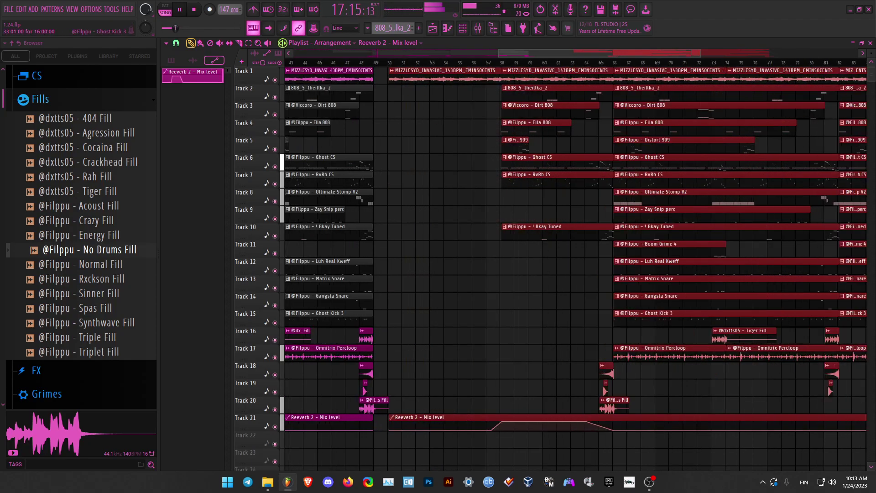
pyautogui.scroll(3, 361, 145)
pyautogui.moveTo(617, 73); pyautogui.dragTo(512, 73)
pyautogui.scroll(7, 438, 75)
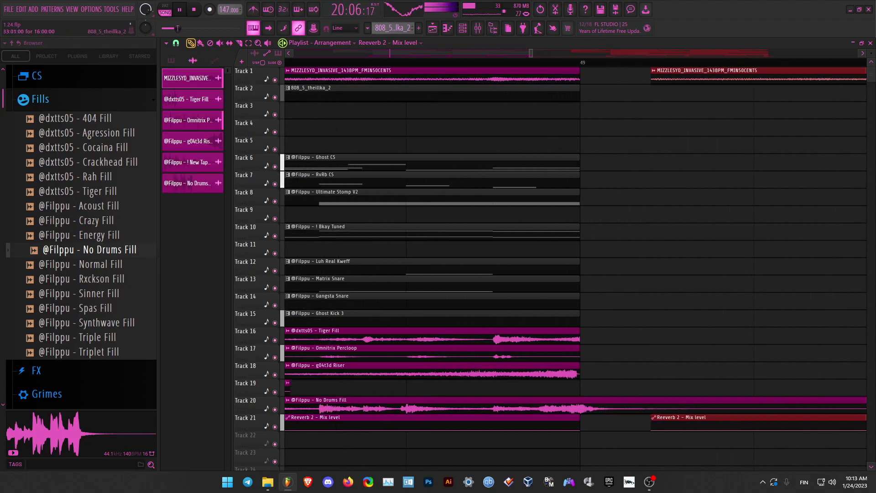
pyautogui.moveTo(713, 79); pyautogui.dragTo(579, 78)
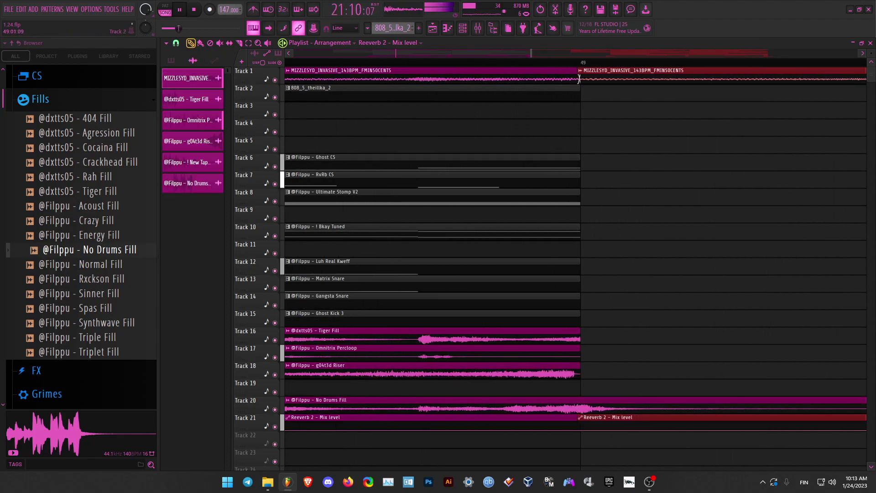
pyautogui.scroll(-8, 579, 78)
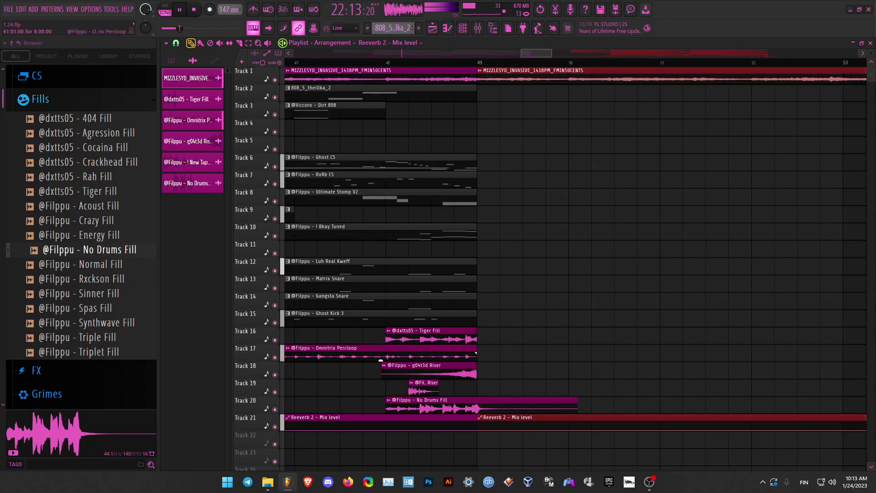
# Place four-bar Ultimate Stomp V2 clips on Track 8 in both intros, at bars 1, 9, 49 and 57.
pyautogui.scroll(-3, 579, 79)
pyautogui.keyDown('ctrl'); pyautogui.click(299, 283); pyautogui.keyUp('ctrl')
pyautogui.scroll(3, 296, 283)
pyautogui.moveTo(512, 198); pyautogui.dragTo(331, 197)
pyautogui.moveTo(461, 197); pyautogui.dragTo(541, 197)
pyautogui.keyDown('ctrl'); pyautogui.click(325, 228); pyautogui.keyUp('ctrl')
pyautogui.scroll(-1, 322, 228)
pyautogui.scroll(-2, 321, 228)
pyautogui.scroll(3, 335, 199)
pyautogui.keyDown('ctrl'); pyautogui.click(350, 216); pyautogui.keyUp('ctrl')
pyautogui.click(352, 197)
pyautogui.scroll(-2, 355, 205)
pyautogui.scroll(-2, 296, 198)
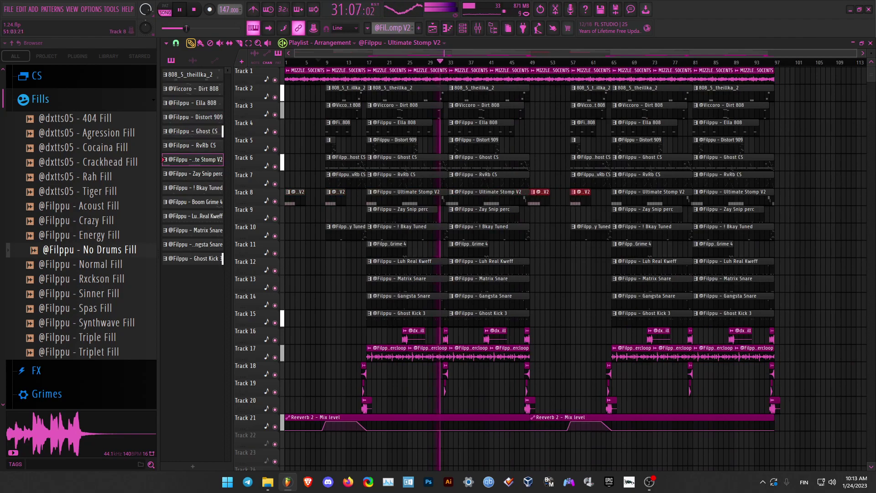
pyautogui.scroll(4, 538, 270)
pyautogui.scroll(-4, 538, 269)
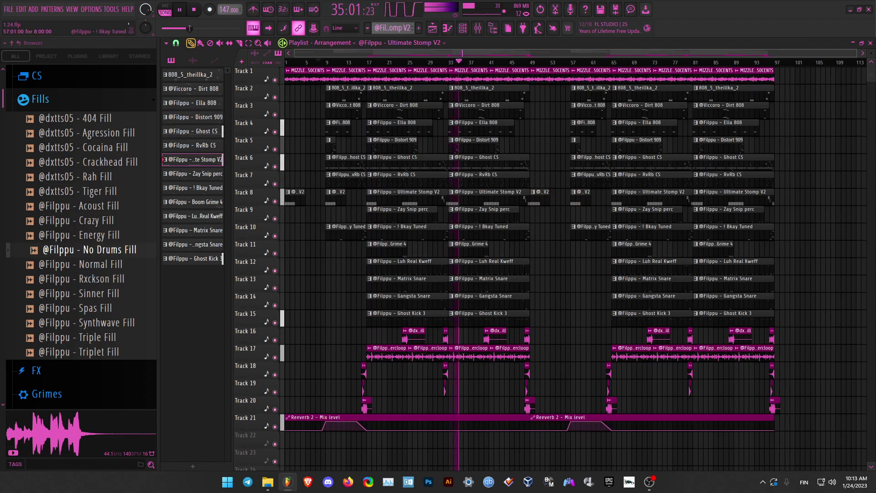
# Review the notes of the Distort 909 pattern in the piano roll, return to the playlist and collapse the Fills folder.
pyautogui.doubleClick(575, 144)
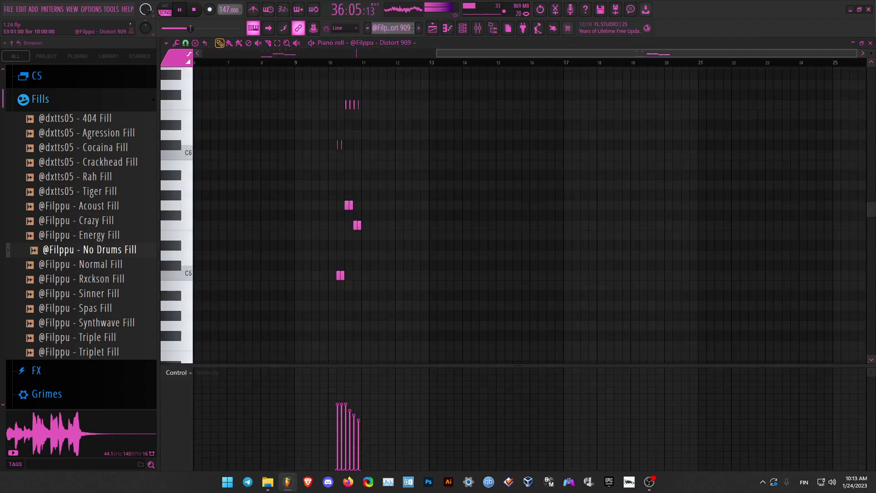
pyautogui.press('F6')
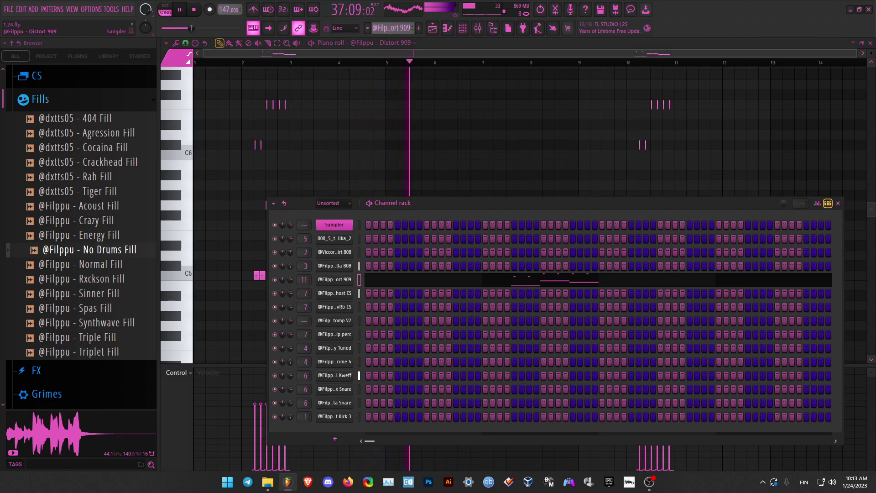
pyautogui.press('F6')
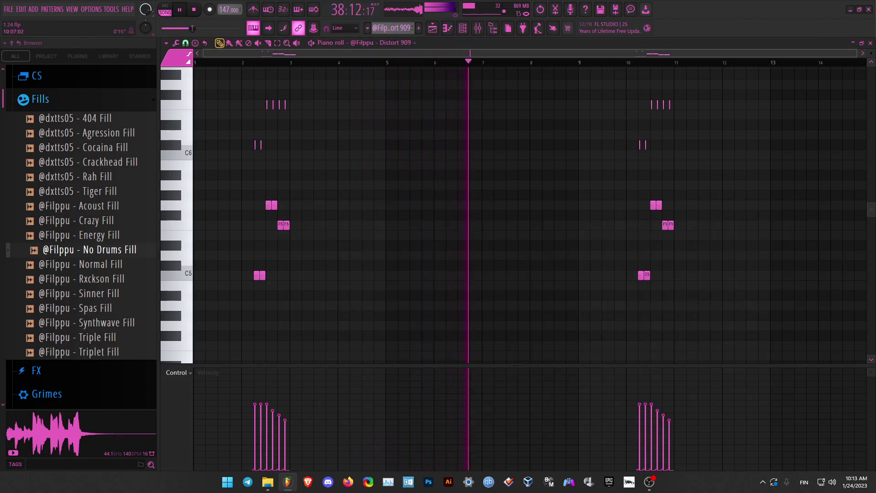
pyautogui.press('F5')
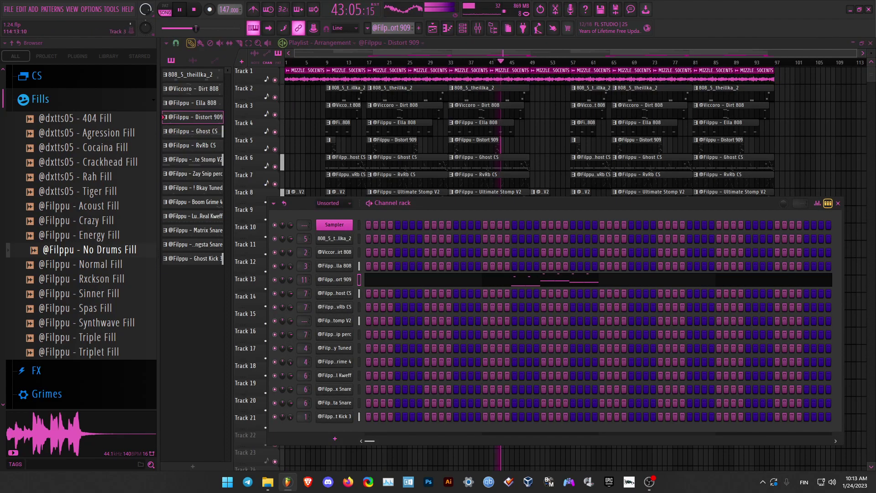
pyautogui.click(41, 99)
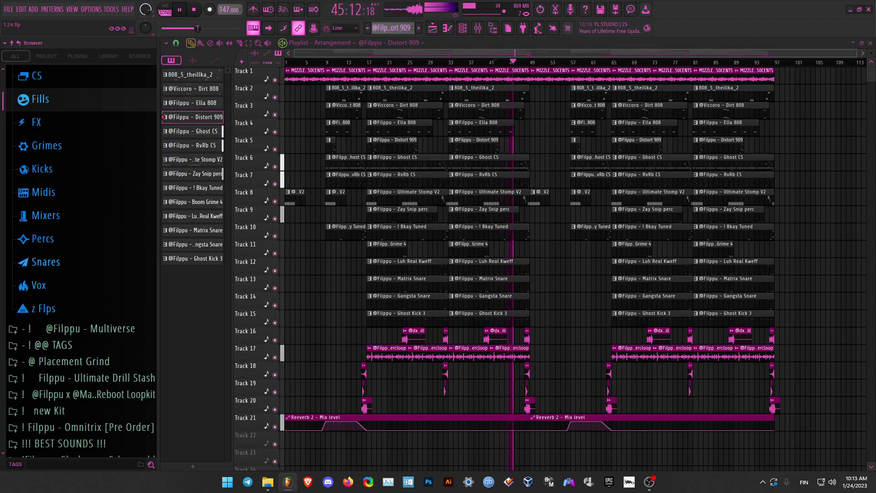
pyautogui.scroll(4, 47, 303)
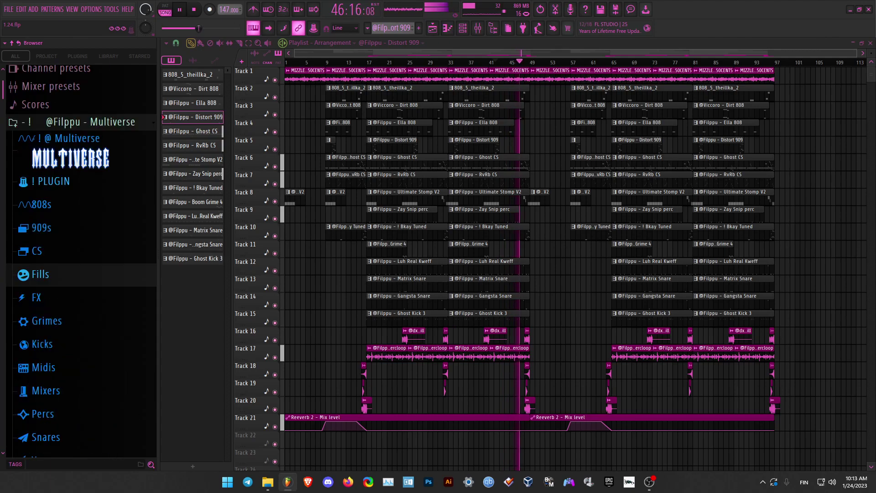
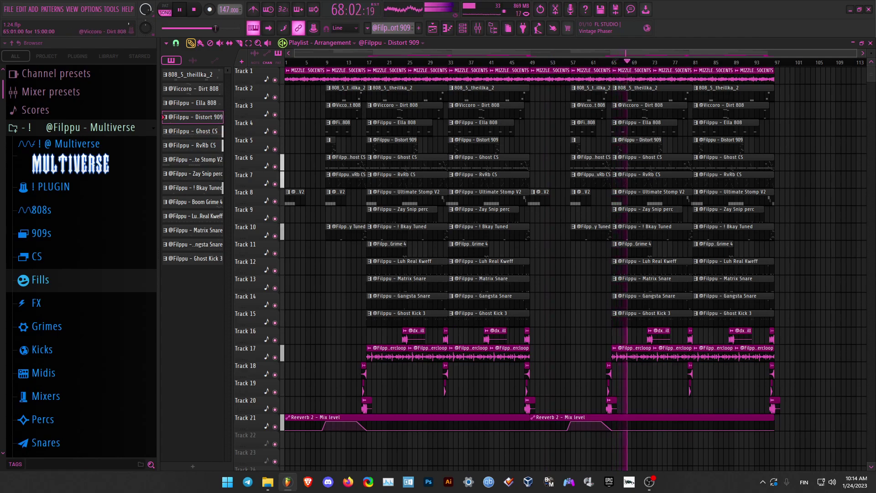
# Copy the eight-bar melody clip on Track 1 to bar 97 as an outro directly after the arrangement.
pyautogui.moveTo(551, 109); pyautogui.dragTo(793, 76)
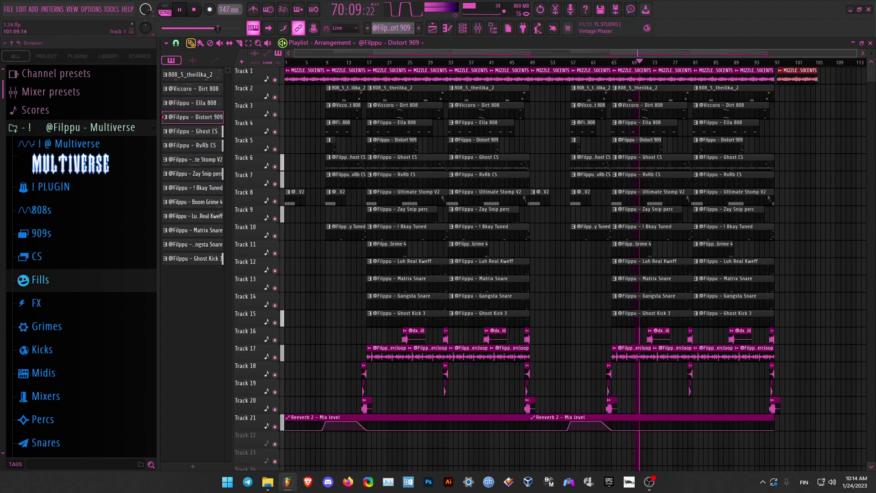
pyautogui.scroll(8, 775, 76)
pyautogui.scroll(2, 780, 77)
pyautogui.hotkey('ctrl', 'd')
pyautogui.moveTo(780, 77); pyautogui.dragTo(713, 76)
pyautogui.scroll(-5, 753, 302)
pyautogui.scroll(-6, 762, 401)
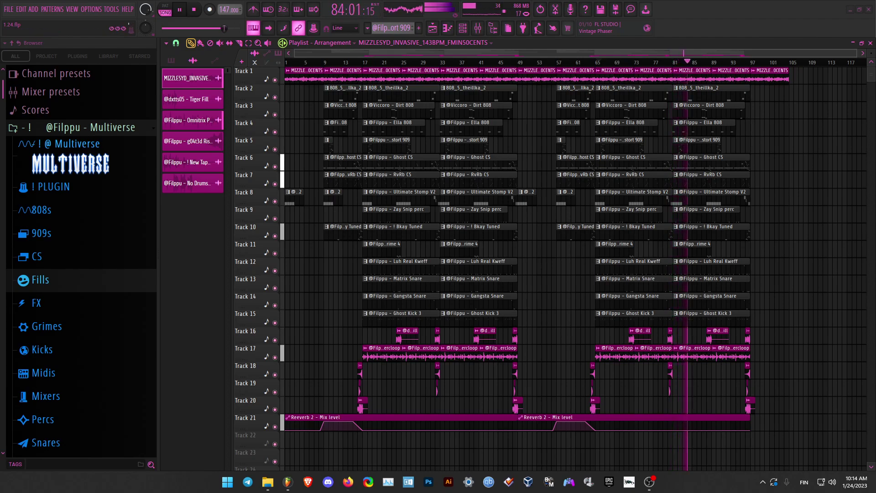
# Place the Filppu JN TAG 01 sample from the TAGS folder on Track 14 at about bar 7, then reopen the Multiverse folder.
pyautogui.click(78, 128)
pyautogui.click(46, 160)
pyautogui.moveTo(64, 176); pyautogui.dragTo(316, 303)
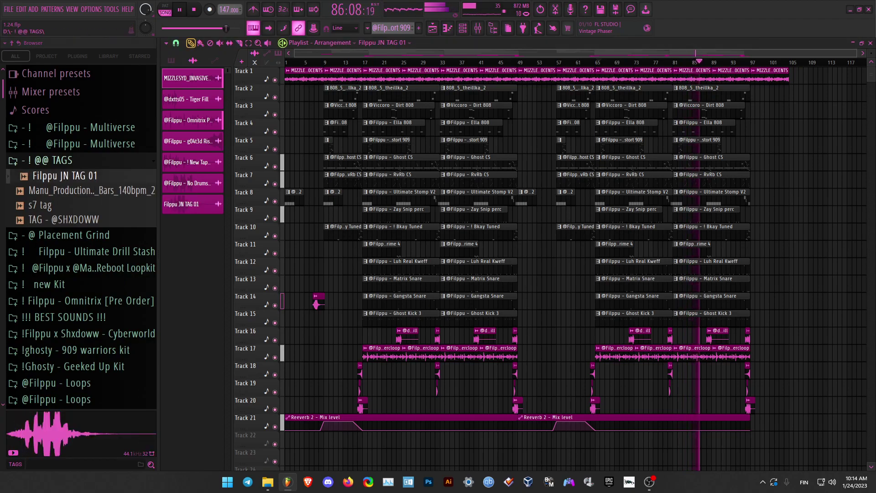
pyautogui.click(45, 160)
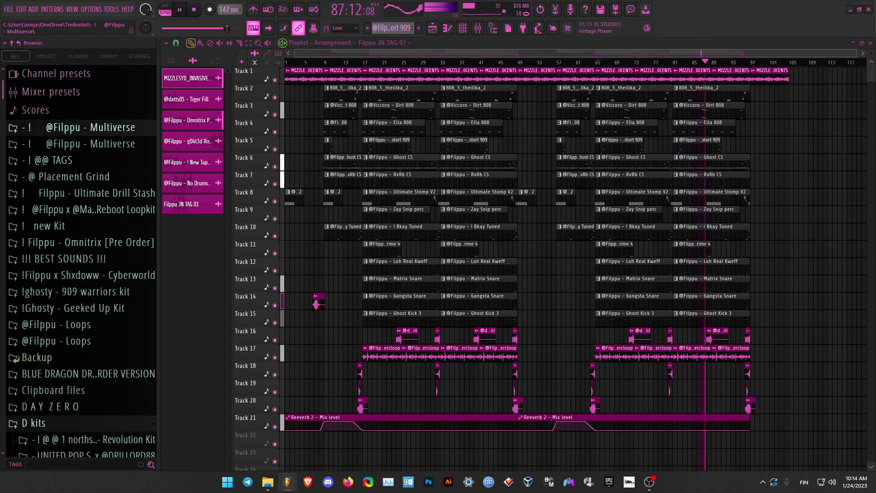
pyautogui.click(91, 127)
pyautogui.scroll(-1, 310, 301)
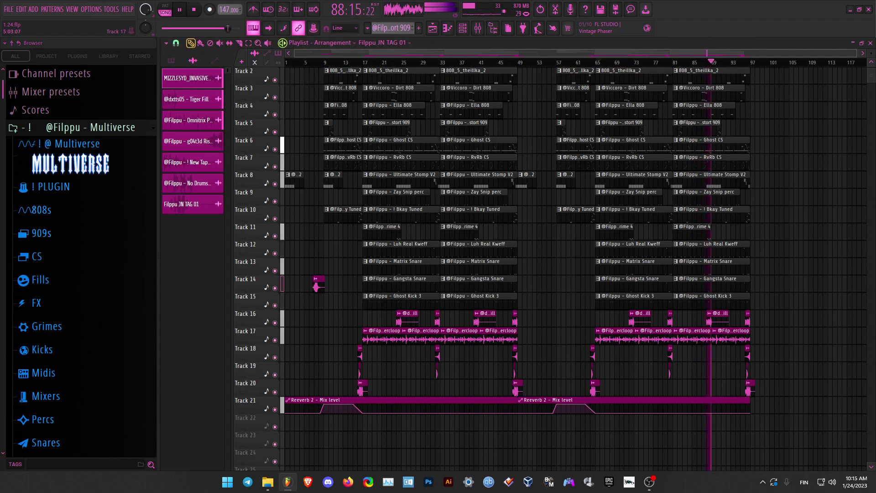
# Move the producer tag clip on Track 14 earlier so that it starts partway through bar 4.
pyautogui.scroll(5, 310, 296)
pyautogui.scroll(2, 364, 269)
pyautogui.moveTo(838, 290); pyautogui.dragTo(591, 291)
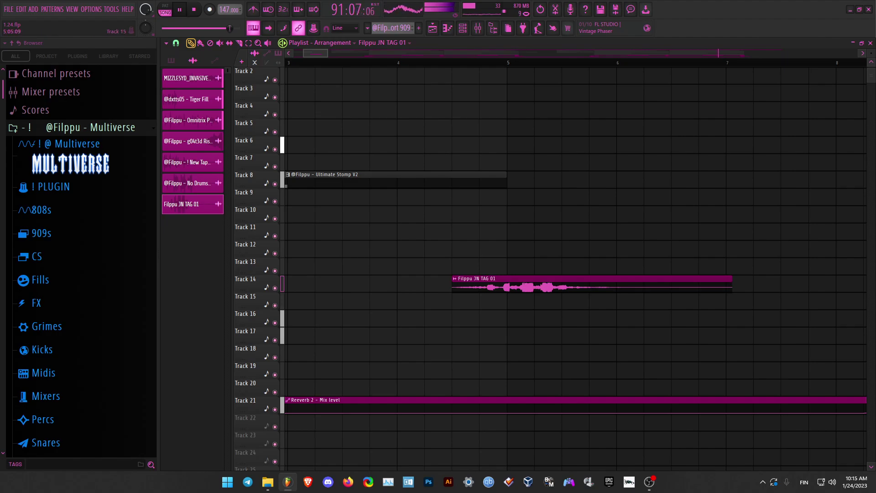
pyautogui.scroll(3, 537, 301)
pyautogui.moveTo(537, 277); pyautogui.dragTo(521, 276)
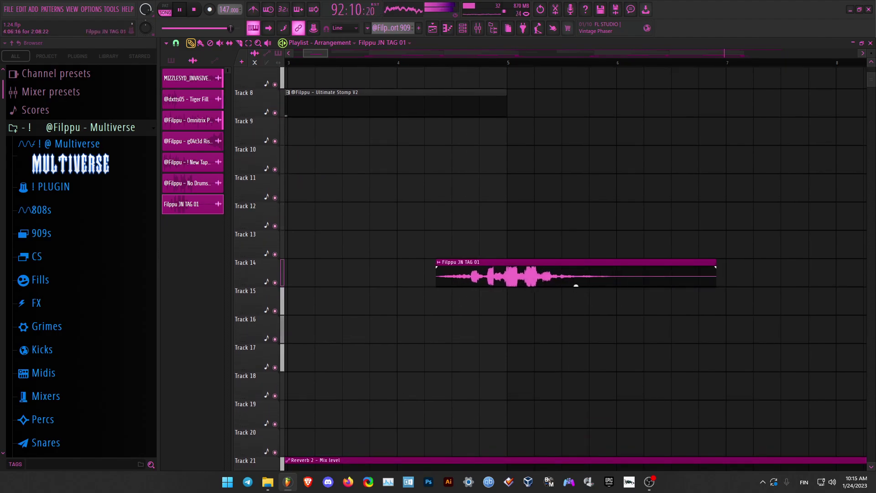
# Set the producer tag clip's channel volume to 58%.
pyautogui.doubleClick(576, 286)
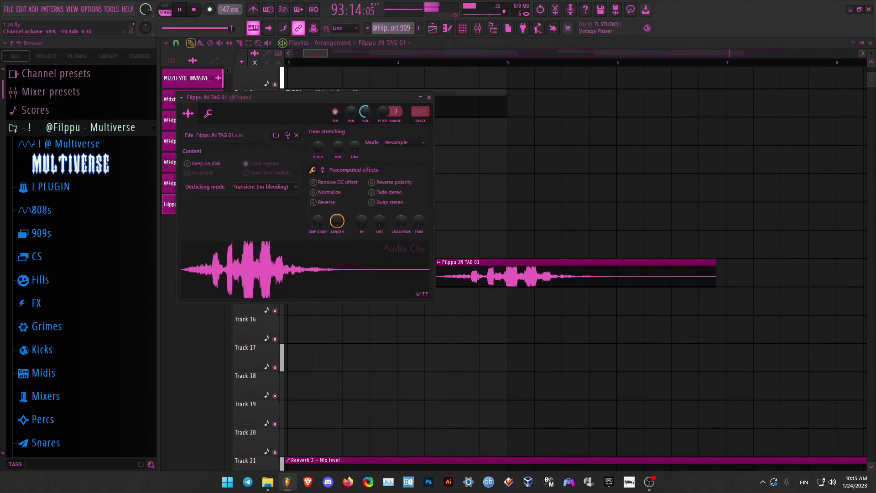
pyautogui.keyDown('ctrl'); pyautogui.rightClick(559, 267); pyautogui.keyUp('ctrl')
pyautogui.scroll(-1, 558, 267)
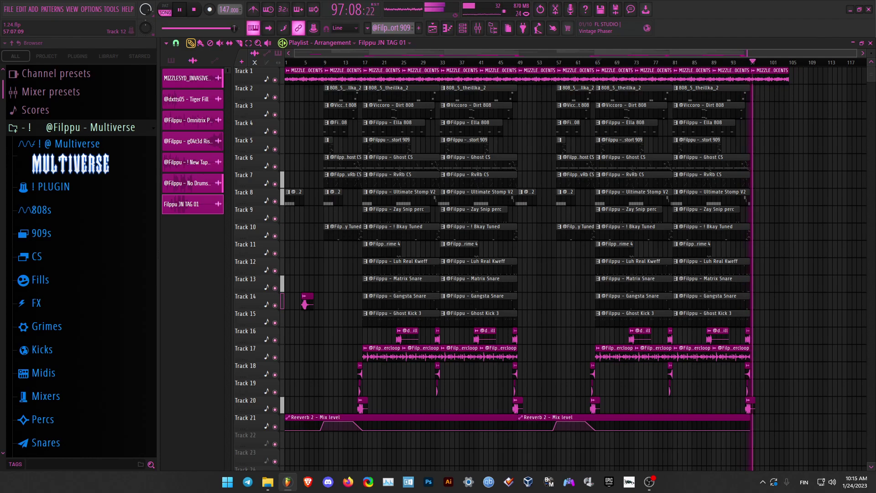
# Copy the four-bar Ultimate Stomp V2 clip on Track 8 to bar 97 under the outro melody.
pyautogui.moveTo(564, 196); pyautogui.dragTo(703, 197)
pyautogui.scroll(10, 767, 196)
pyautogui.hotkey('ctrl', 'd')
pyautogui.scroll(-10, 703, 196)
# Duplicate the reverb mix automation on Track 21 and start the copy at bar 91, so its curve covers the outro.
pyautogui.moveTo(573, 406); pyautogui.dragTo(811, 423)
pyautogui.scroll(10, 796, 422)
pyautogui.hotkey('ctrl', 'd')
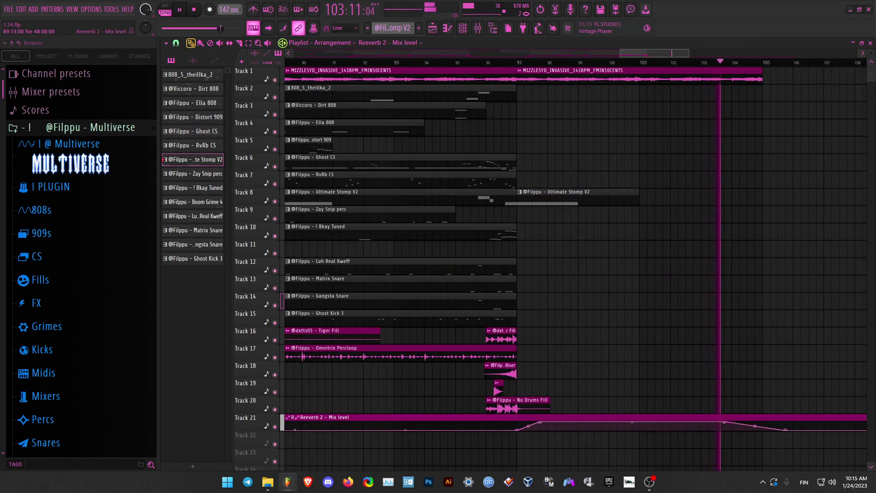
pyautogui.scroll(-4, 782, 422)
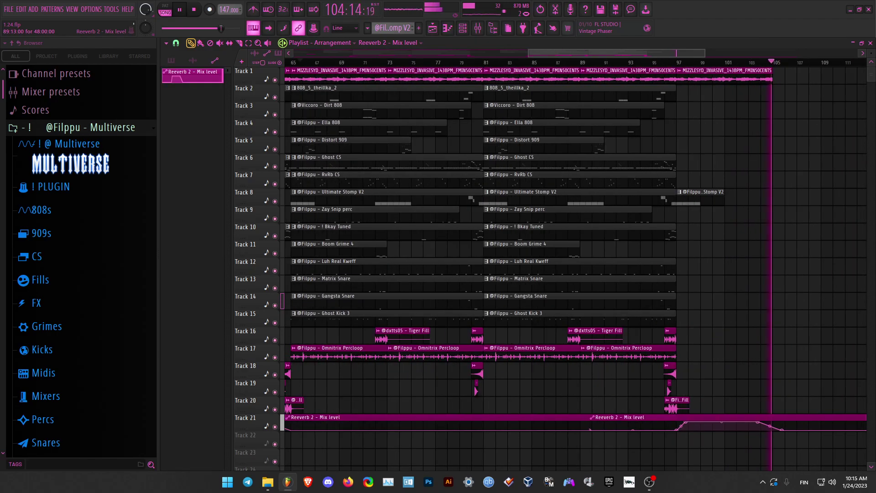
pyautogui.scroll(4, 781, 422)
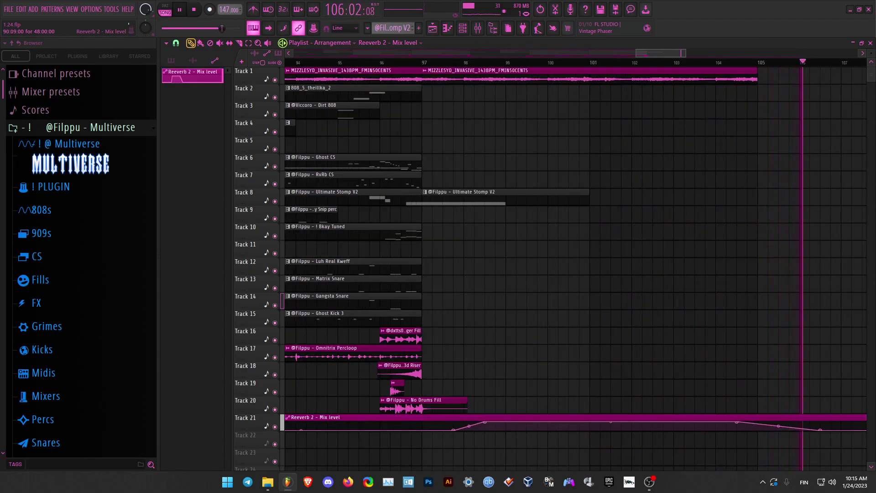
pyautogui.scroll(-5, 781, 422)
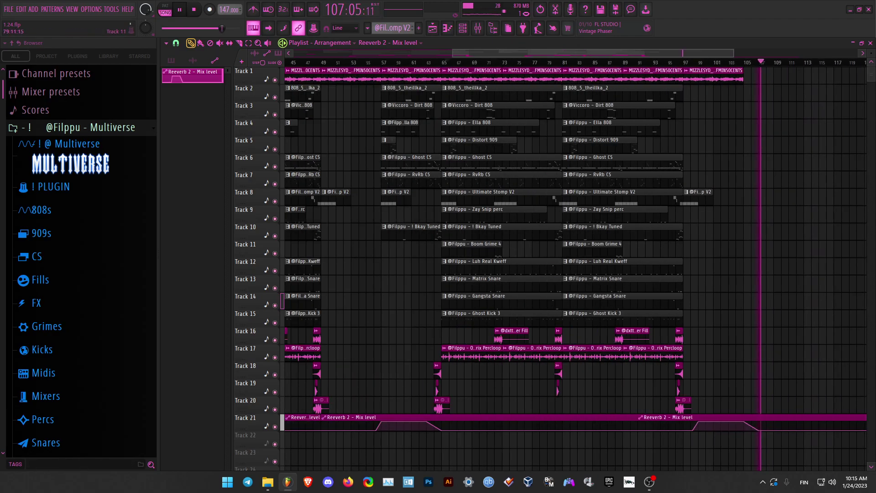
# Slice the copied reverb mix automation at bar 107 and delete the part after the cut.
pyautogui.scroll(2, 781, 422)
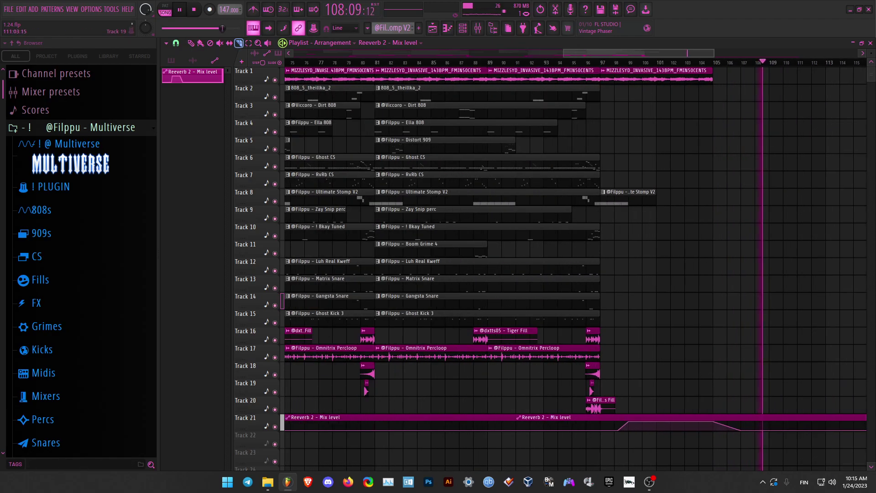
pyautogui.scroll(4, 782, 422)
pyautogui.moveTo(694, 404); pyautogui.dragTo(694, 469)
pyautogui.press('p')
pyautogui.rightClick(740, 422)
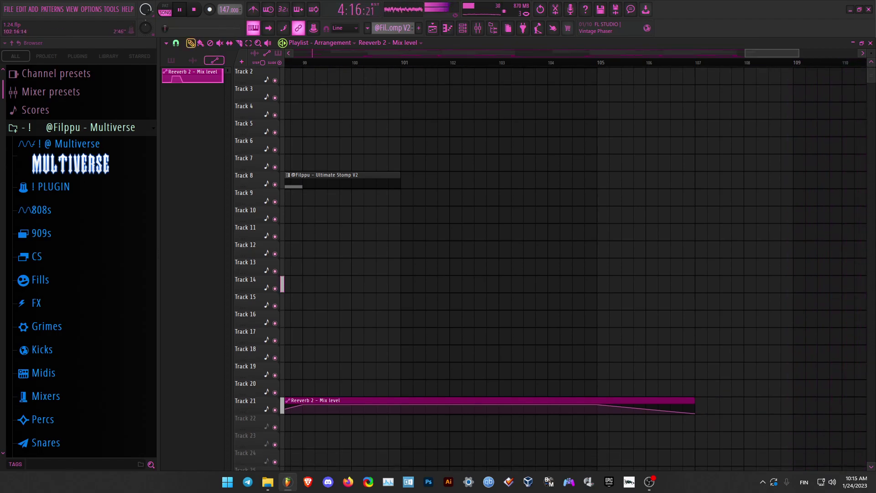
# Play the end of the outro from about bar 104 and check the master's Fruity Reeverb 2.
pyautogui.click(440, 71)
pyautogui.click(523, 63)
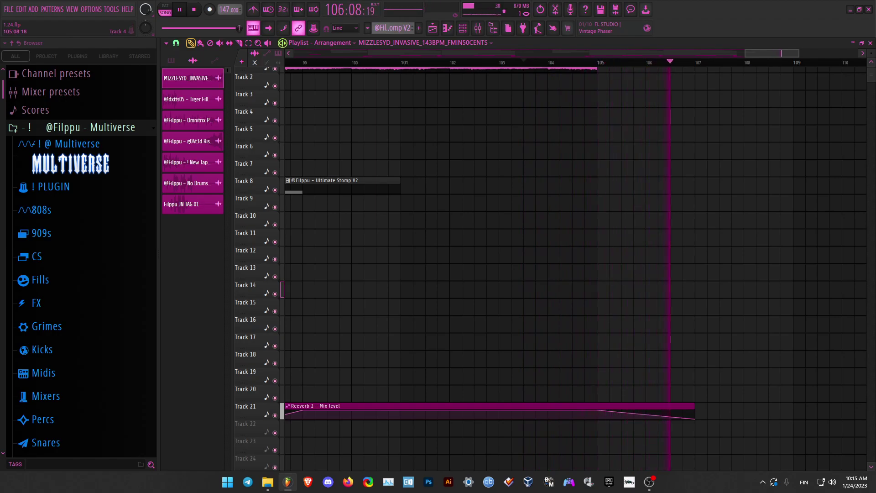
pyautogui.press('F9')
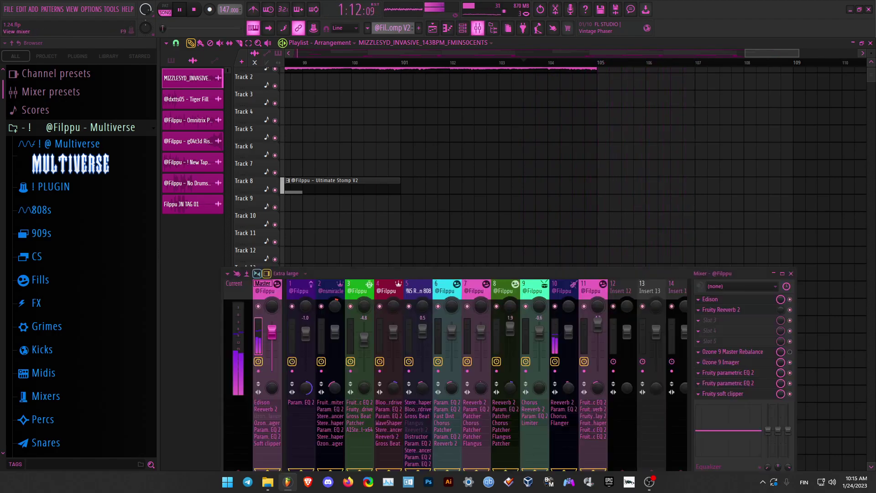
pyautogui.click(733, 310)
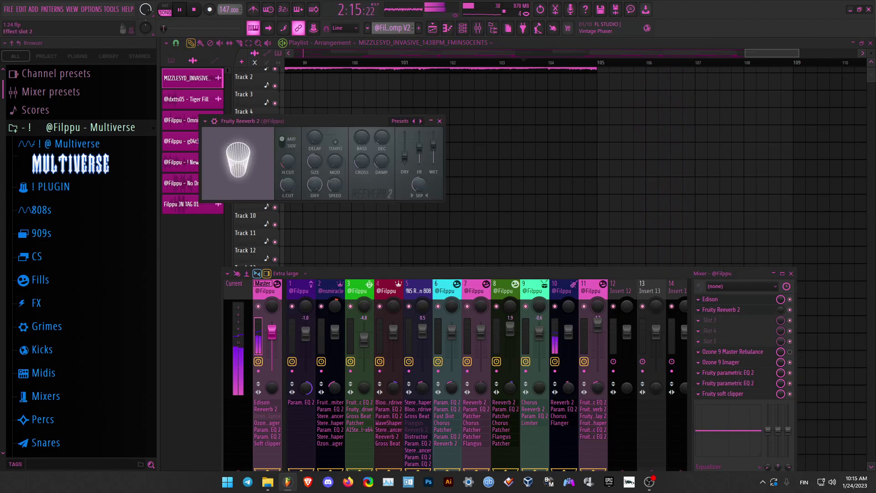
pyautogui.press('F5')
pyautogui.click(577, 62)
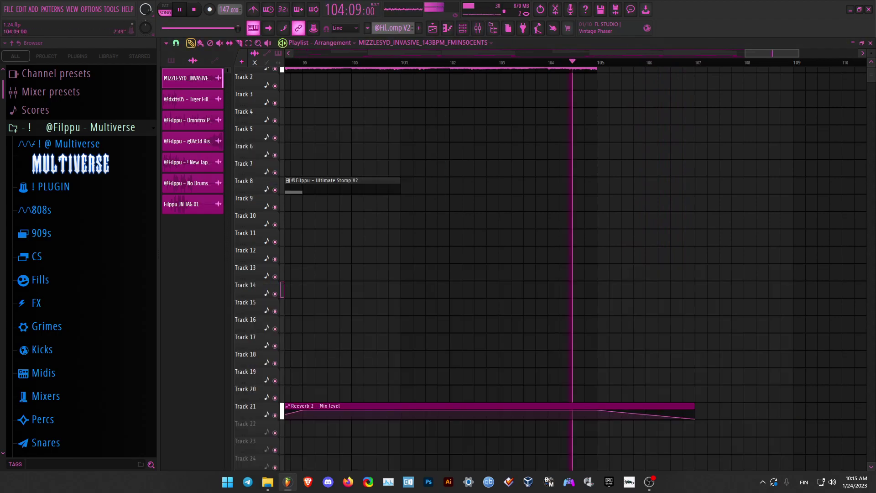
# Adjust the decay of the master's Fruity Reeverb 2 while playing the arrangement from about bar 11.
pyautogui.scroll(-4, 579, 153)
pyautogui.scroll(-4, 576, 153)
pyautogui.click(333, 63)
pyautogui.click(478, 28)
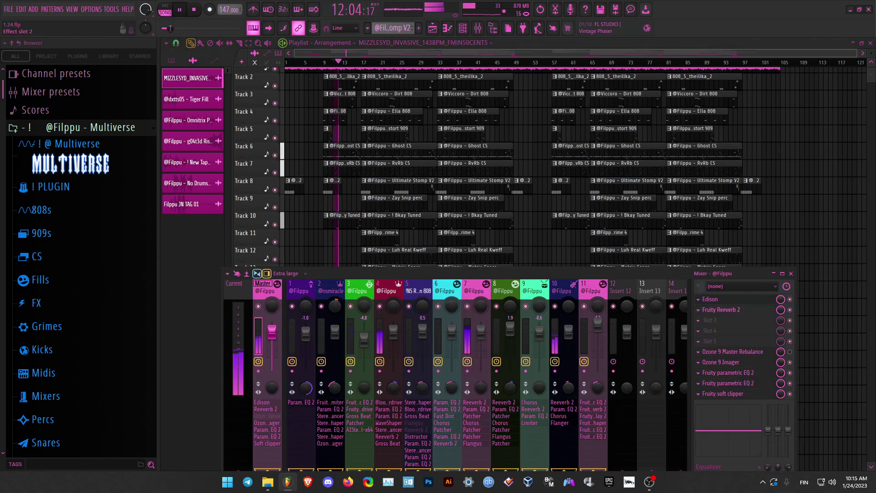
pyautogui.click(735, 309)
pyautogui.moveTo(382, 138); pyautogui.dragTo(381, 134)
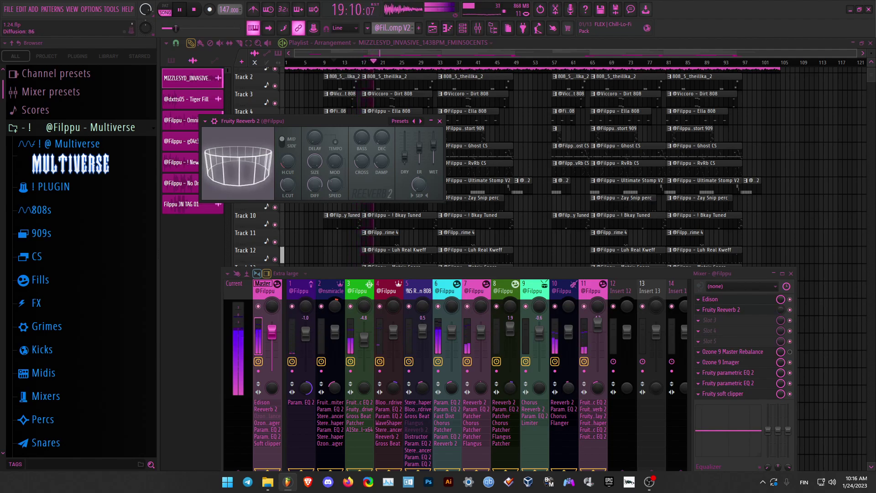
pyautogui.press('F5')
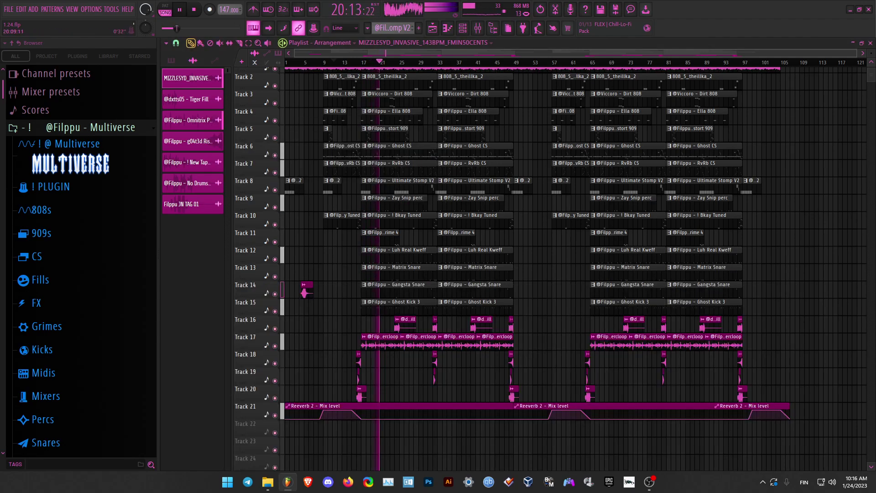
# Play the arrangement from about bar 9 with the master's Fruity Reeverb 2 open to check the reverb.
pyautogui.click(324, 63)
pyautogui.click(478, 28)
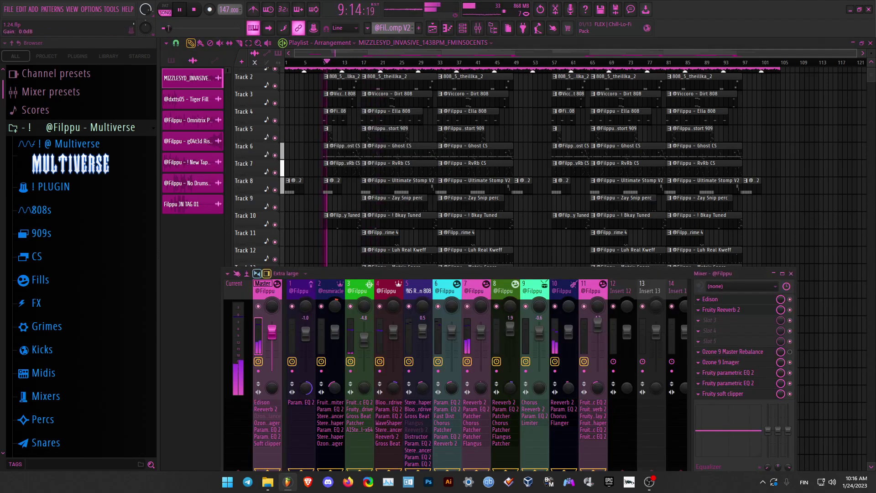
pyautogui.click(730, 310)
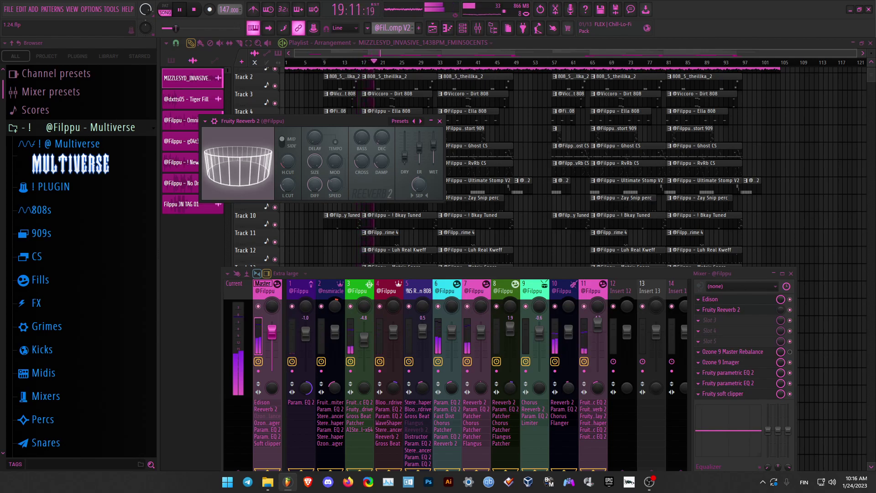
# Lower the volume of mixer track 7 slightly and return to the playlist.
pyautogui.click(480, 333)
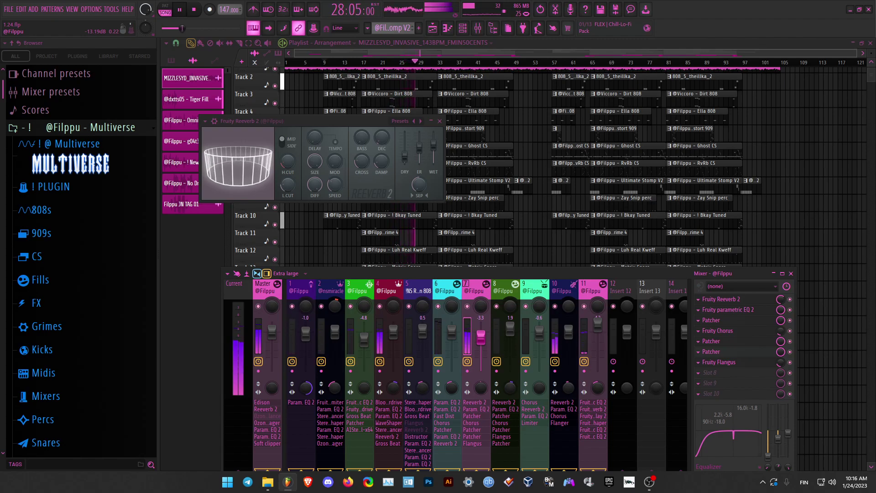
pyautogui.press('F12')
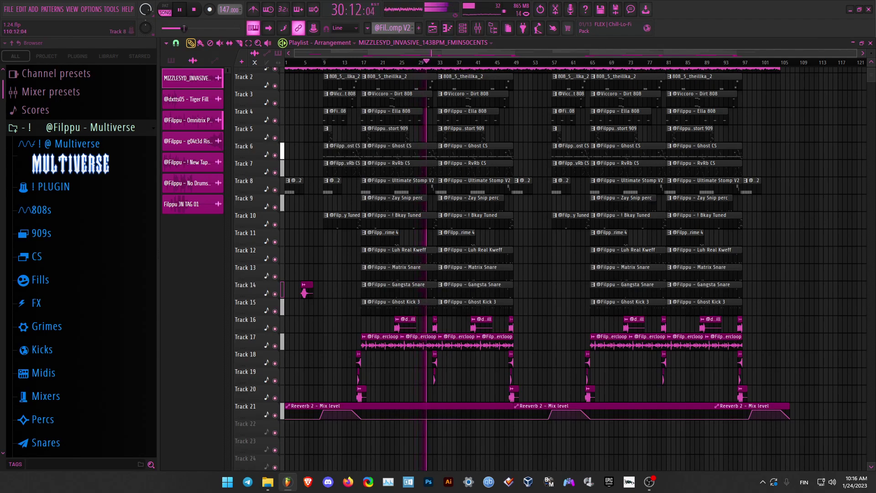
pyautogui.scroll(1, 702, 264)
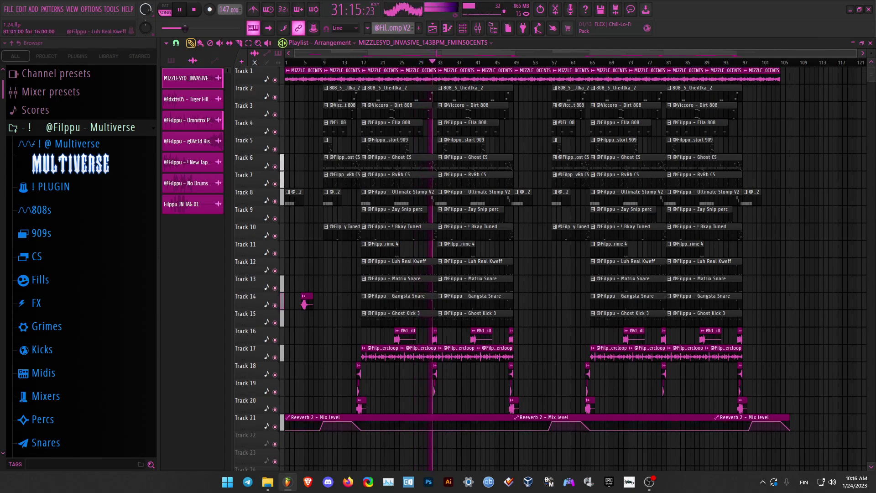